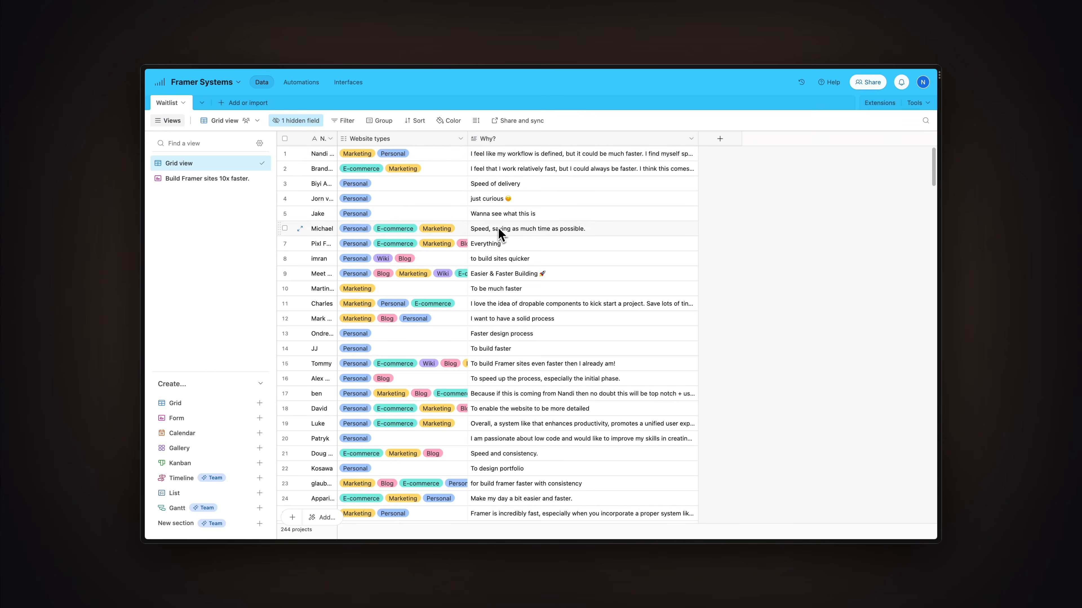
Look through the responses in the Waitlist table's grid view
scroll(499, 233, down, 20)
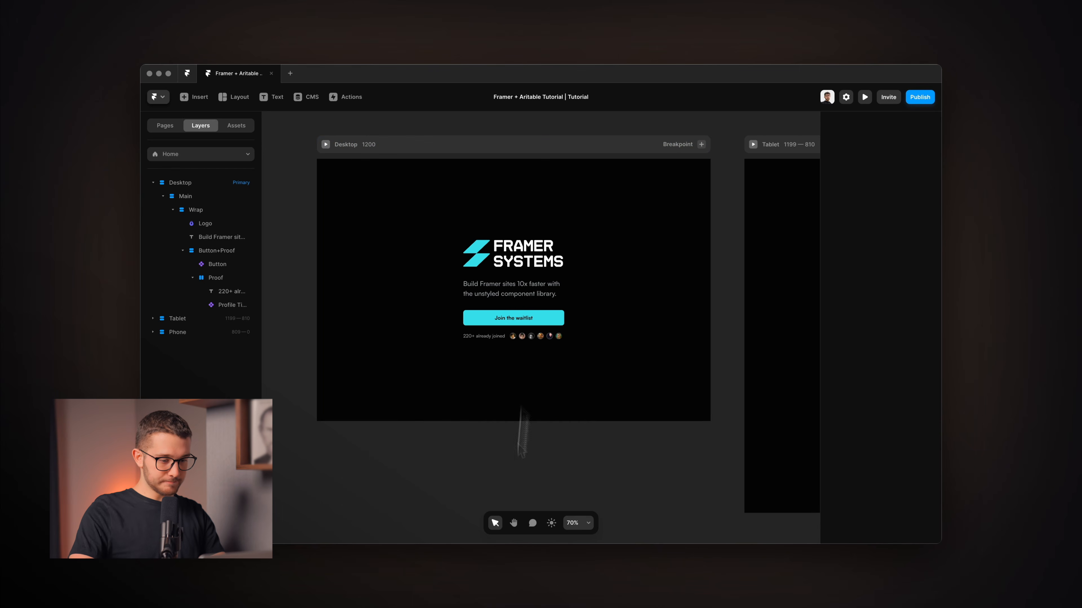
Switch to Figma, select the Framer Systems logo group, and check its export format
mouse_move(490, 537)
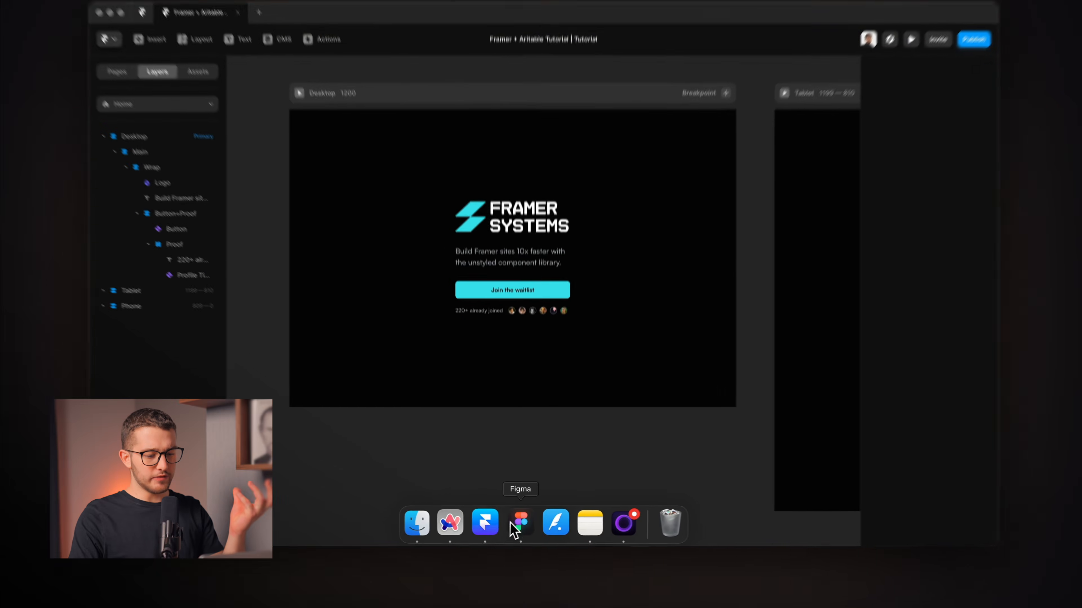
click(522, 523)
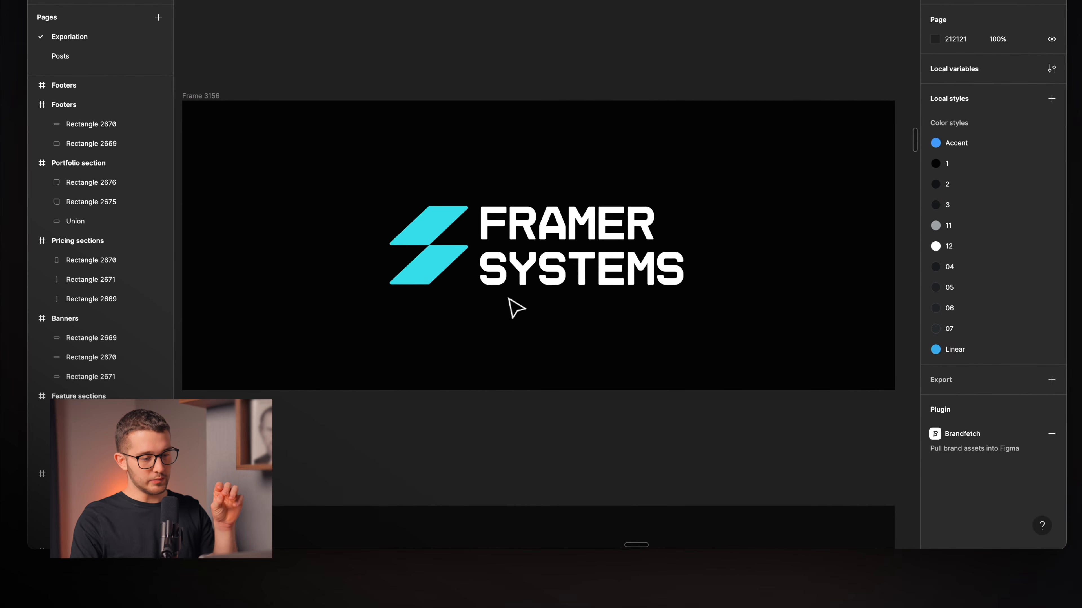
click(582, 253)
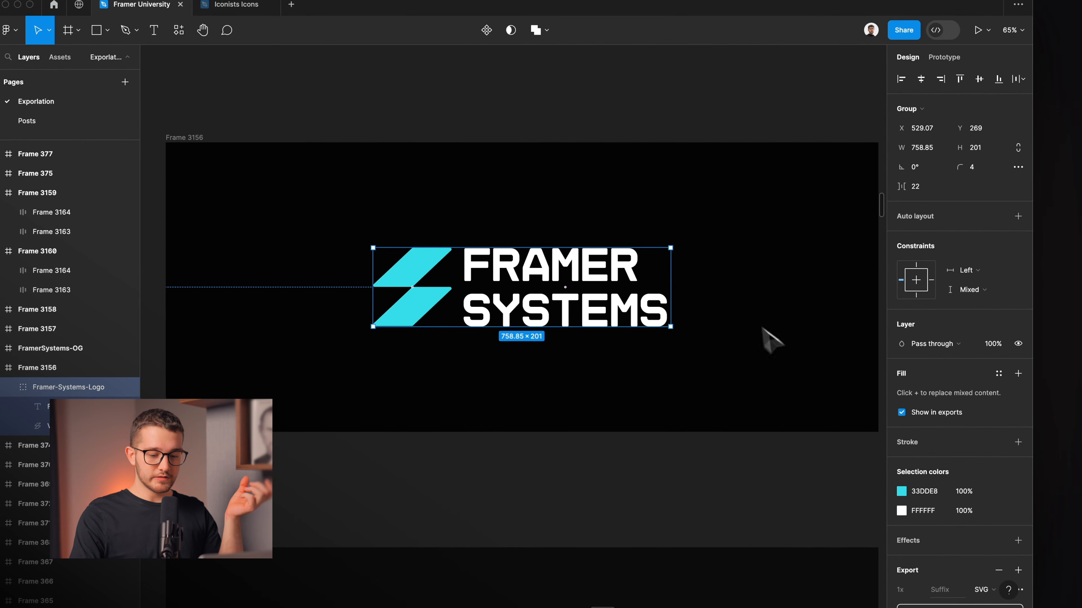
scroll(917, 450, down, 3)
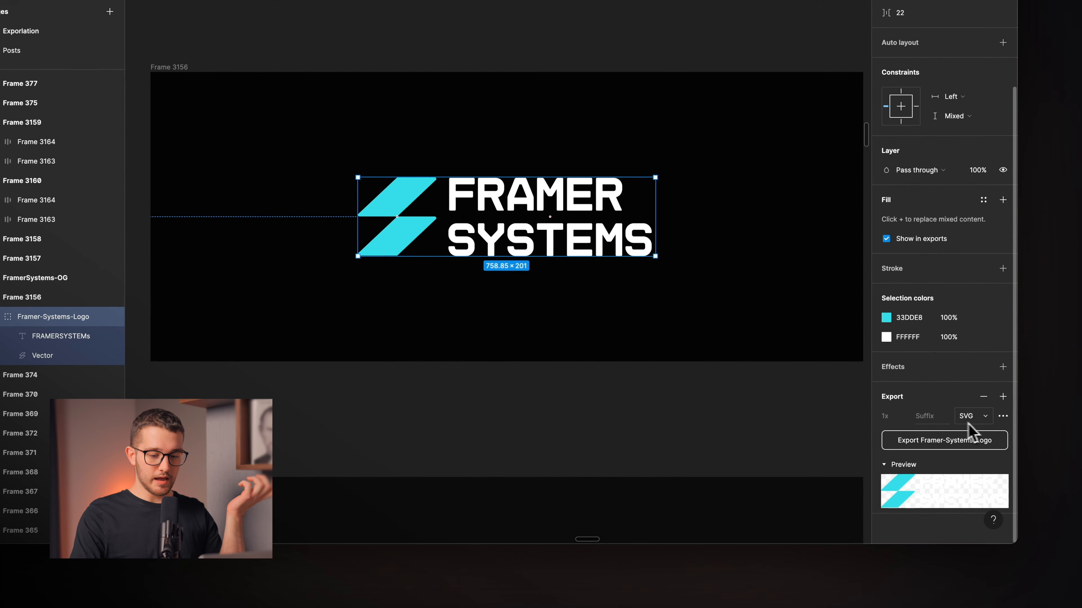
click(977, 416)
Inspect the logo's vector mark and its FRAMERSYSTEMs text layer, leaving nothing selected
double_click(471, 226)
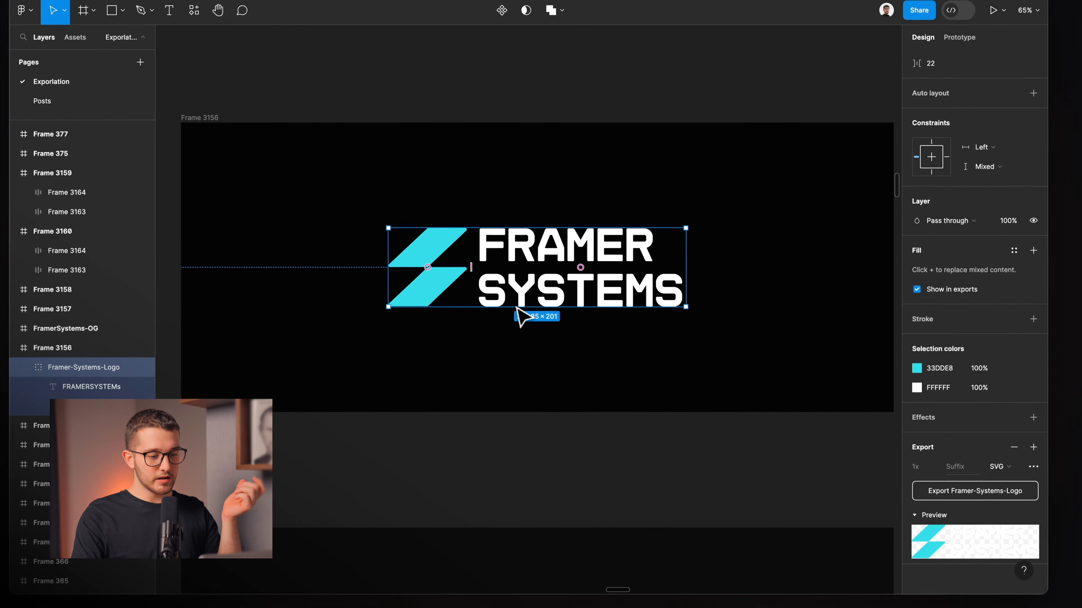
double_click(423, 268)
click(530, 279)
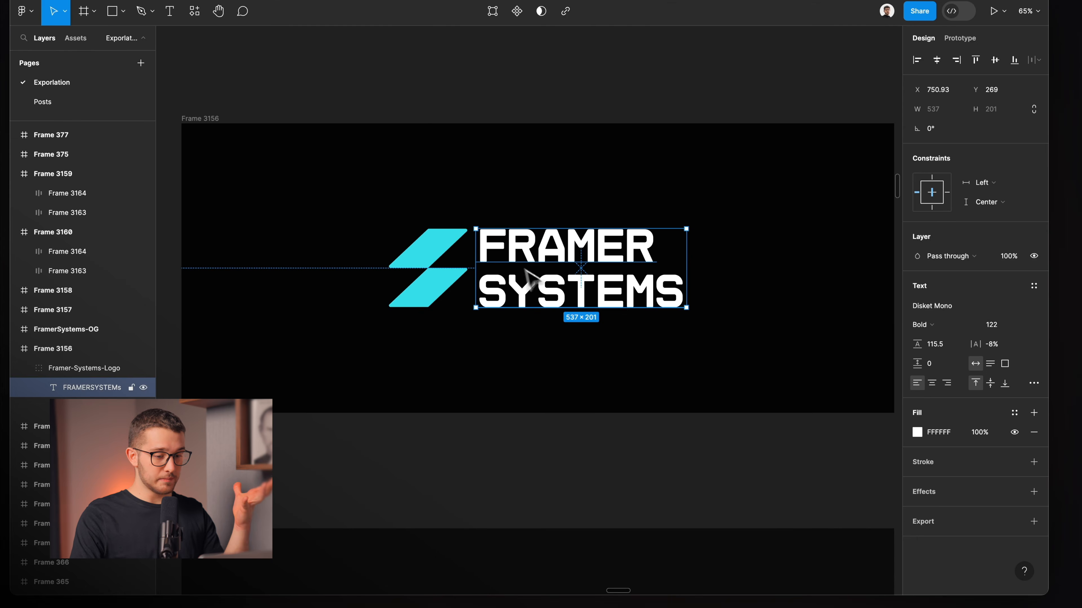
click(509, 369)
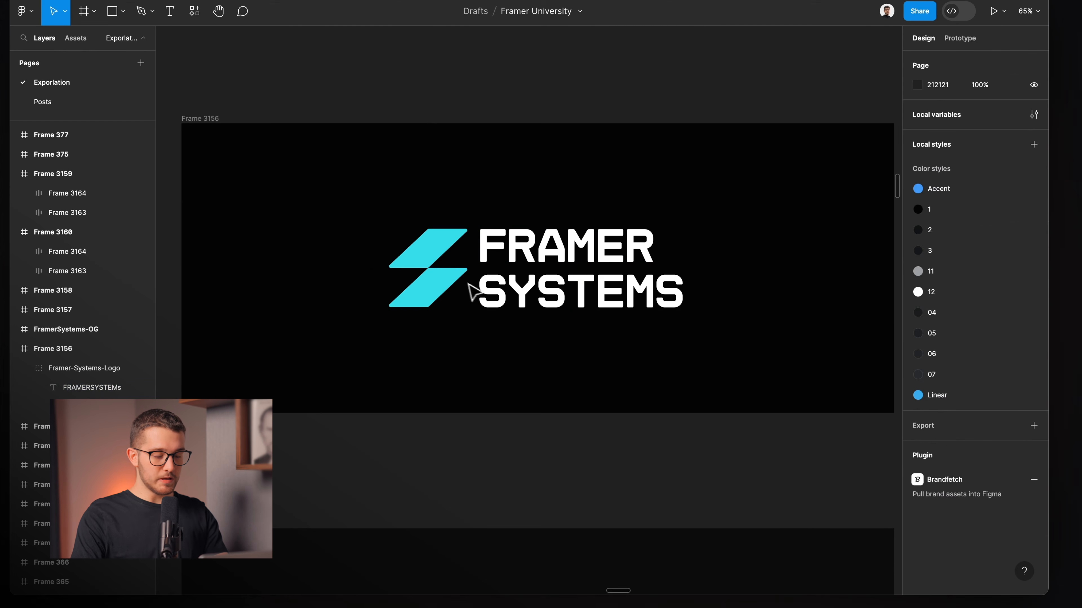
Export the Framer-Systems-Logo group as SVG, choosing the Framer Systems folder inside Framer University as the destination
click(472, 267)
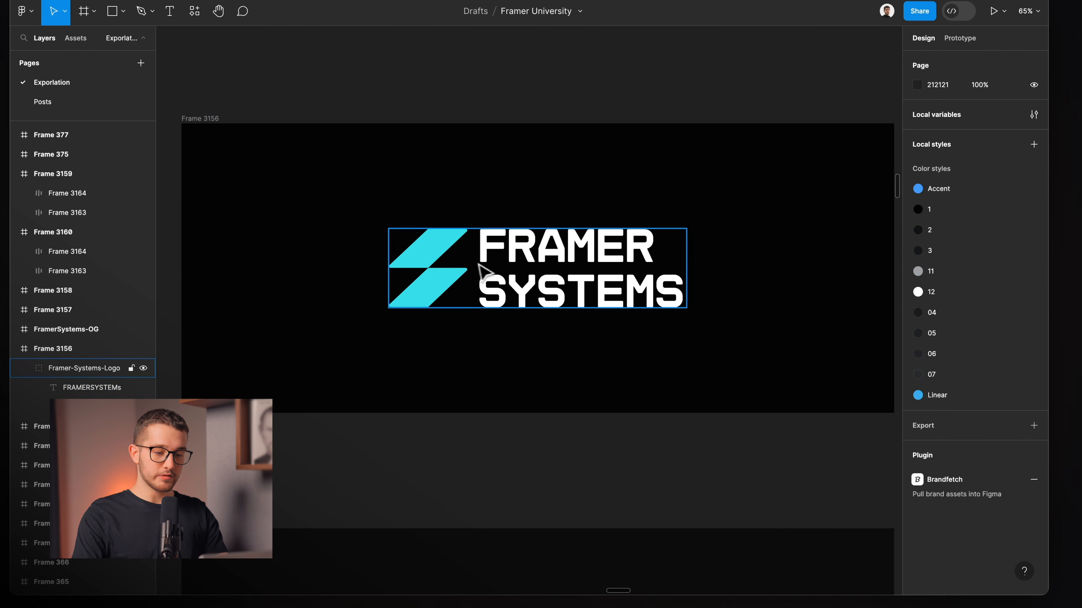
scroll(983, 532, down, 3)
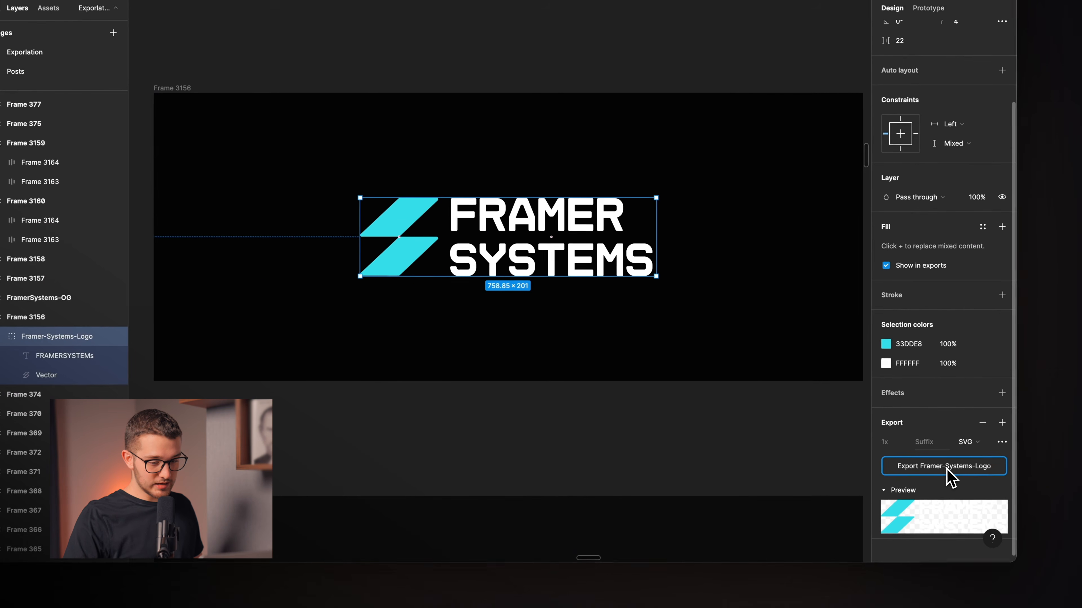
click(889, 473)
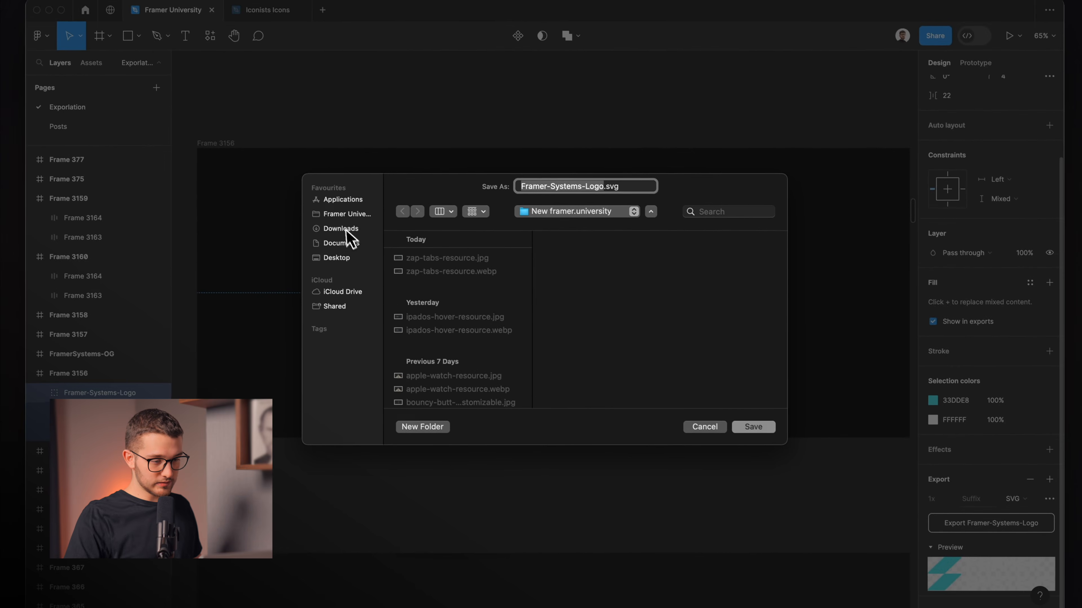
click(302, 158)
scroll(462, 299, down, 5)
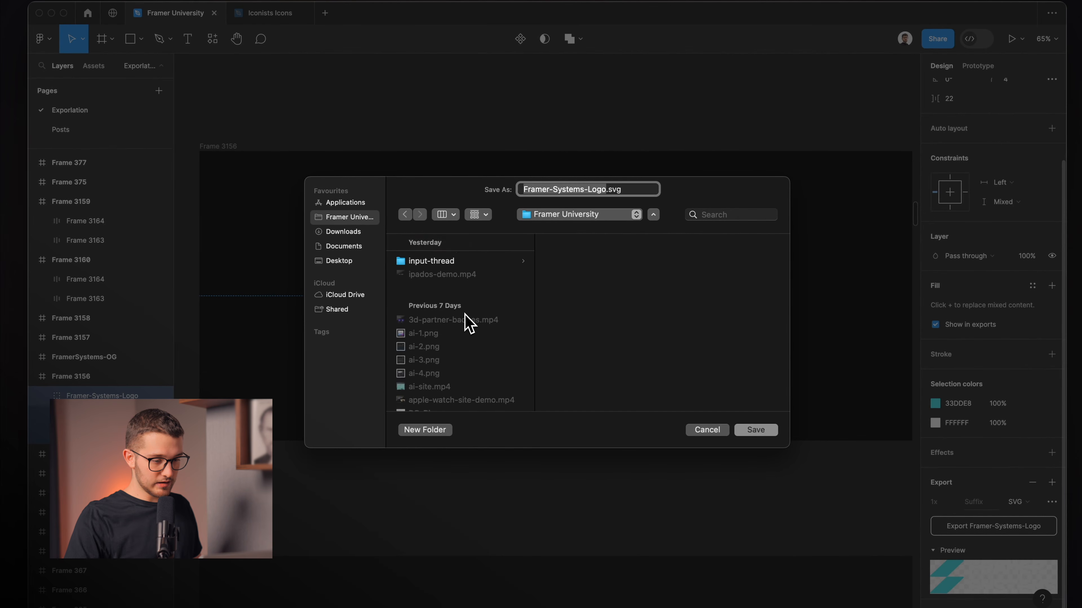
click(466, 310)
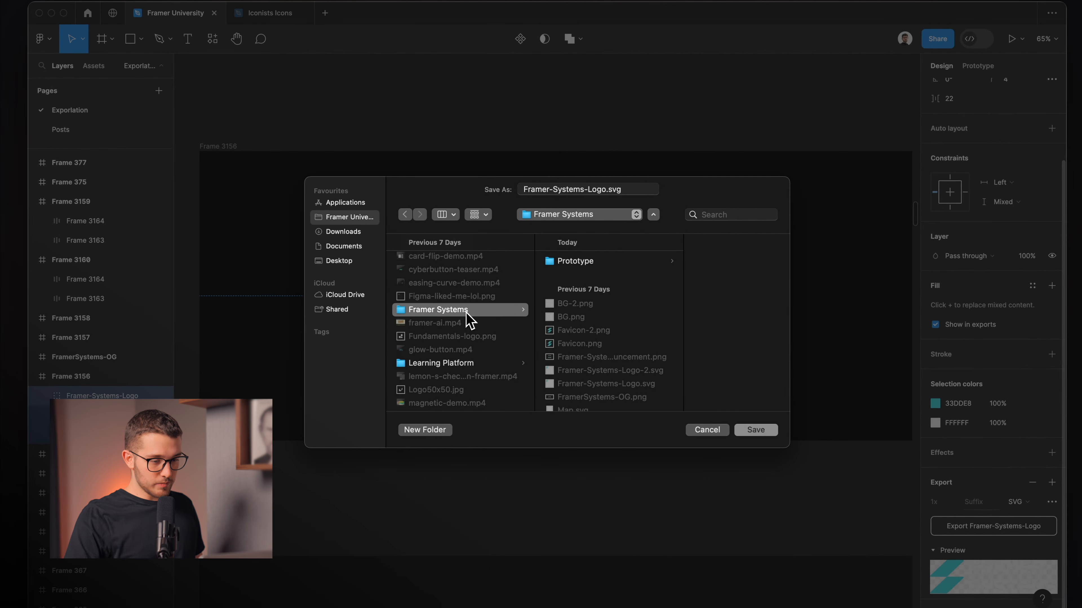
Create a new folder named Tutorial, save Framer-Systems-Logo.svg in it, and deselect the logo
click(425, 434)
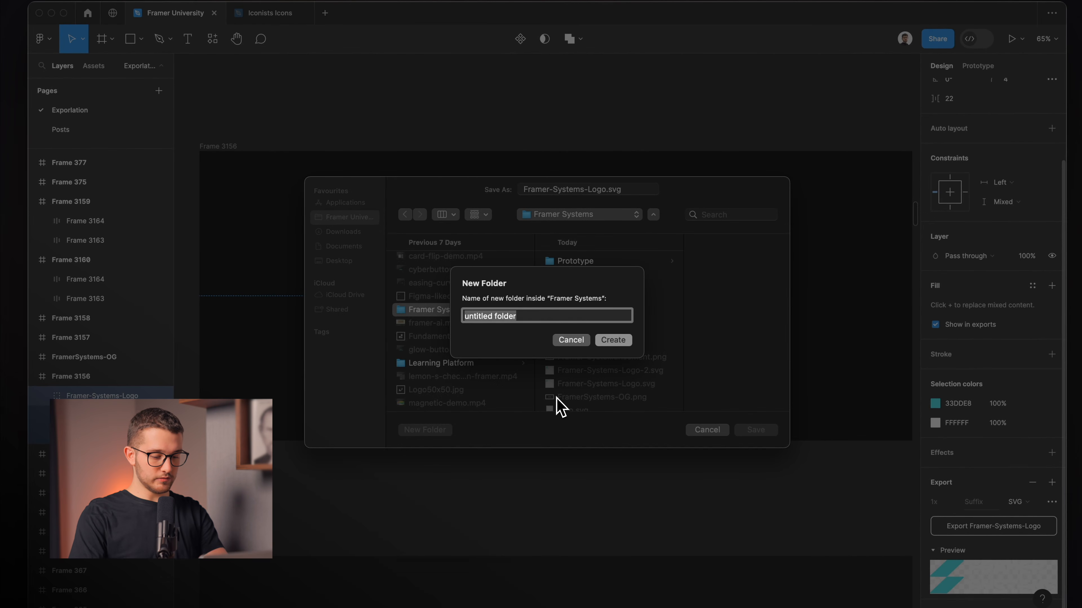
key(Return)
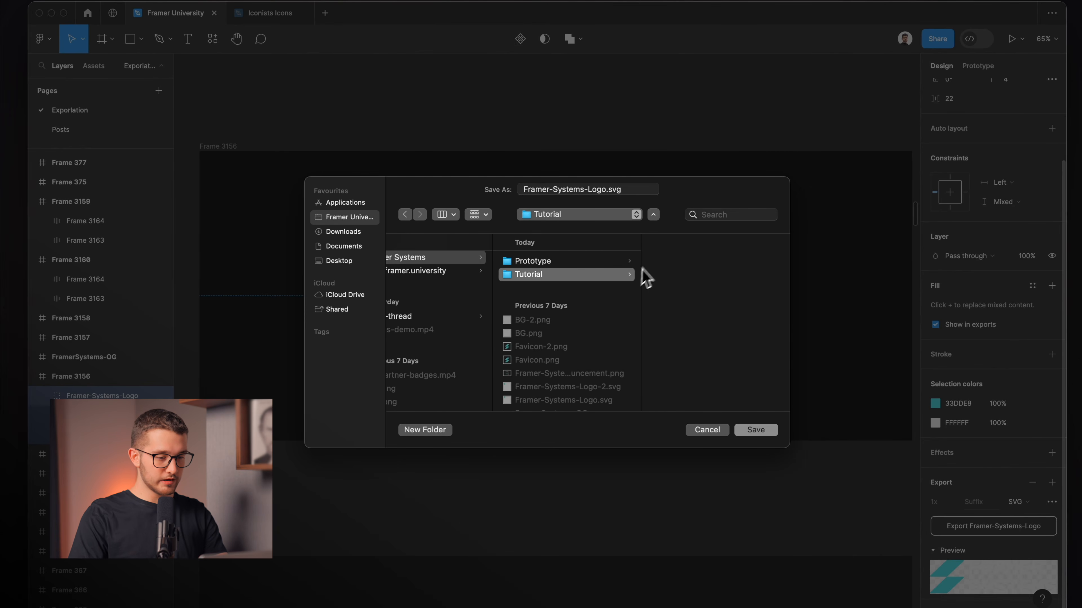
key(Return)
click(675, 129)
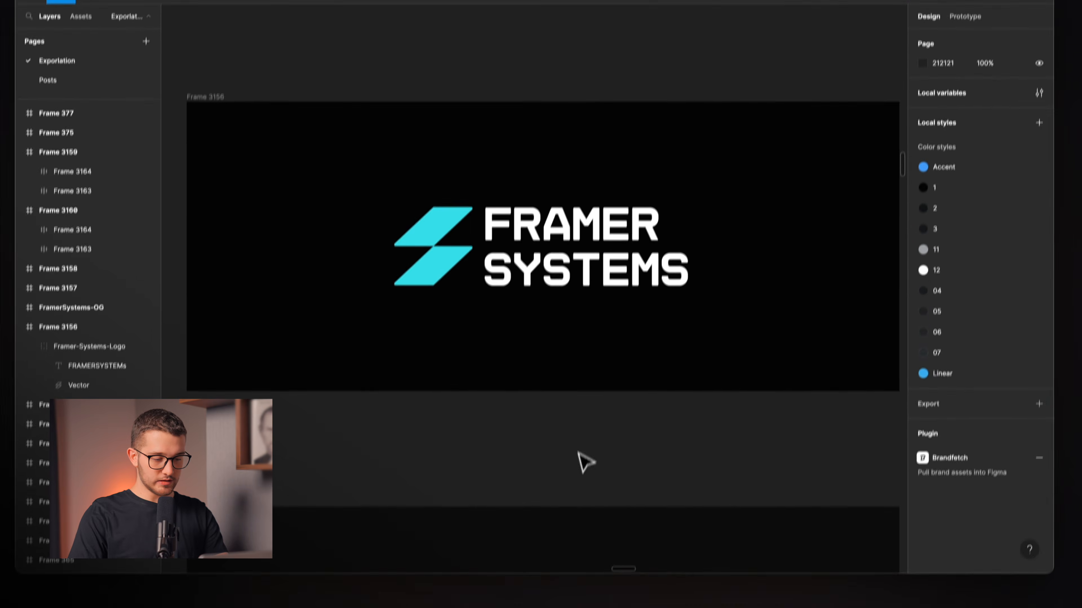
Switch to Framer and open the /homepage page of the tutorial project
key(super+Tab)
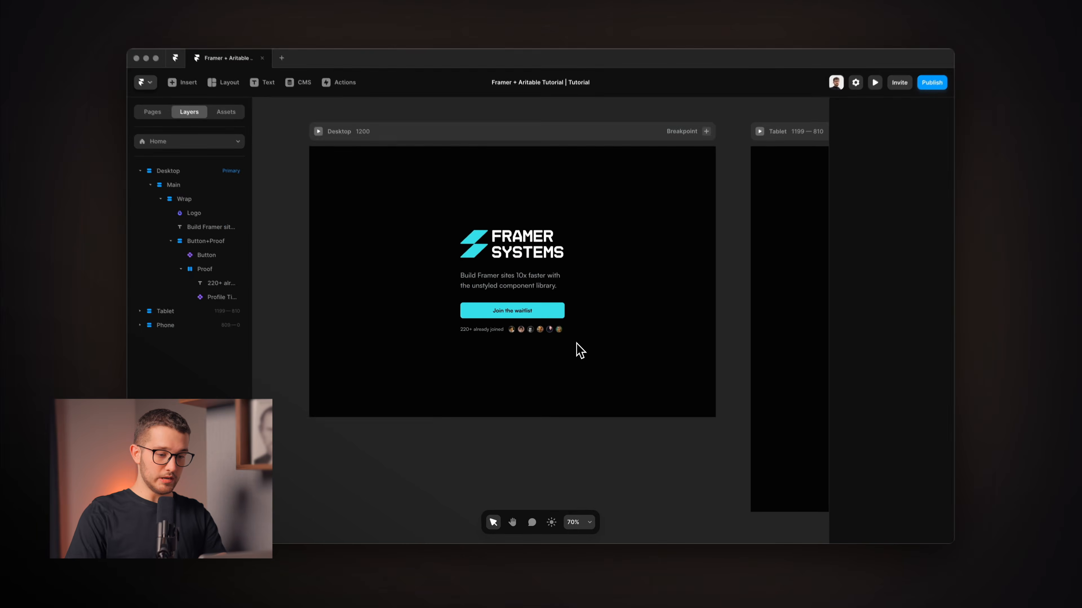
click(152, 112)
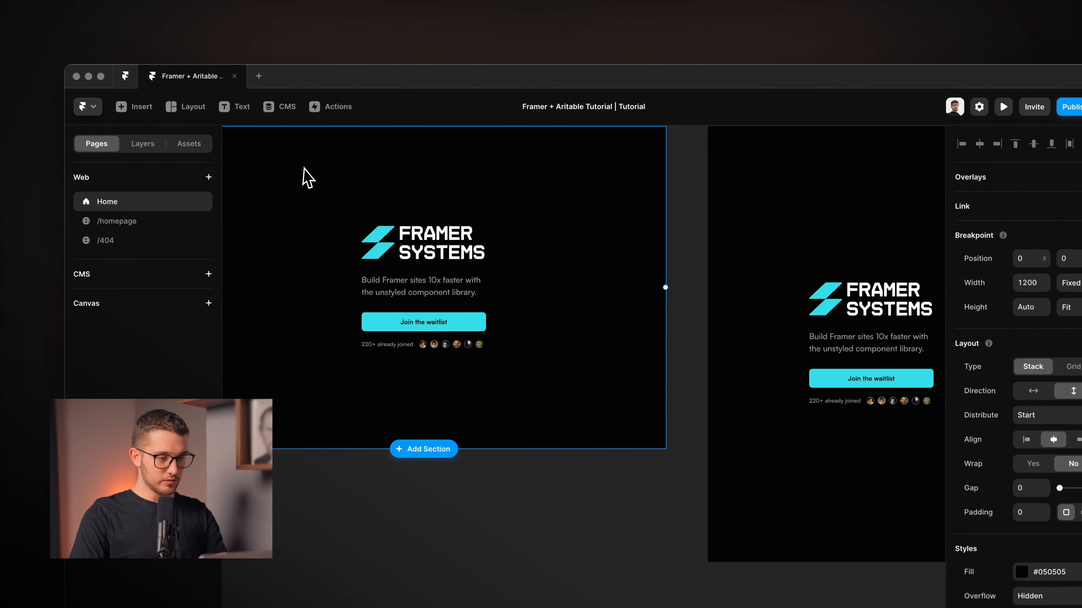
scroll(304, 167, left, 2)
scroll(304, 168, up, 1)
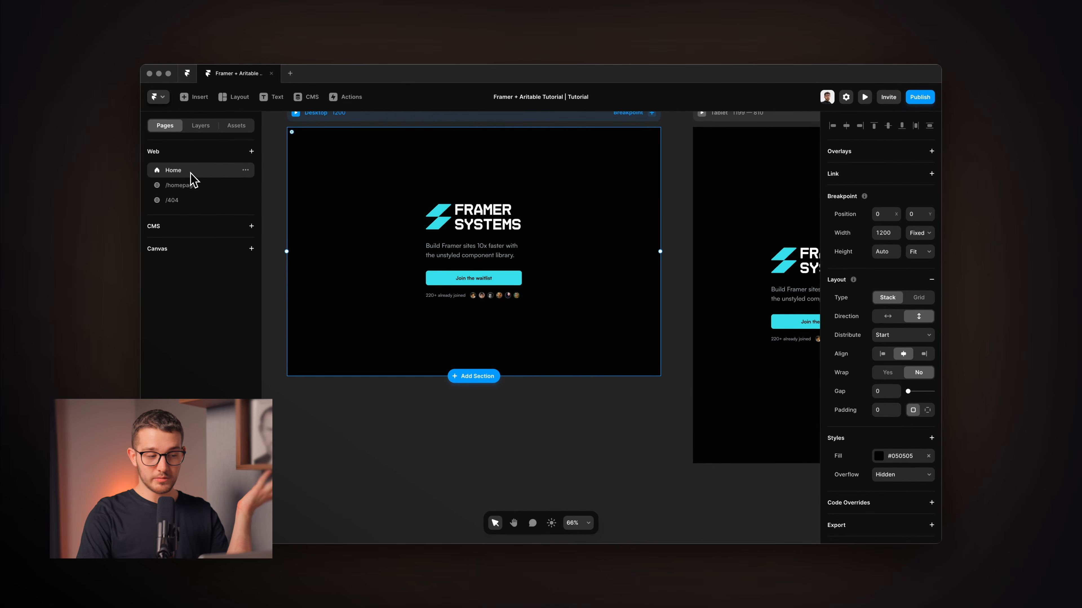
click(192, 191)
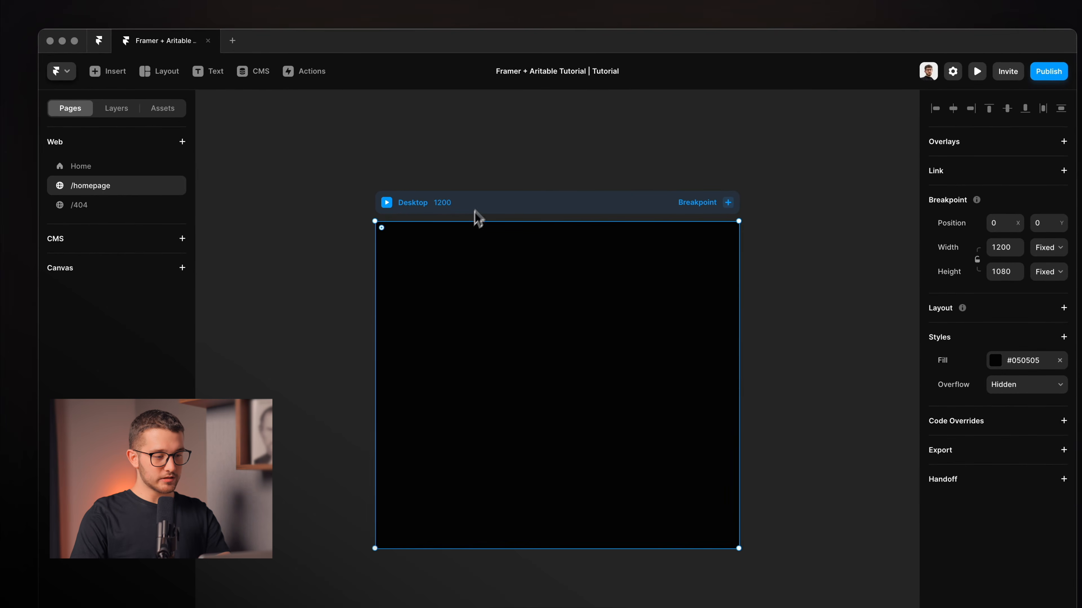
Draw a frame about 848 × 550 inside the Desktop breakpoint and remove its fill
click(116, 108)
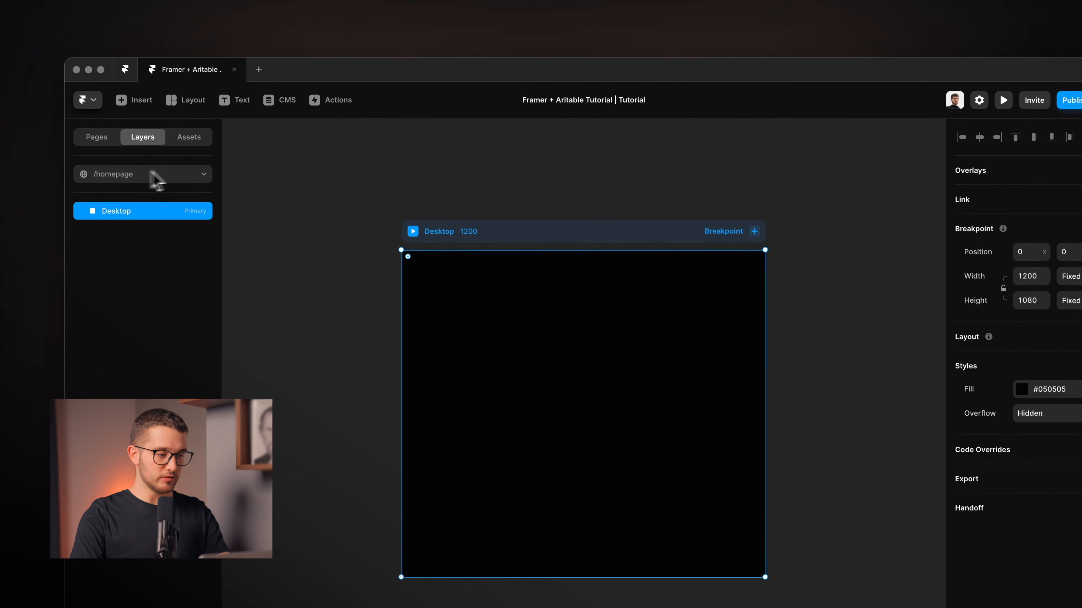
key(f)
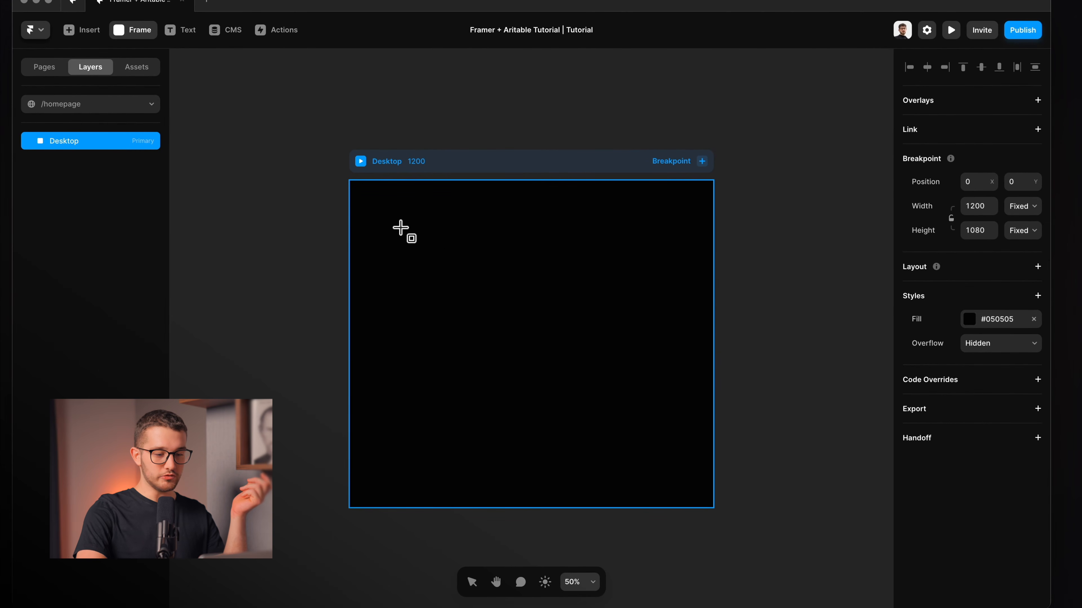
drag(400, 228, 658, 394)
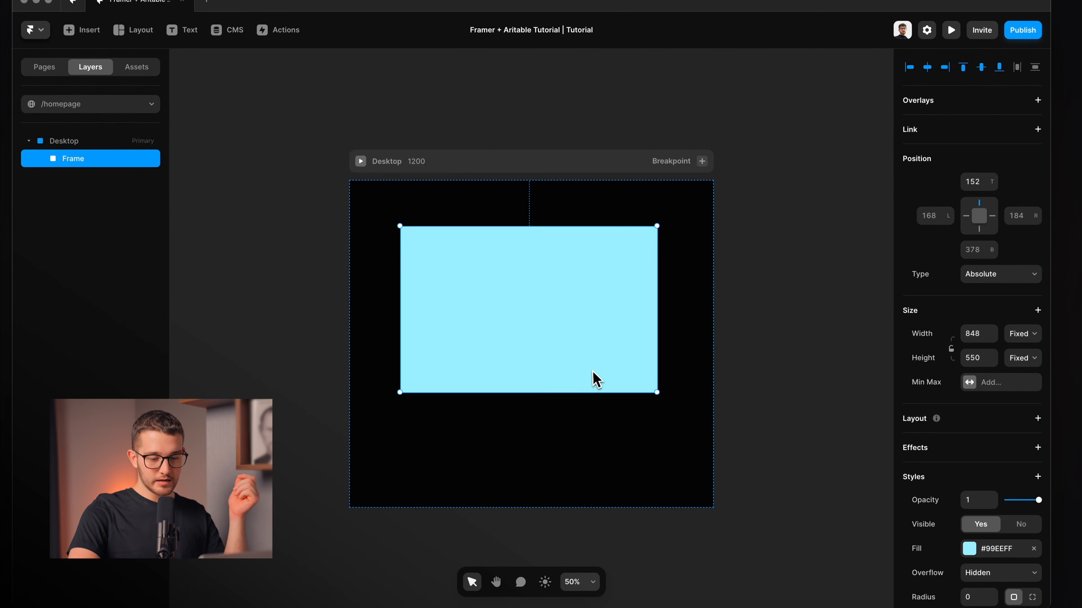
scroll(1021, 454, down, 5)
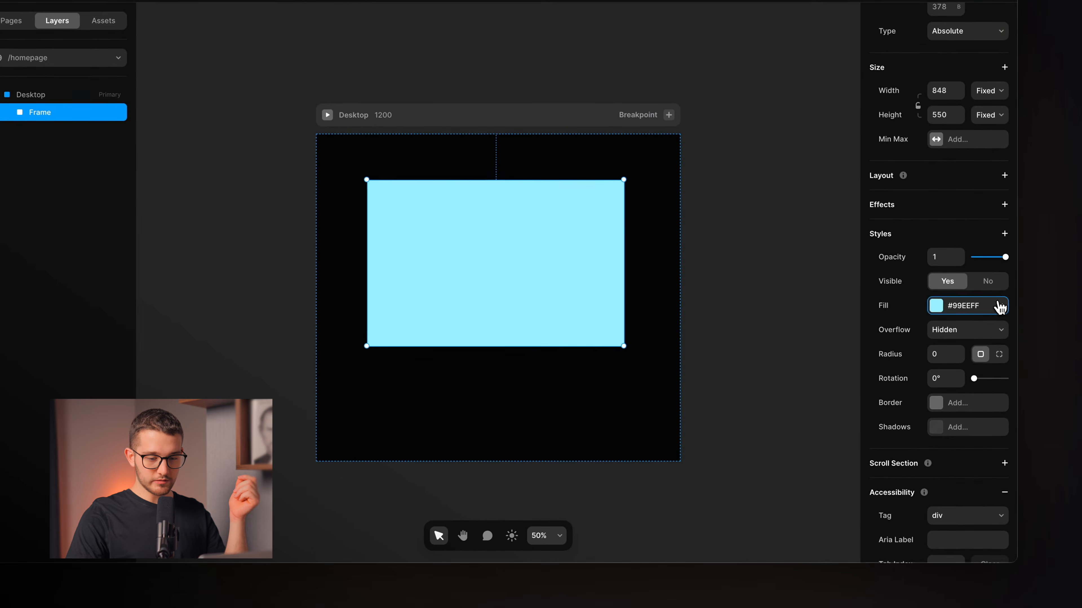
click(998, 307)
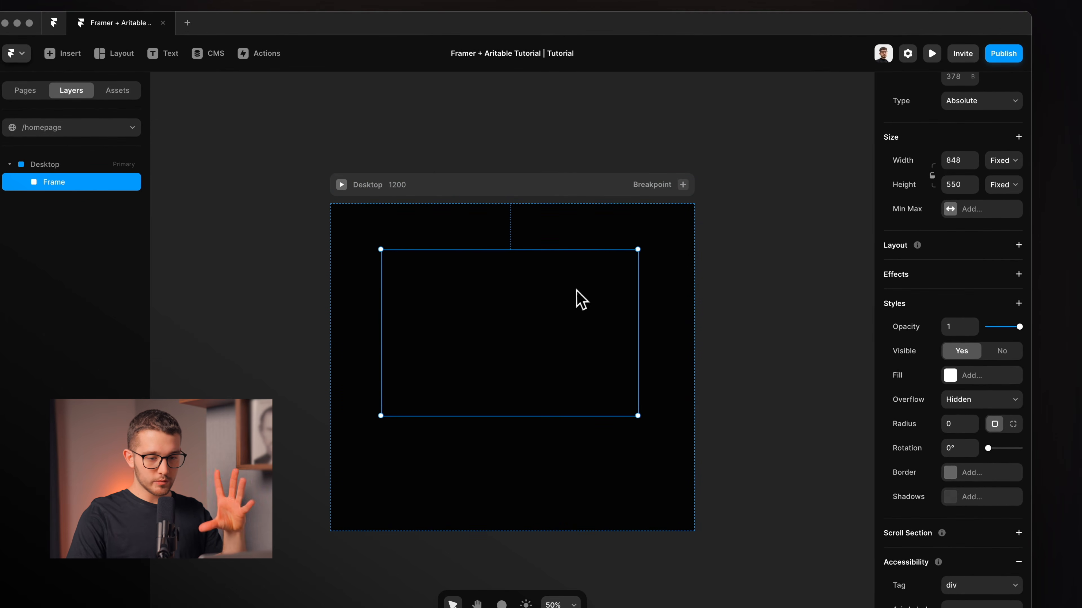
Add a vertical stack layout to the Desktop breakpoint
click(1003, 160)
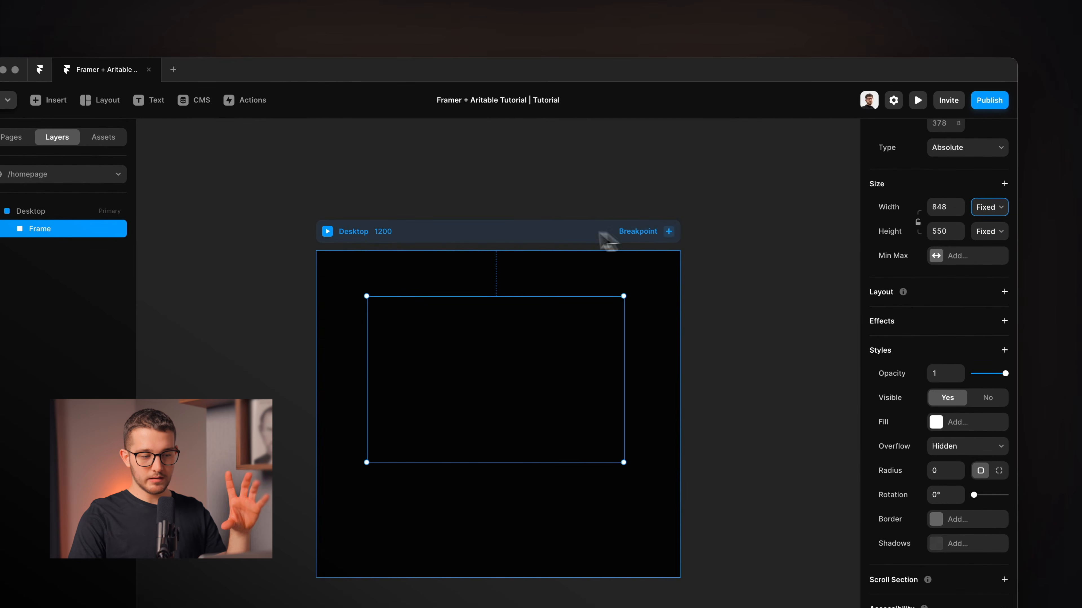
click(528, 241)
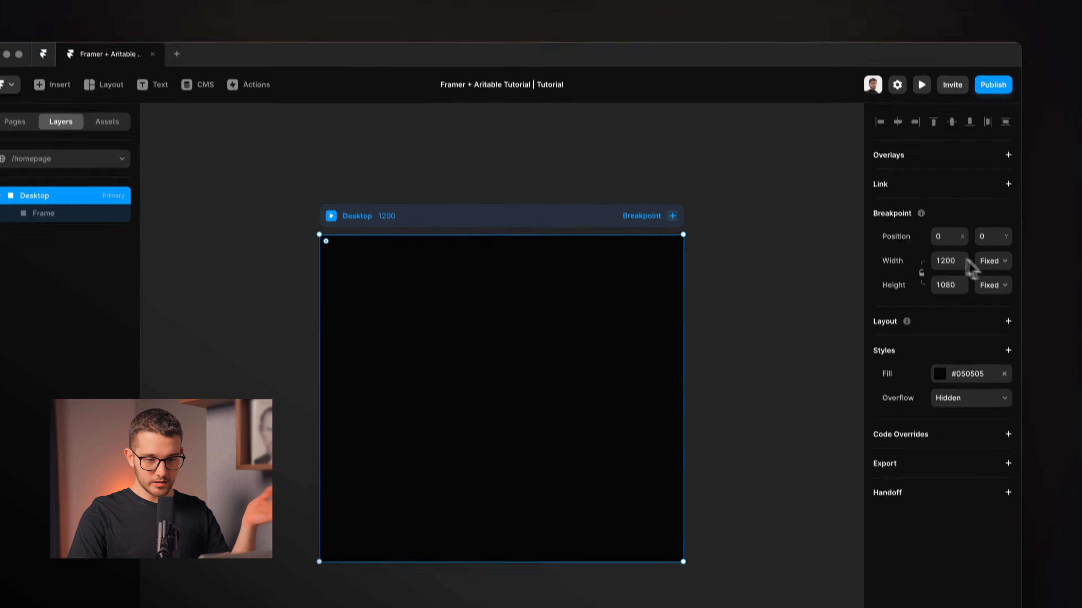
click(1010, 335)
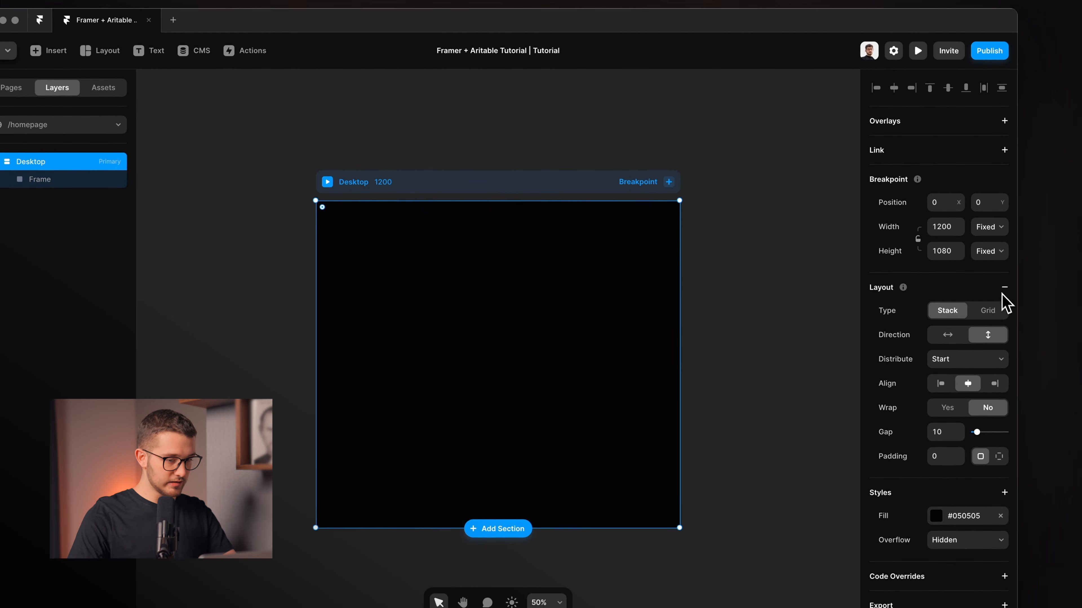
Set the inner frame's width to Fill at 1fr and its height to Viewport at 100vh
click(69, 180)
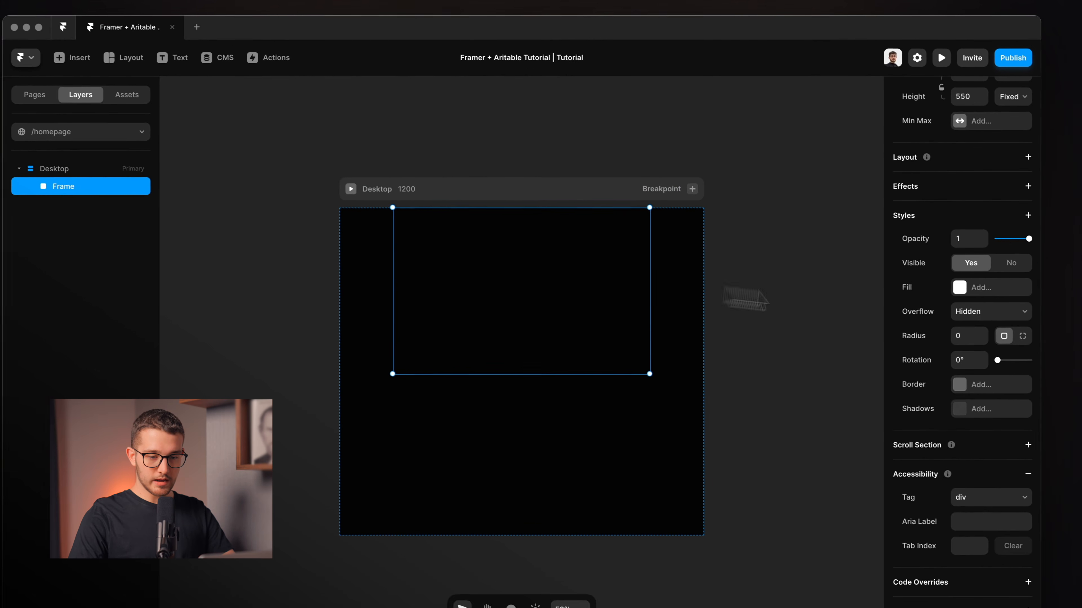
scroll(1069, 186, up, 4)
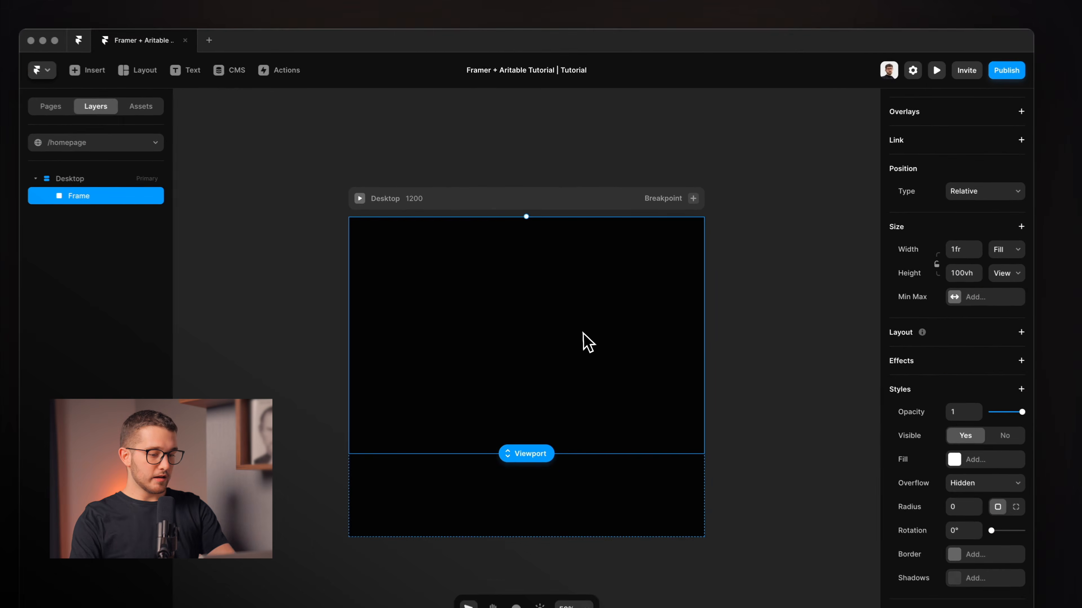
click(572, 200)
click(498, 280)
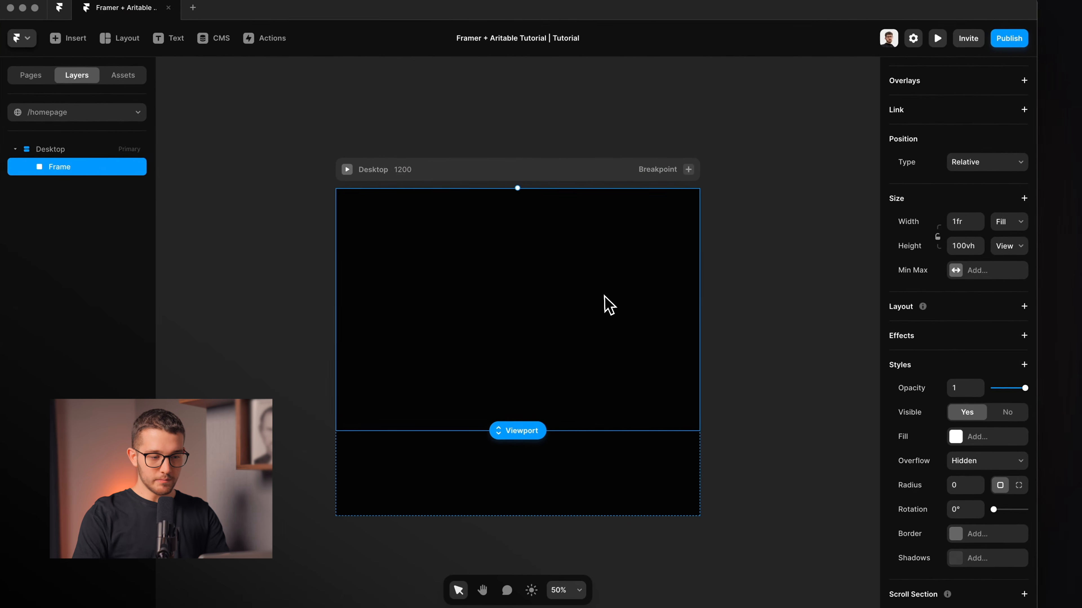
Set the Desktop breakpoint's height to Fit Content
click(557, 170)
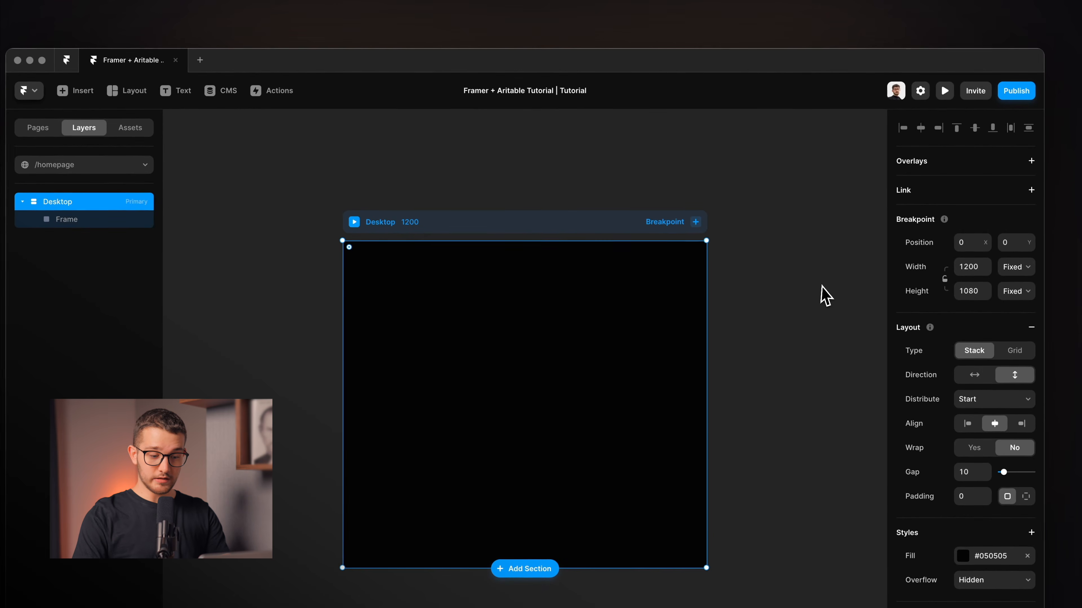
drag(647, 568, 636, 523)
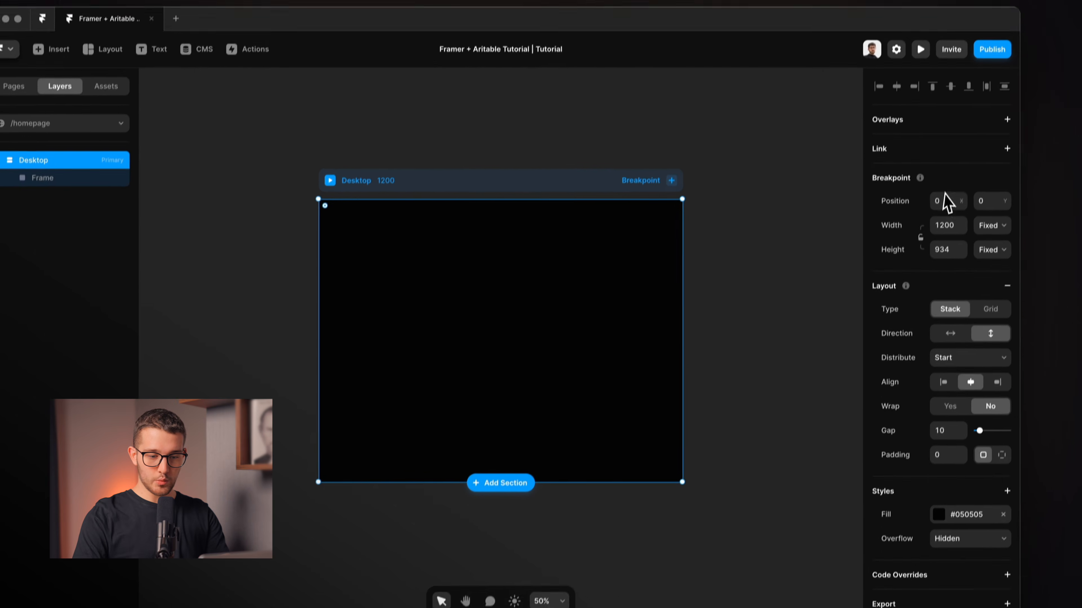
click(993, 267)
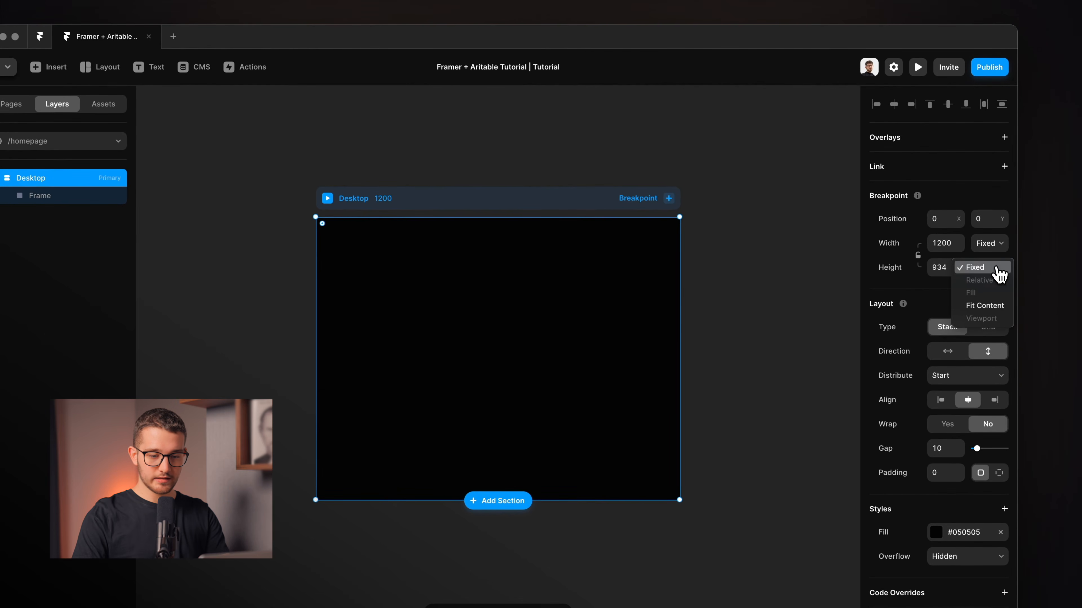
click(982, 305)
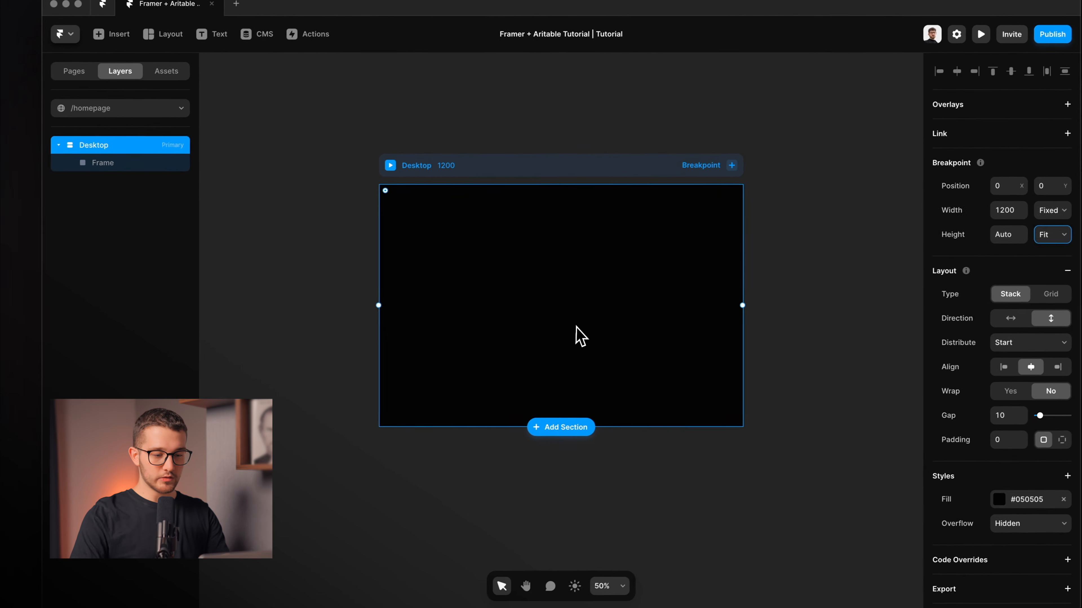
Rename the frame inside the Desktop breakpoint as Main
click(511, 358)
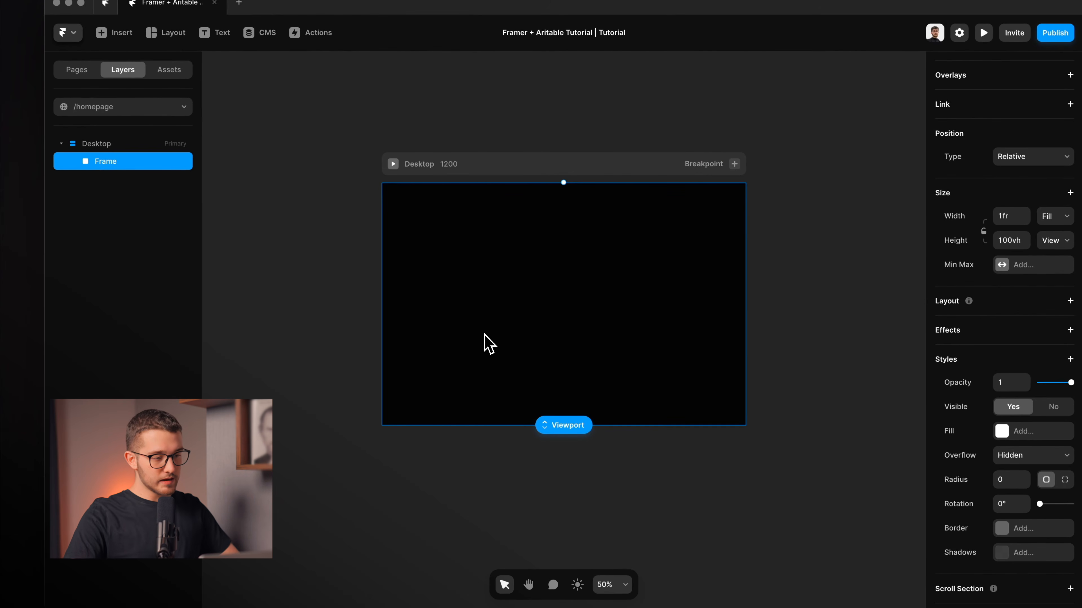
double_click(121, 162)
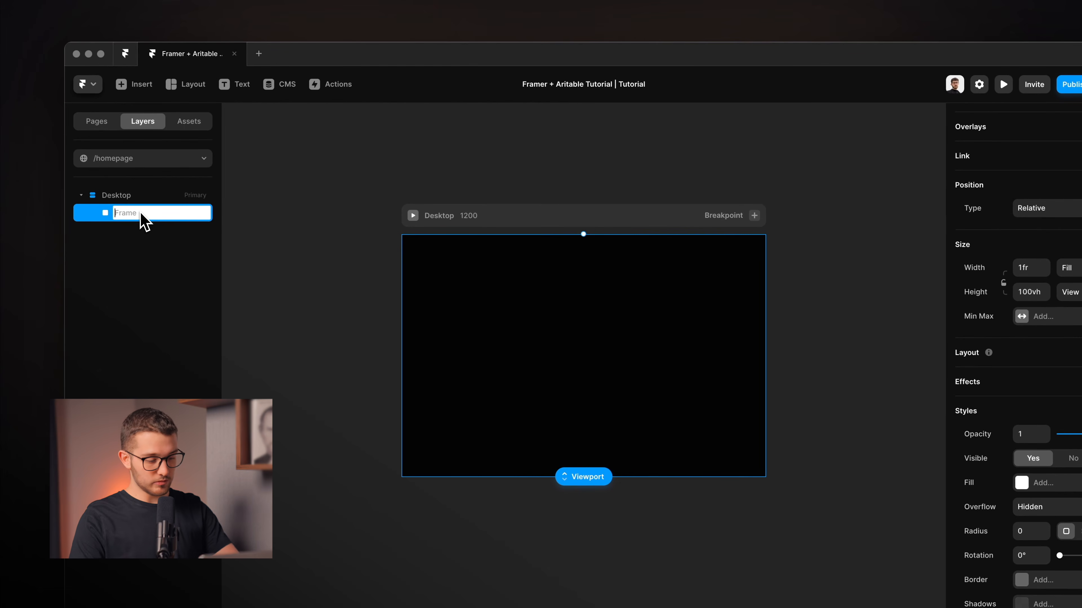
text(Main)
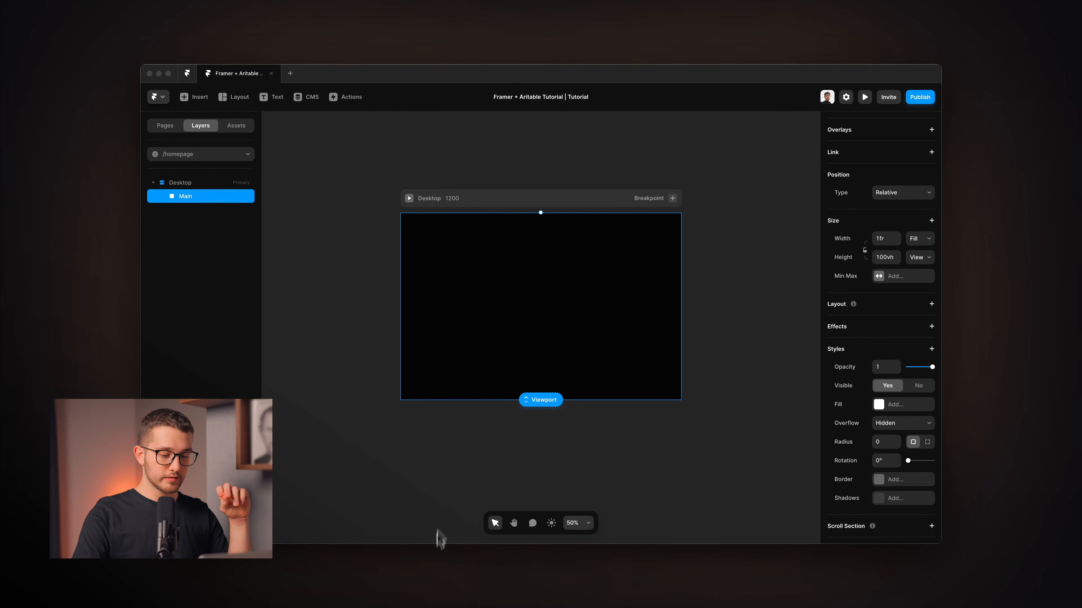
Bring Framer-Systems-Logo.svg from the Tutorial folder in Finder onto the Desktop breakpoint
click(431, 523)
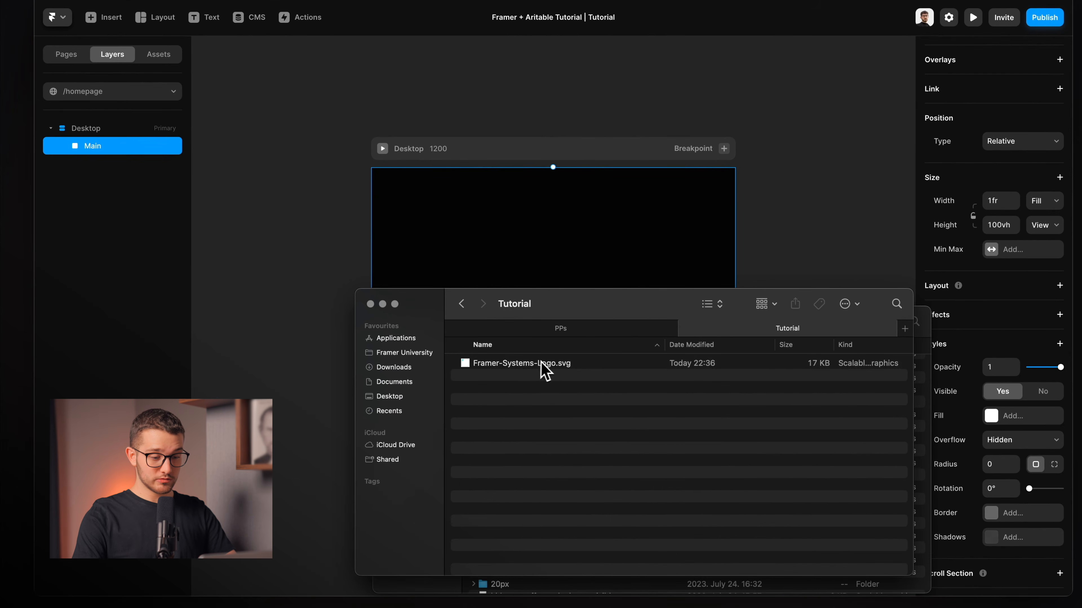
click(543, 365)
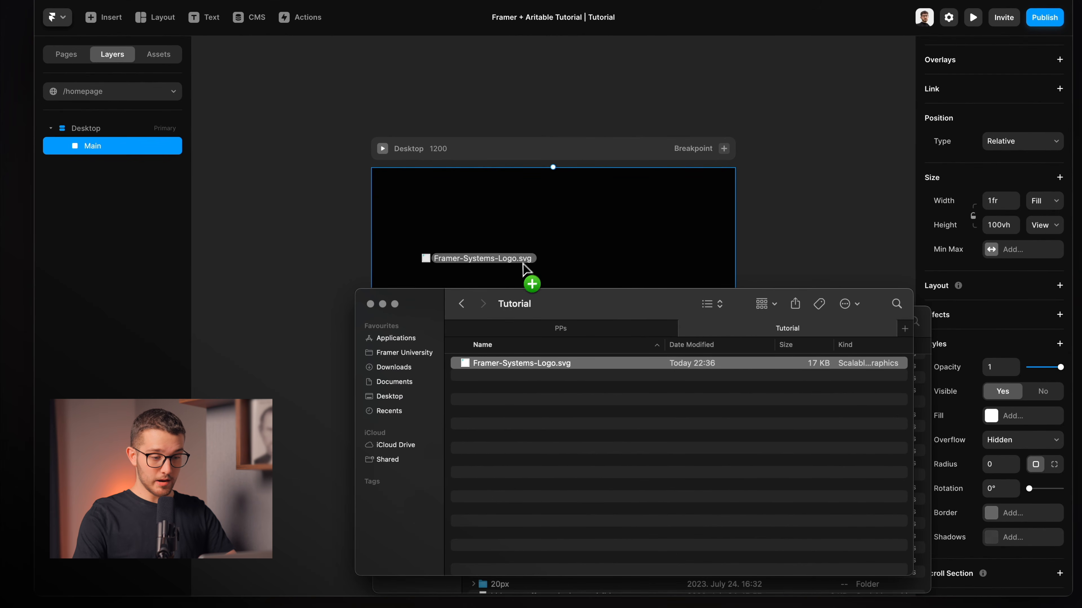
drag(528, 267, 567, 298)
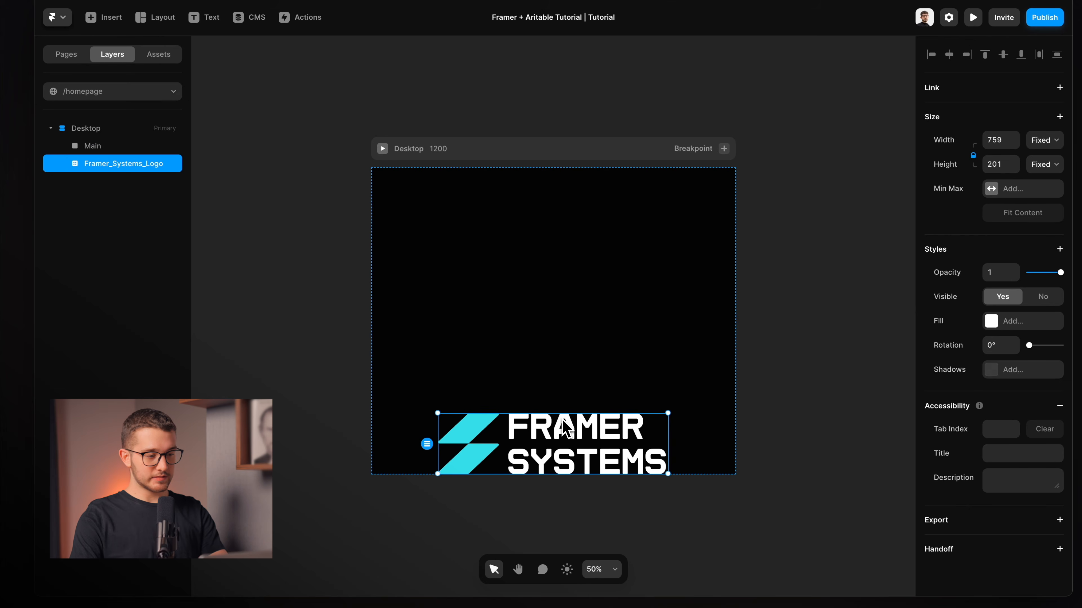
Cut the logo layer out of the Desktop breakpoint and paste it inside the Main frame
scroll(401, 314, up, 5)
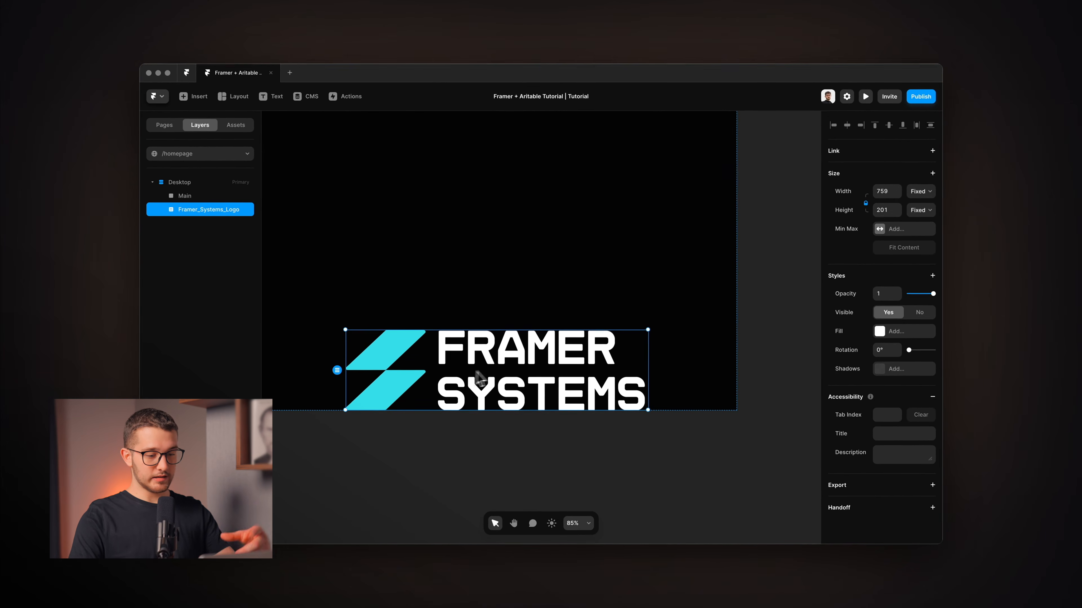
click(213, 198)
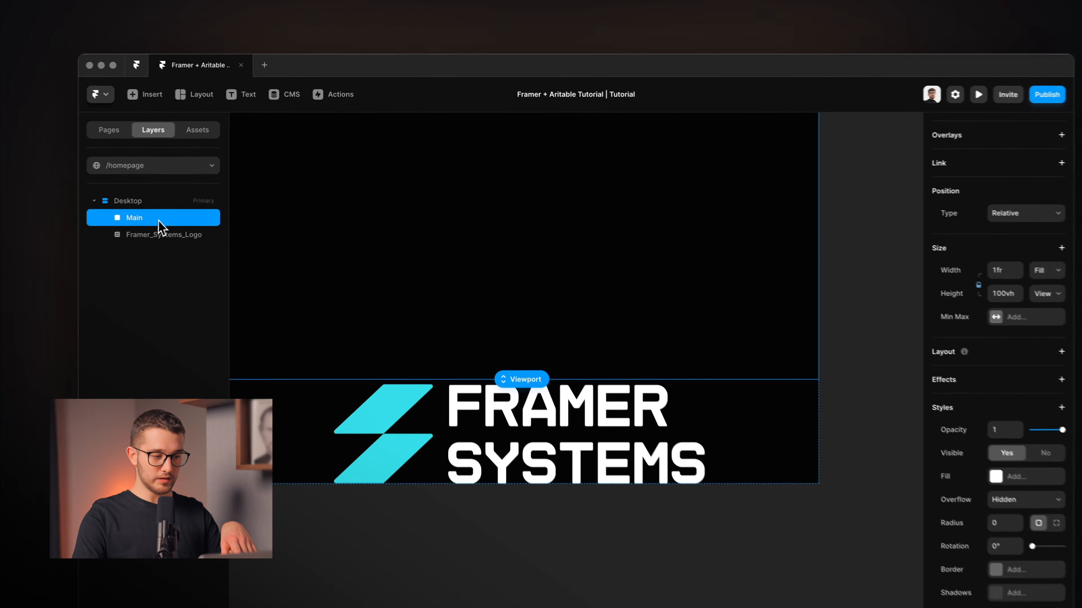
click(211, 210)
click(207, 199)
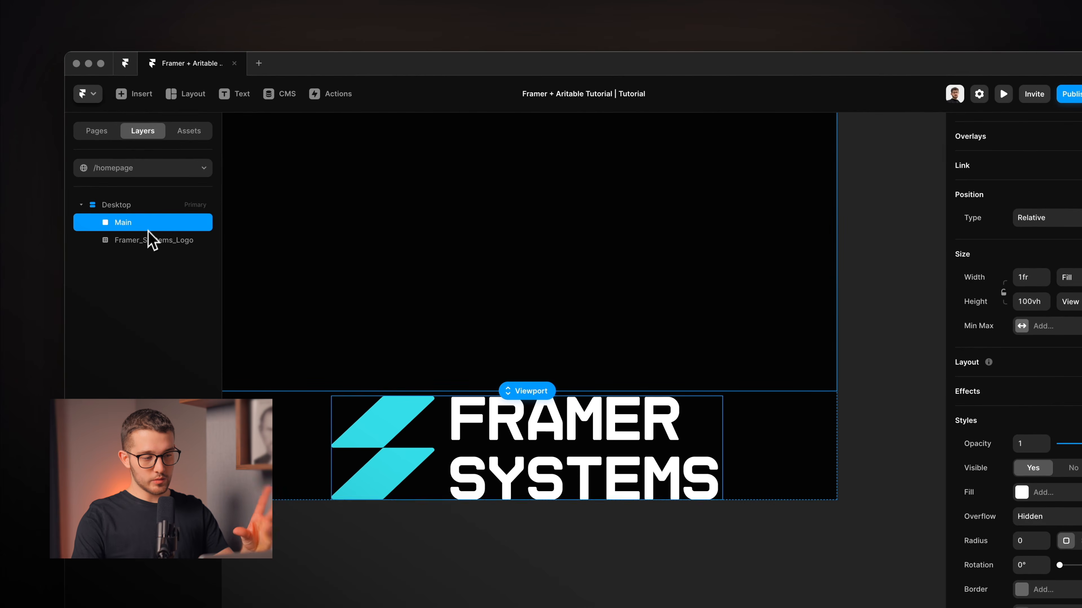
click(148, 243)
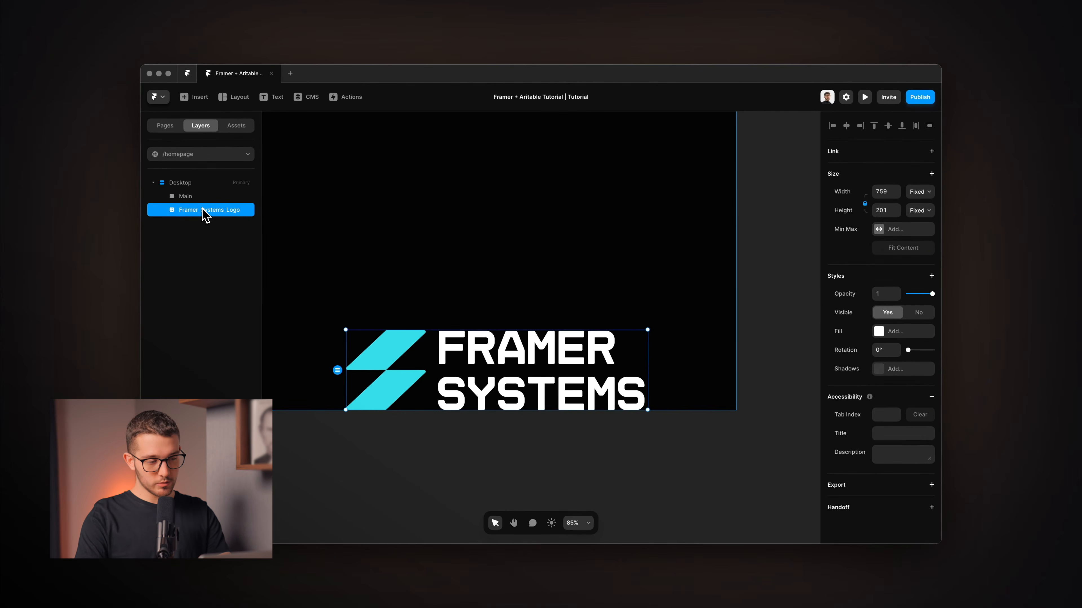
key(Delete)
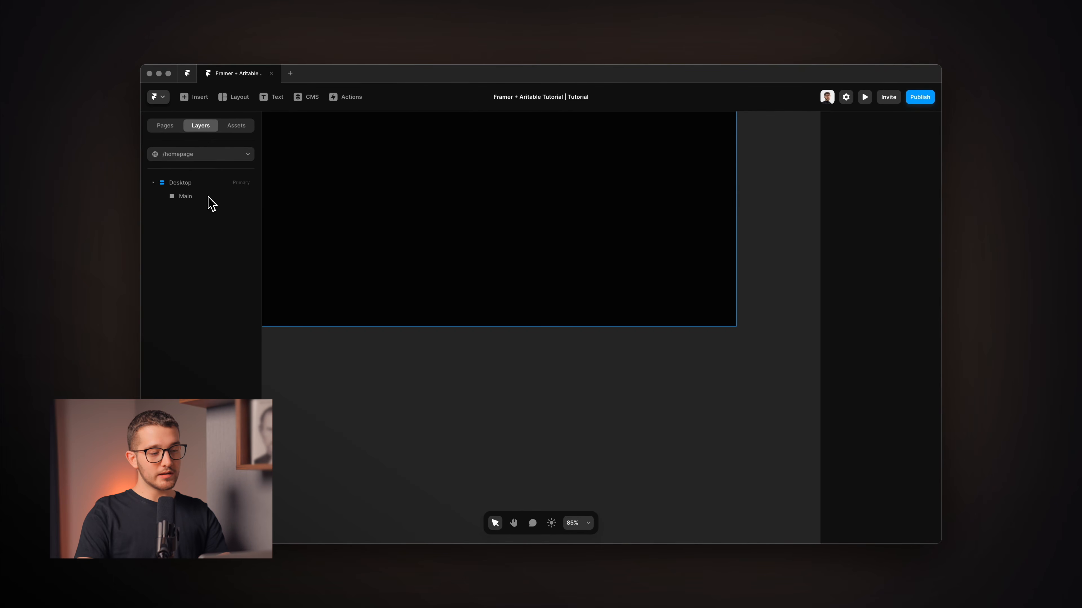
click(208, 196)
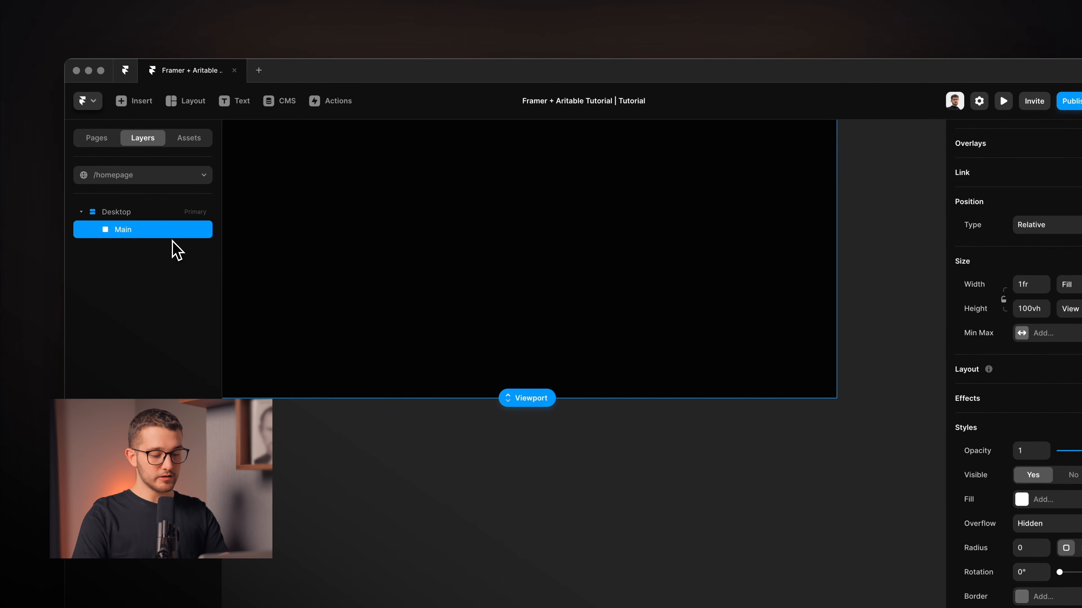
key(ctrl+z)
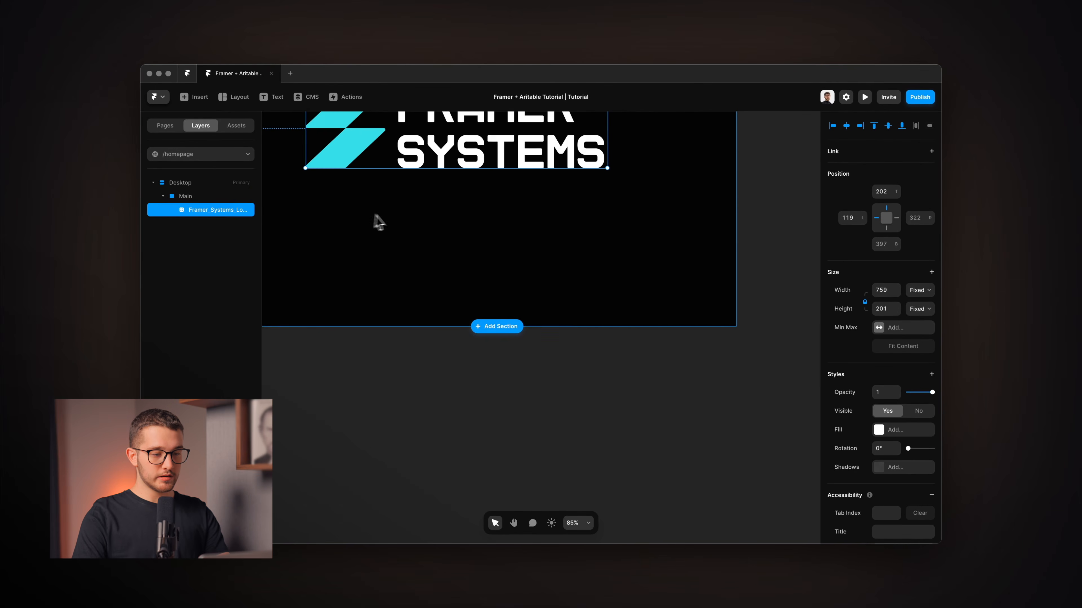
Center the logo horizontally and vertically in the Main frame and scale it down proportionally to about 419 × 111
scroll(377, 216, up, 4)
scroll(400, 221, down, 5)
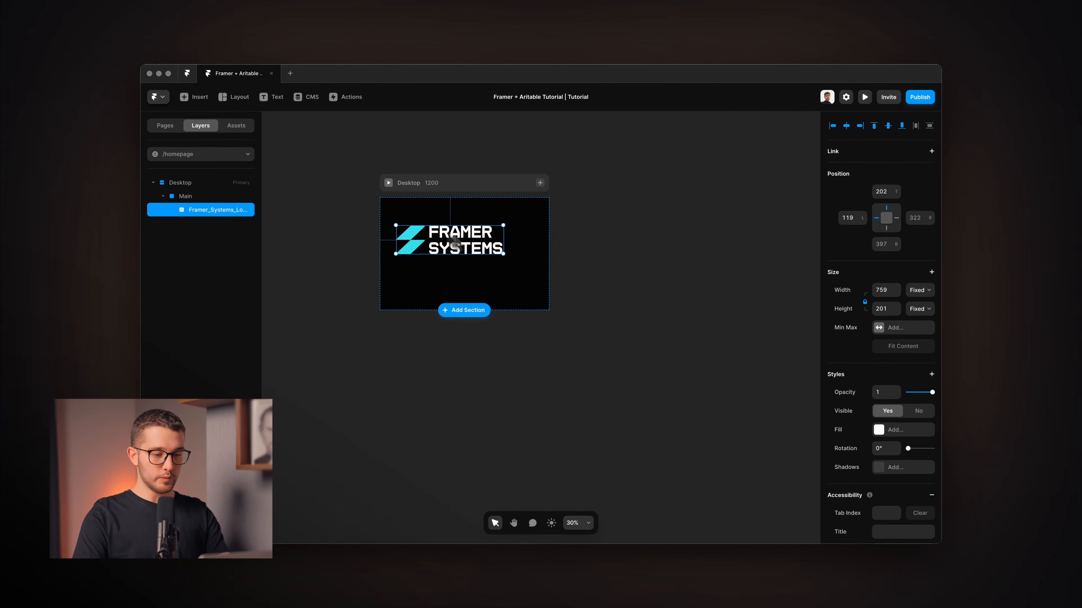
scroll(481, 244, up, 4)
scroll(478, 244, left, 1)
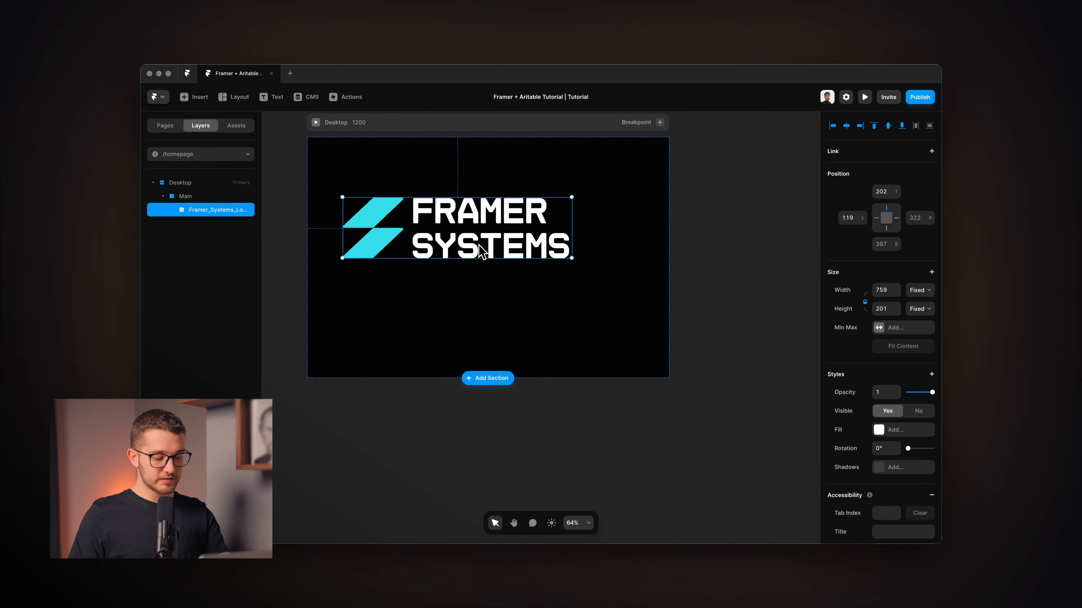
key(alt+h)
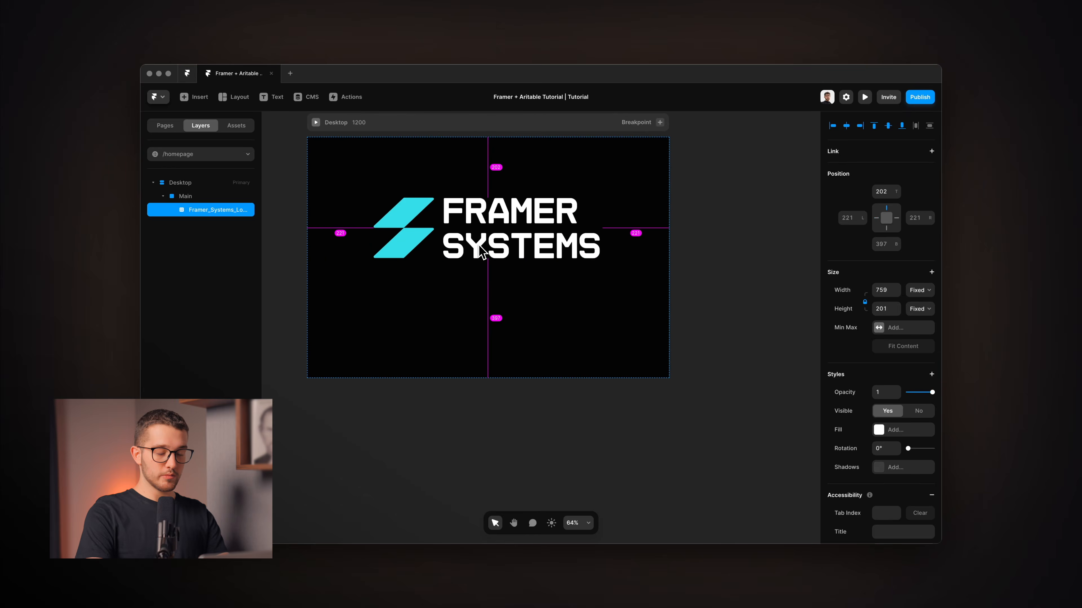
key(alt+v)
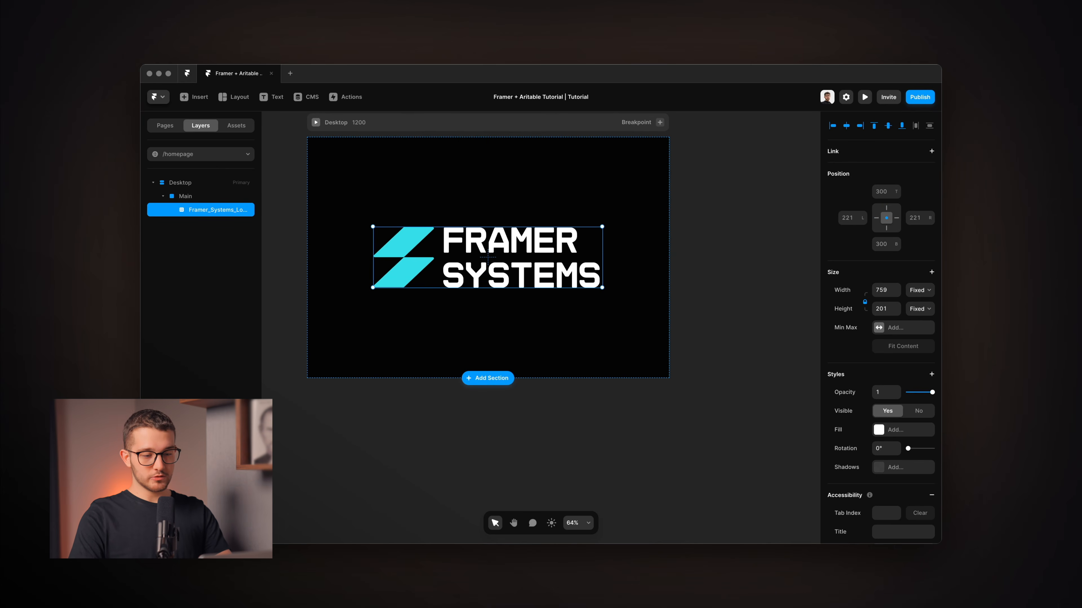
drag(602, 257, 565, 275)
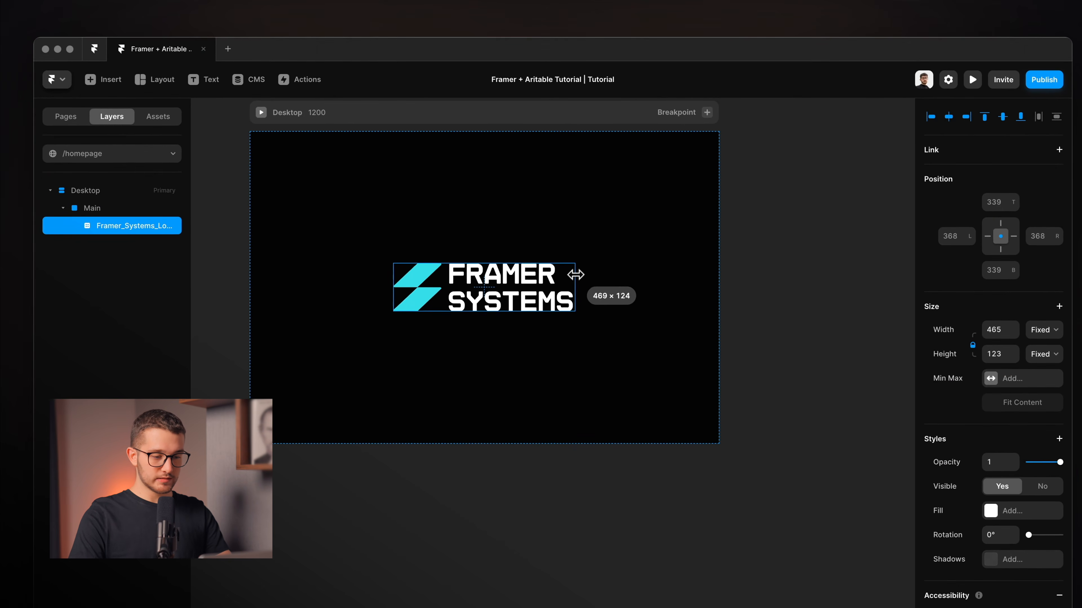
Check the logo's size on the finished Home page and scale the /homepage logo to about 307 × 81 to match
click(84, 153)
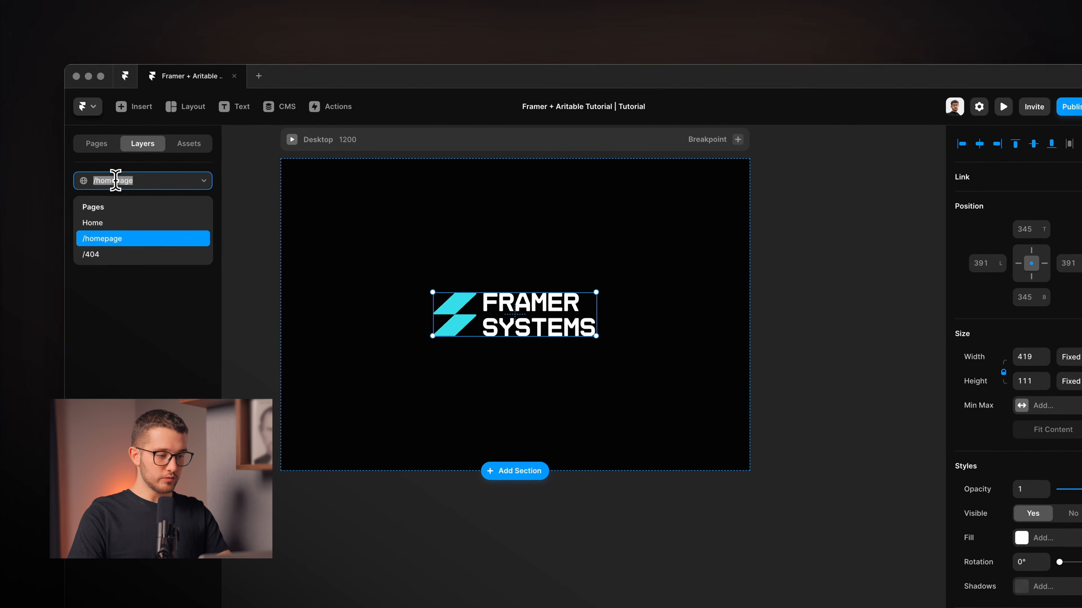
click(127, 225)
click(452, 256)
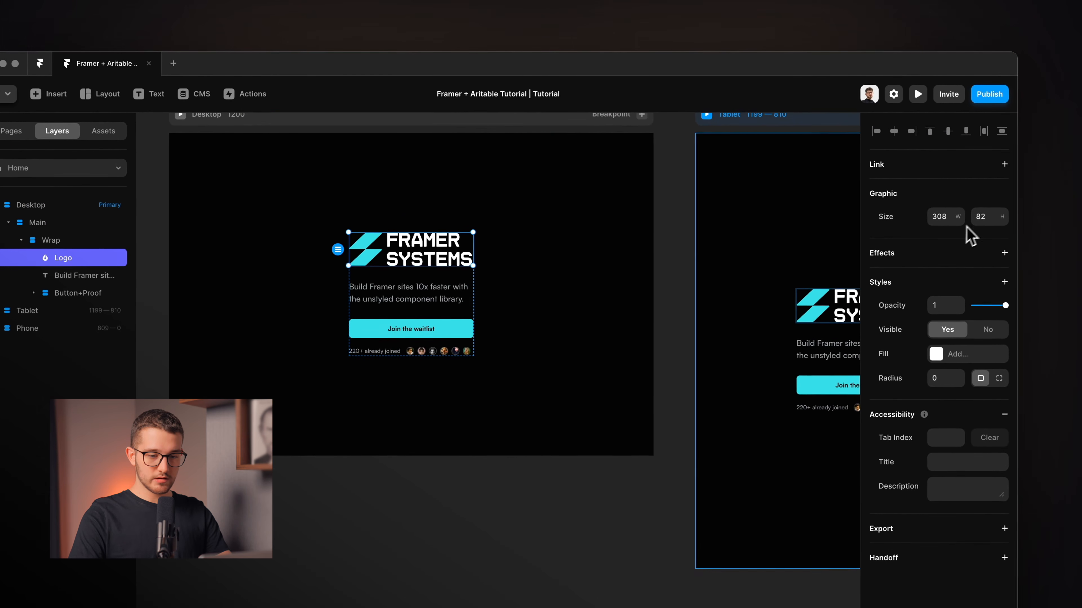
click(11, 132)
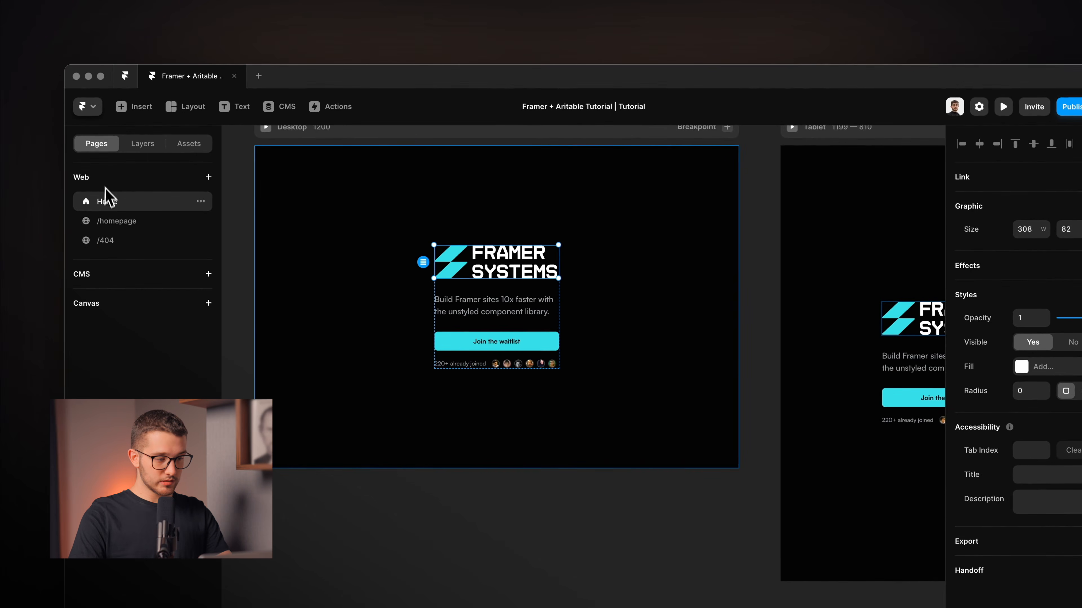
click(116, 221)
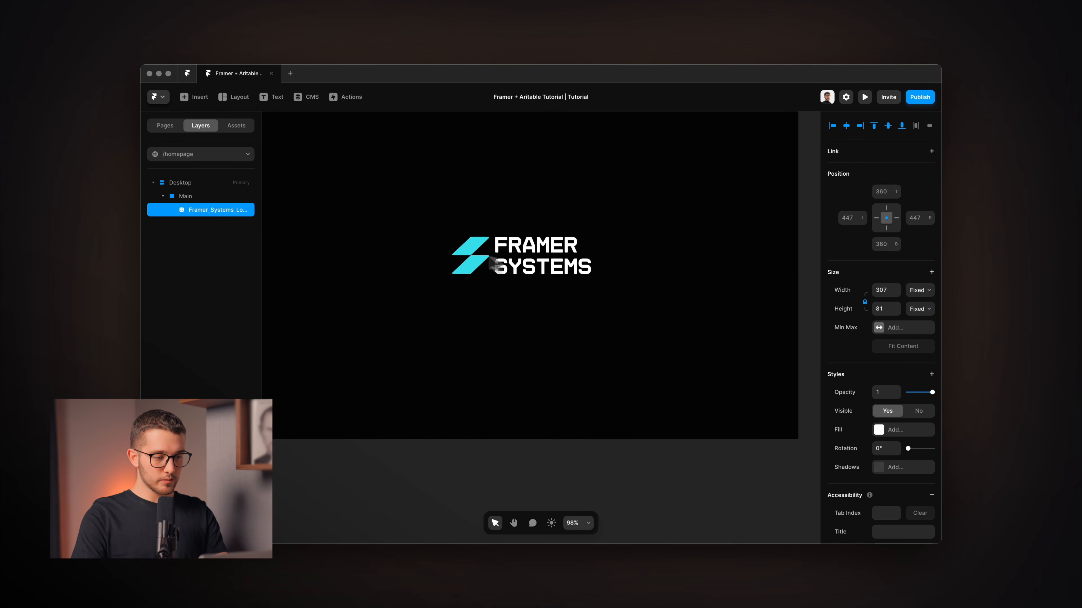
Rename the Framer_Systems_Logo layer as Logo
double_click(218, 211)
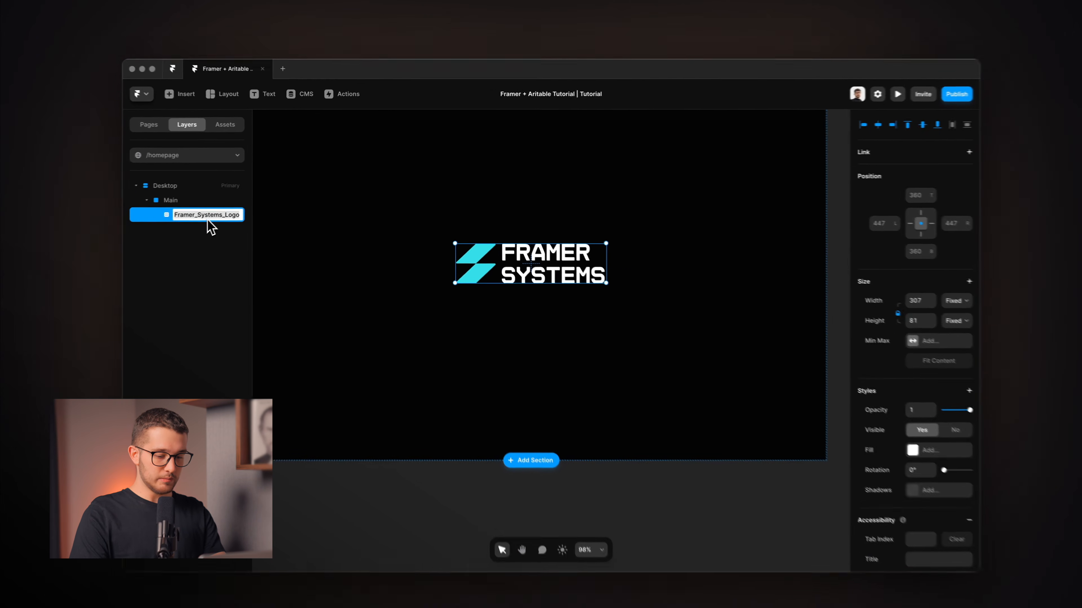
text(Logo)
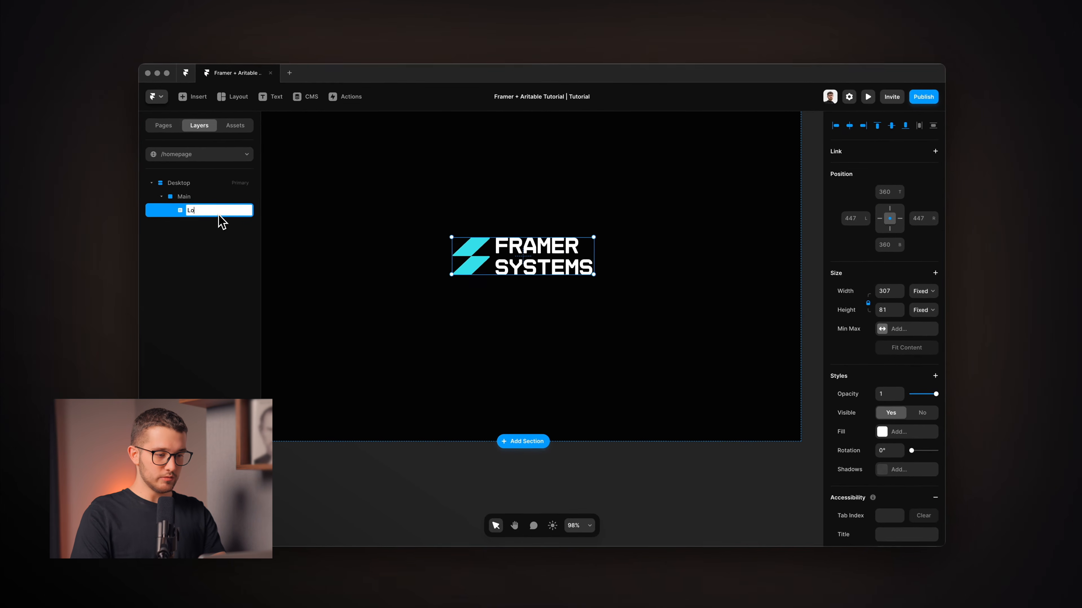
key(Return)
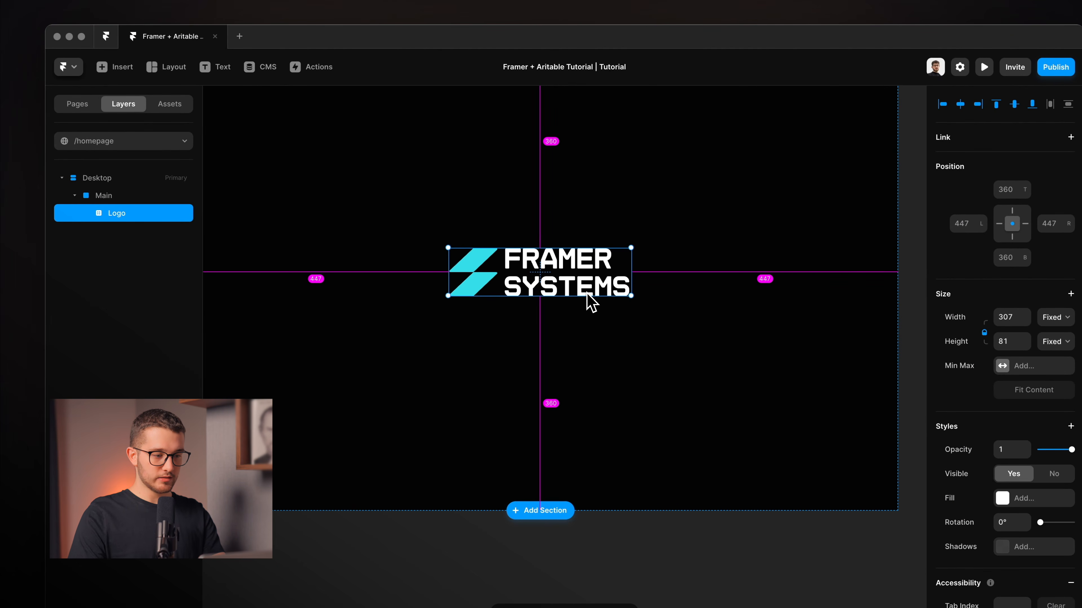
Wrap the Logo layer in a stack and rename the stack as Content
key(super+Return)
double_click(145, 214)
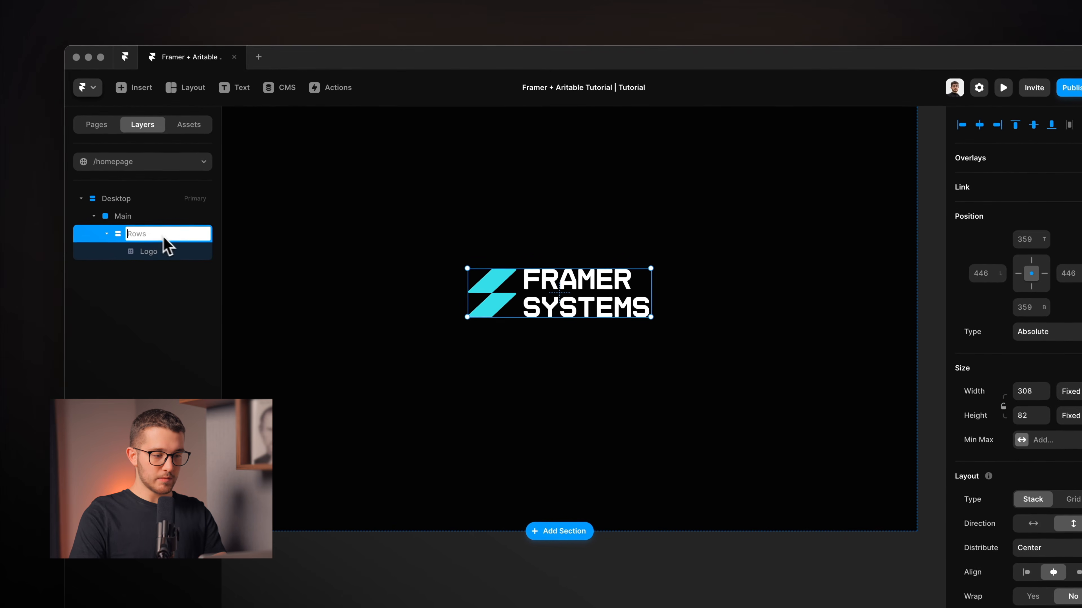
text(Rows)
key(Return)
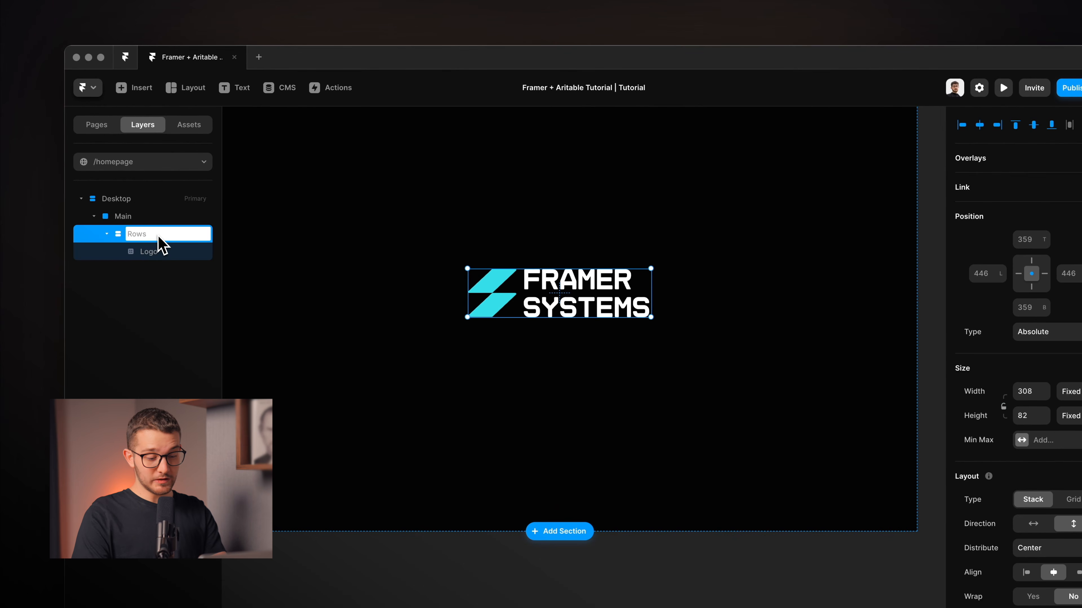
text(Content)
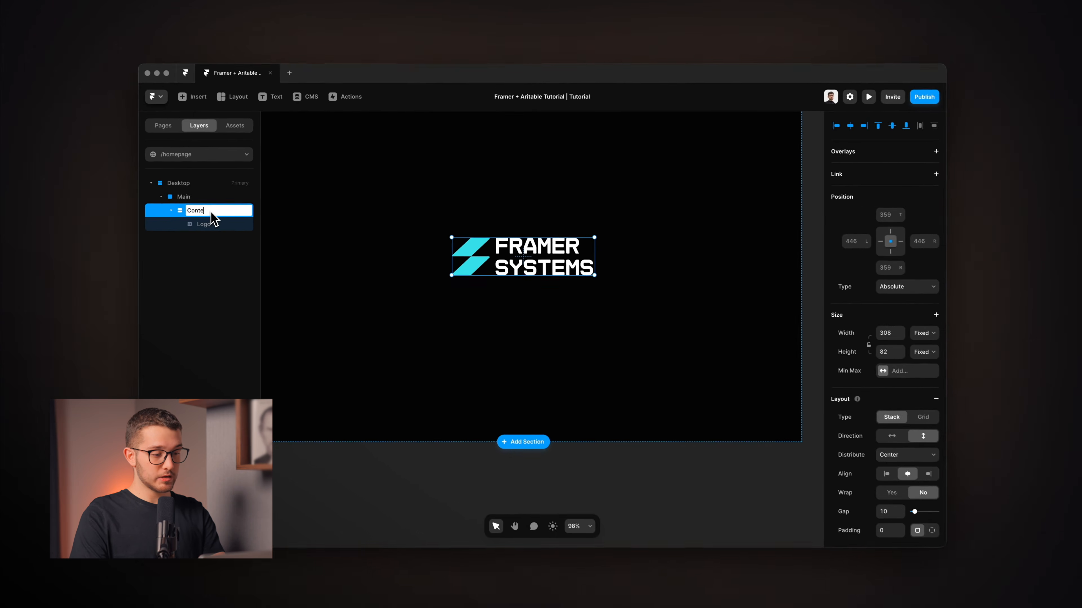
key(Return)
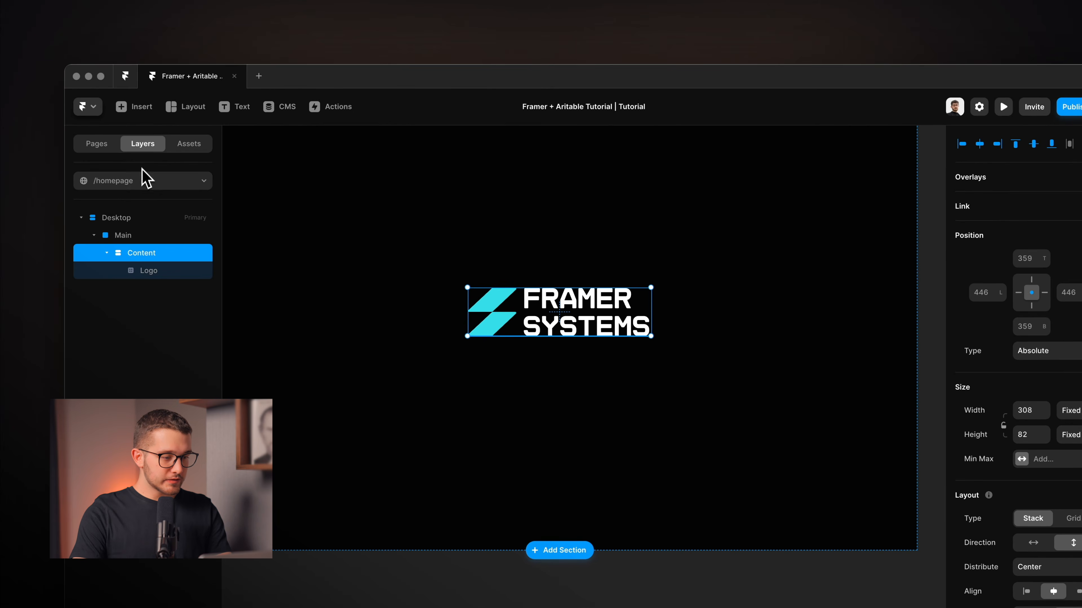
Examine the Home page's reference content: the logo, the subtitle text, the waitlist button and the social proof row
click(190, 156)
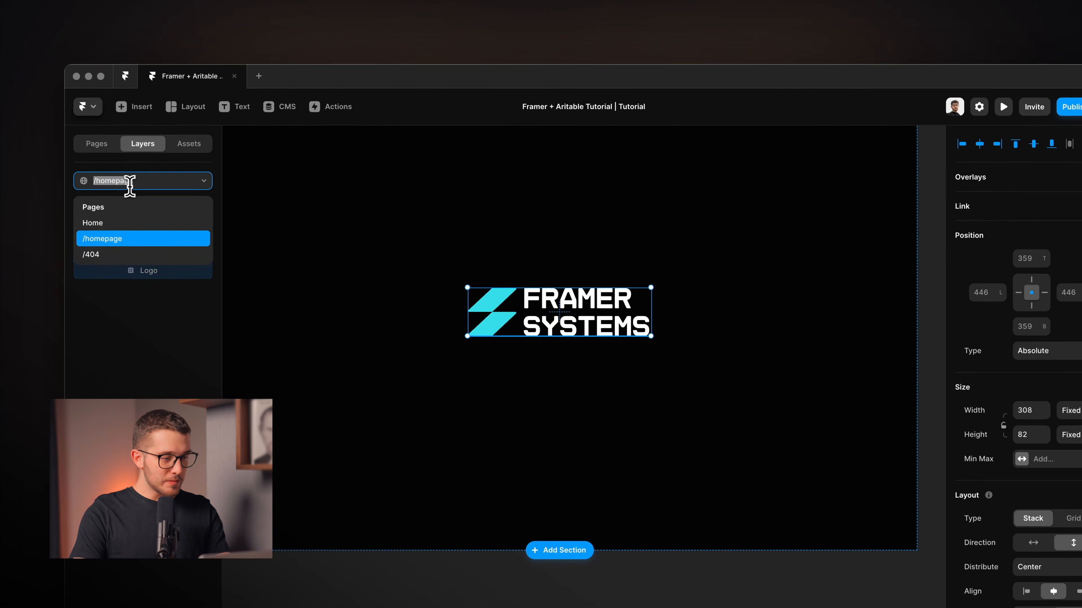
click(133, 223)
scroll(512, 265, up, 5)
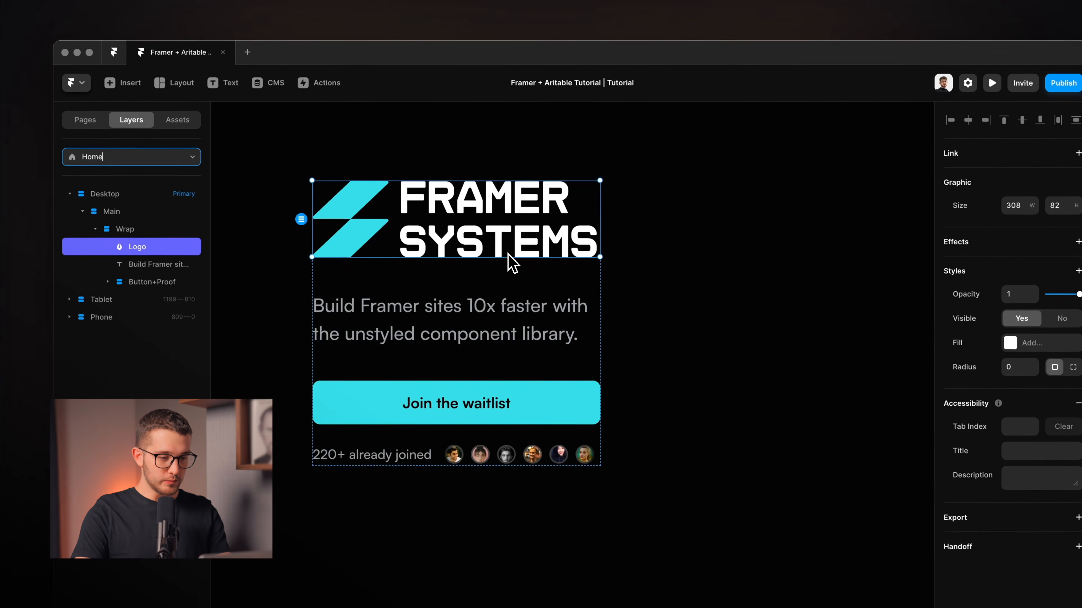
scroll(512, 262, down, 5)
click(523, 285)
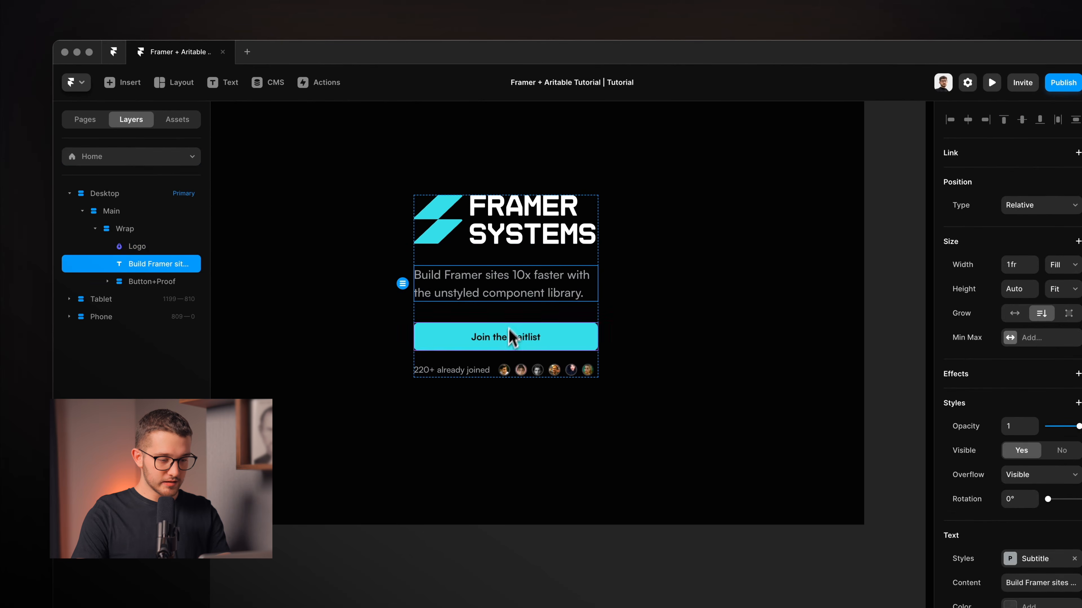
click(511, 339)
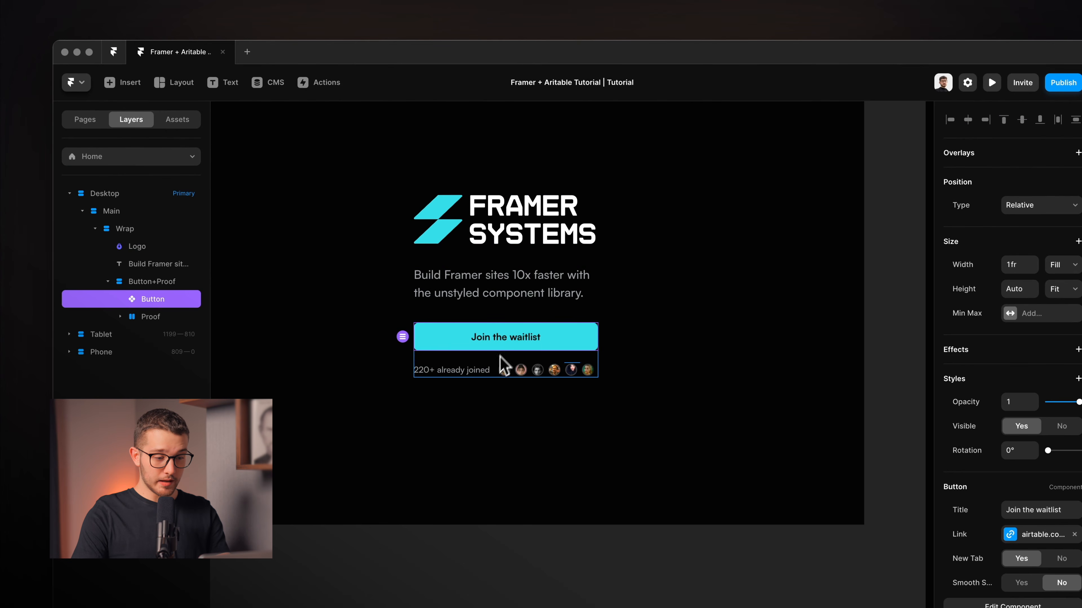
click(490, 379)
scroll(489, 381, up, 3)
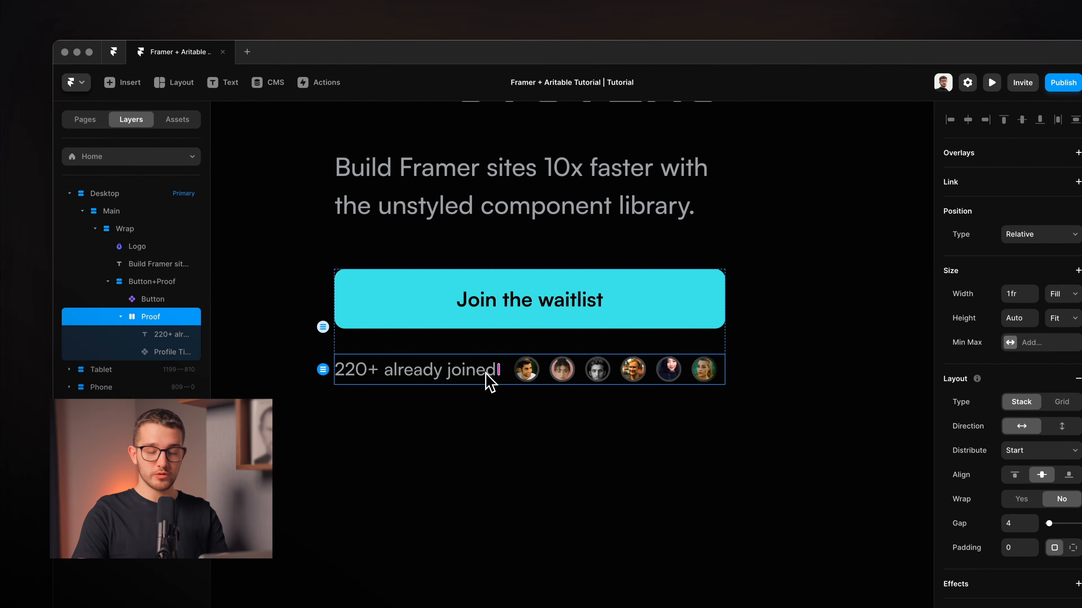
scroll(485, 374, down, 5)
click(510, 322)
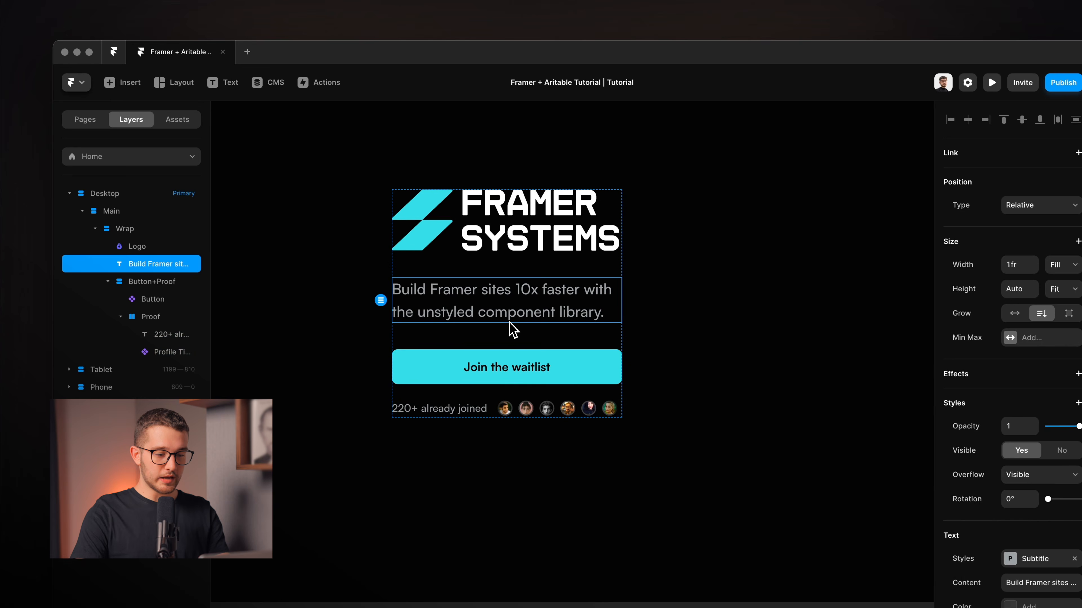
Switch to the /homepage page and add a placeholder text reading "Asdnaksndaksnd" below the logo in the Main section
click(119, 156)
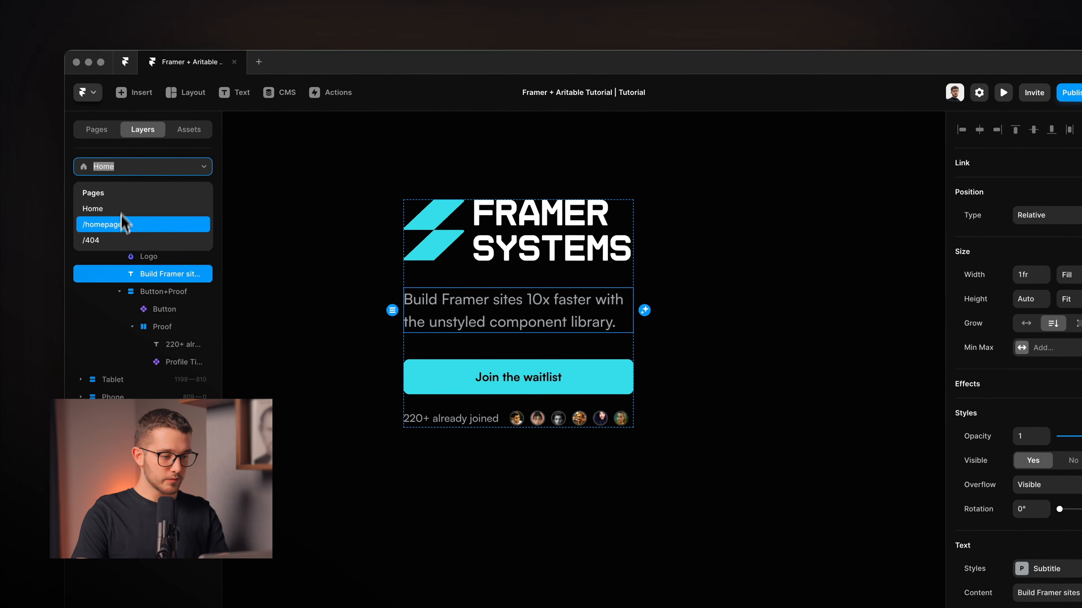
click(114, 212)
click(503, 358)
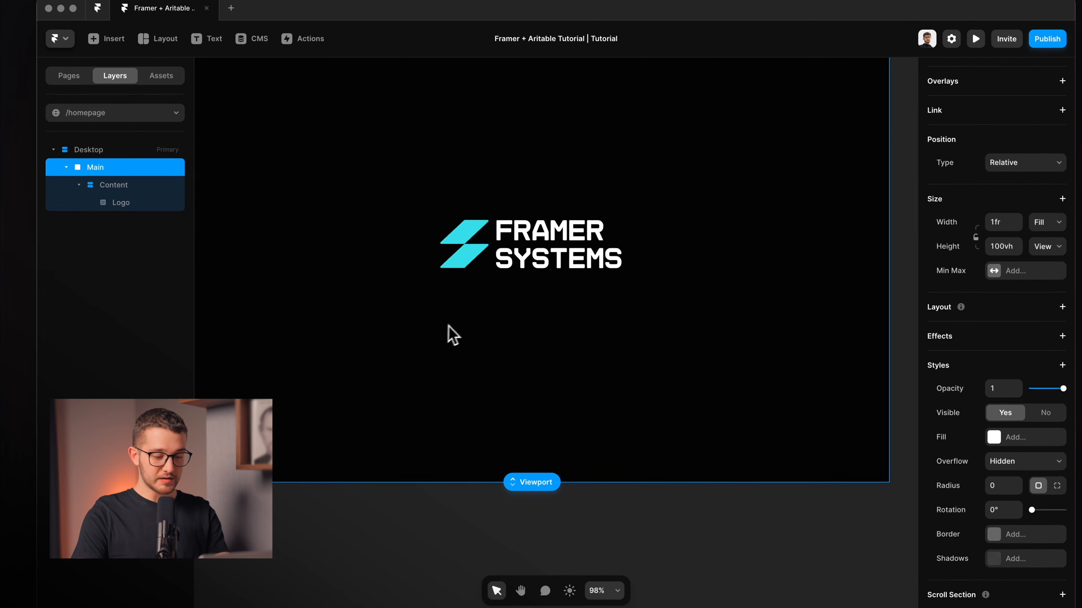
key(t)
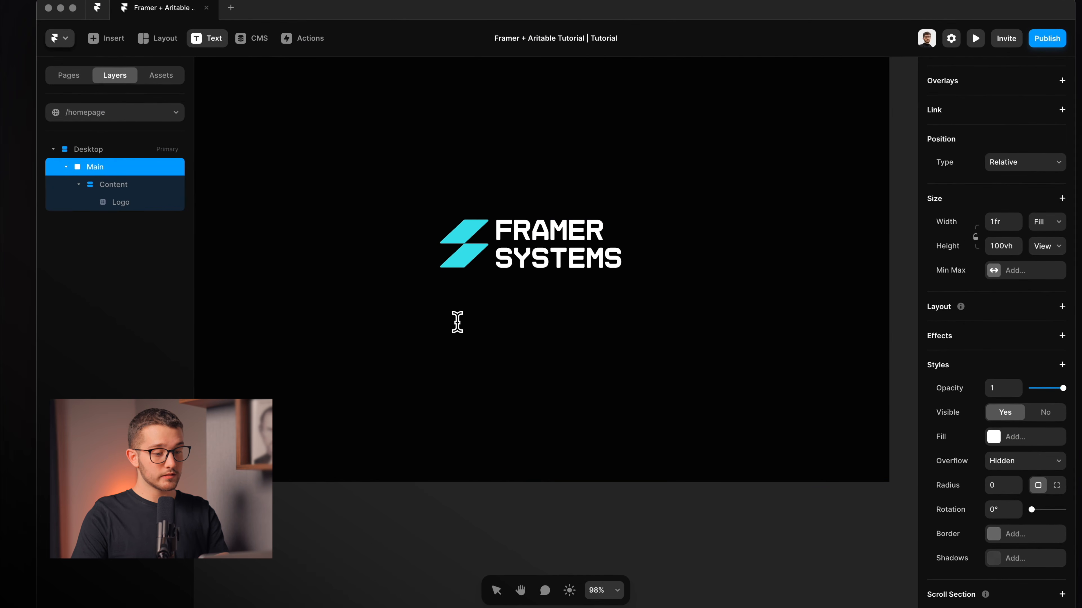
click(457, 322)
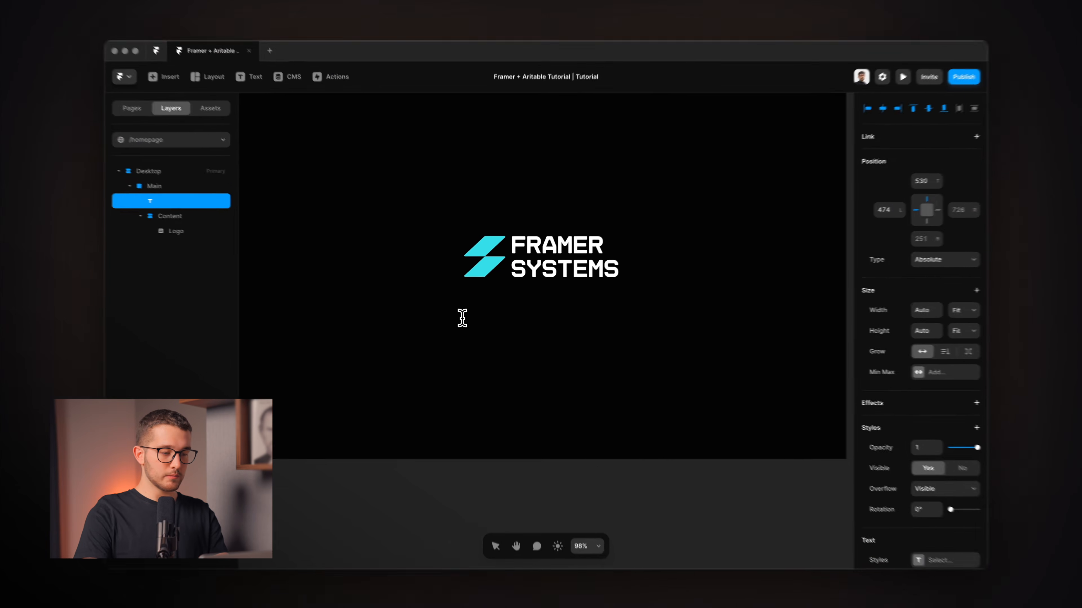
text(Asdnaksndaksnd)
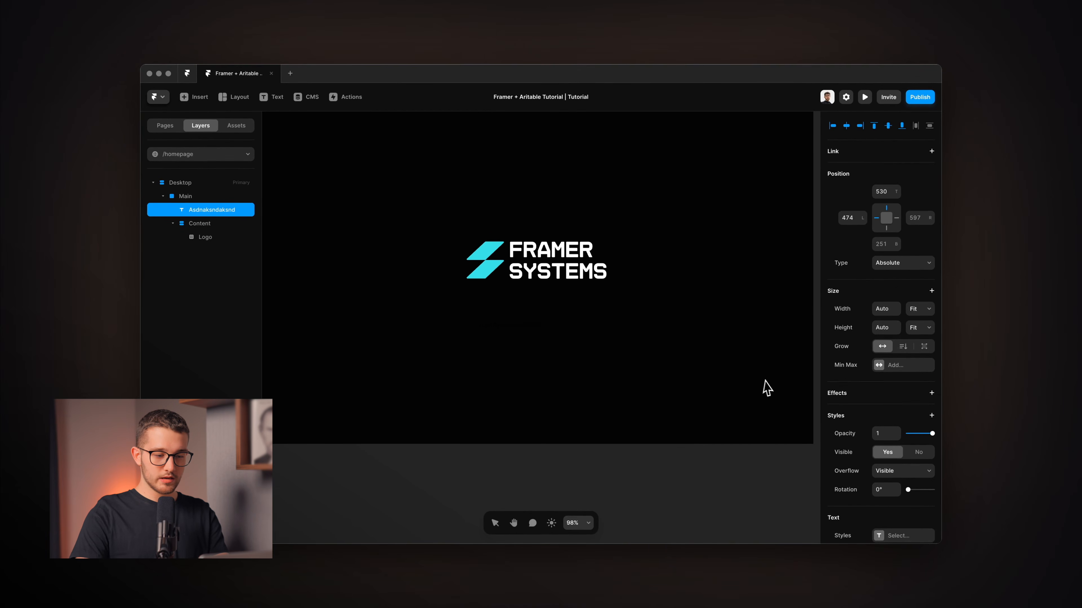
Set the placeholder text's color to #FFFFFF
scroll(903, 358, down, 6)
click(898, 355)
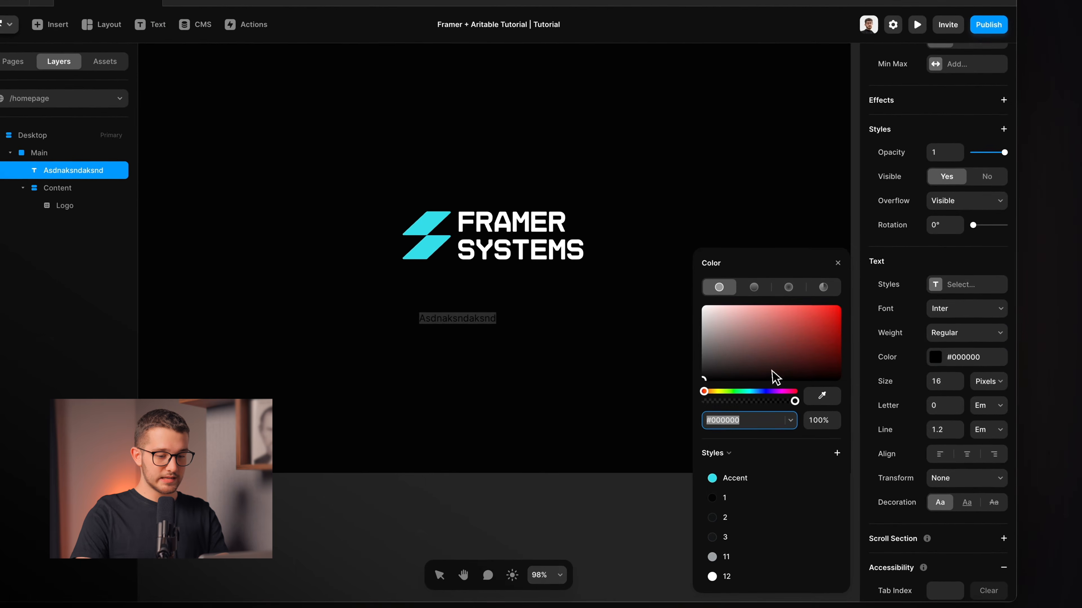
text(fff)
key(Return)
Copy the full subtitle sentence from the text layer under the logo on the Home page
click(12, 61)
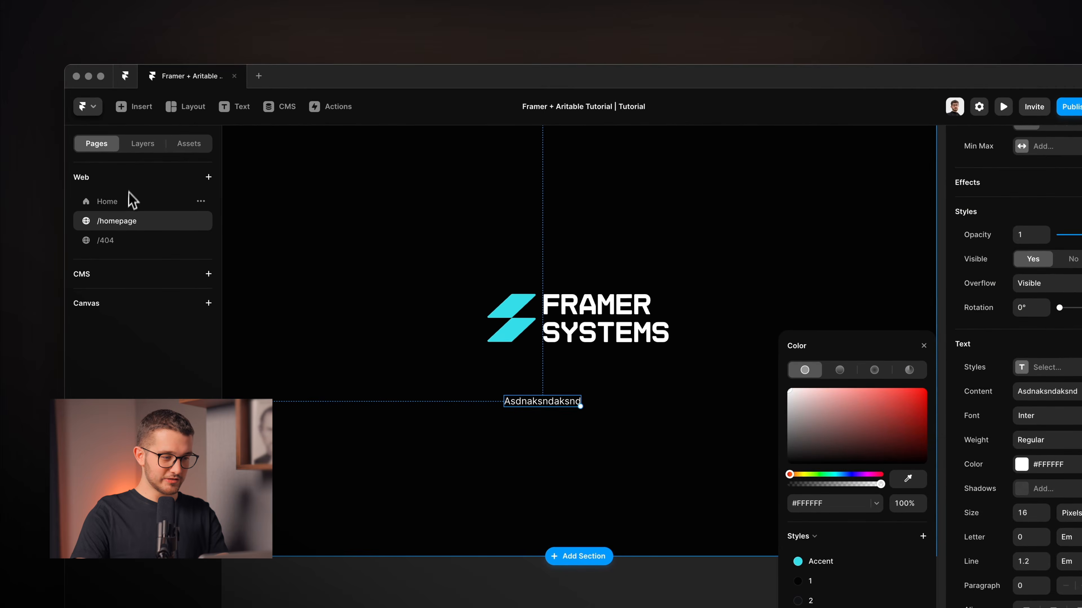
click(132, 200)
click(596, 337)
double_click(591, 328)
key(super+c)
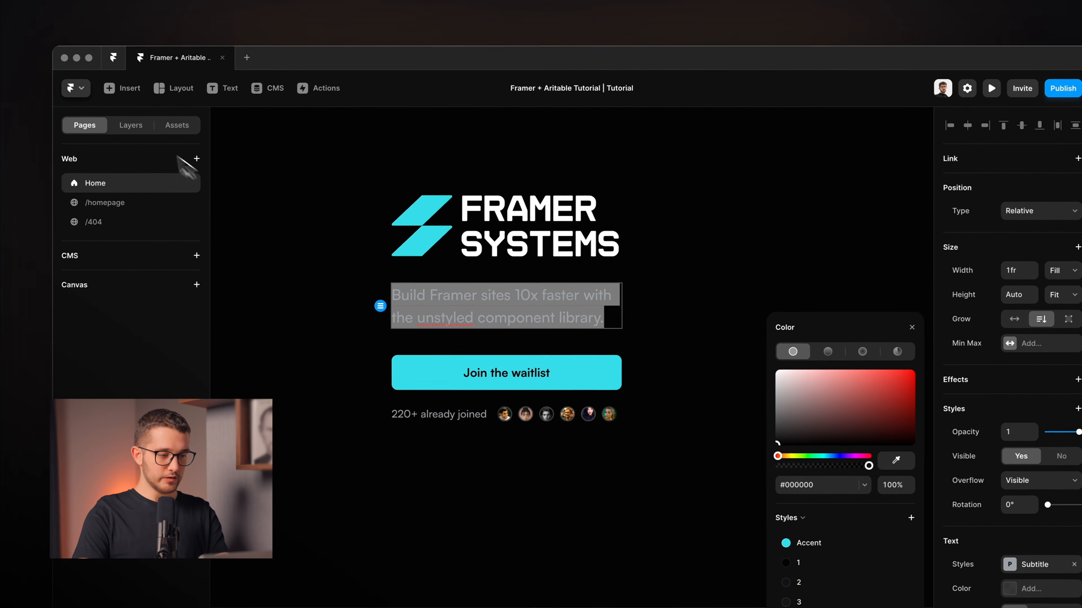
Replace the placeholder text on /homepage with the copied "Build Framer sites 10x faster with the unstyled component library." subtitle
click(114, 206)
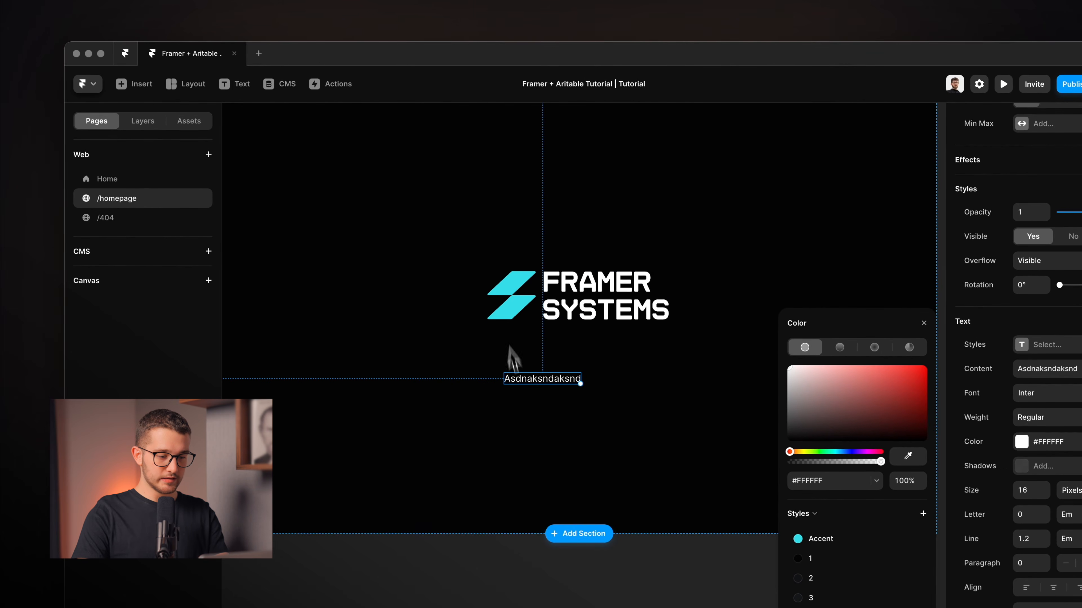
double_click(519, 379)
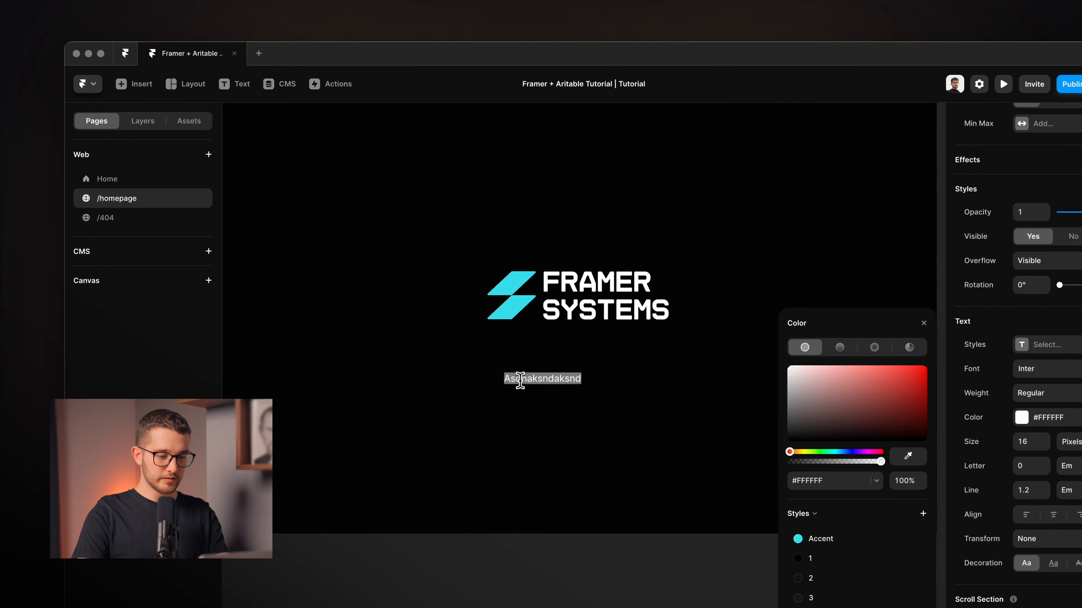
key(super+v)
key(Escape)
scroll(661, 368, right, 4)
scroll(660, 368, down, 2)
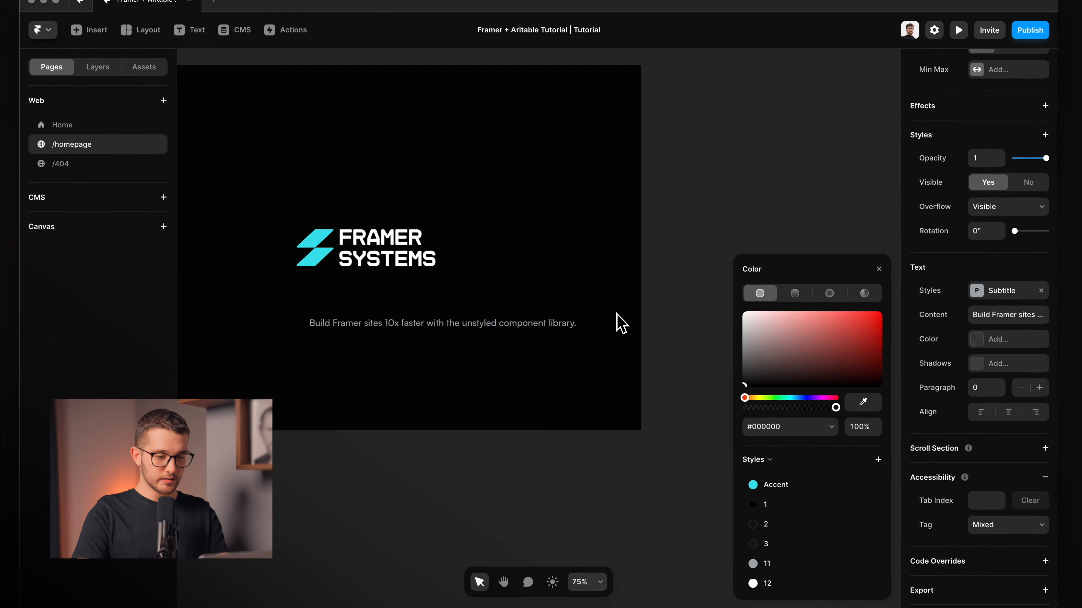
Remove the empty line above the pasted subtitle sentence
click(570, 324)
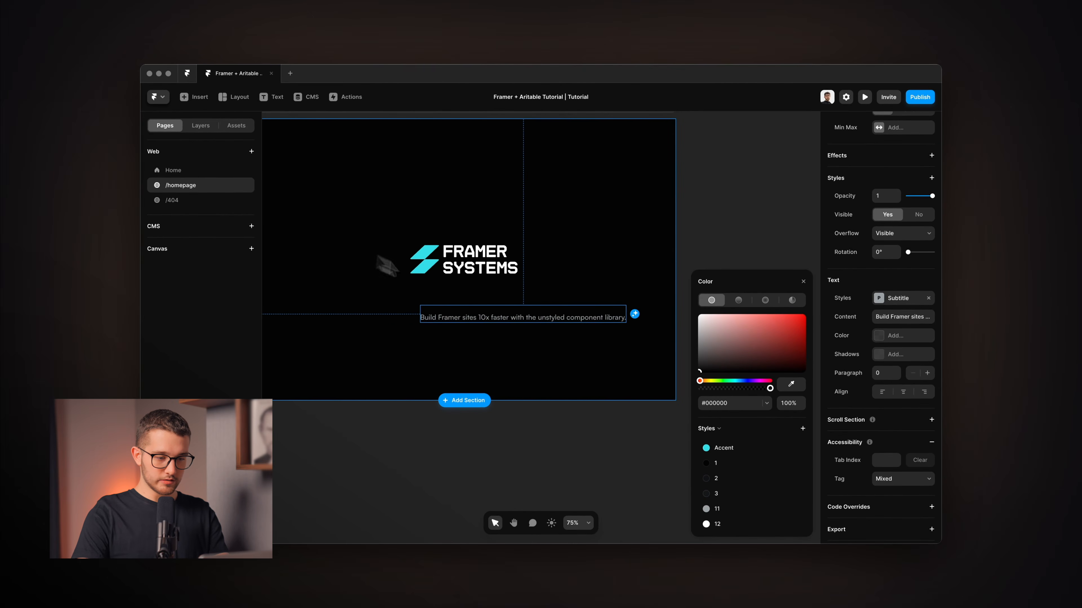
double_click(593, 319)
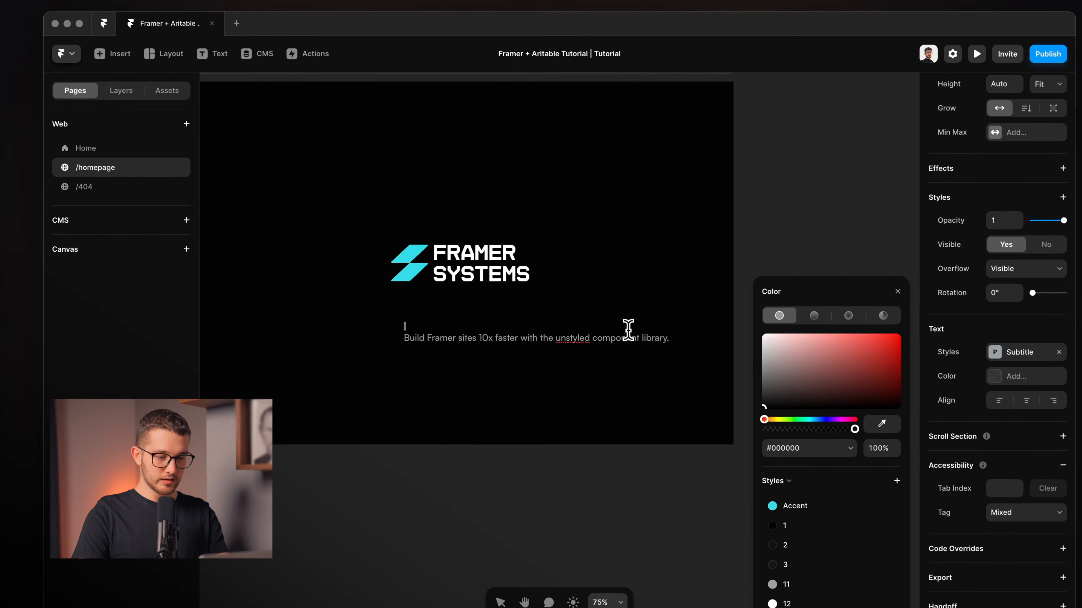
key(Escape)
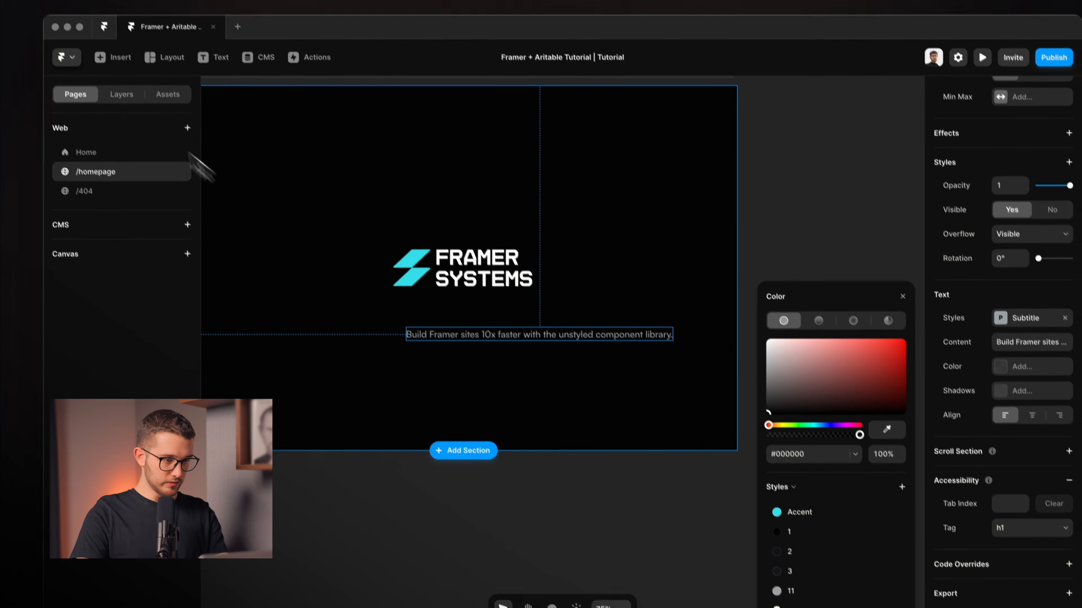
Check the subtitle on the Home page and detach the Subtitle text style from the /homepage subtitle
click(83, 147)
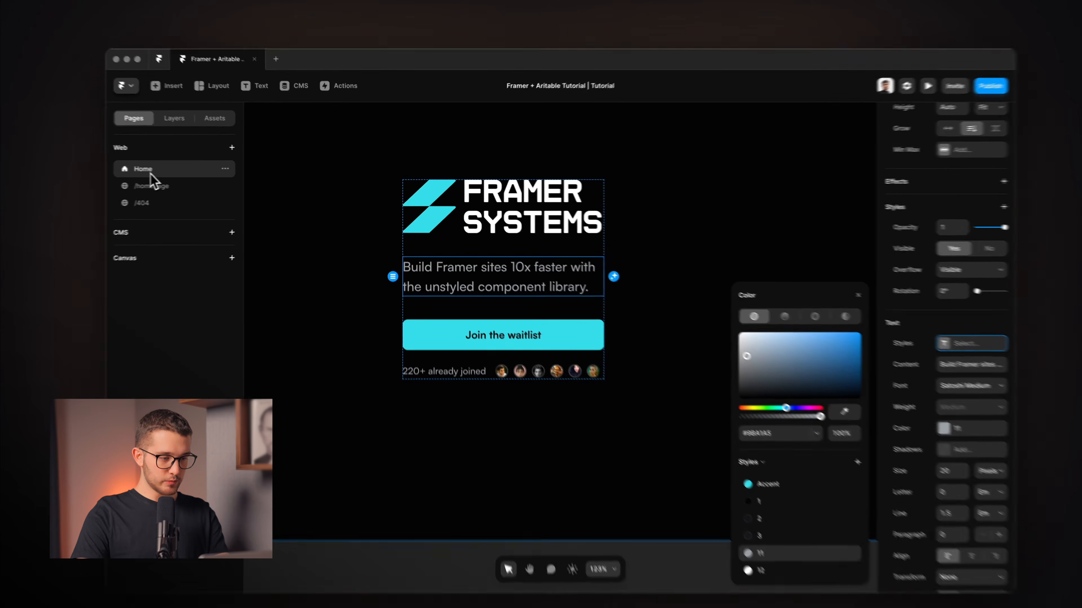
click(116, 209)
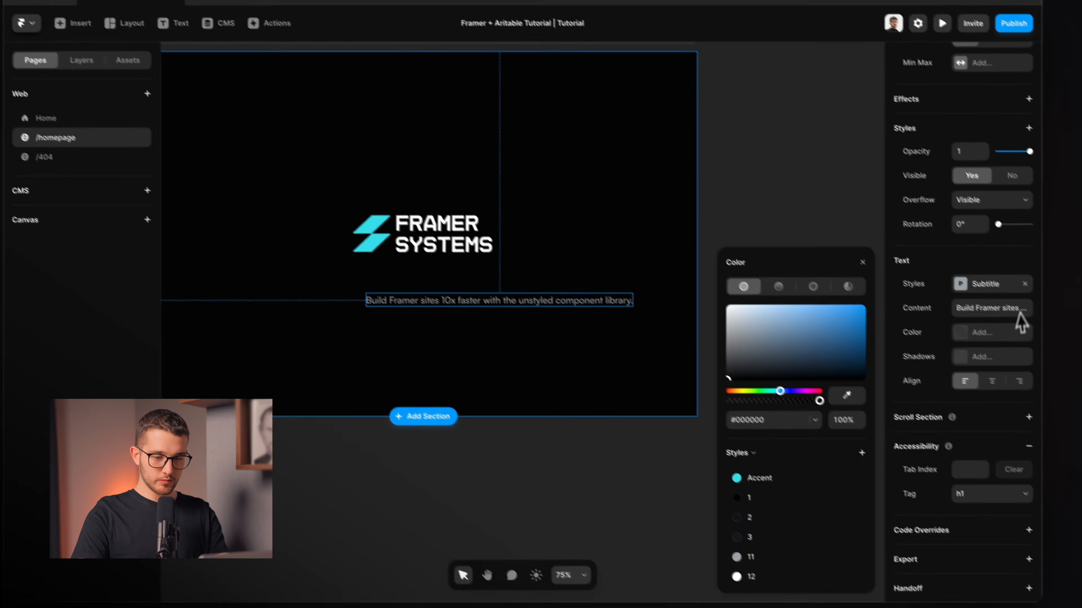
click(1077, 333)
click(1002, 265)
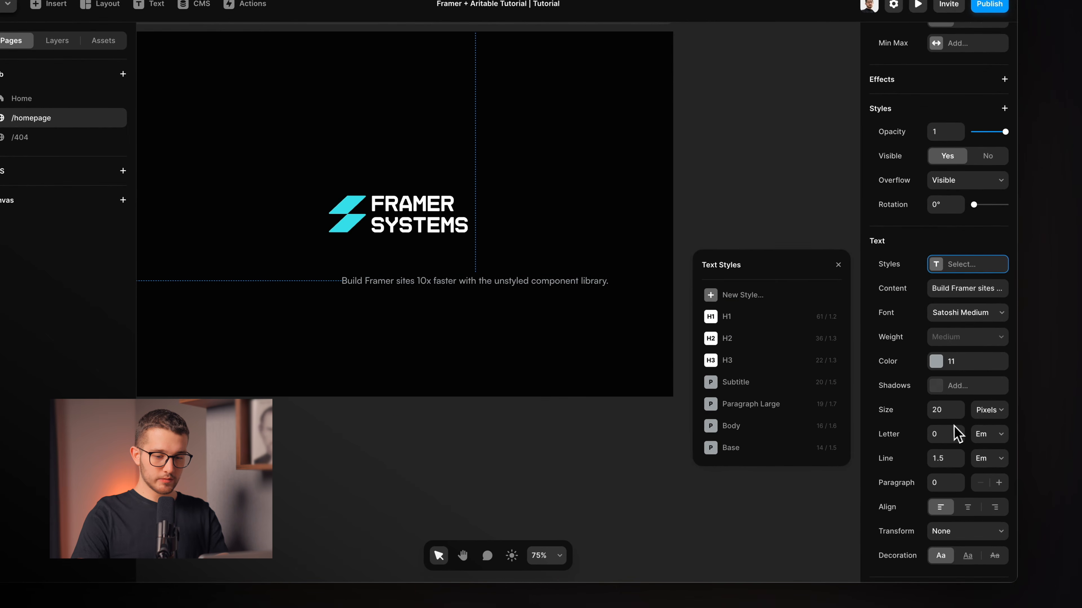
click(942, 410)
scroll(976, 324, down, 1)
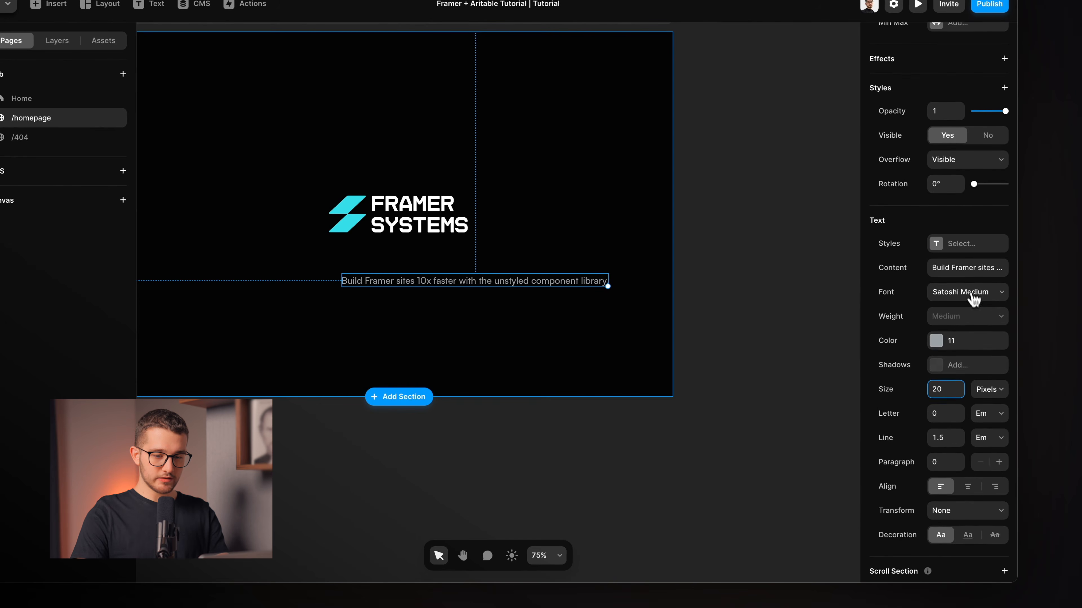
Set the subtitle's font to Satoshi with Medium weight
click(974, 299)
click(731, 343)
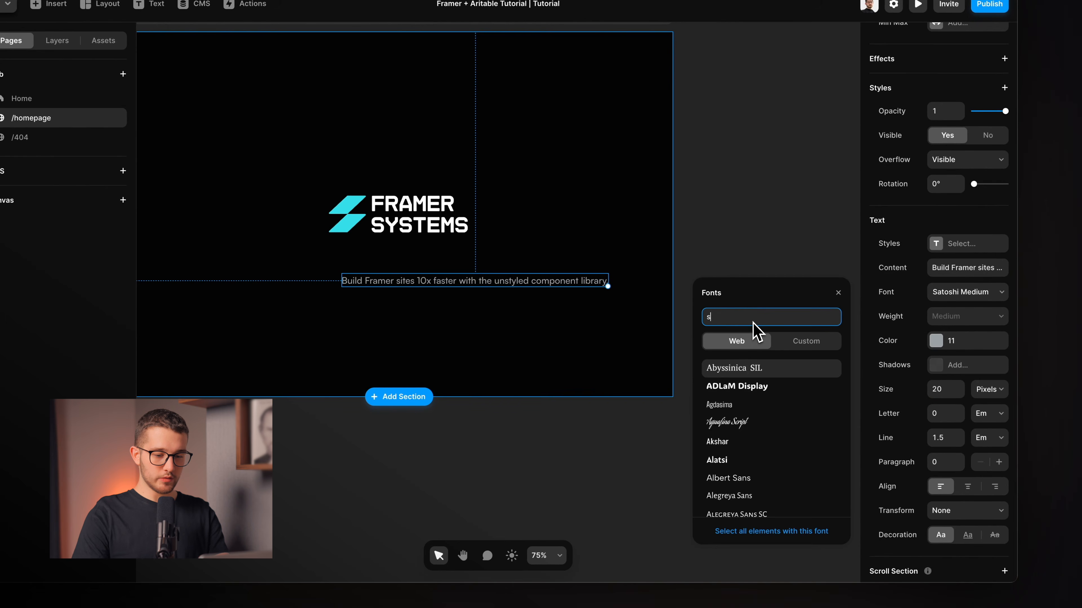
key(Down)
key(Return)
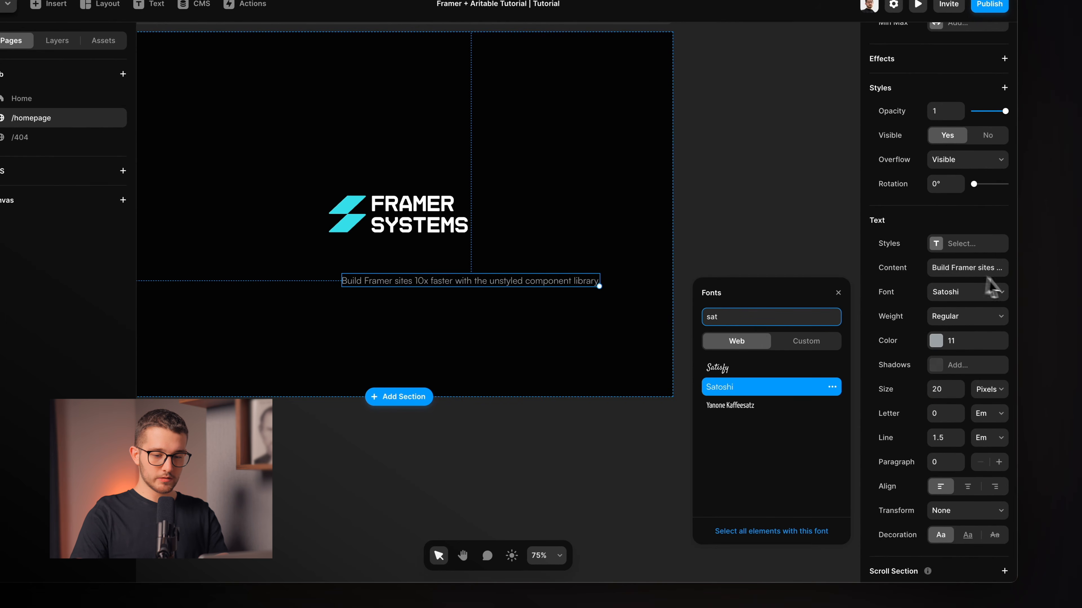
click(980, 317)
click(963, 343)
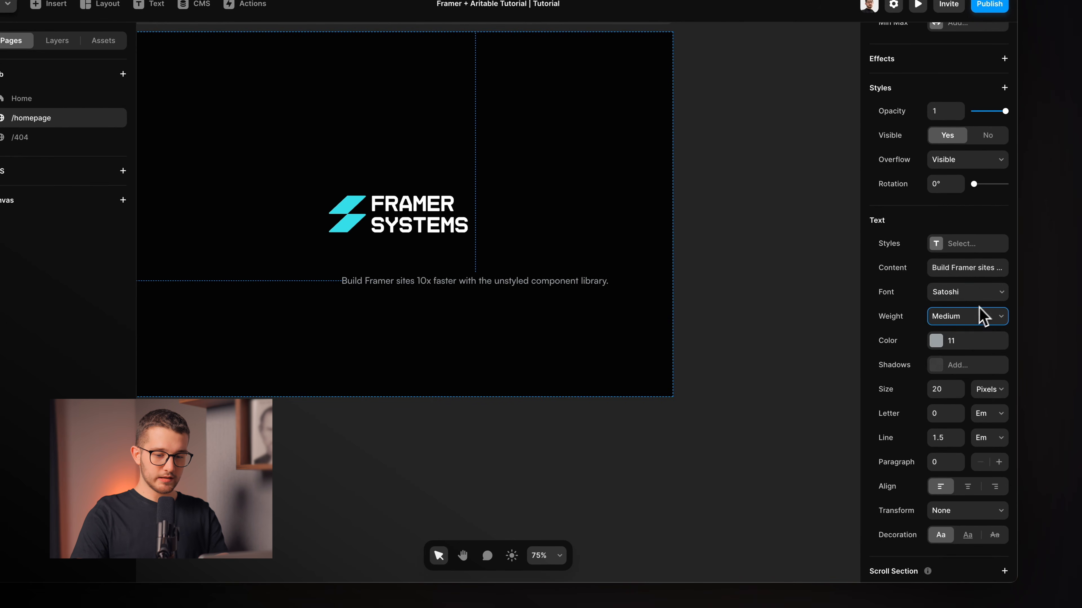
scroll(970, 340, down, 1)
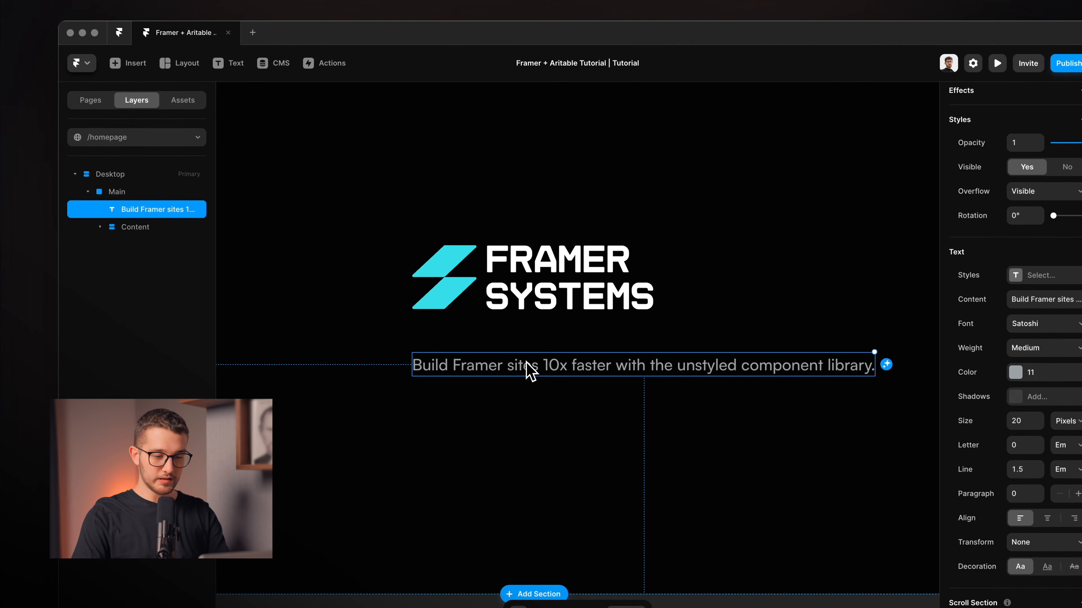
Move the subtitle text layer out of Main into the Content stack, below the Logo layer
key(Delete)
click(110, 175)
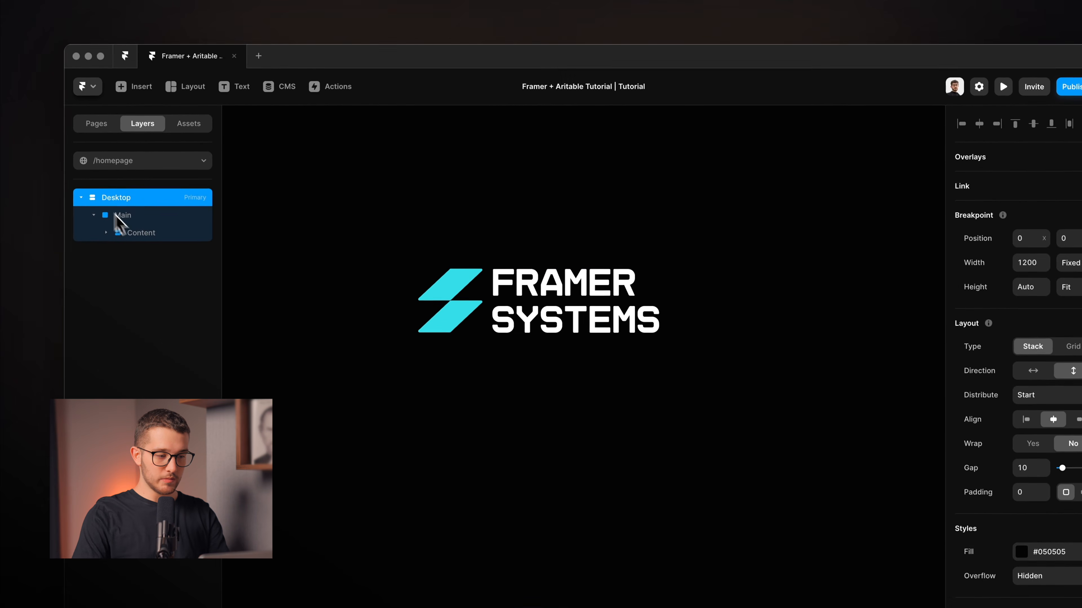
click(137, 209)
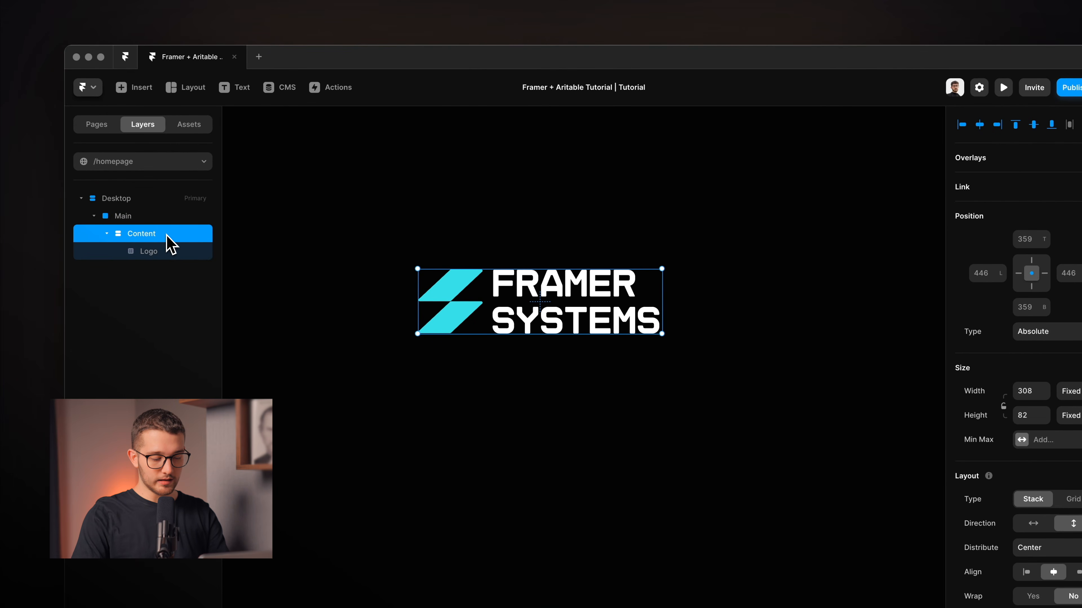
key(super+v)
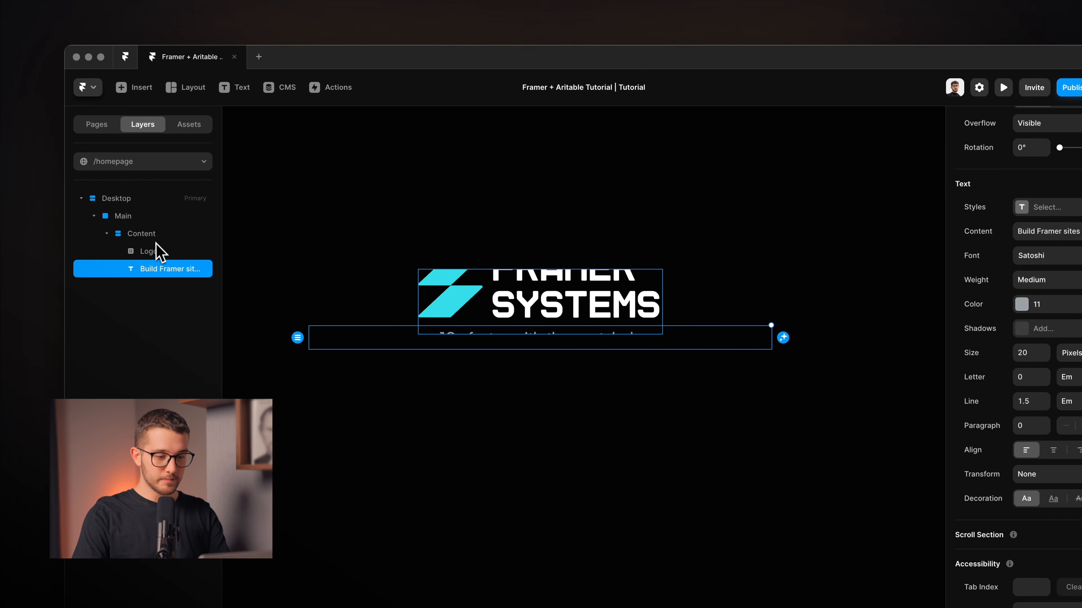
Set the Content stack's width and height to Fit Content
click(653, 334)
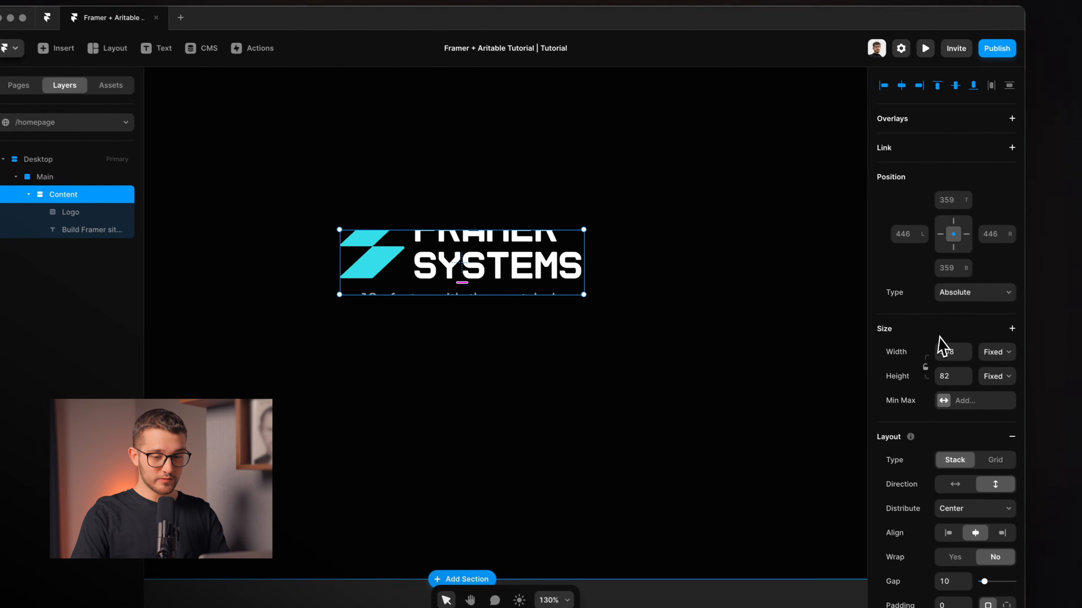
scroll(941, 346, down, 3)
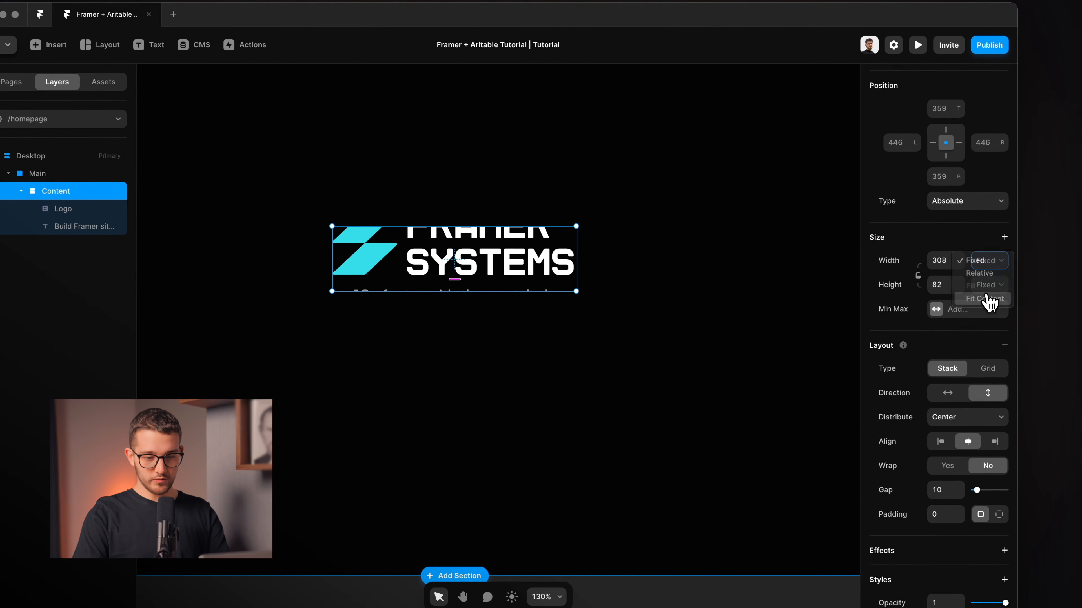
click(984, 323)
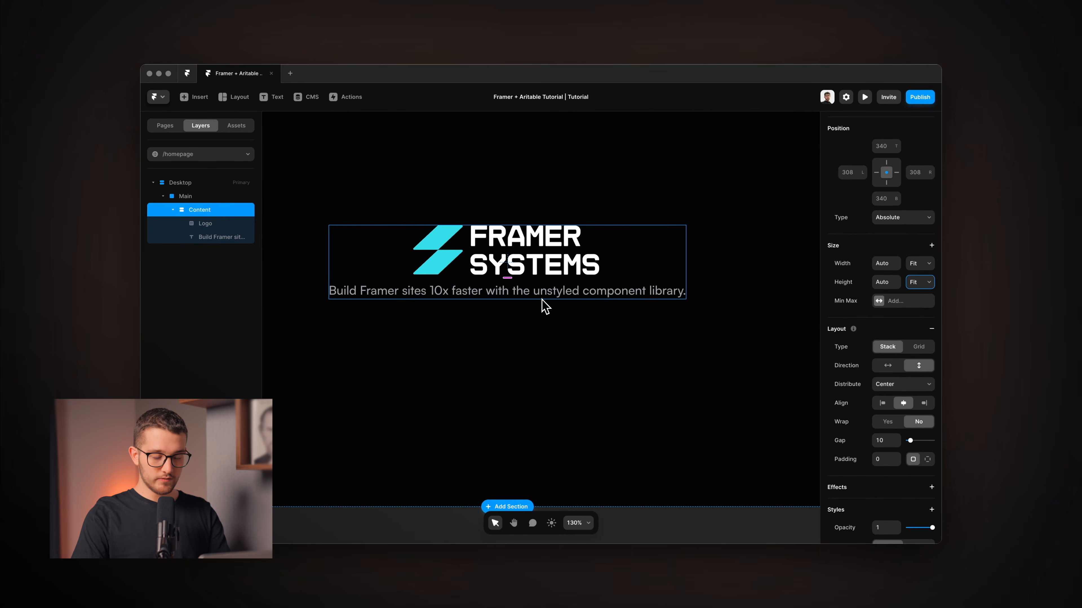
Narrow the subtitle text to a fixed width of 276 and switch its width to Fill
click(558, 309)
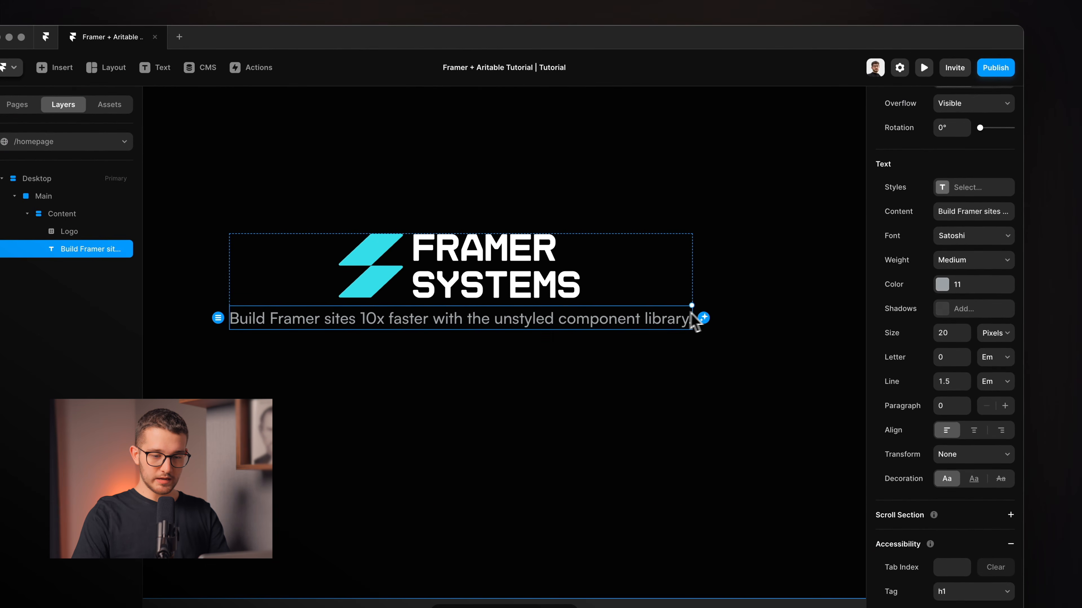
scroll(916, 232, up, 8)
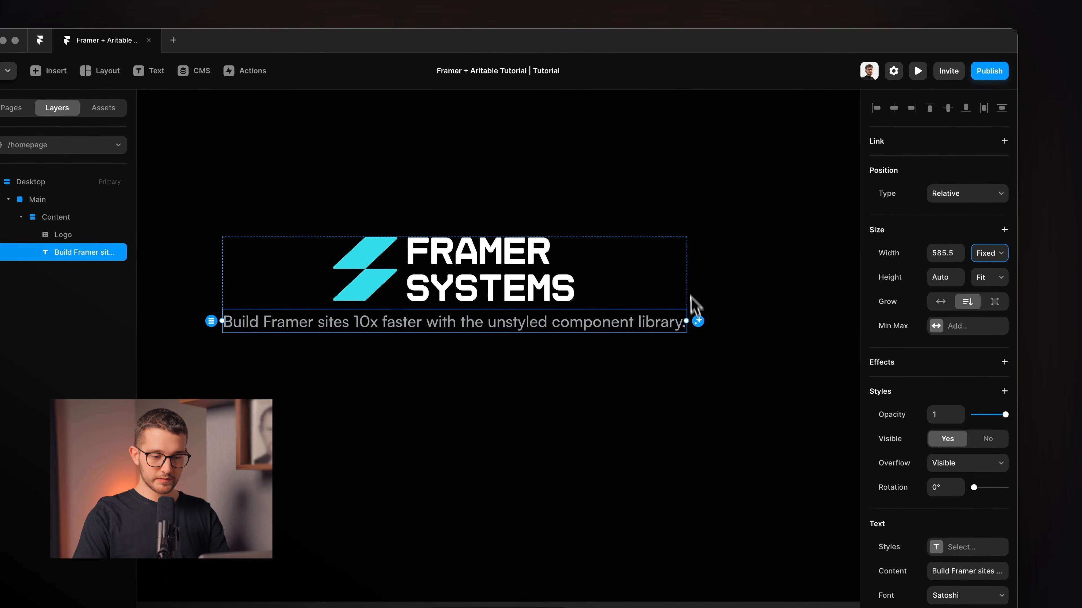
drag(685, 314, 563, 320)
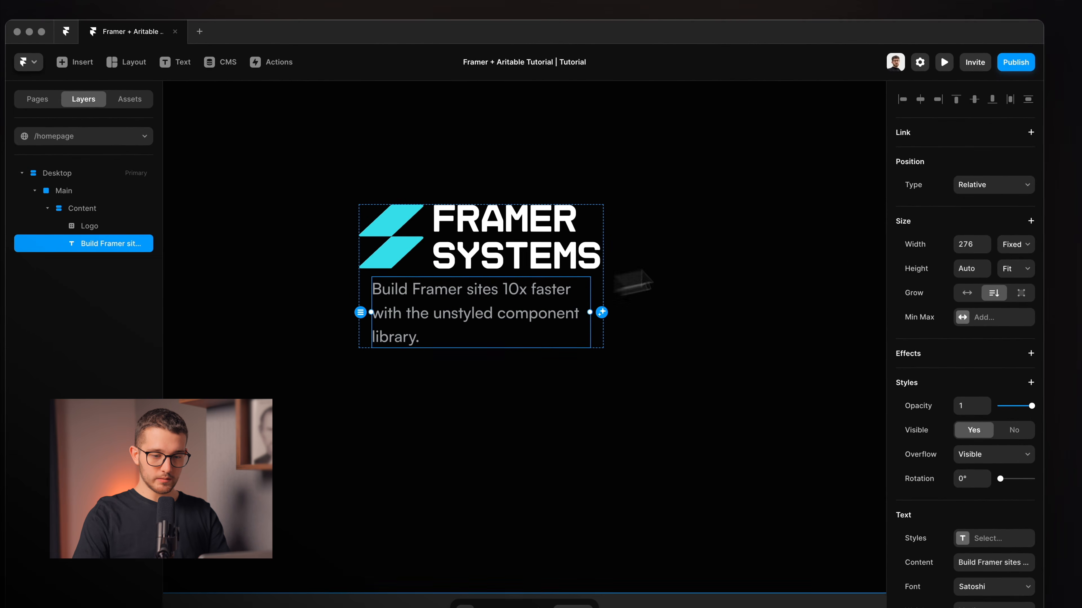
click(1015, 244)
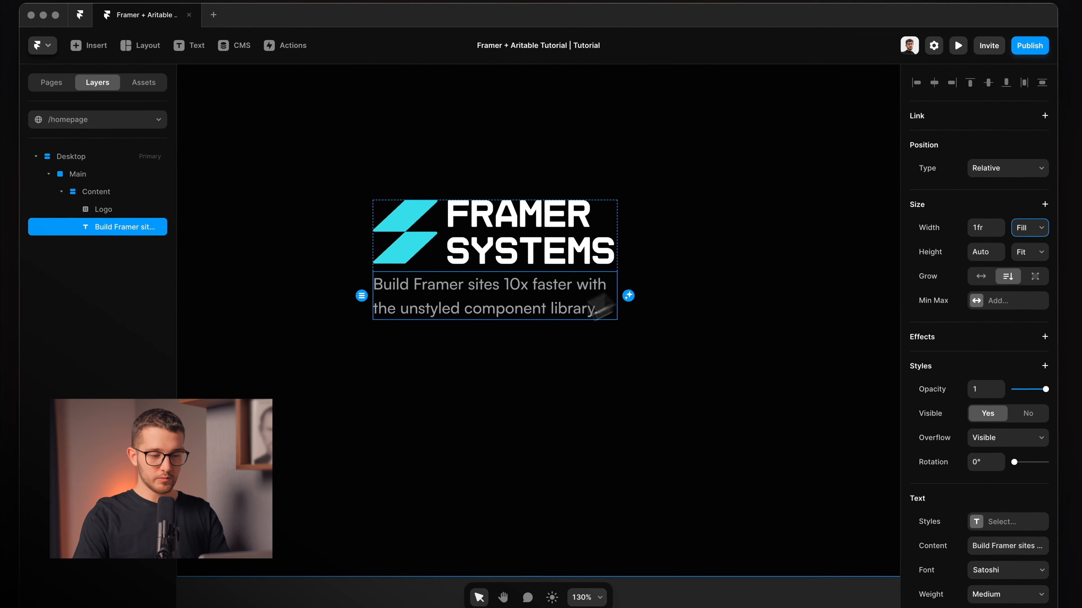
Set the gap of the Content stack to 24
click(454, 273)
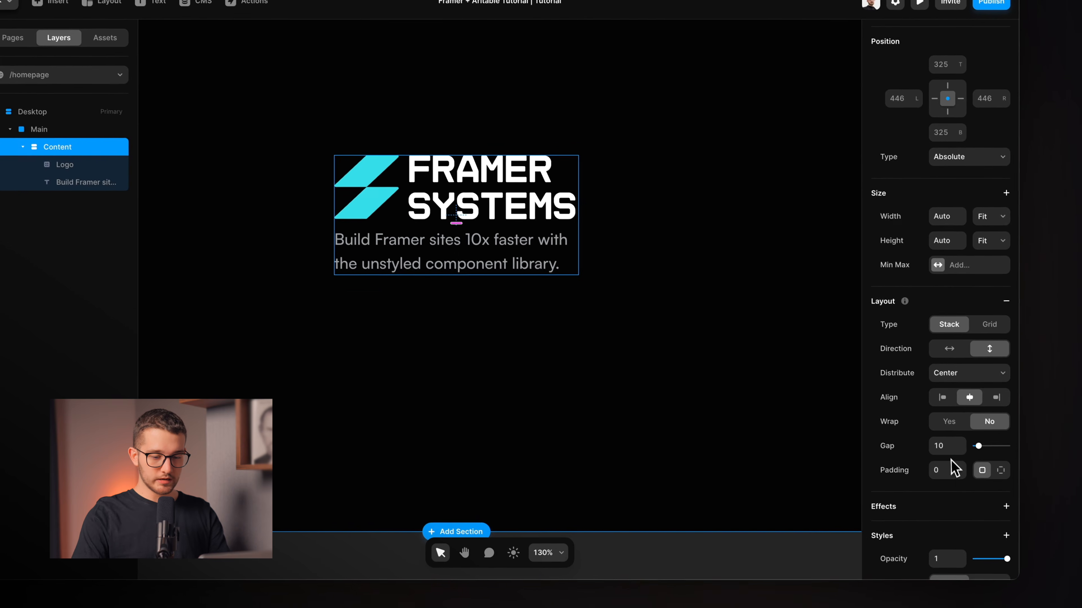
click(979, 492)
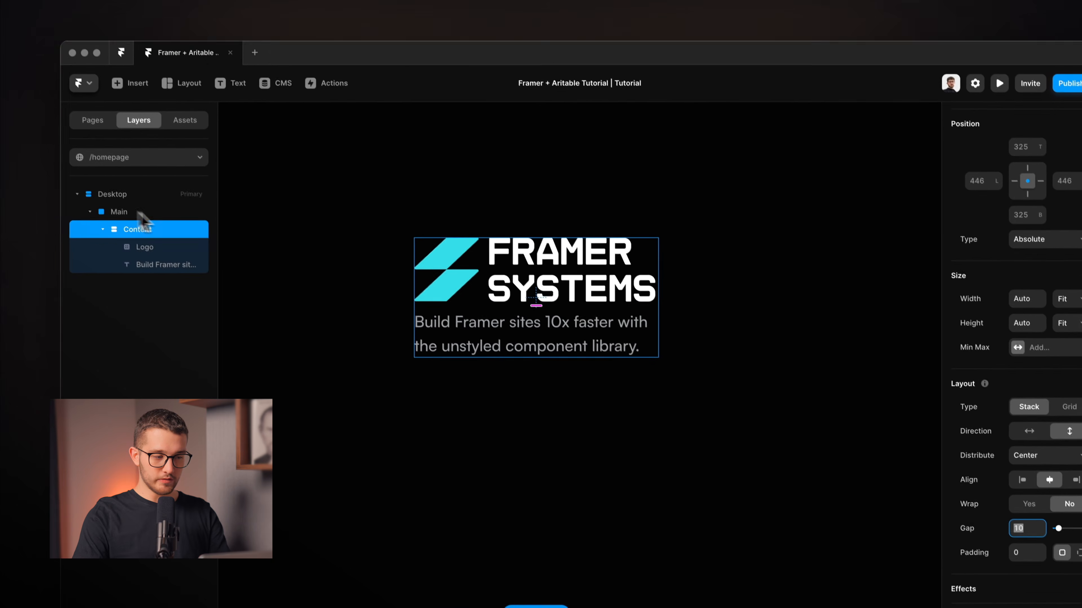
click(60, 147)
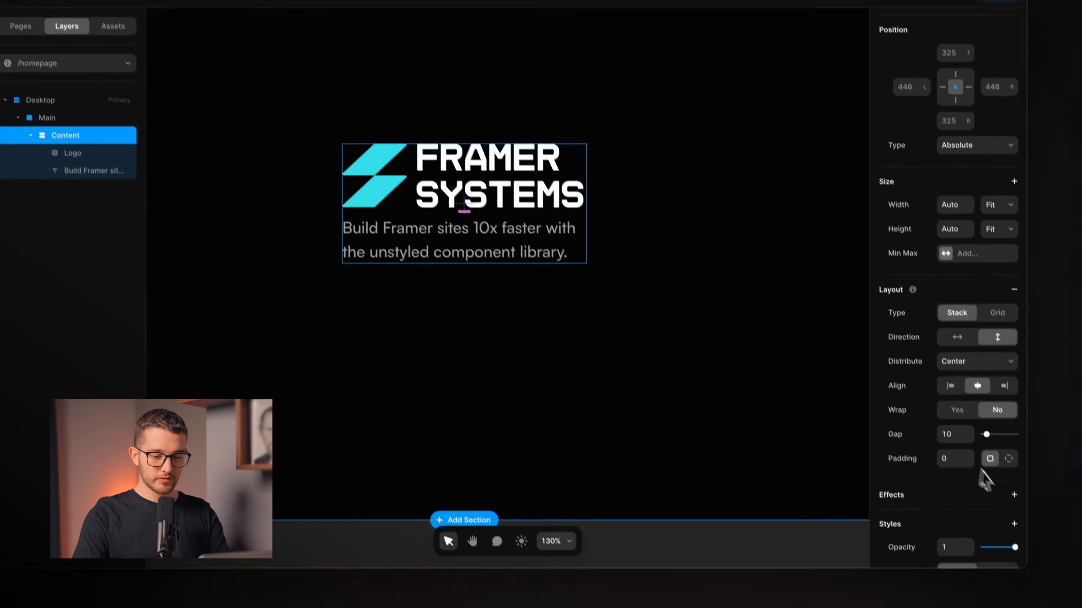
click(1033, 536)
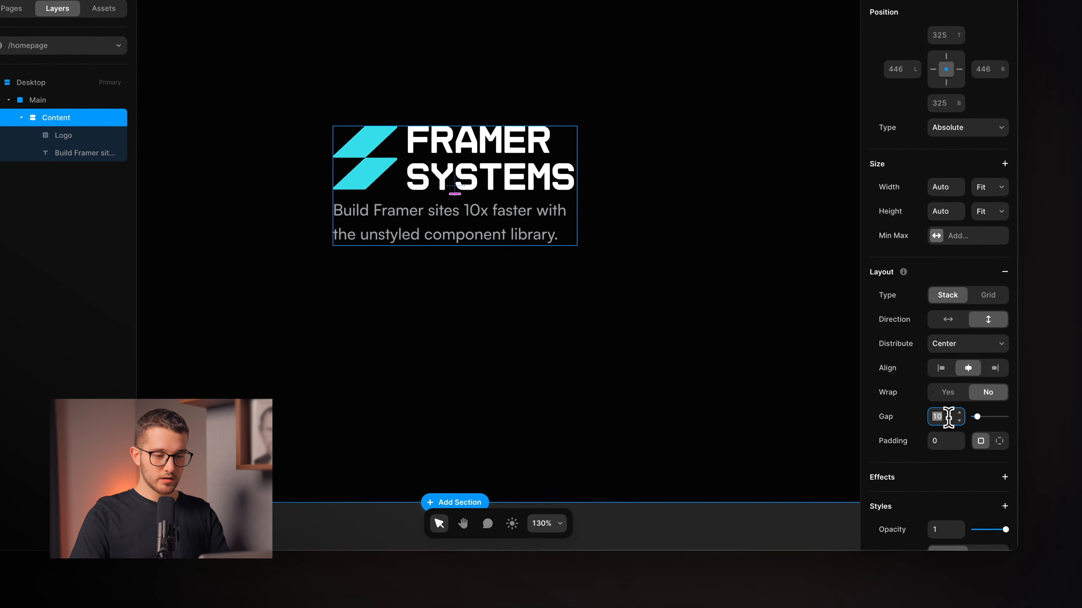
text(30)
key(shift+Down)
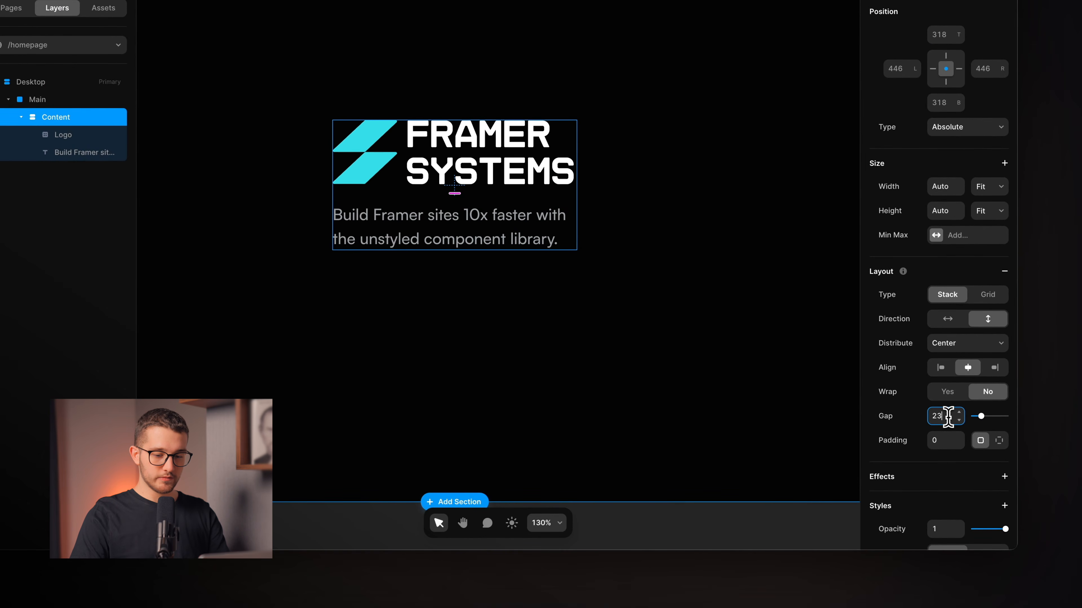
key(Up)
Check the gap of the Wrap stack on the Home page, and return to the /homepage page
click(11, 8)
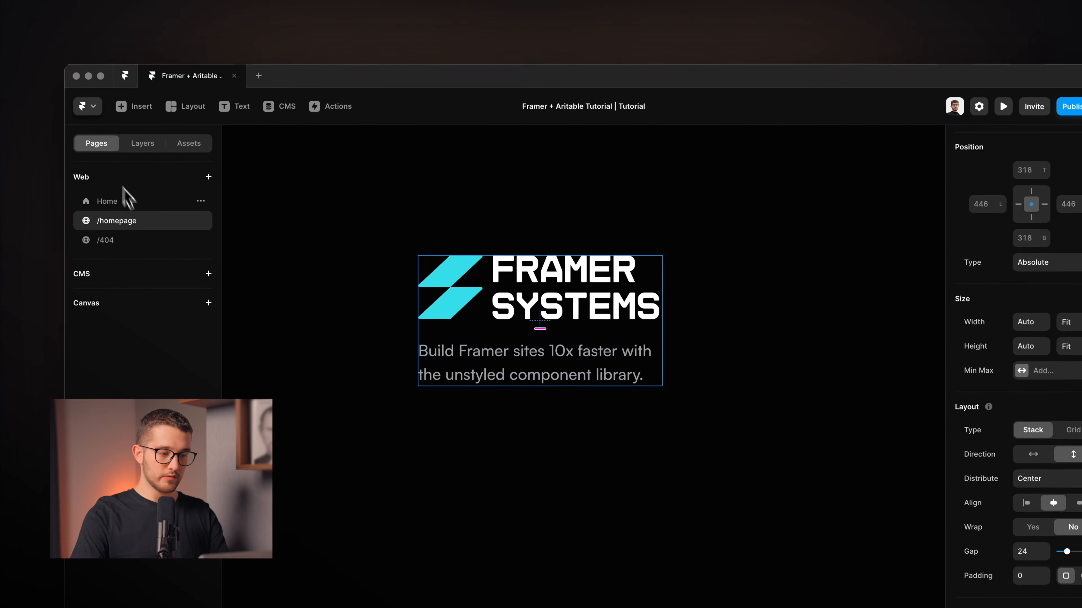
click(130, 204)
click(554, 297)
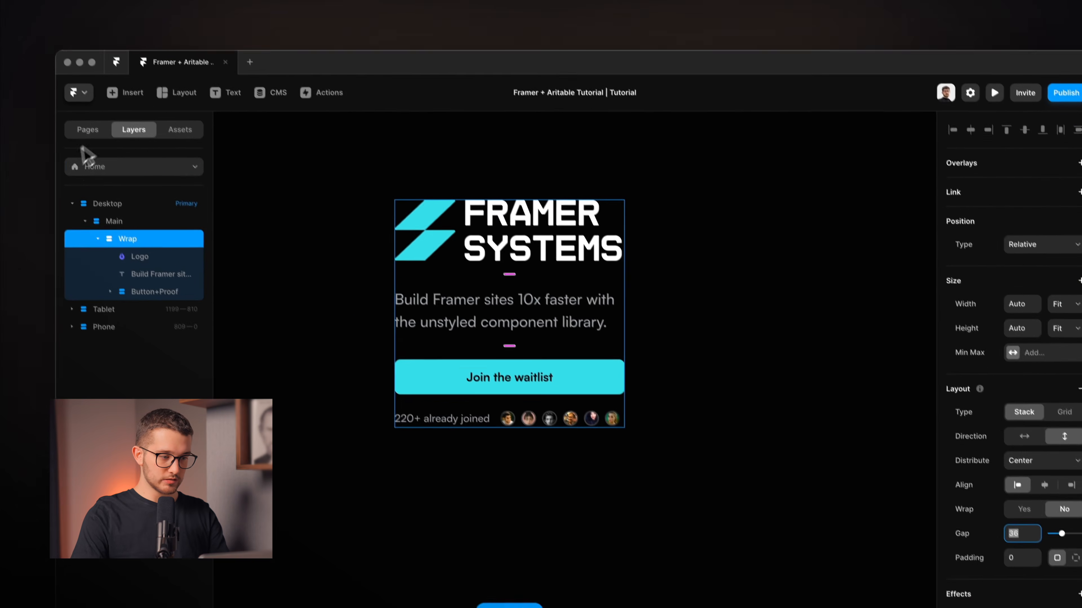
click(39, 51)
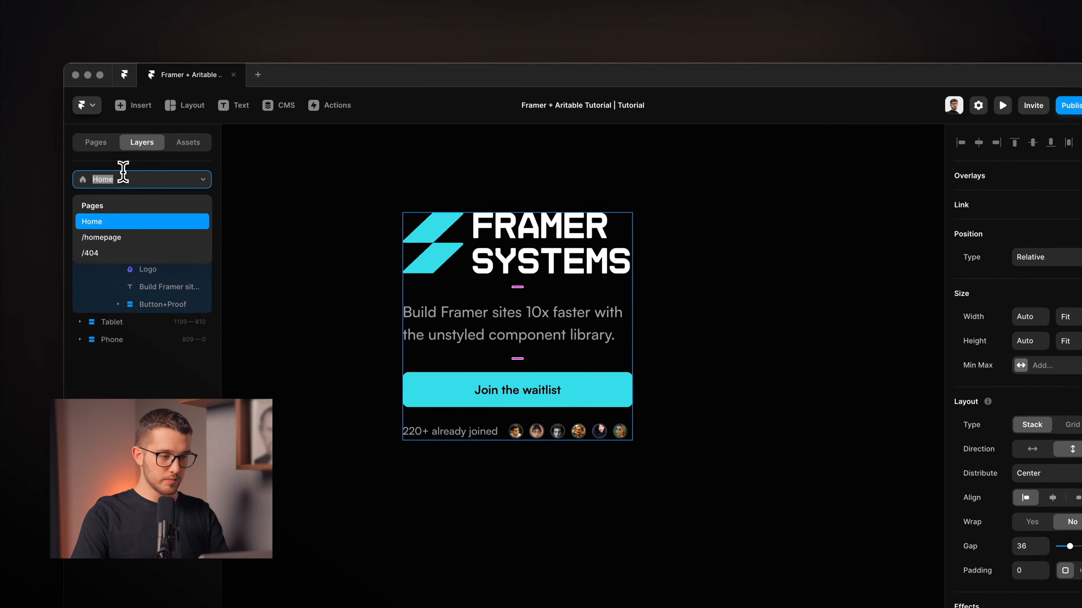
click(108, 237)
click(113, 249)
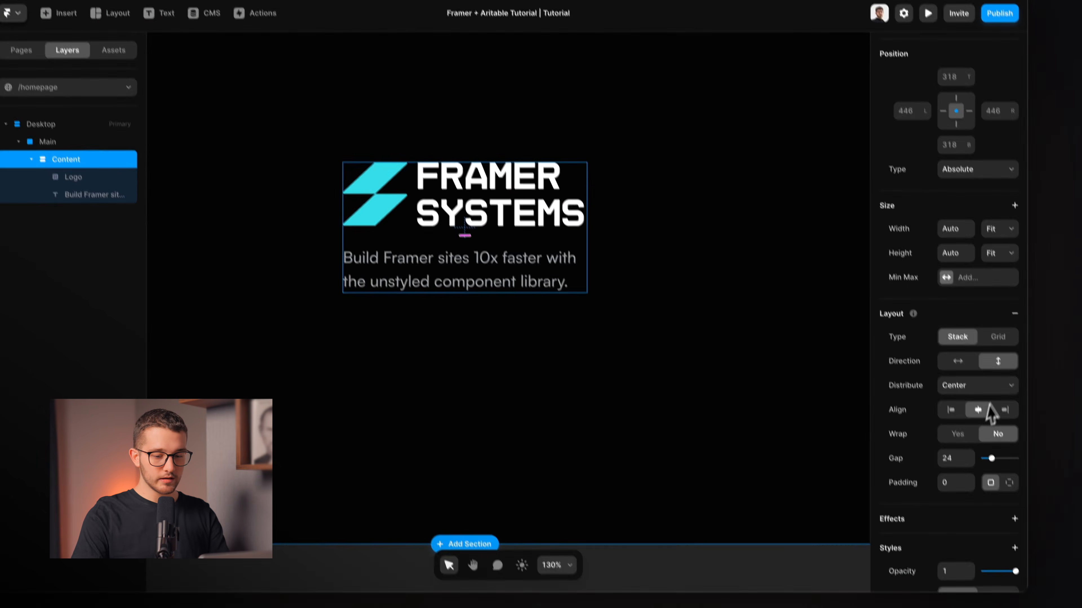
Set the gap between the logo and subtitle in the Content stack to 36
click(974, 509)
text(36)
key(Return)
click(810, 414)
scroll(602, 355, down, 3)
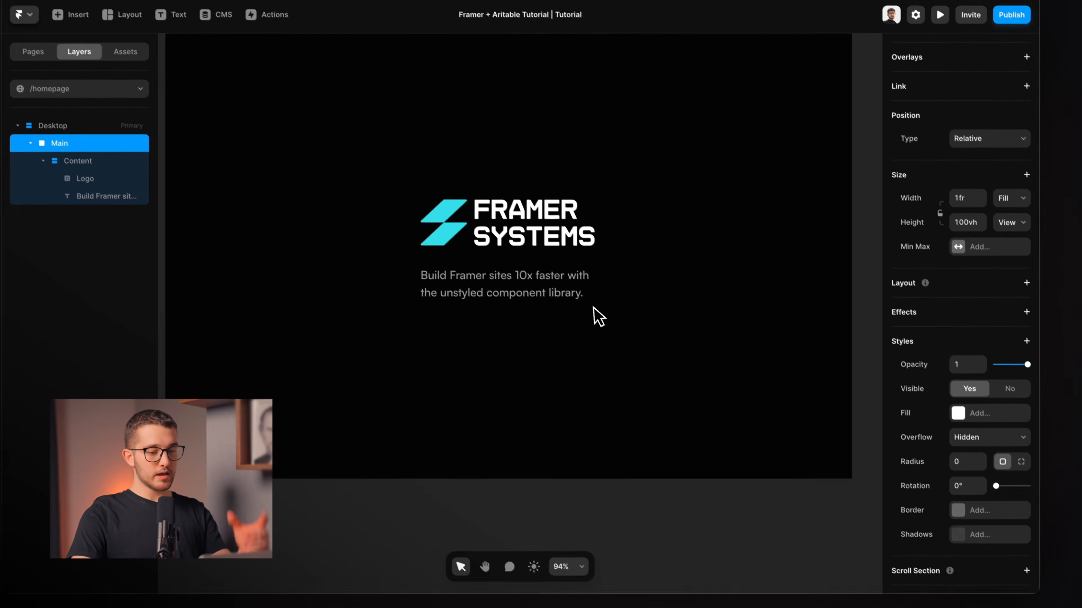
scroll(593, 307, up, 2)
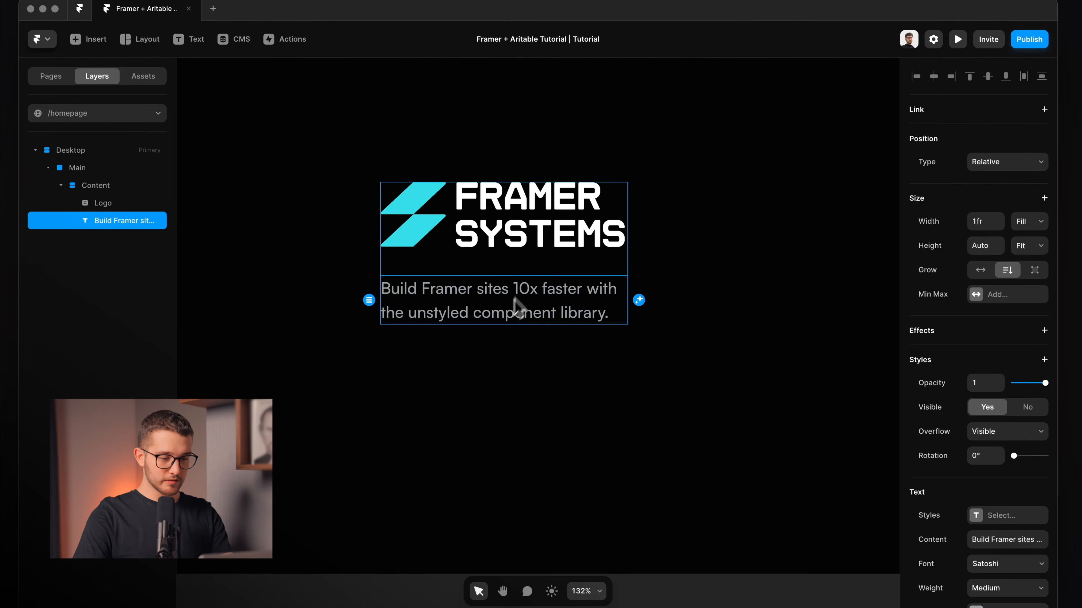
Add a text layer reading "Join the waitlist" to the Content stack, between the logo and the subtitle
key(Escape)
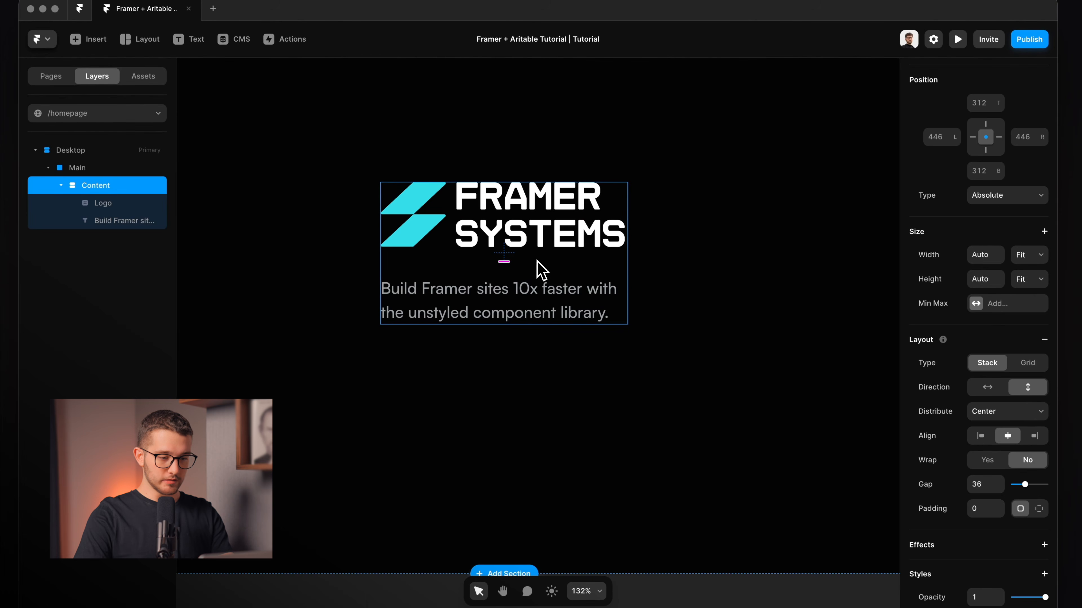
key(t)
click(550, 263)
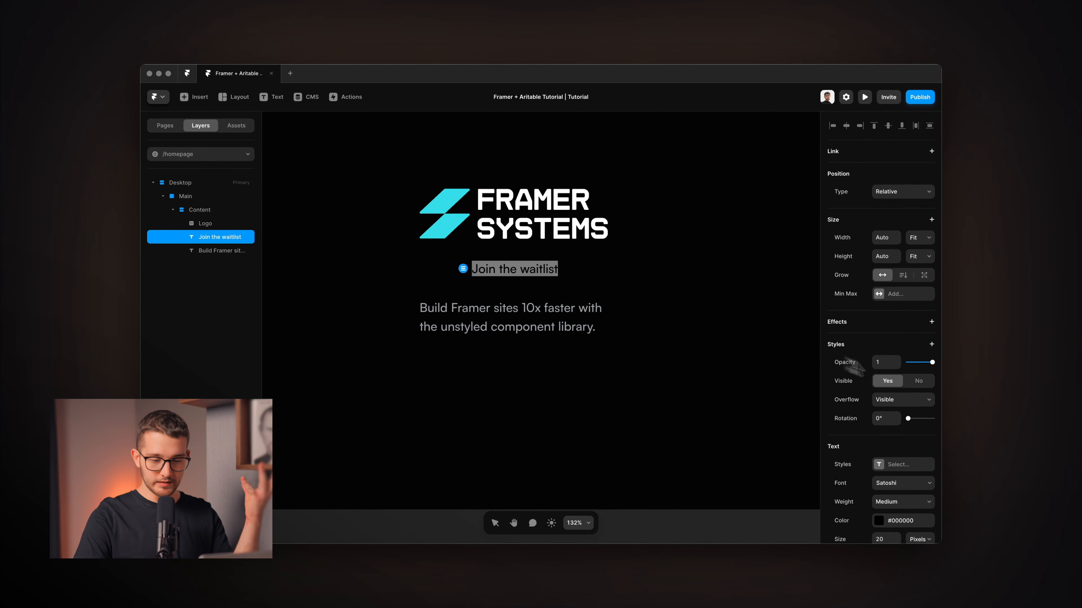
Apply color style 1 to the "Join the waitlist" text
scroll(905, 430, down, 2)
click(906, 428)
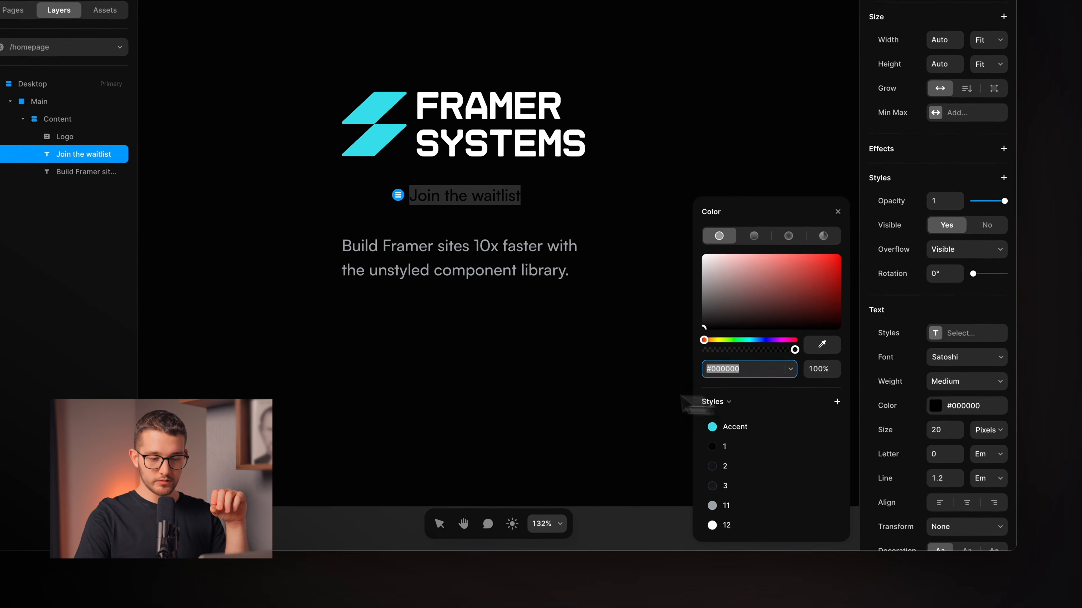
click(737, 447)
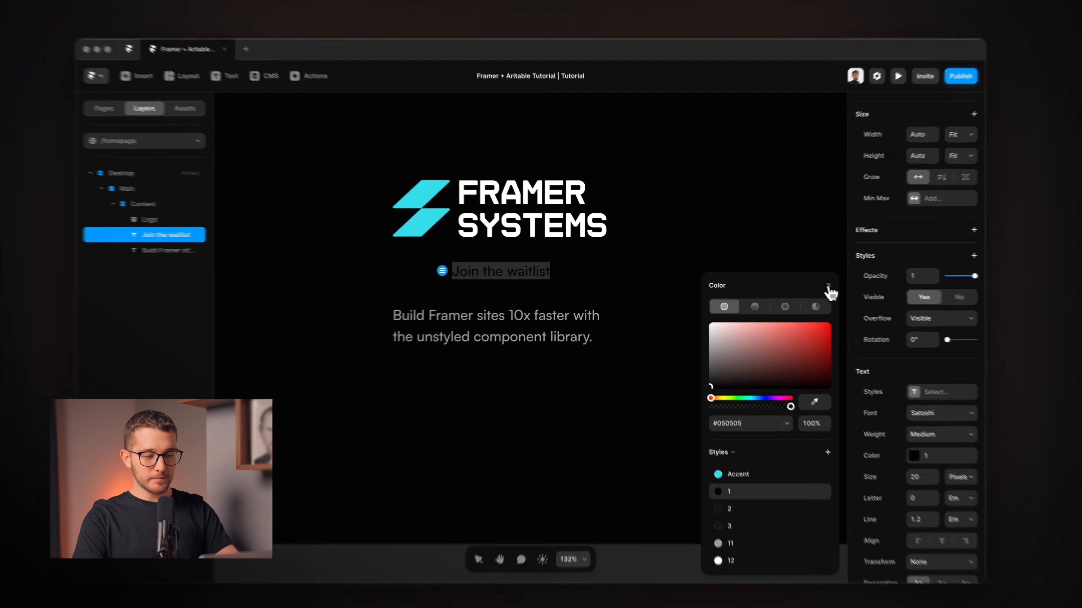
click(802, 281)
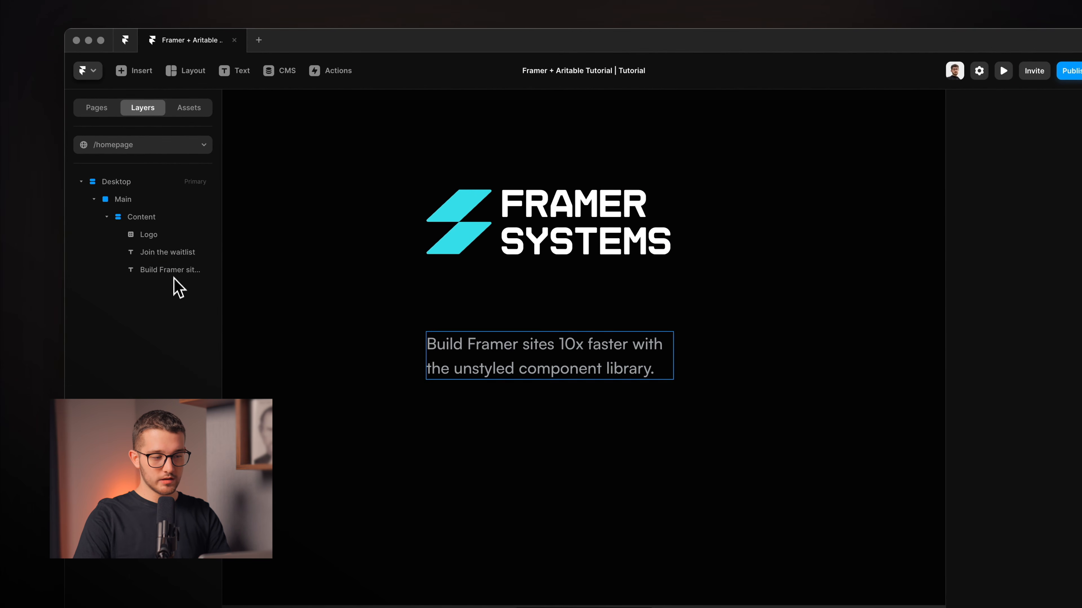
Wrap the "Join the waitlist" text in a horizontal stack and set the stack's width to Fill
click(179, 254)
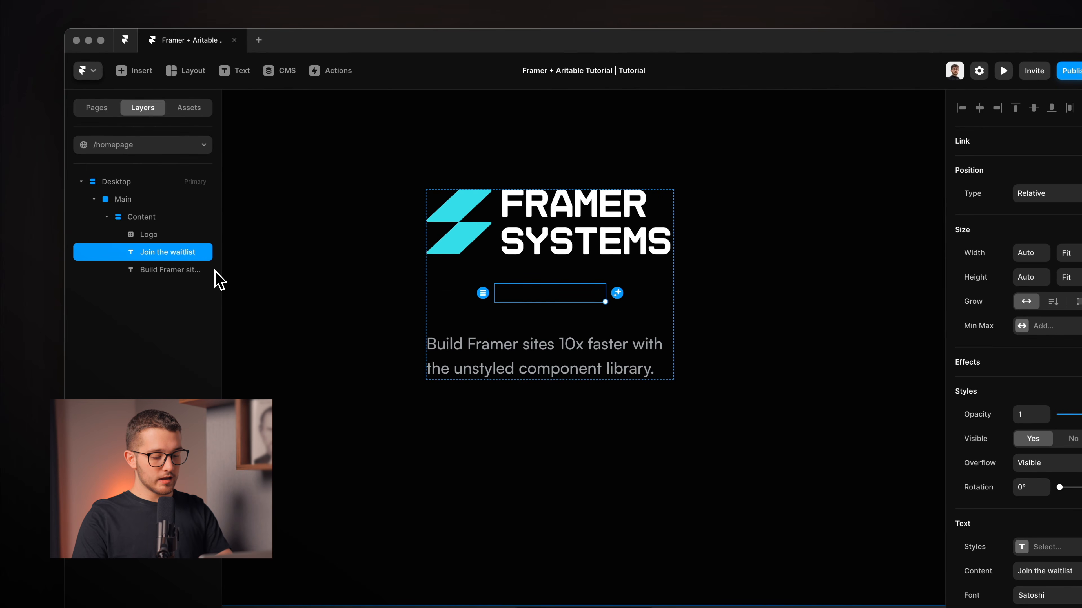
key(alt+super+Return)
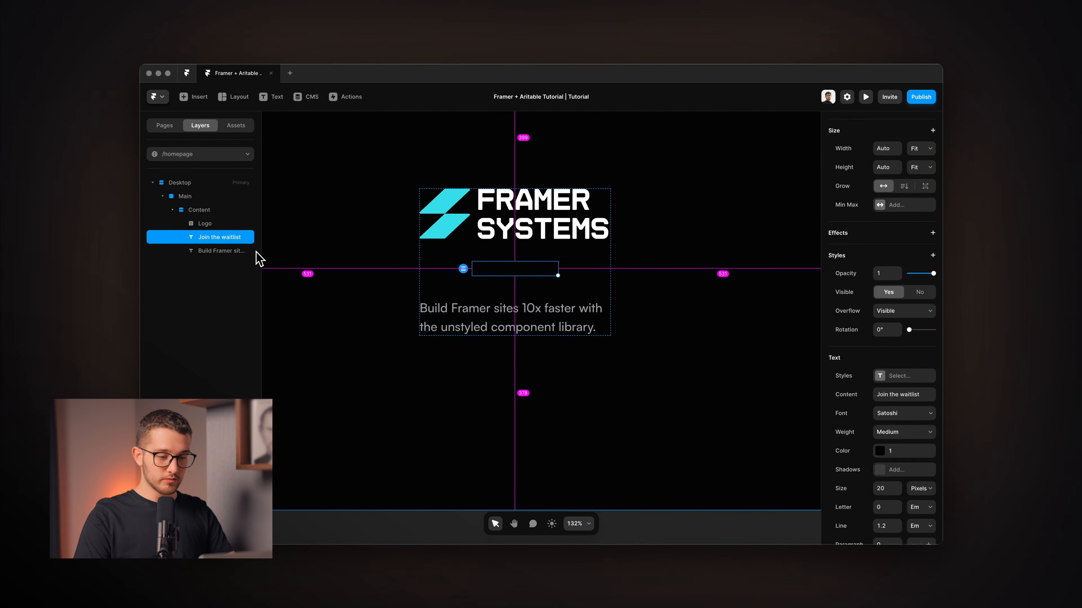
scroll(847, 445, down, 2)
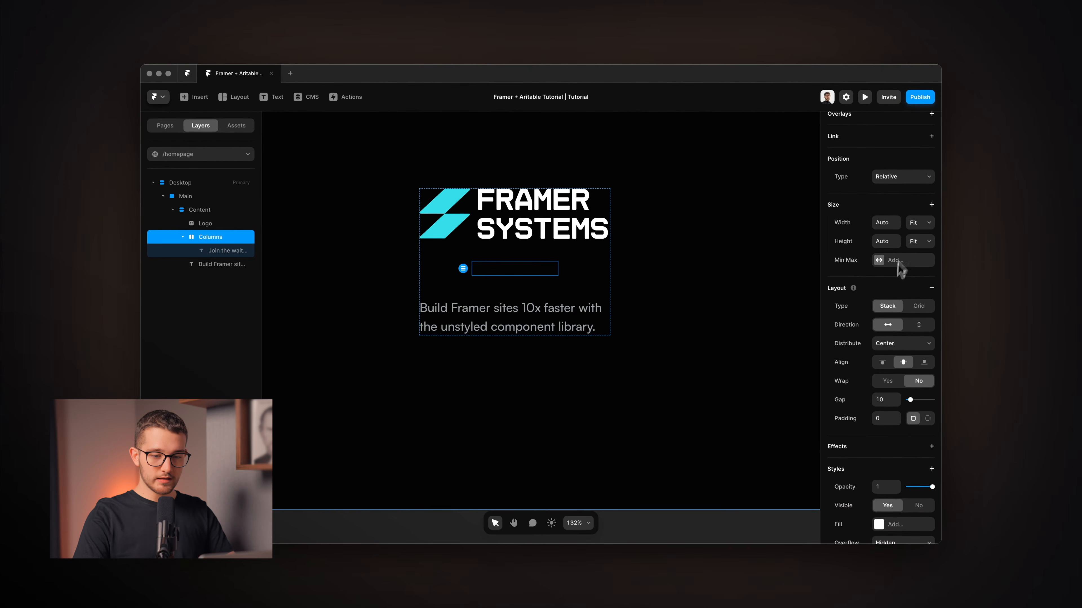
click(919, 222)
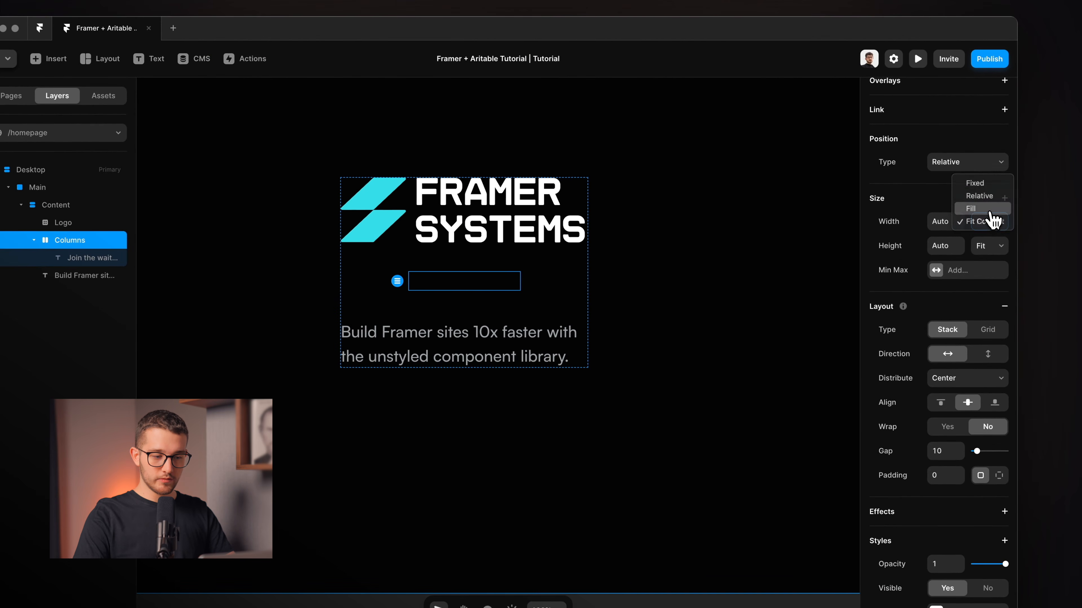
Fill the stack around the "Join the waitlist" text with the Accent color style
scroll(951, 333, down, 1)
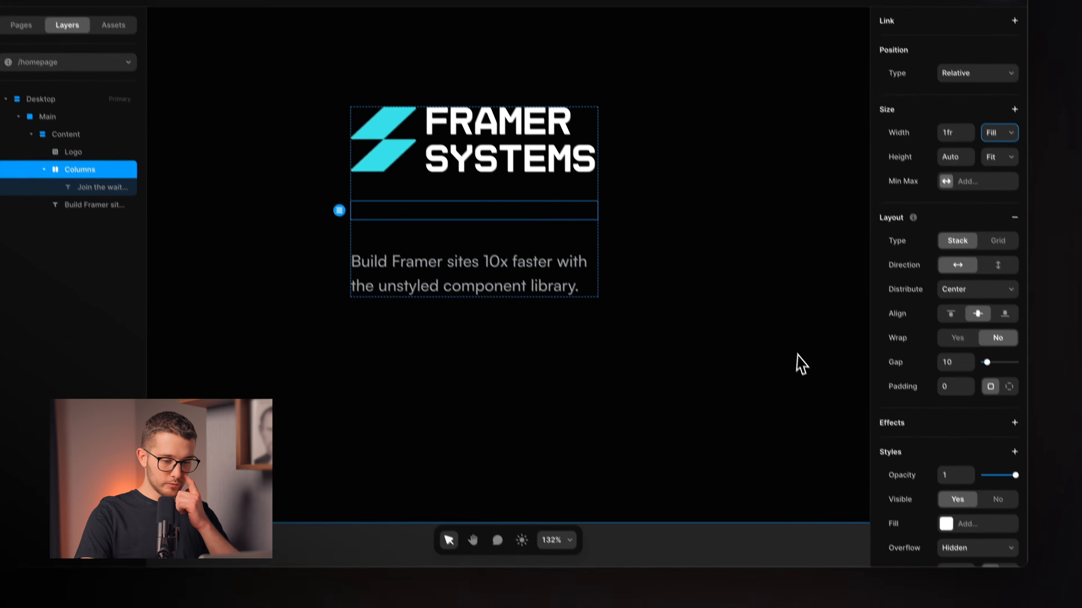
click(995, 584)
scroll(963, 511, down, 3)
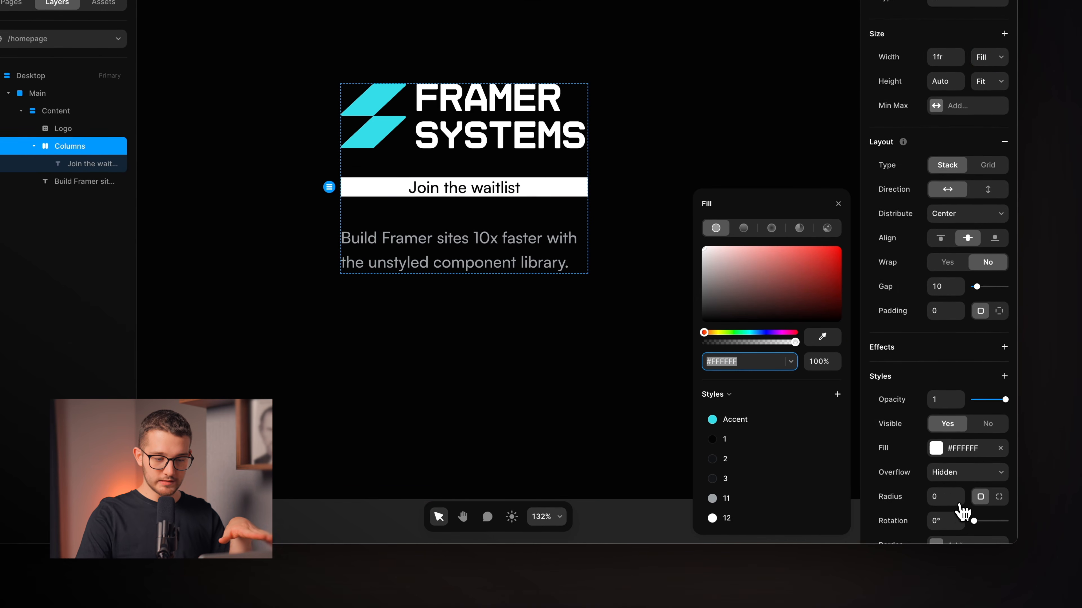
click(746, 421)
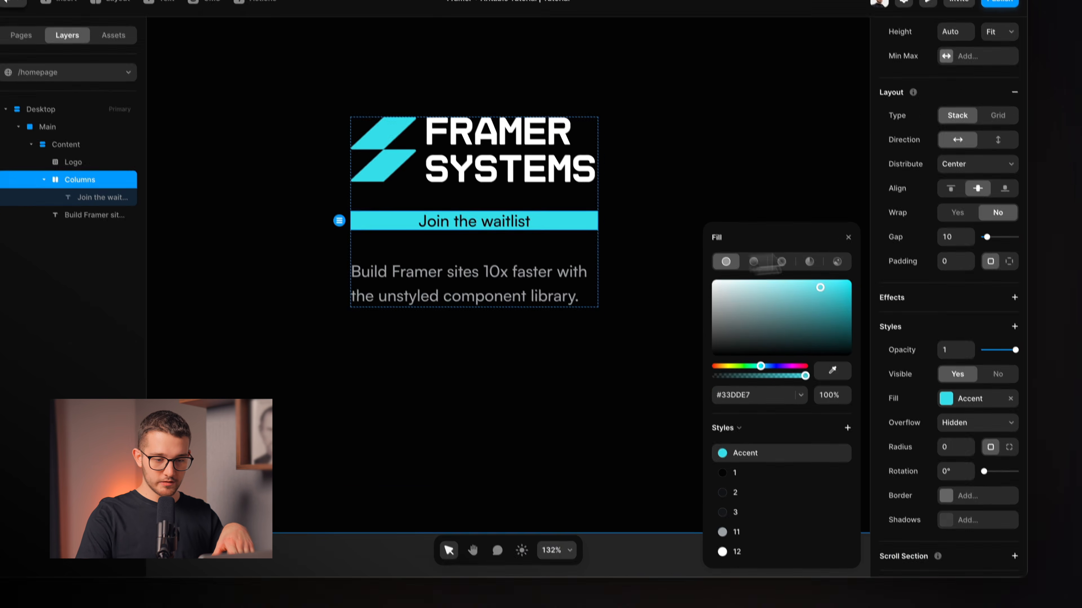
click(838, 203)
Set the button stack's padding individually to 14 at top and bottom and 22 at left and right
click(1014, 279)
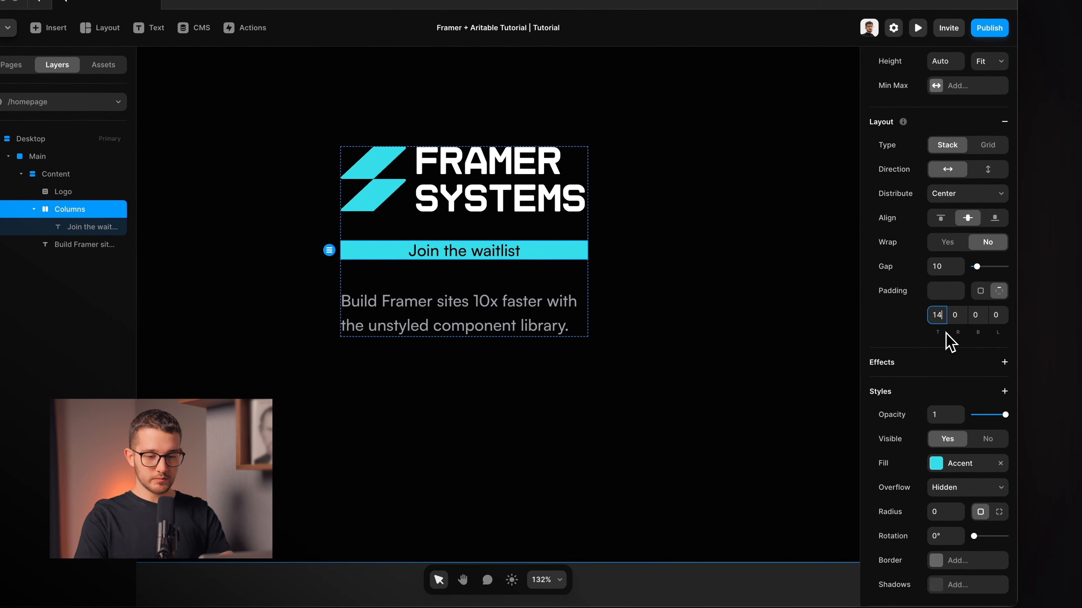
text(14)
key(Tab)
key(Tab)
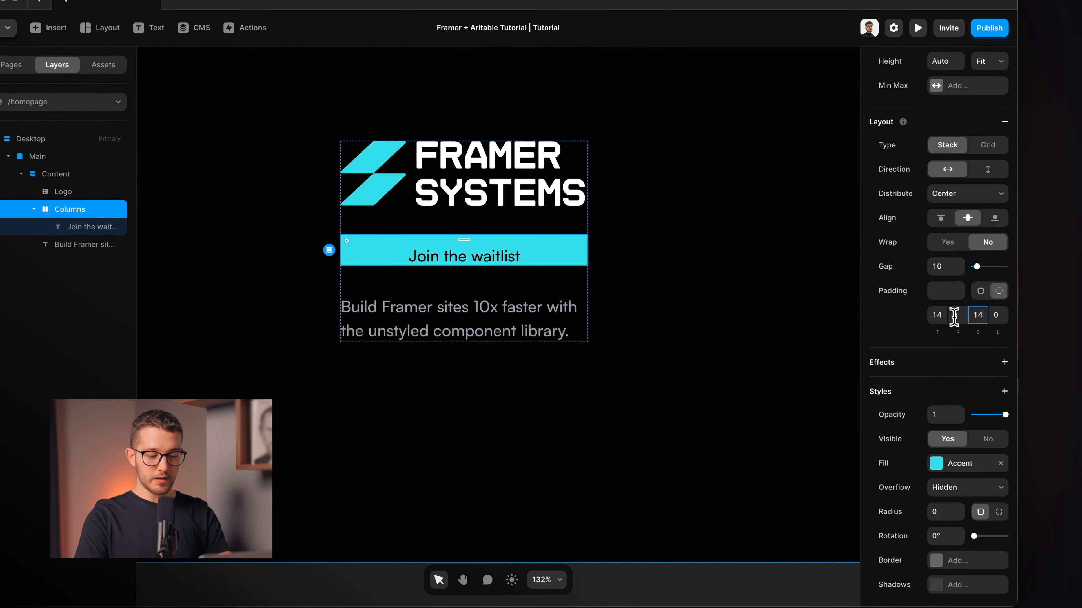
click(955, 315)
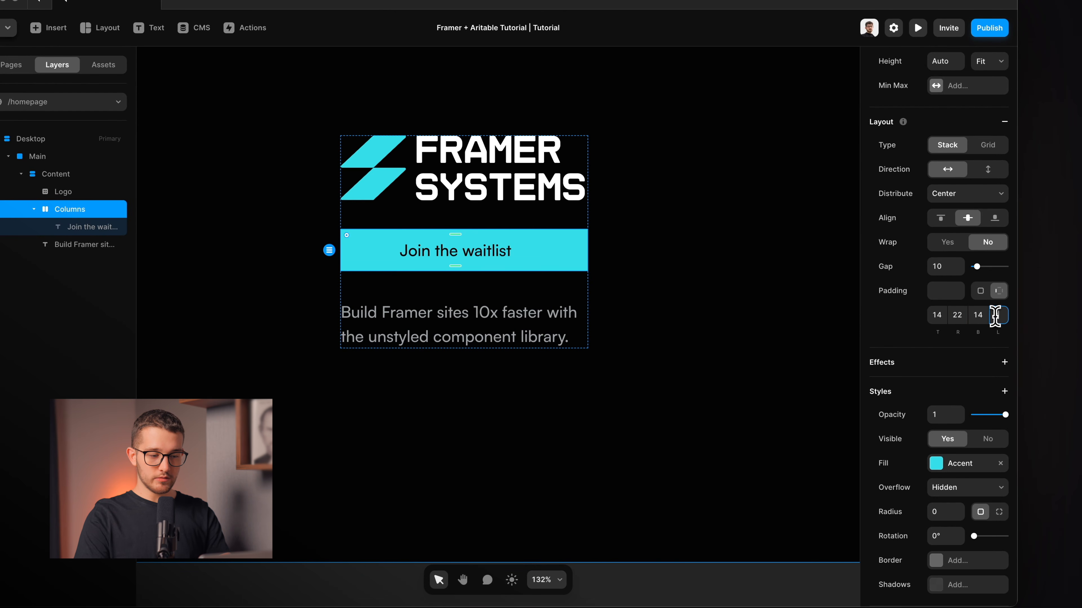
text(2)
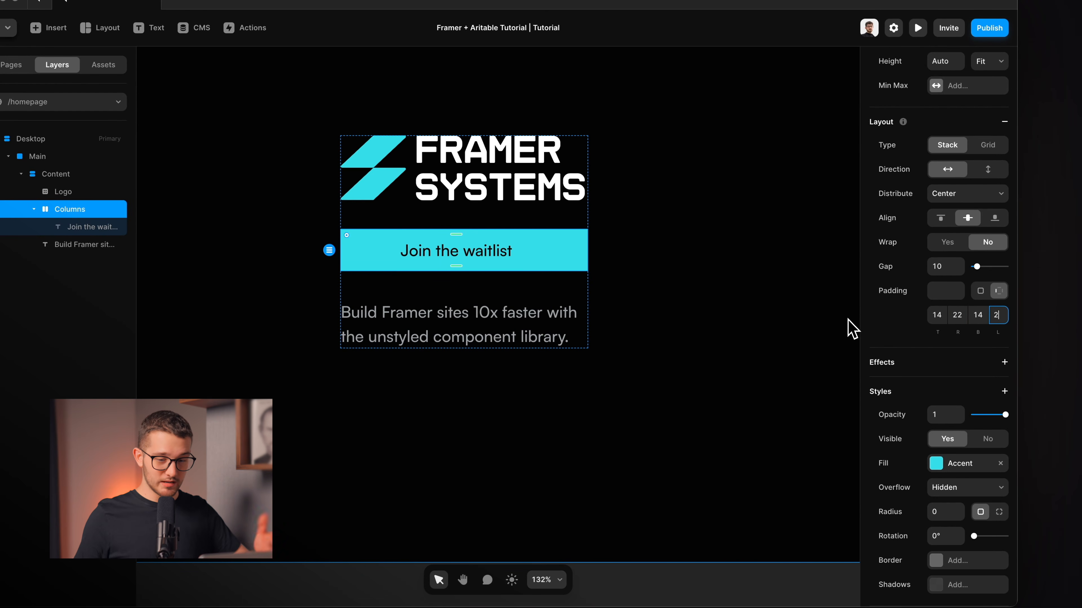
text(2)
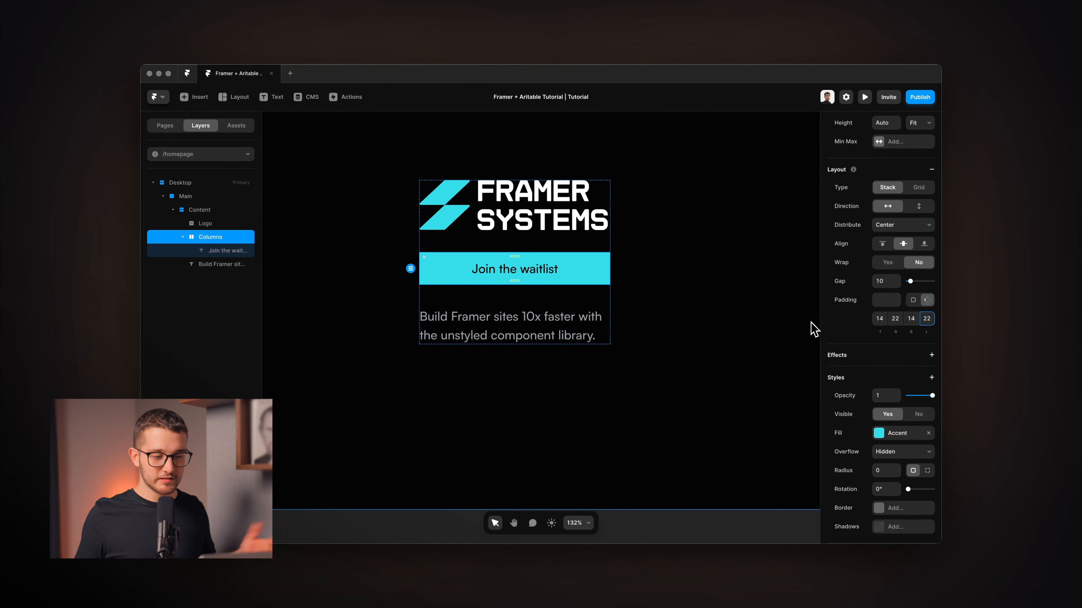
Set the weight of the "Join the waitlist" button text to Bold
click(526, 269)
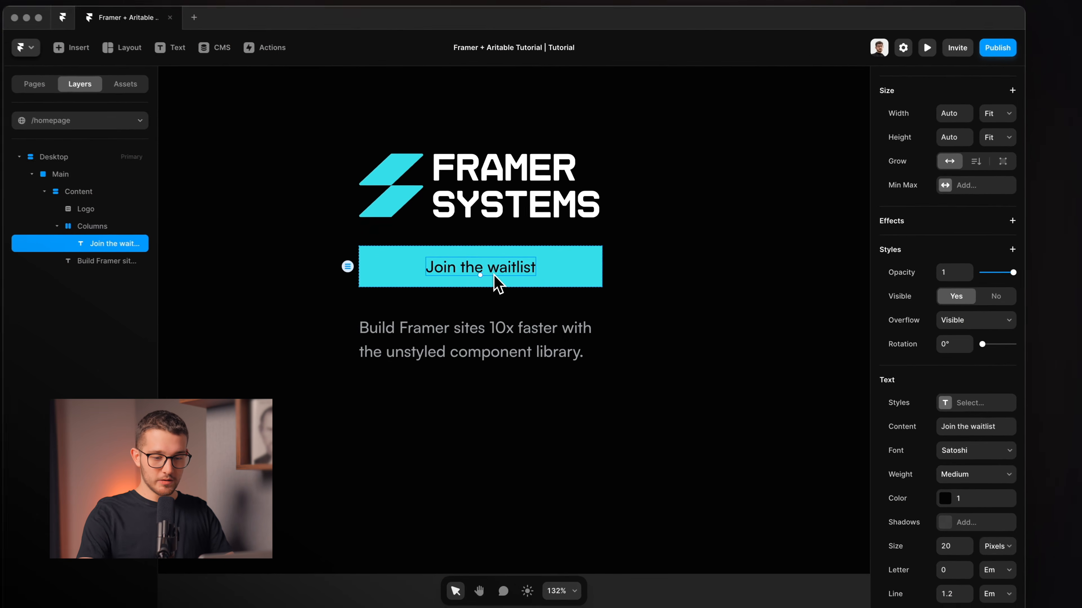
scroll(930, 426, down, 3)
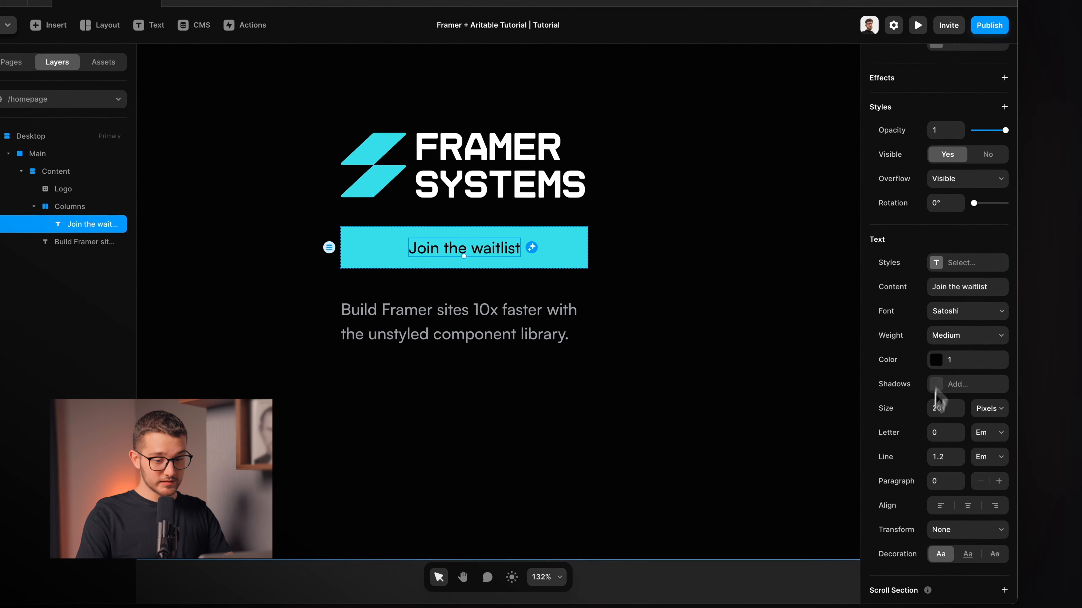
click(959, 343)
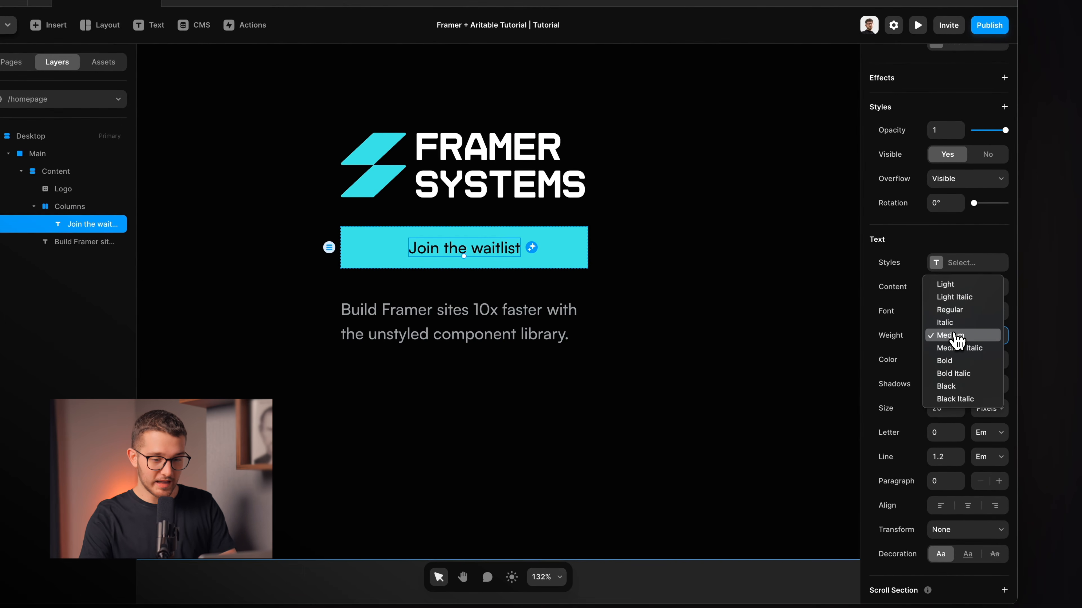
click(944, 360)
Round the corners of the cyan "Join the waitlist" button stack
click(576, 265)
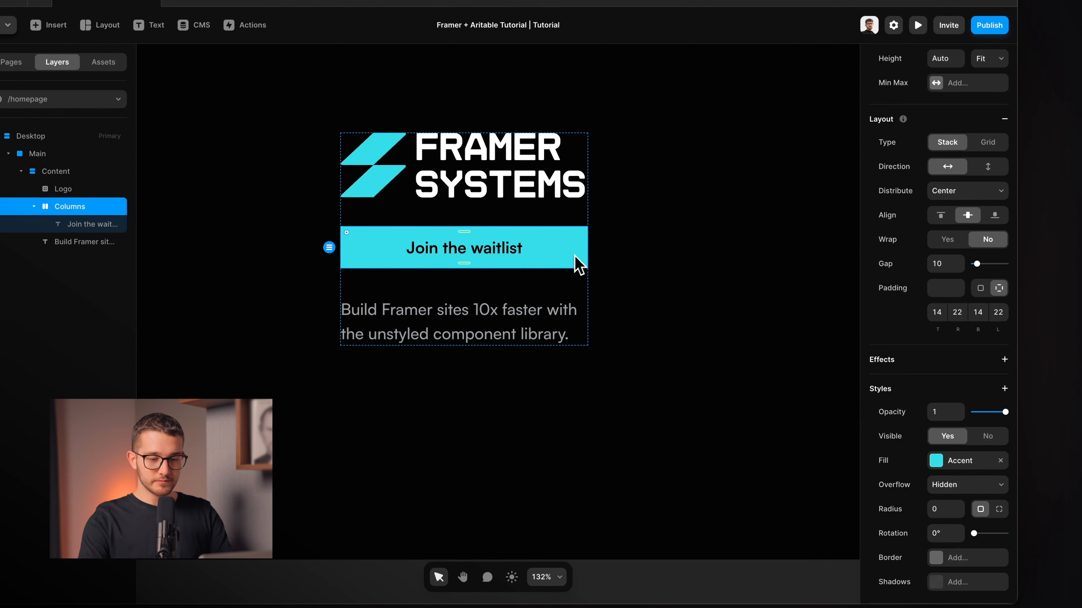
scroll(934, 278, down, 4)
scroll(939, 281, up, 5)
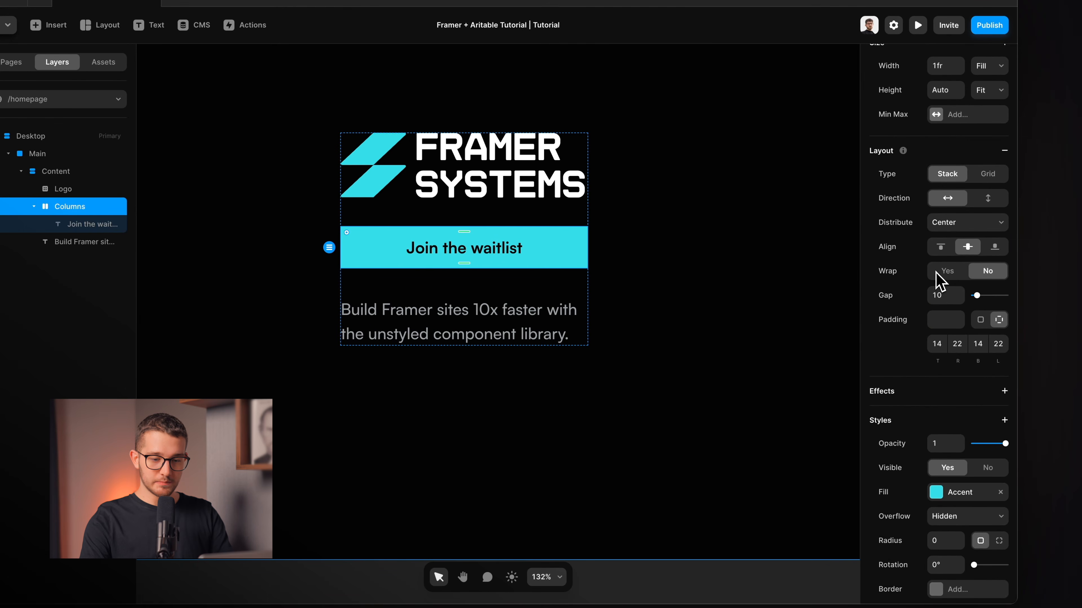
scroll(966, 223, up, 2)
scroll(967, 223, down, 6)
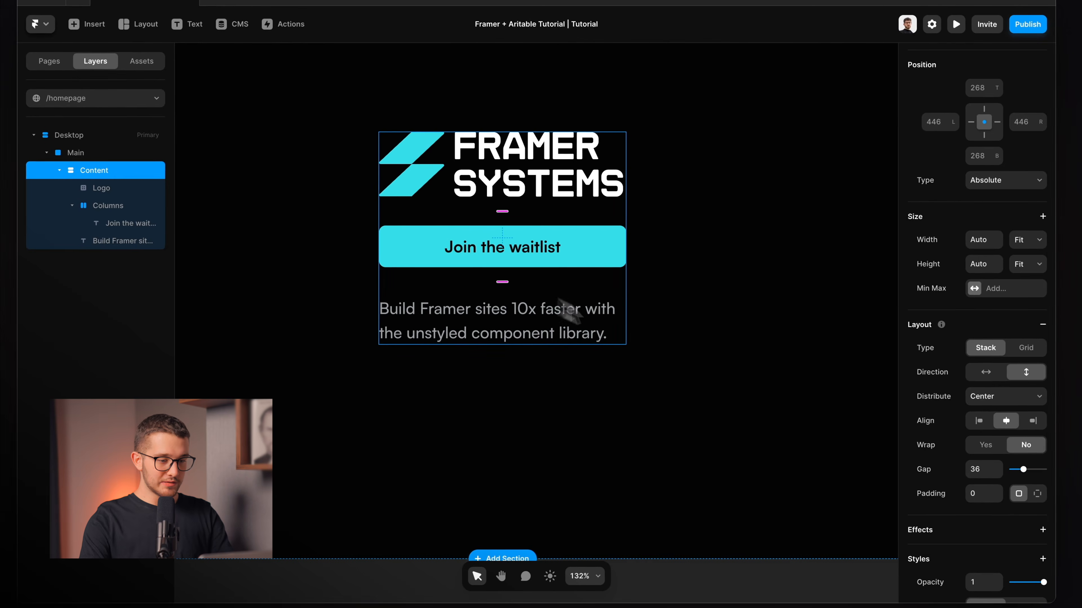
click(592, 328)
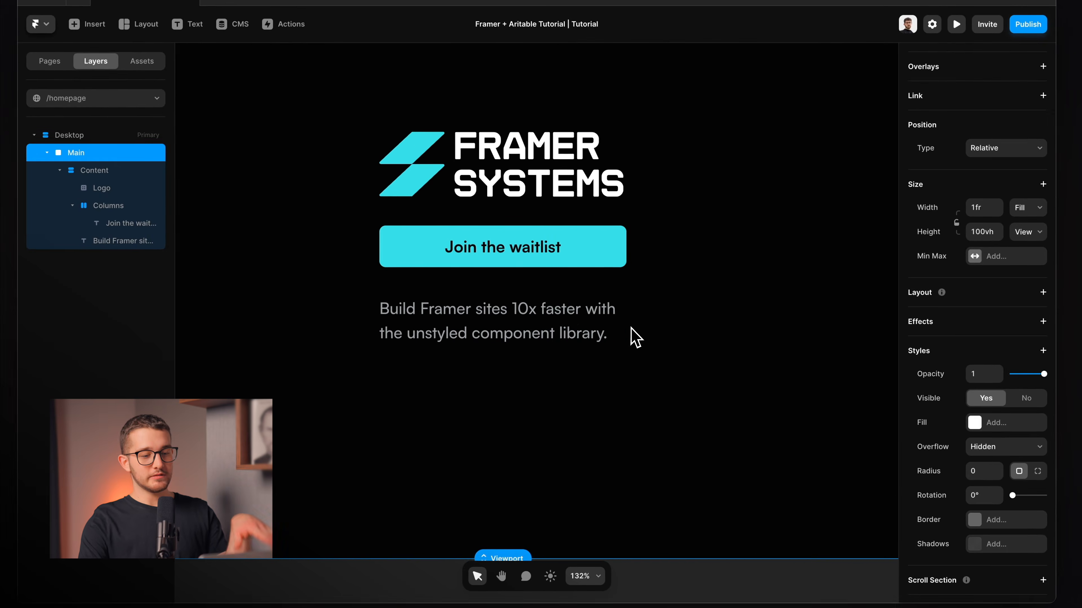
Move the "Join the waitlist" button stack below the "Build Framer sites 10x faster" subtitle within the Content stack
scroll(591, 328, down, 5)
scroll(592, 328, up, 1)
scroll(635, 337, up, 5)
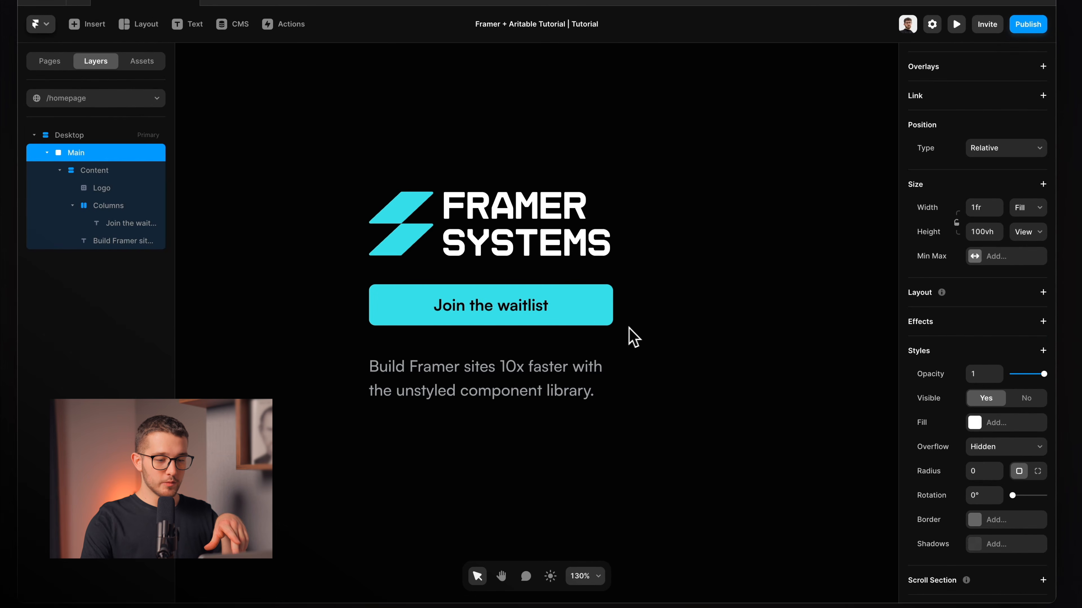
click(562, 305)
key(Down)
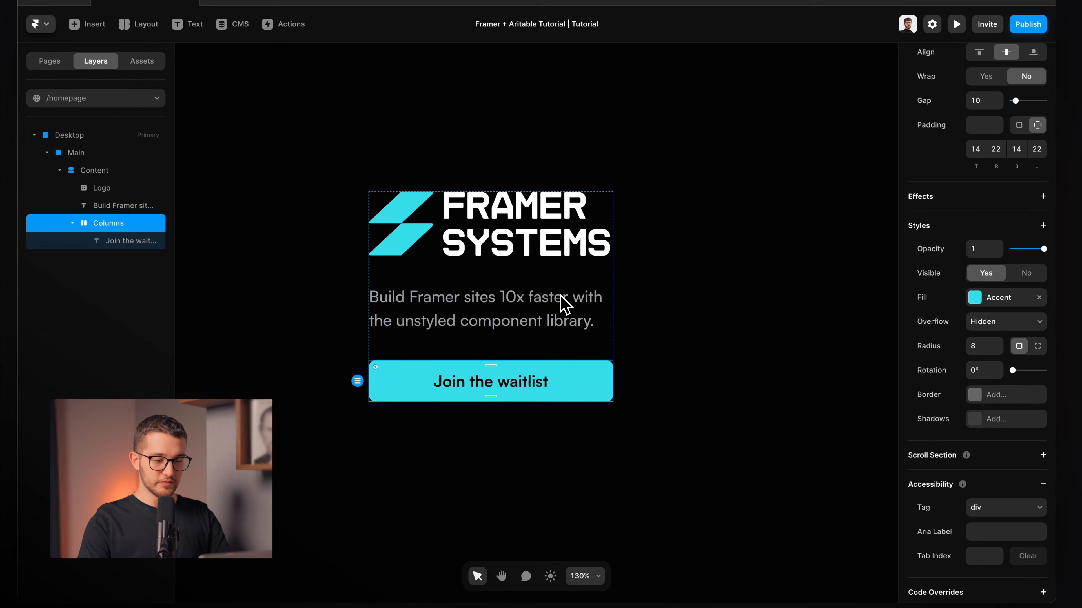
click(659, 345)
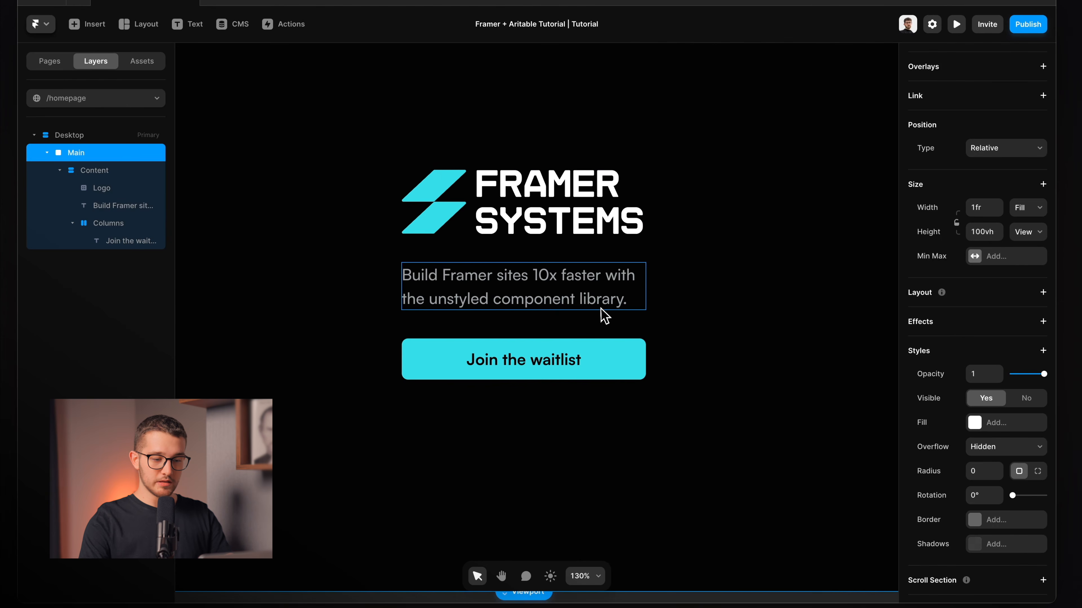
click(600, 308)
click(626, 304)
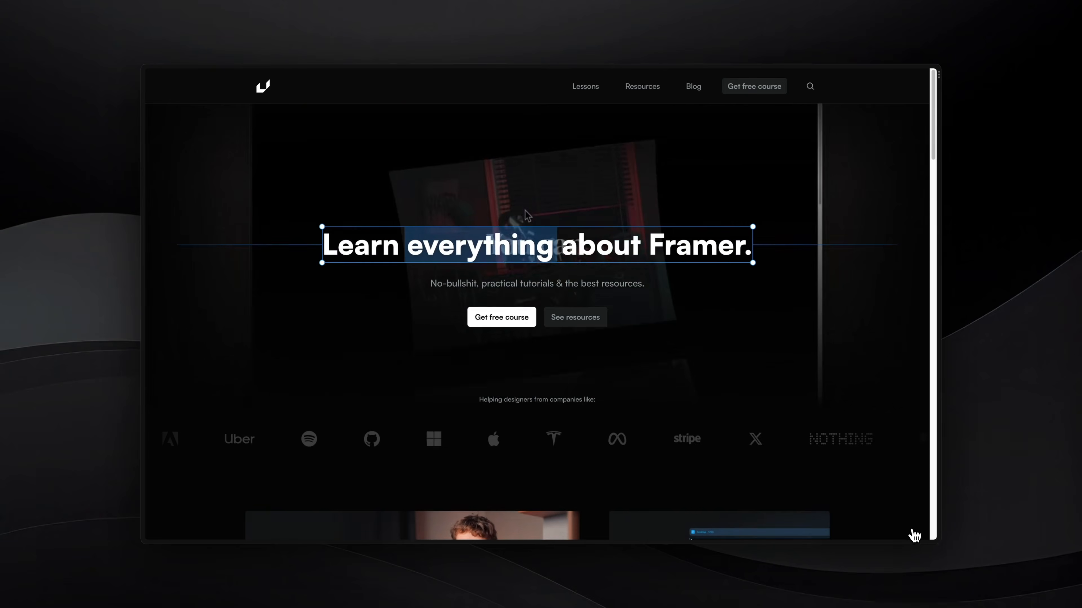
Browse the Framer University site and join its waitlist by submitting an email address
scroll(913, 535, down, 15)
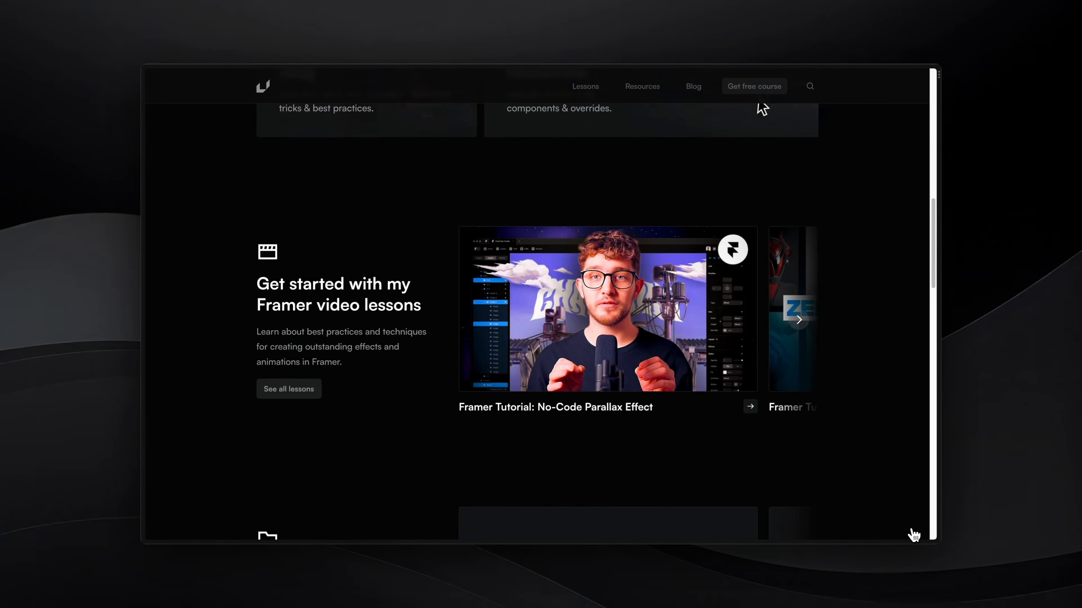
scroll(913, 535, up, 15)
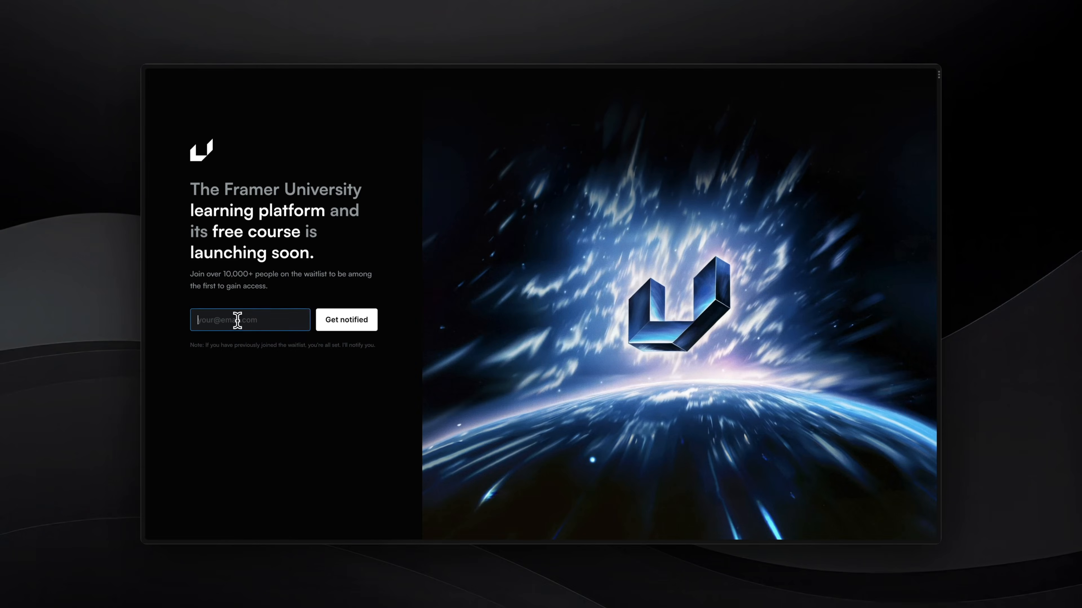
text(your@email.com)
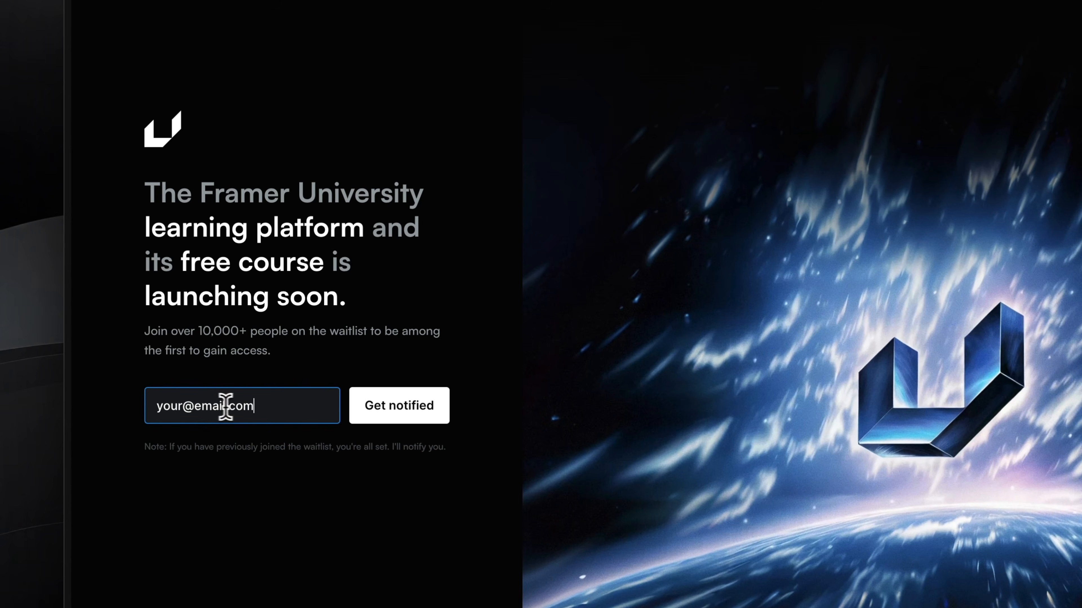
click(364, 419)
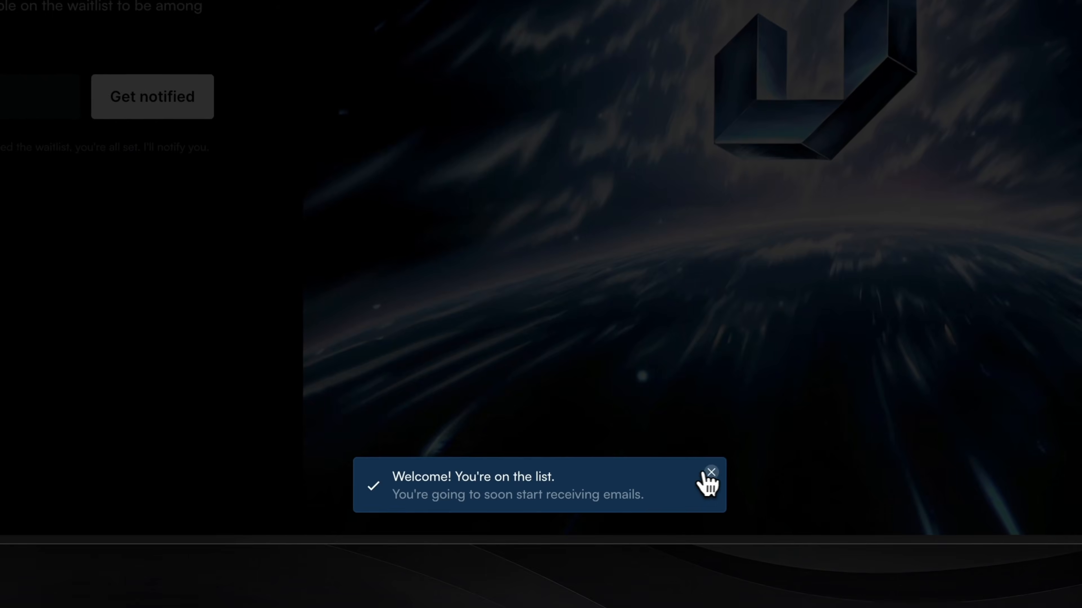
click(627, 508)
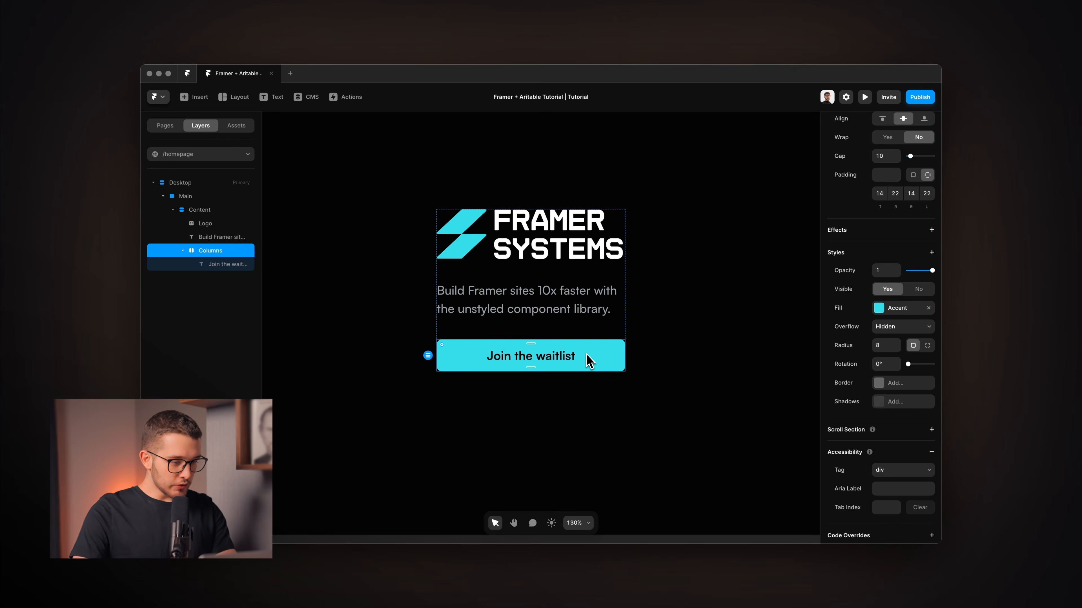
Rename the Columns layer holding the waitlist text to "Button" and preview the page
double_click(201, 249)
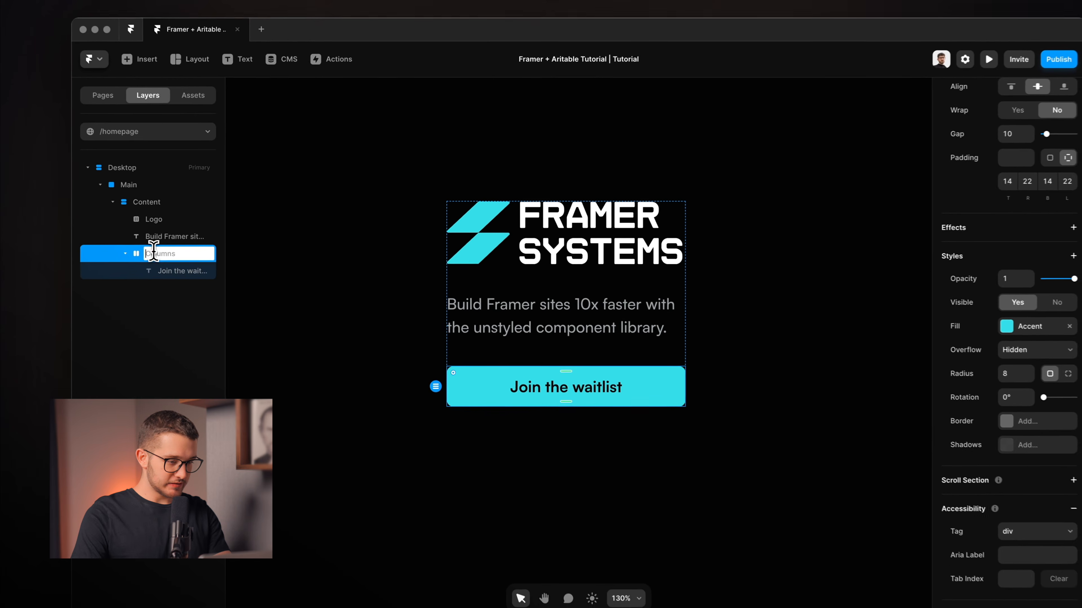
text(Button)
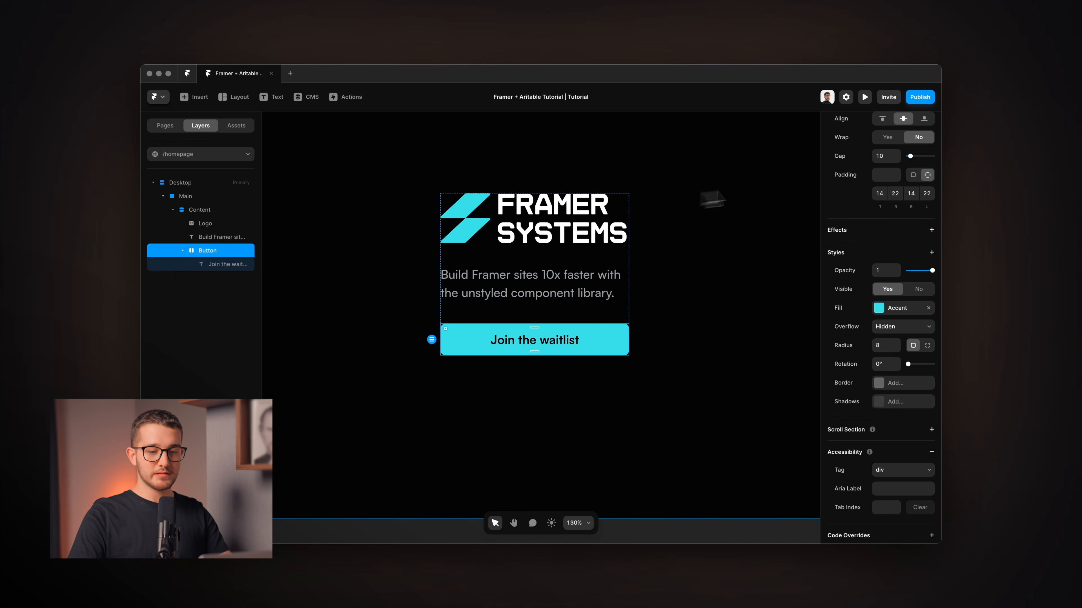
click(864, 98)
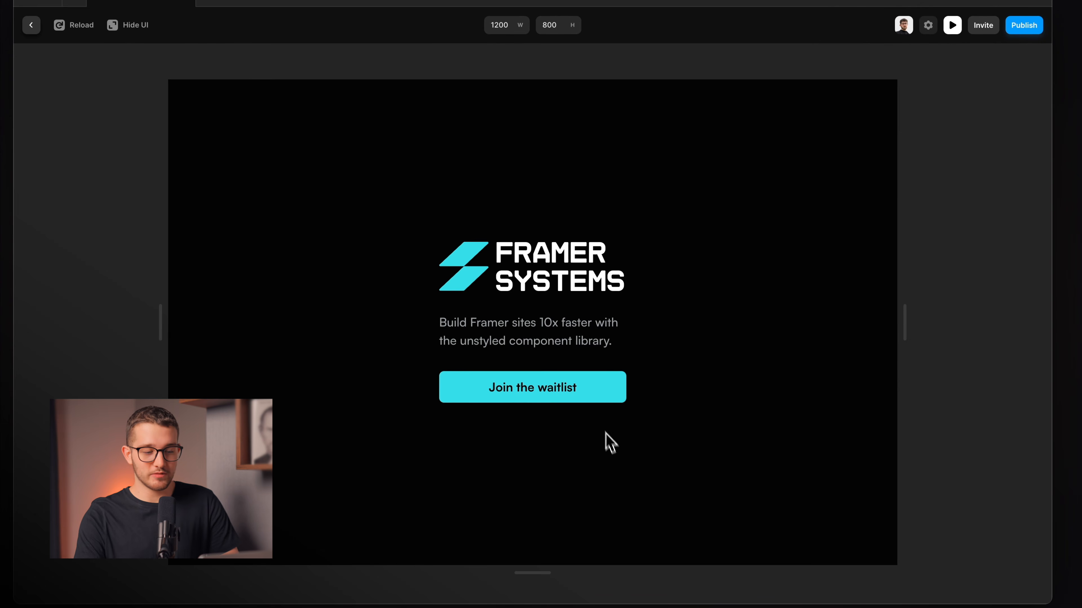
click(952, 25)
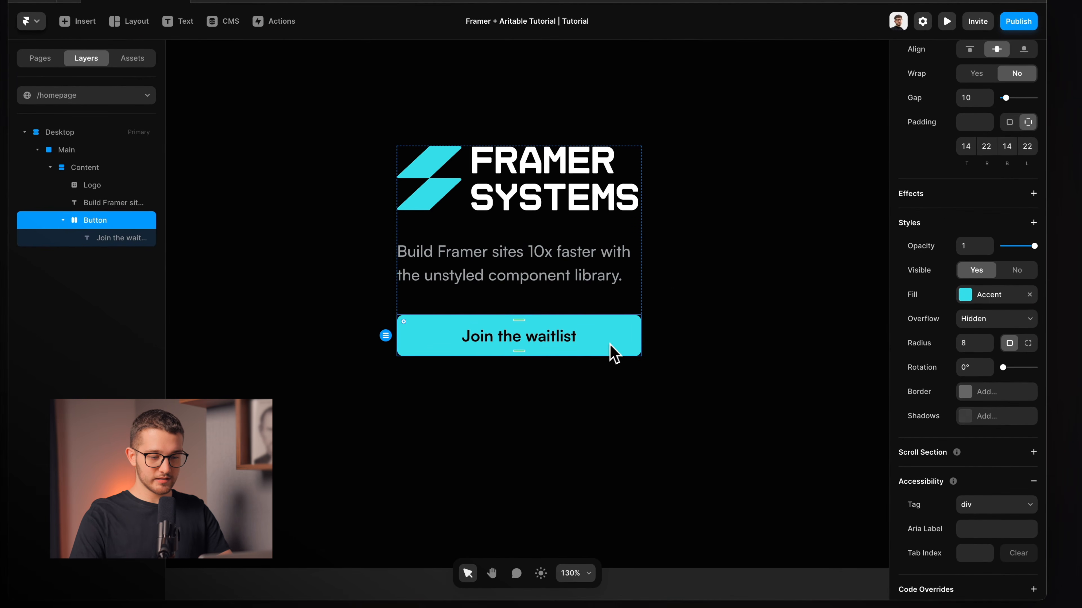
Create a component named "Button" from the "Join the waitlist" stack
right_click(614, 353)
click(660, 275)
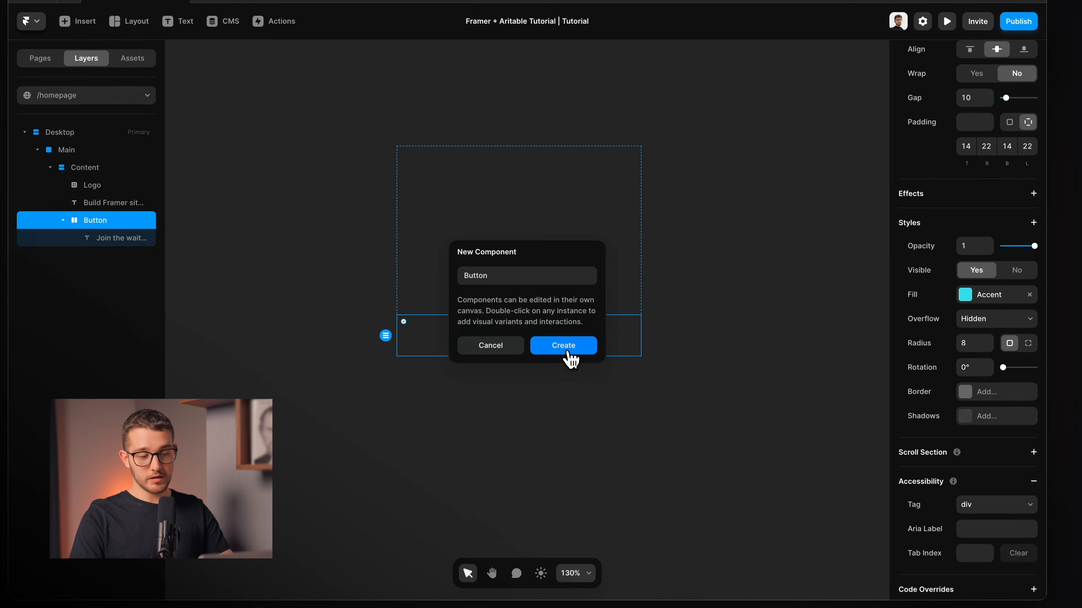
click(569, 352)
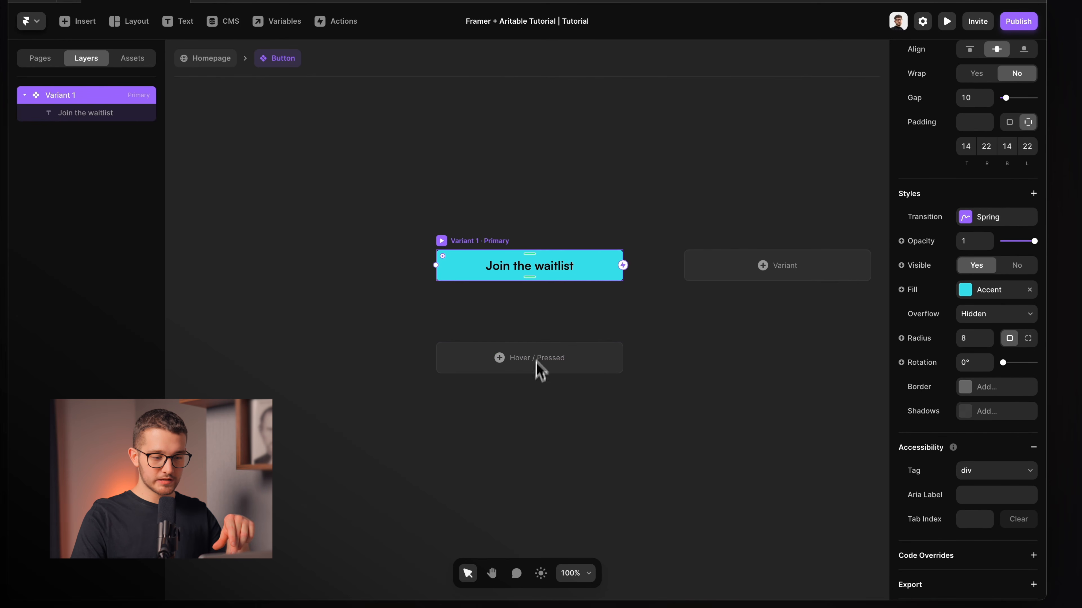
Add a hover variant to the Button component and lower its fill color's opacity to 65%
click(536, 360)
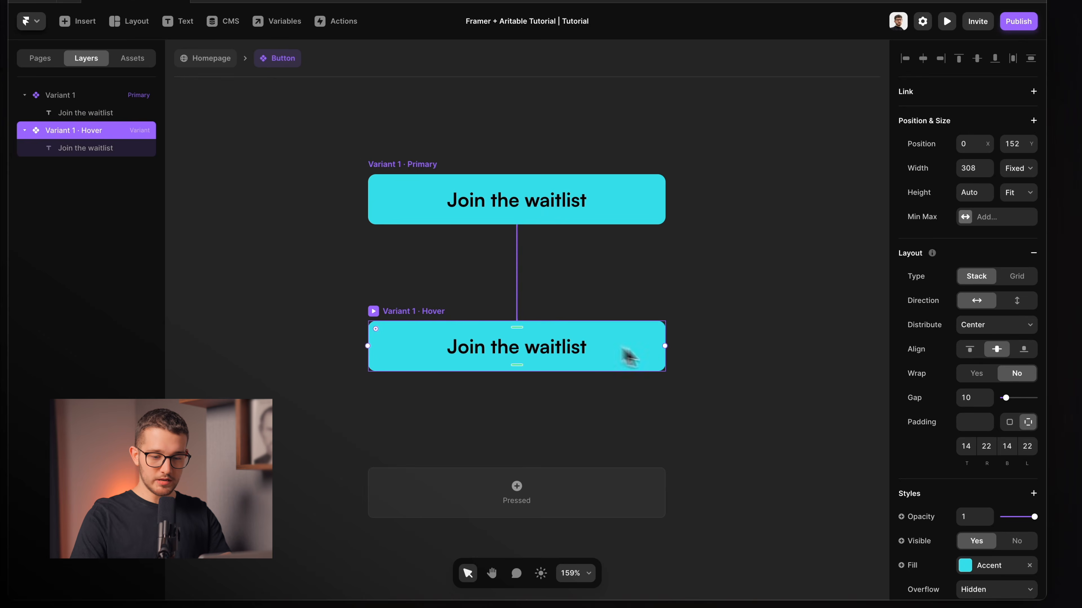
scroll(945, 477, down, 3)
click(979, 481)
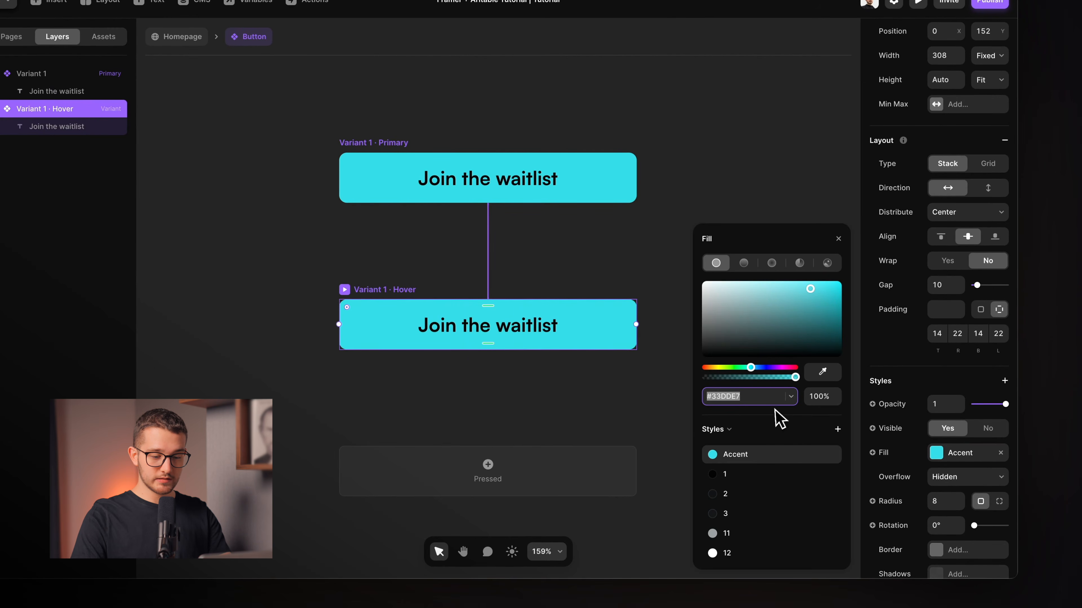
drag(777, 378, 756, 378)
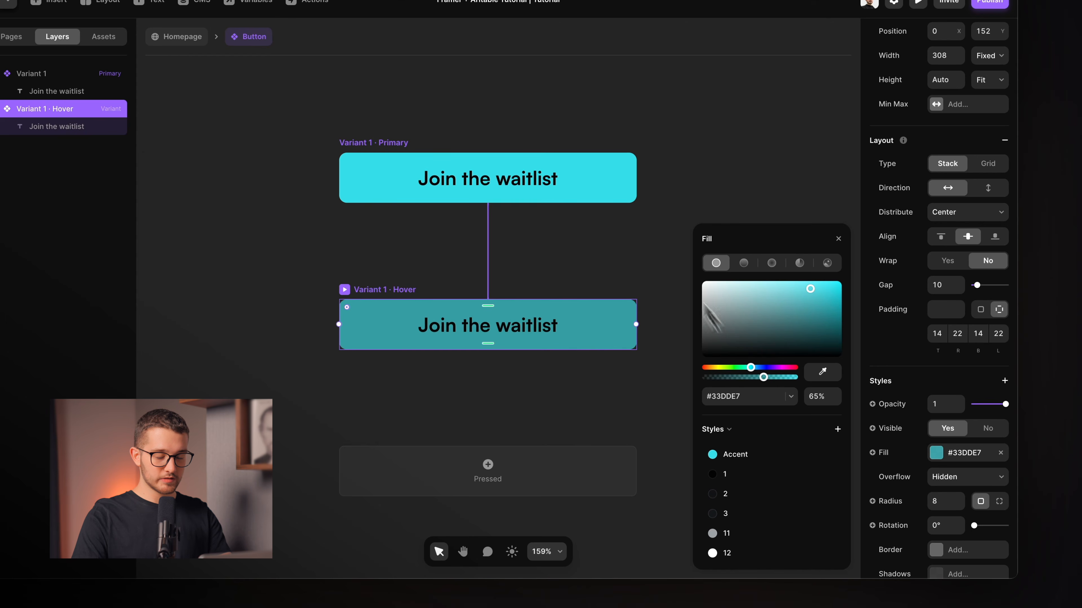
click(674, 255)
Add a cursor style to the primary Button variant and set it to Pointer
click(356, 143)
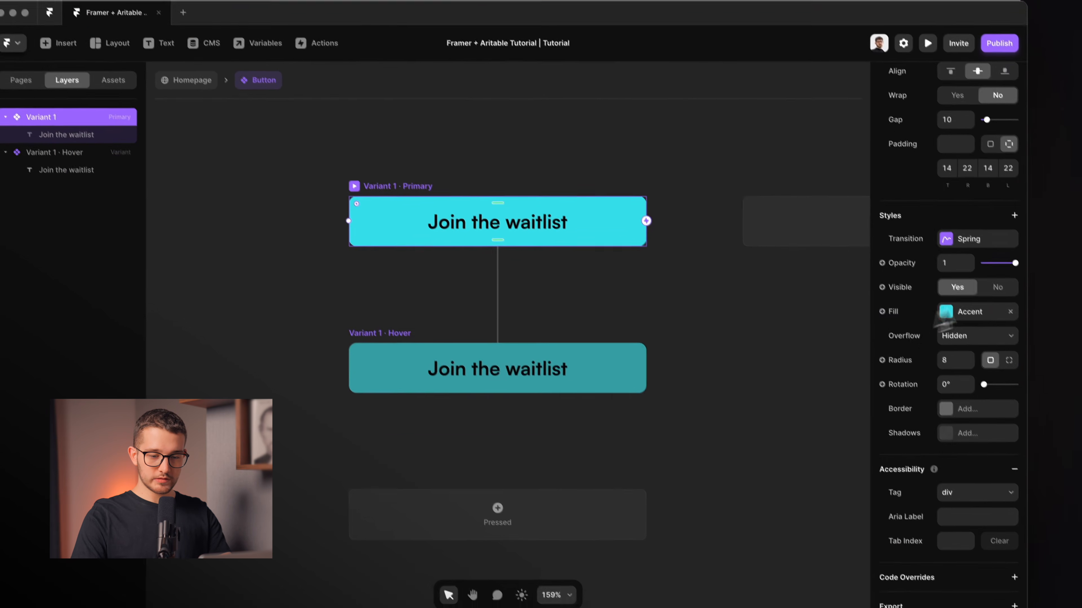
click(1014, 216)
mouse_move(985, 259)
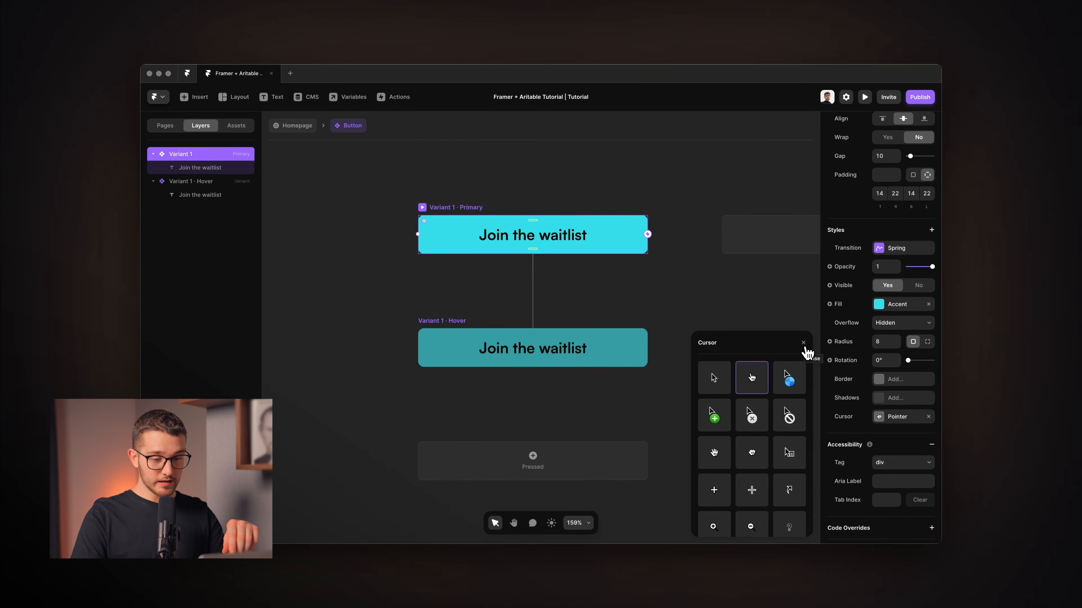
click(804, 344)
Add a User Select style set to None to the primary variant's "Join the waitlist" text
click(561, 237)
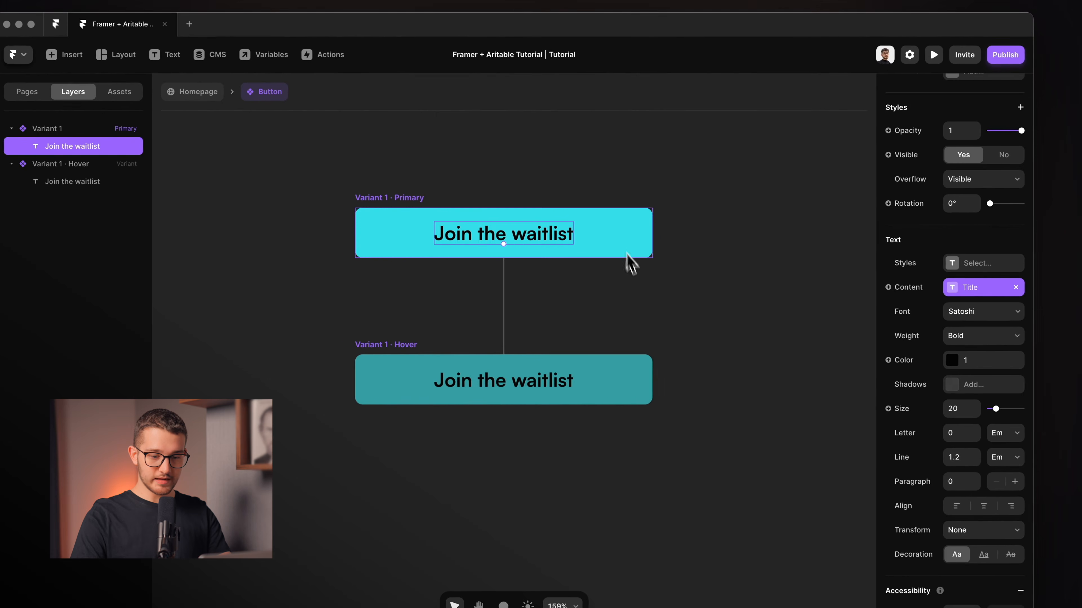
scroll(979, 243, up, 3)
click(1019, 240)
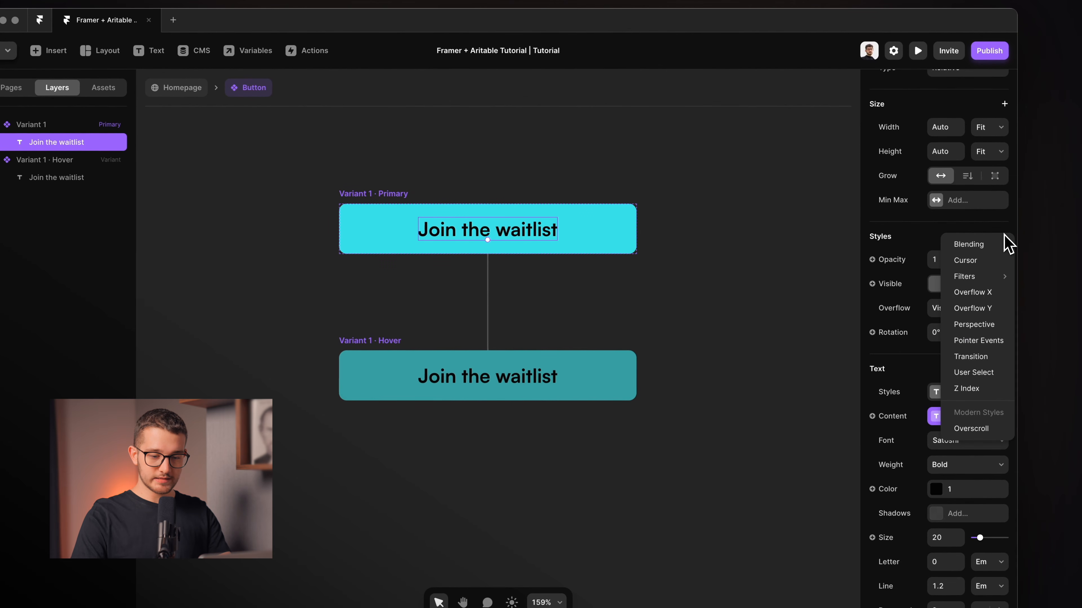
click(974, 373)
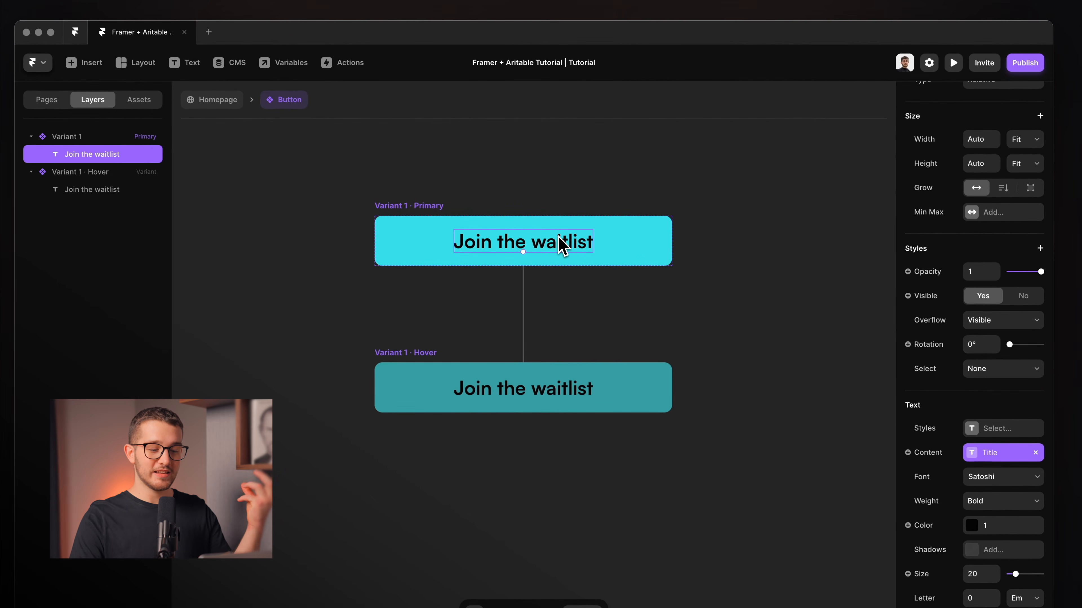
click(978, 370)
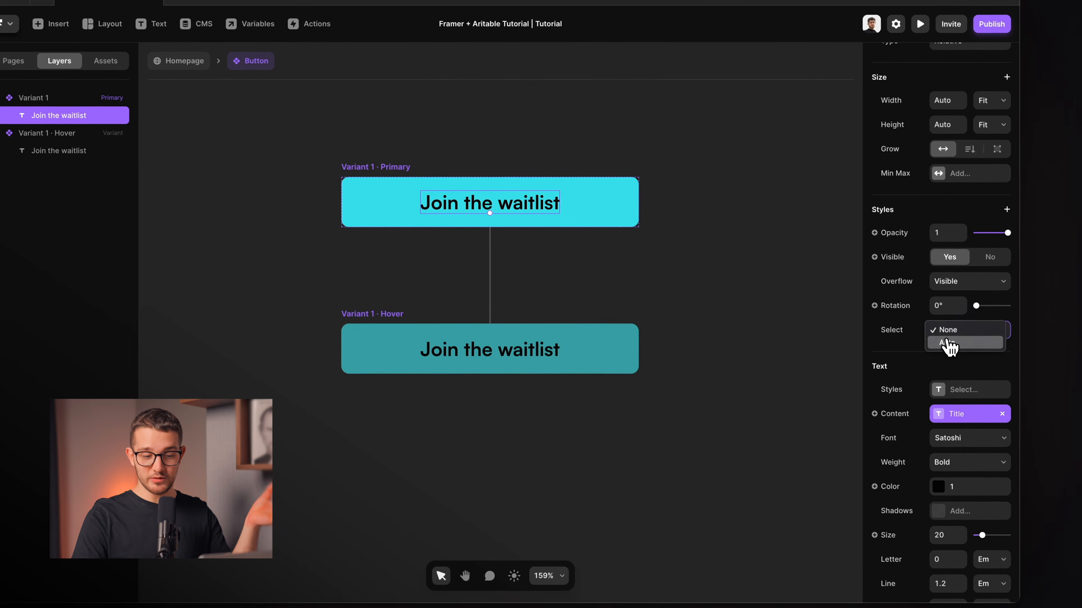
click(980, 372)
Return from the Button component to the homepage and preview the page with the new button
click(460, 186)
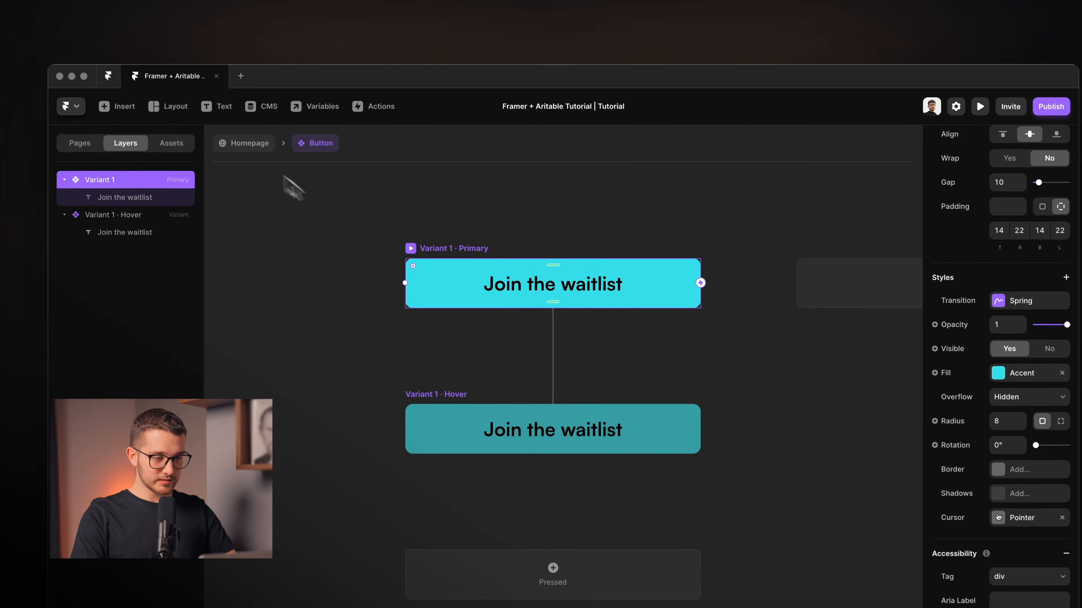
click(201, 64)
click(934, 96)
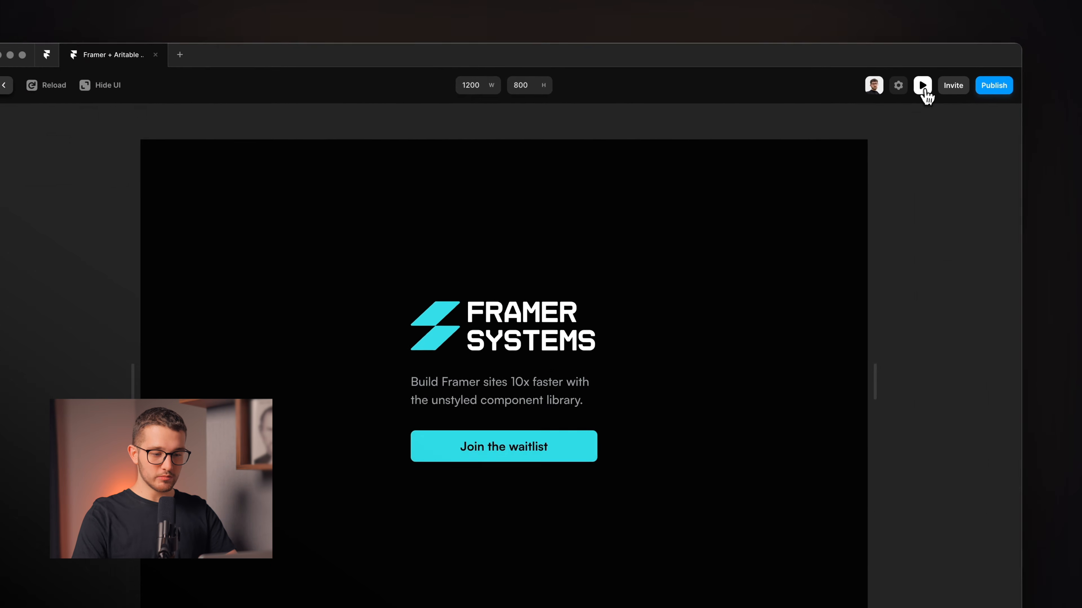
click(864, 96)
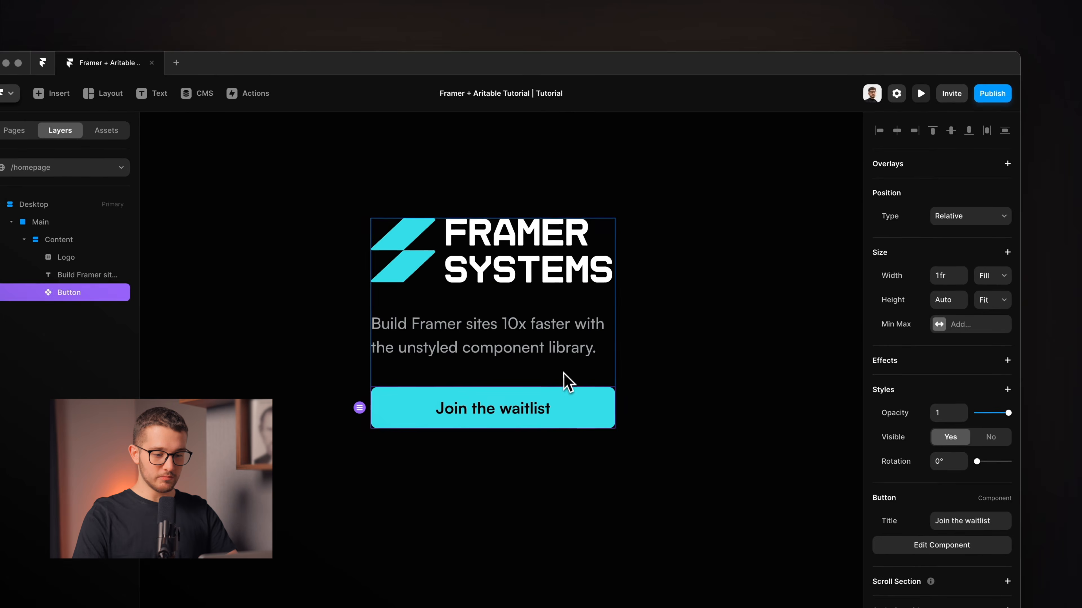
Try a different text in the homepage Button instance's Title property and restore it to "Join the waitlist"
double_click(560, 408)
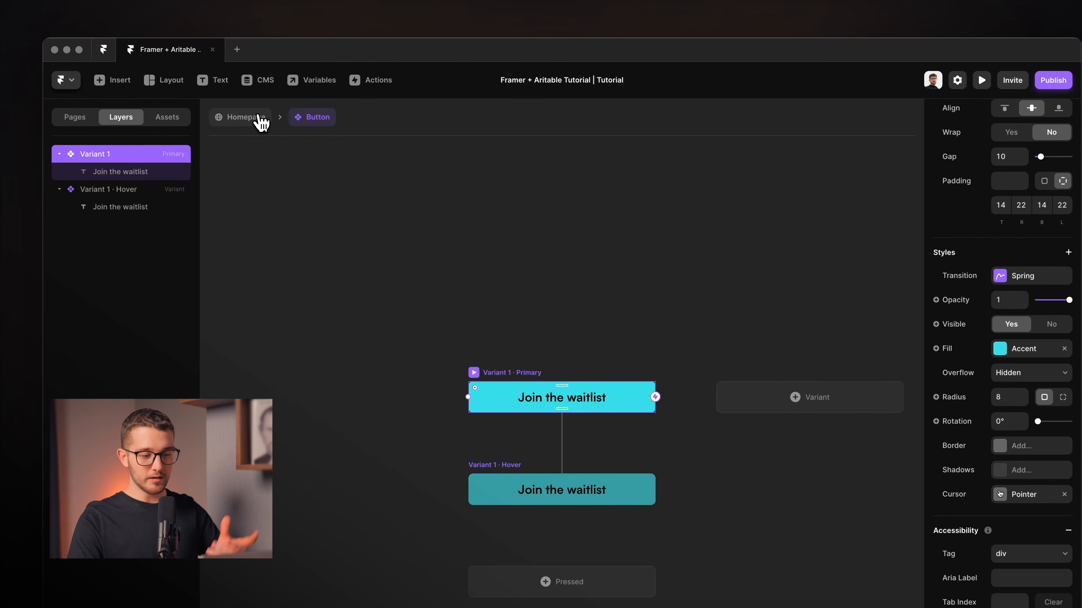
click(245, 117)
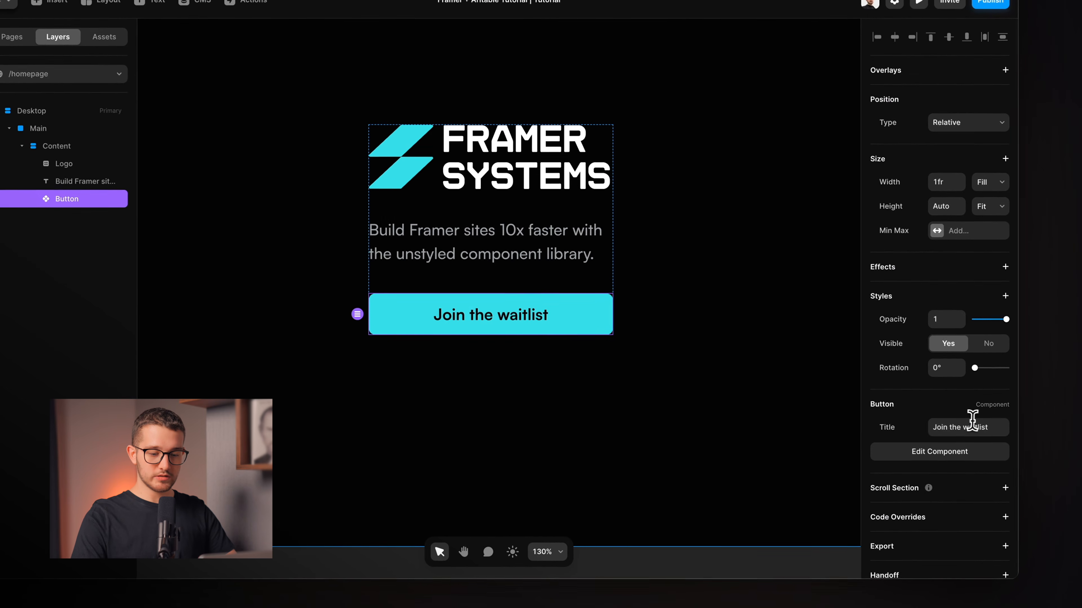
click(1029, 510)
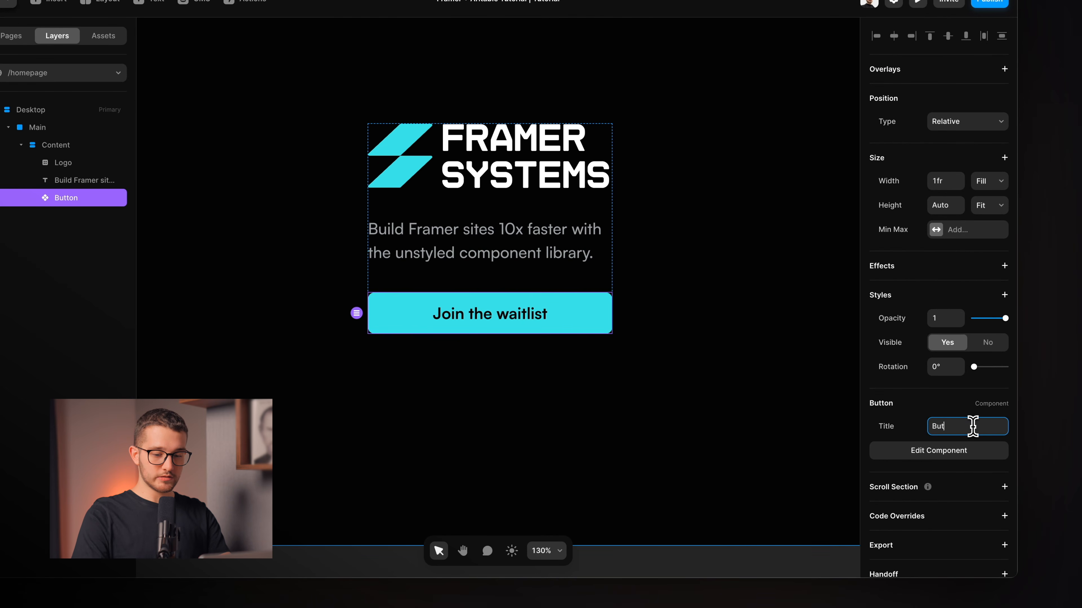
text(Join the waitlist)
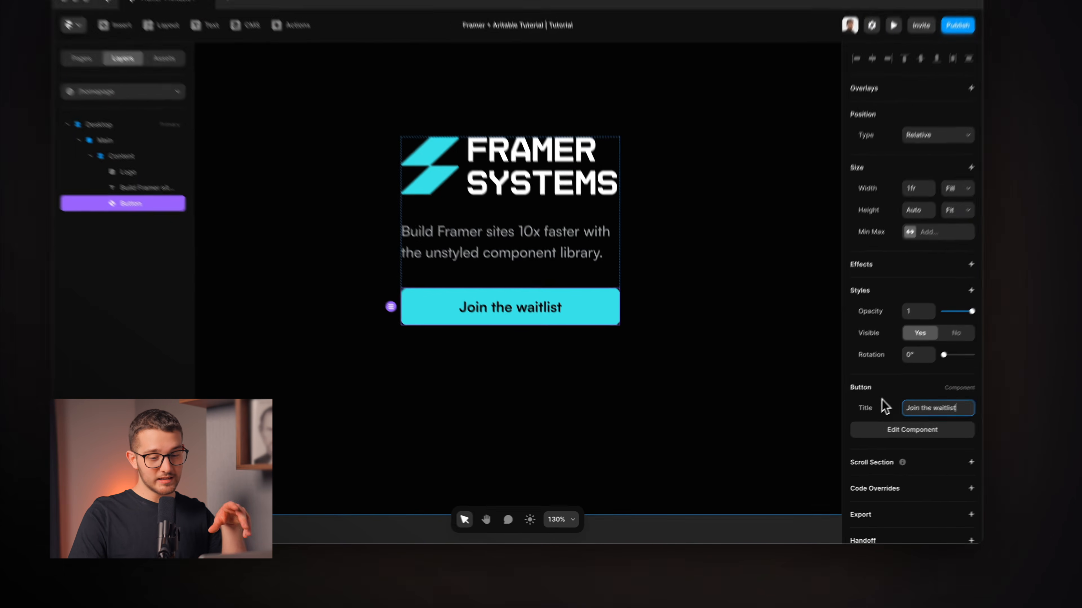
click(857, 423)
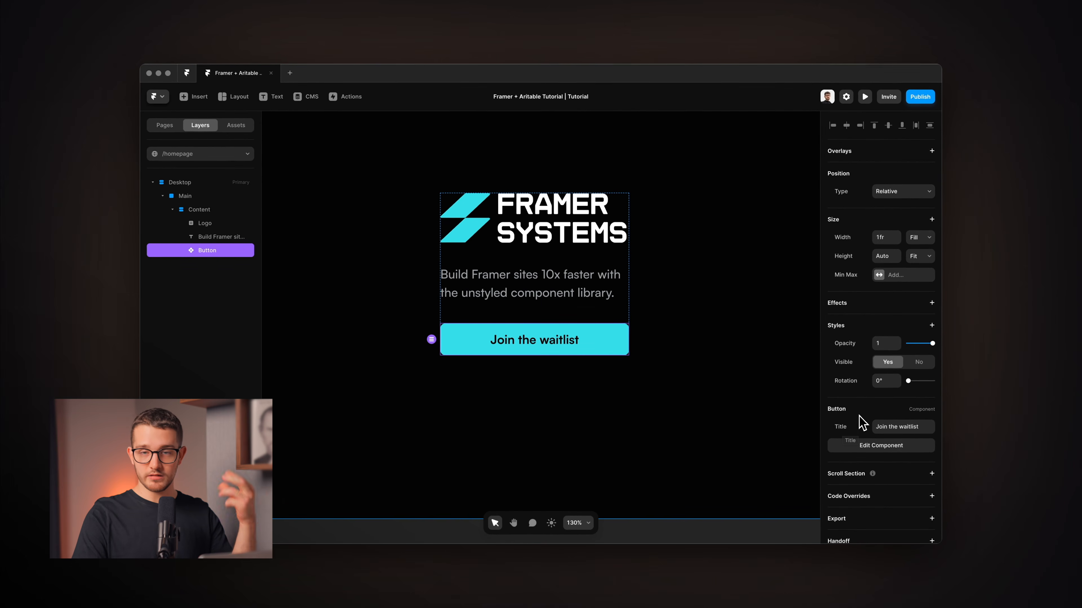
In the Button component, add a link to the primary variant, bind its destination to a new variable and set New Tab to Yes
double_click(611, 350)
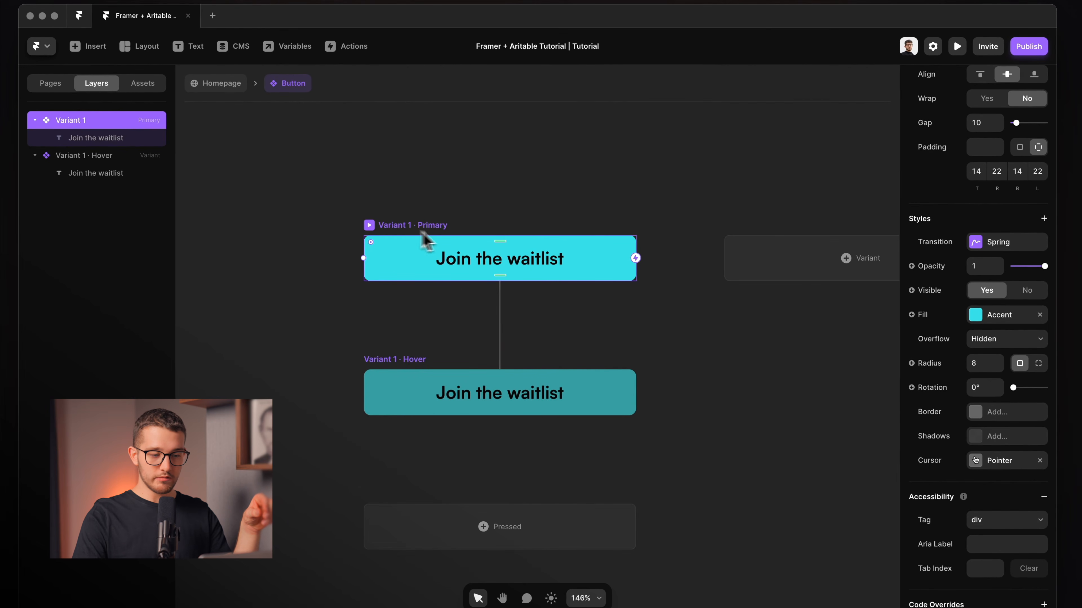
scroll(987, 154, up, 10)
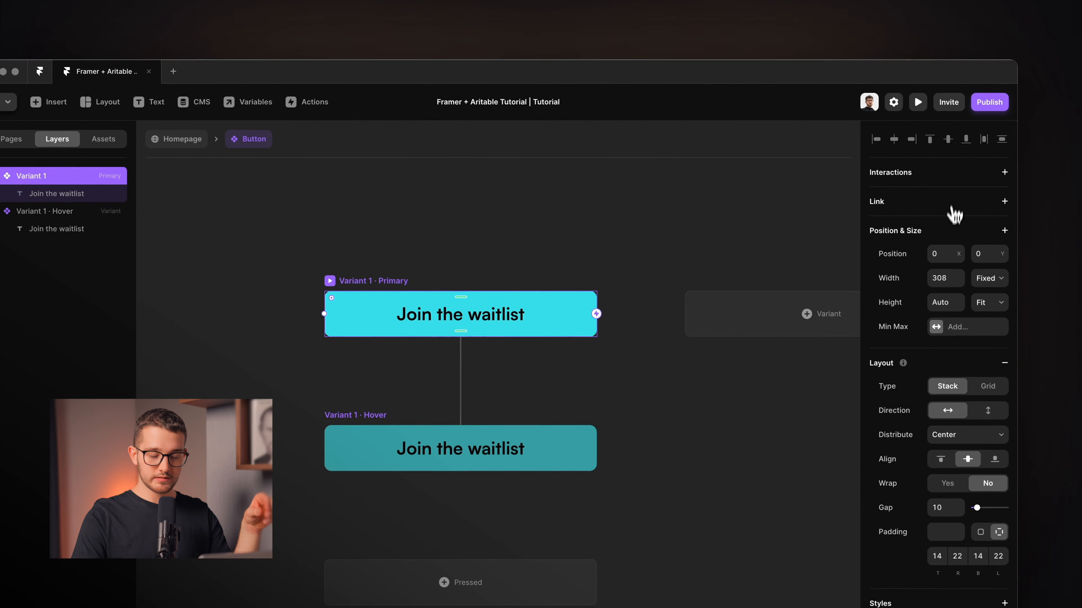
click(1003, 202)
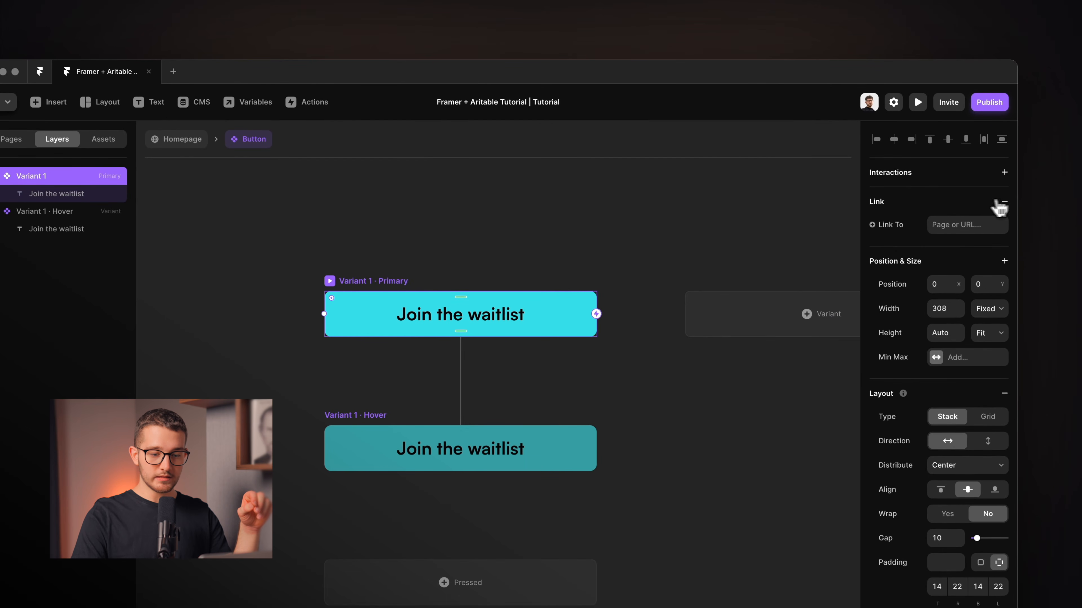
click(904, 224)
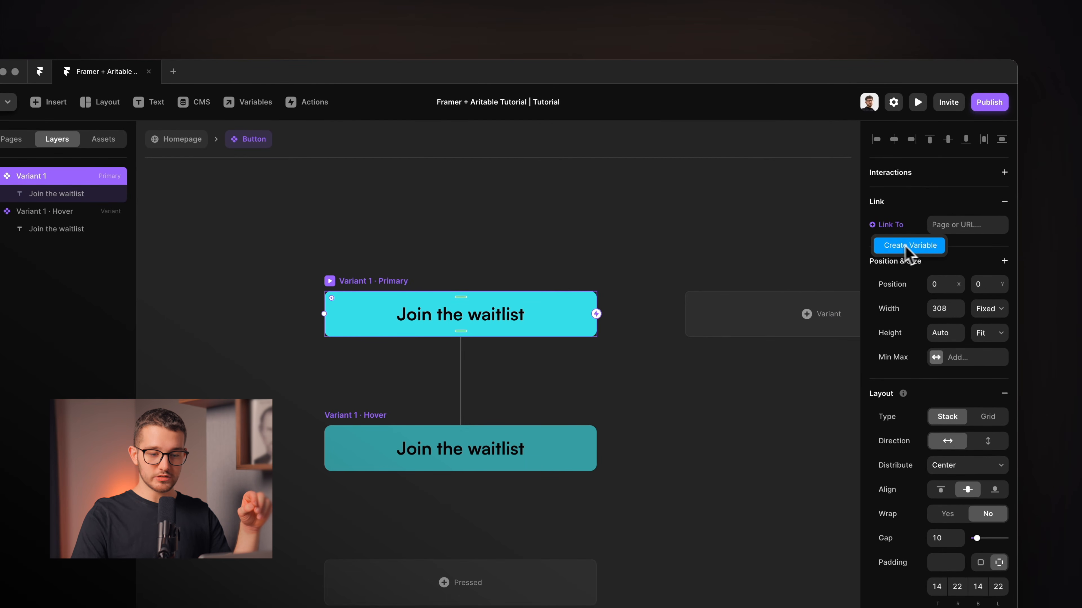
click(915, 247)
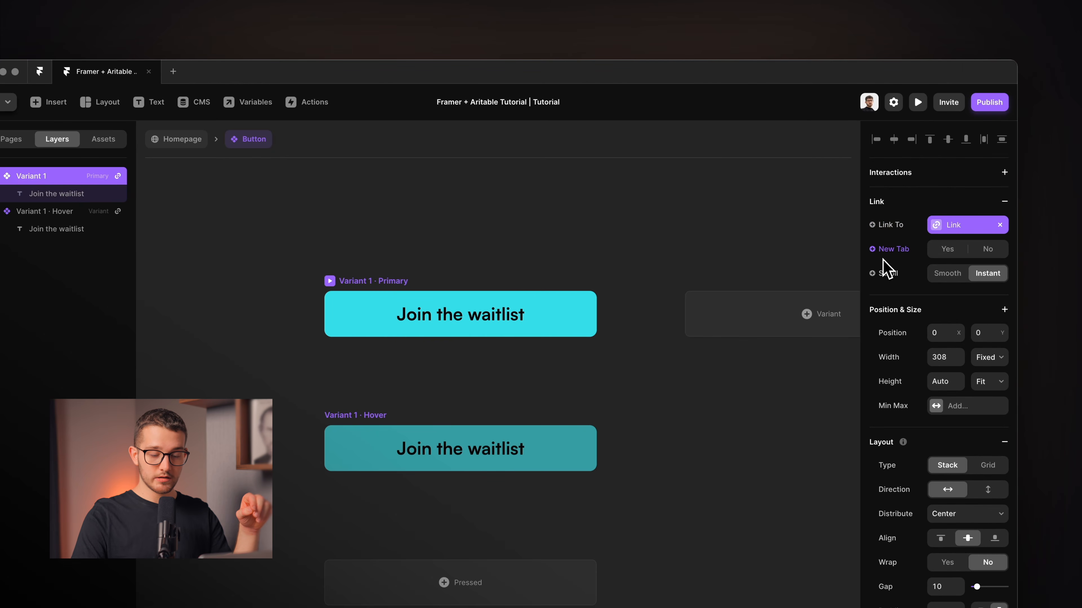
click(941, 250)
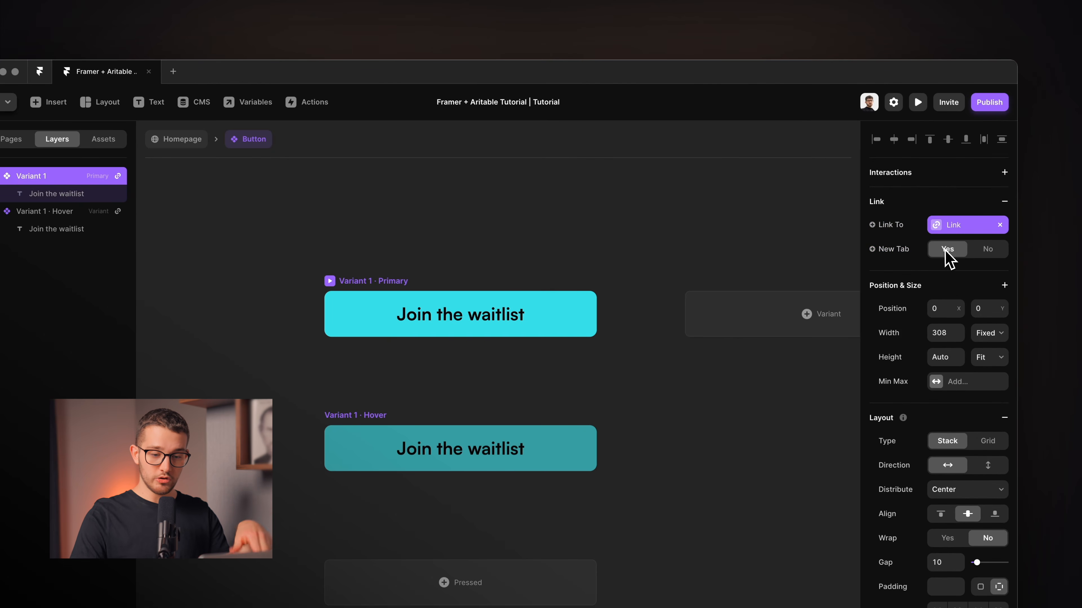
Return to the homepage and view the Button instance's Link property options without choosing a destination
click(179, 139)
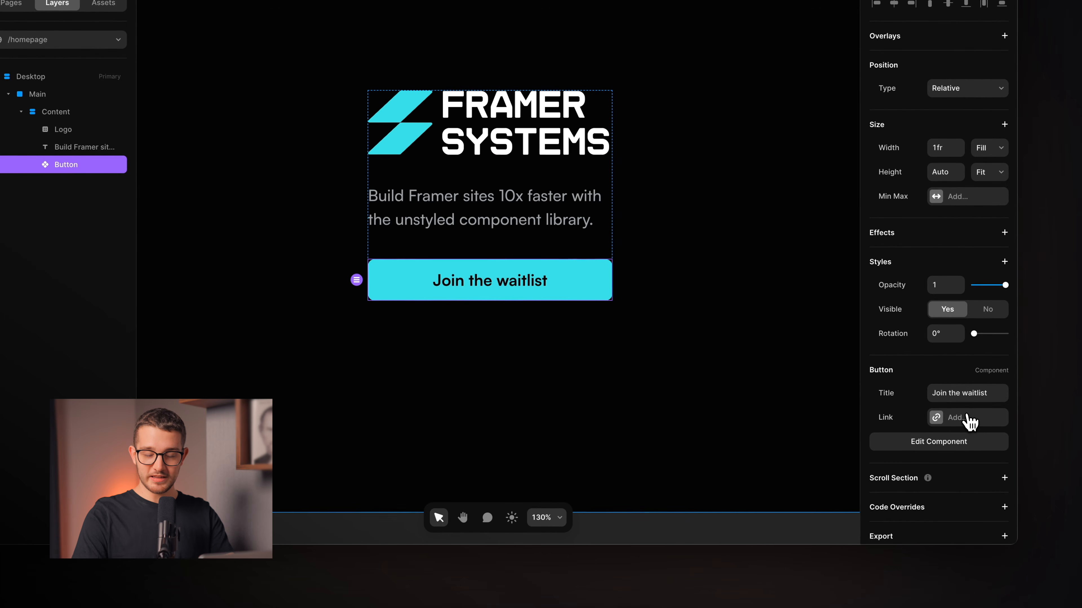
click(969, 420)
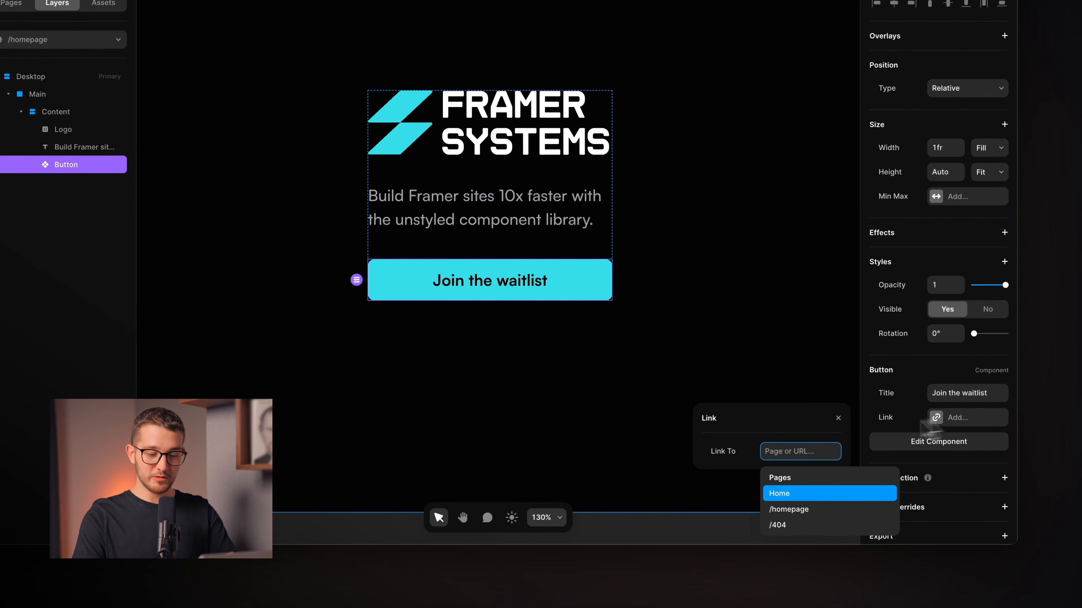
click(837, 420)
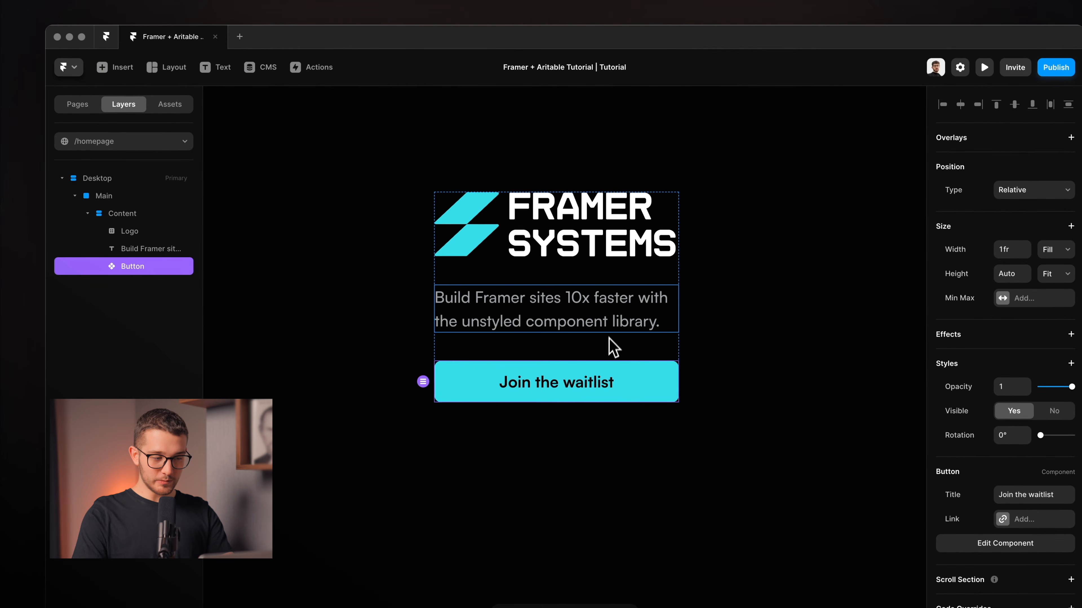
Examine the finished social proof row with its text and profile images beneath the button on the Home page
click(597, 395)
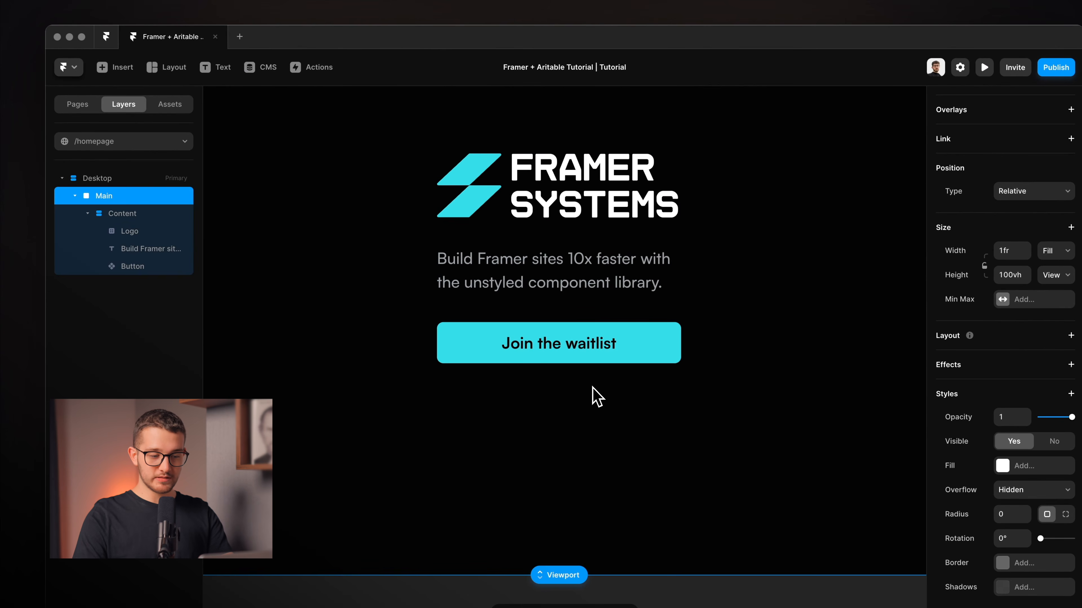
click(150, 141)
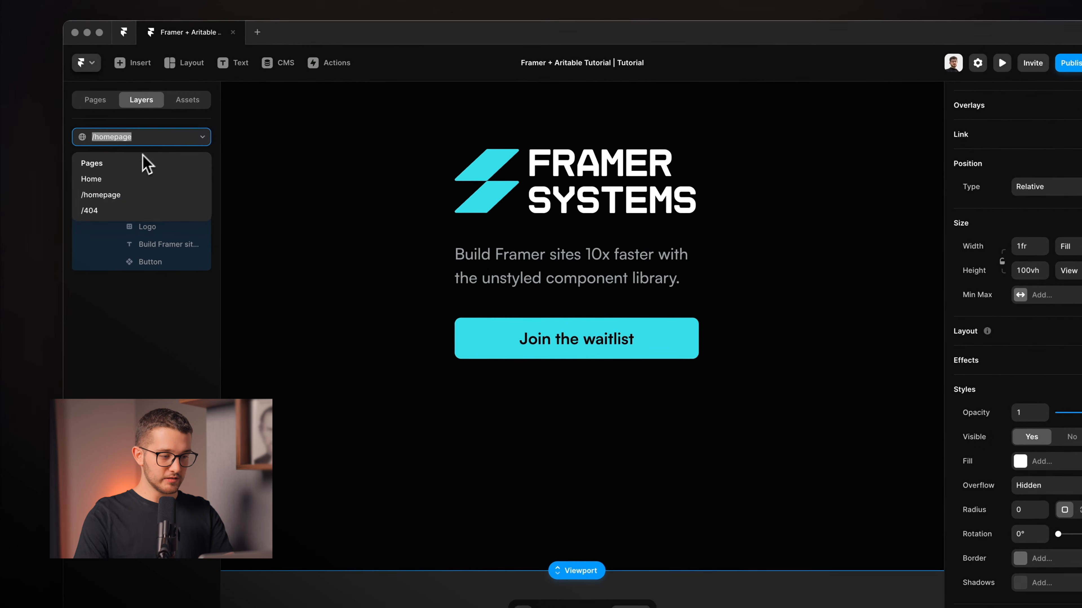
click(132, 178)
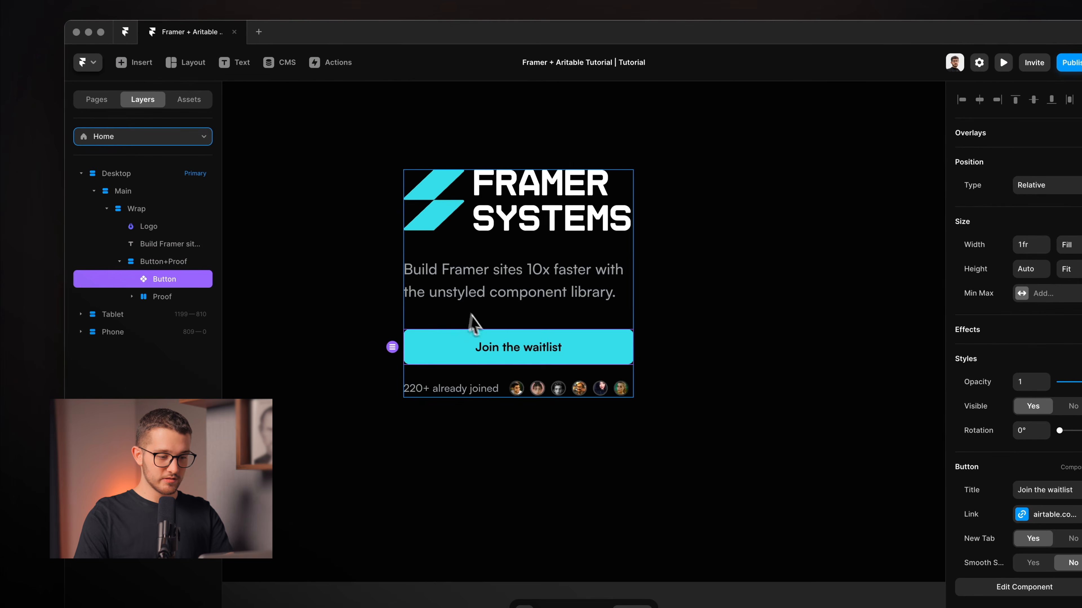
scroll(474, 324, up, 3)
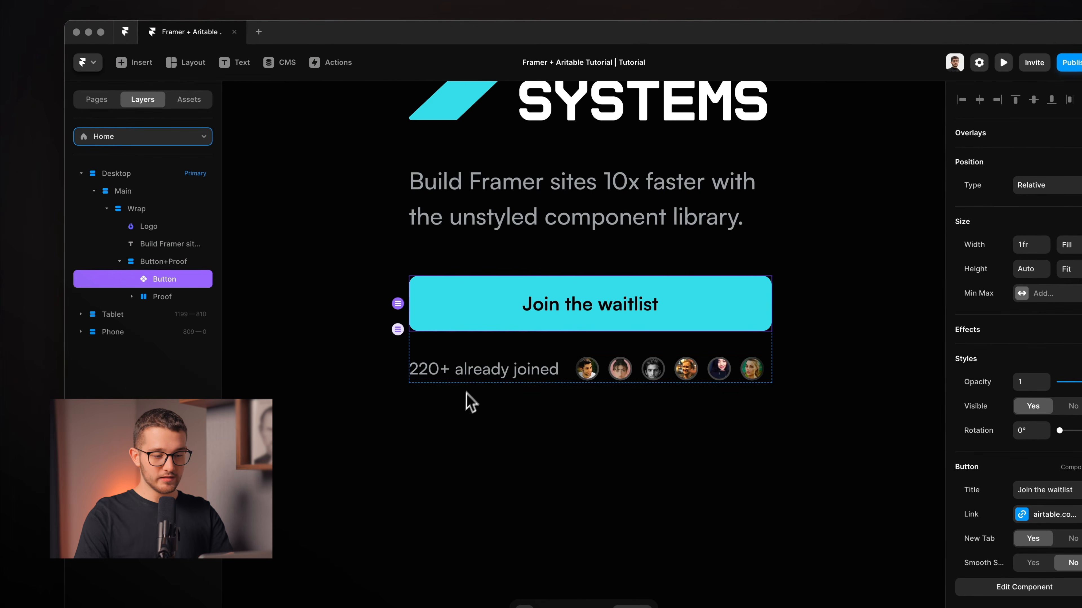
click(477, 381)
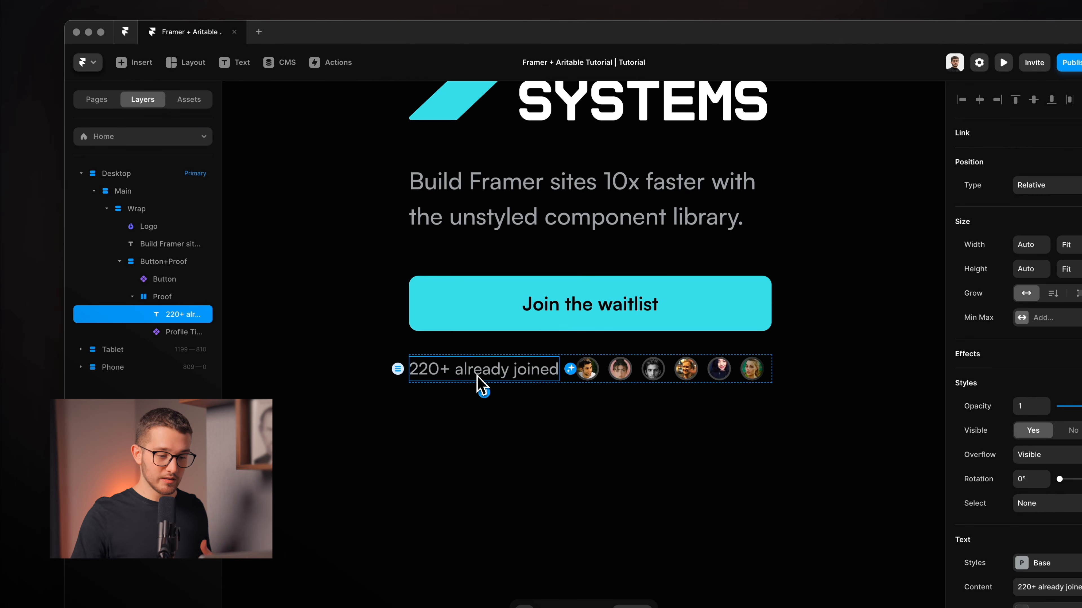
click(639, 374)
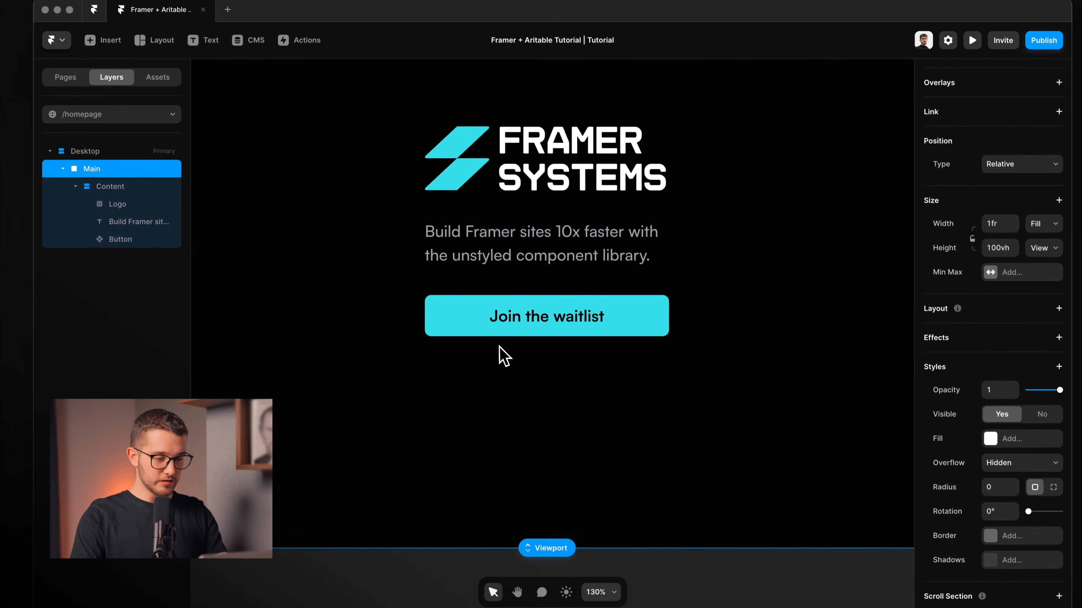
Wrap the /homepage Button in a new stack and rename the stack "Button + Social"
click(504, 328)
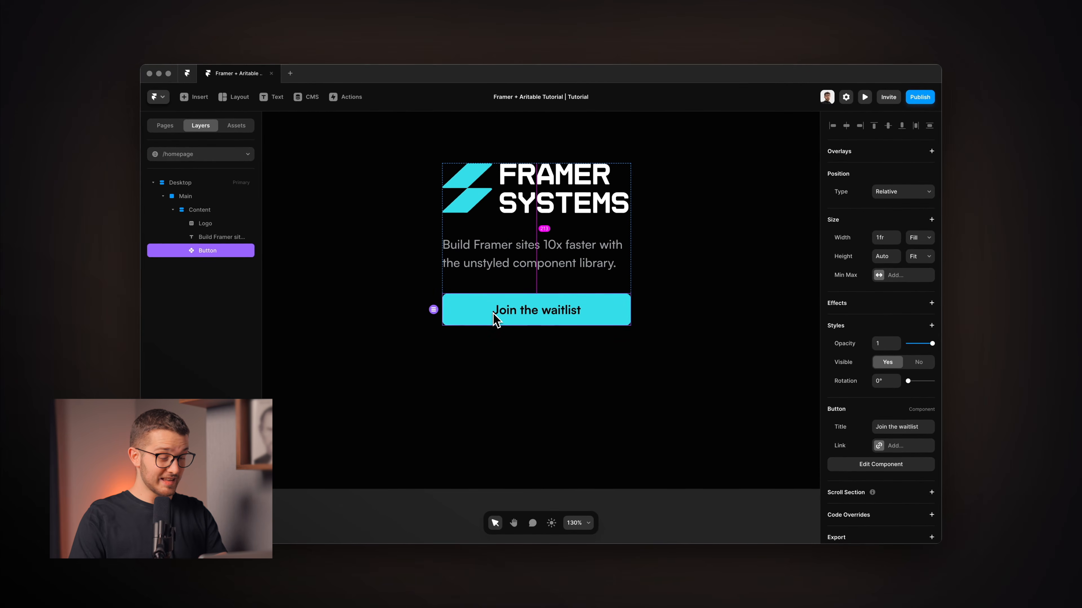
key(super+Return)
double_click(227, 251)
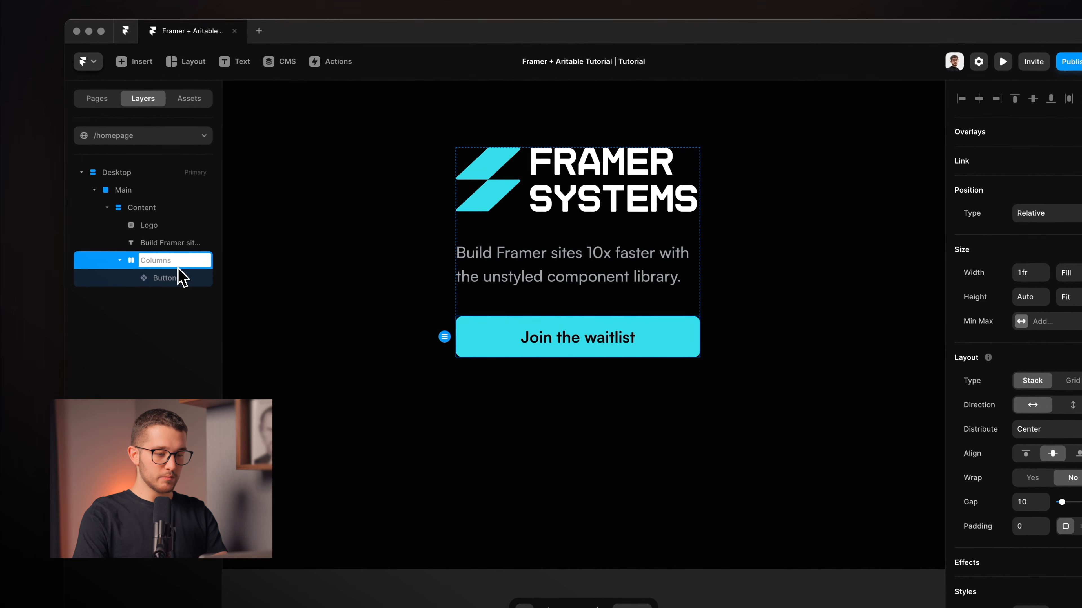
text(Button + Socia)
key(BackSpace)
text(ial)
key(Return)
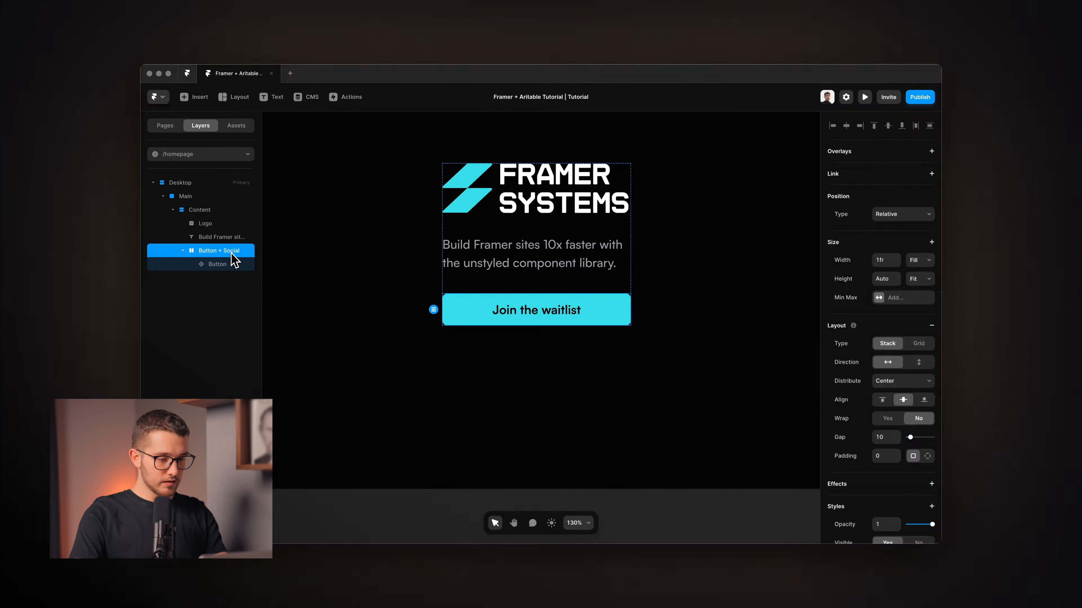
Check how the Button+Proof stack is laid out on the Home page and return to /homepage
click(183, 153)
click(184, 197)
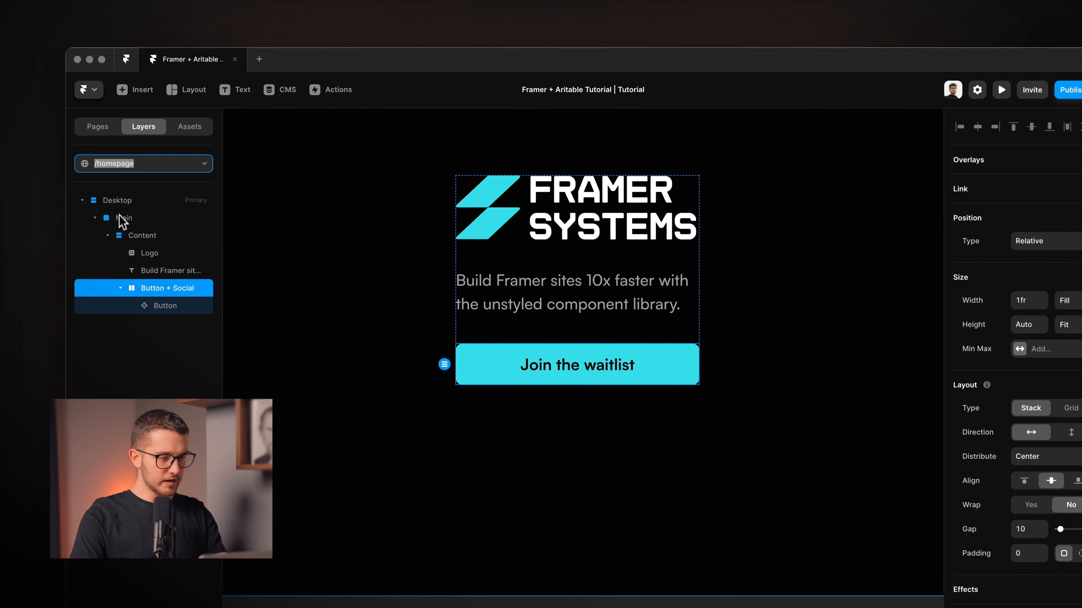
click(192, 158)
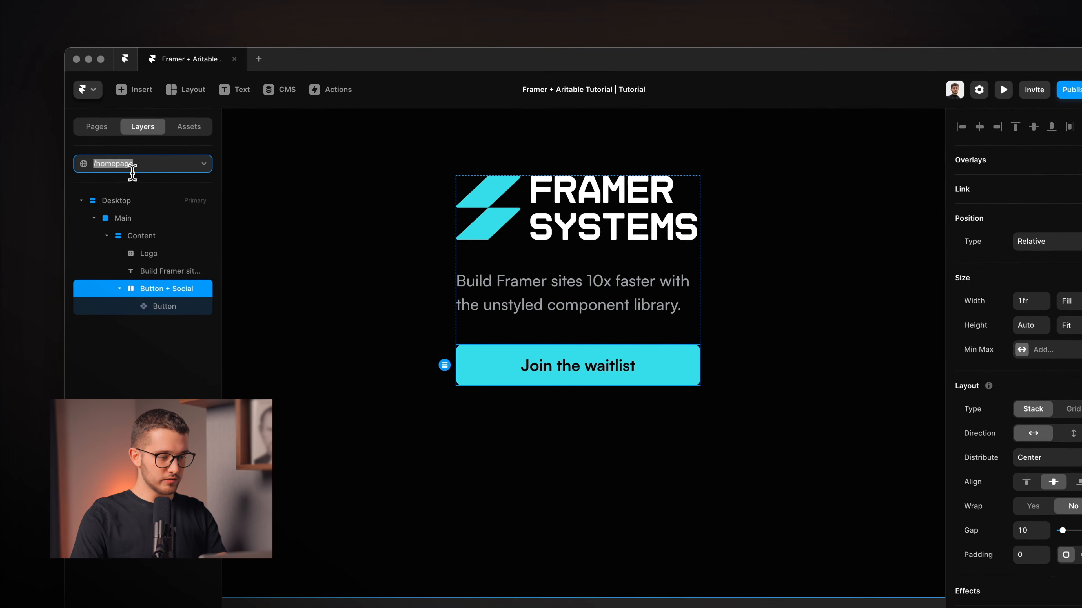
click(125, 205)
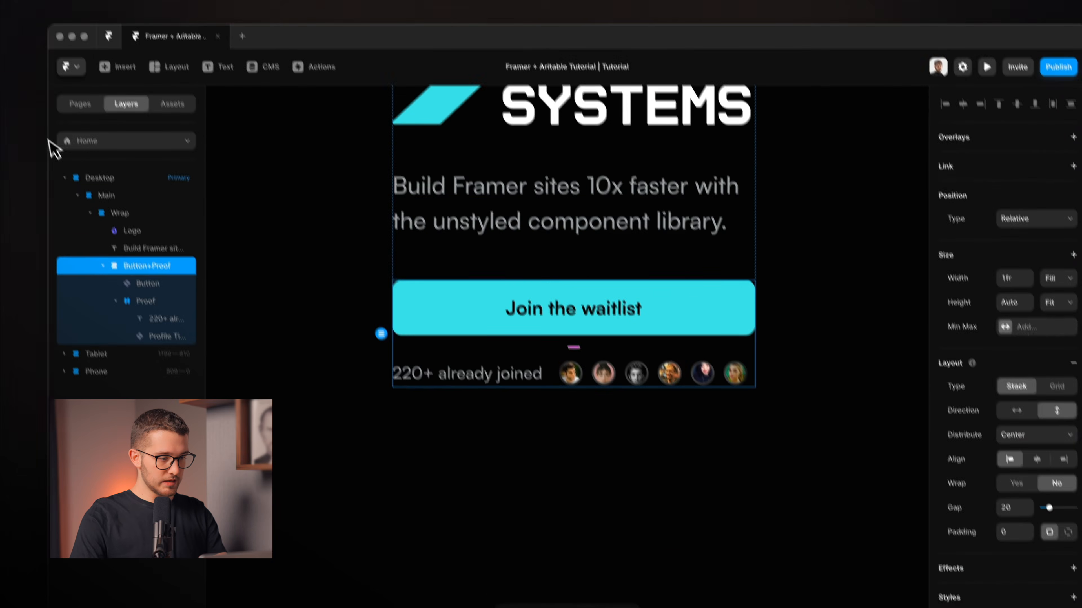
click(172, 104)
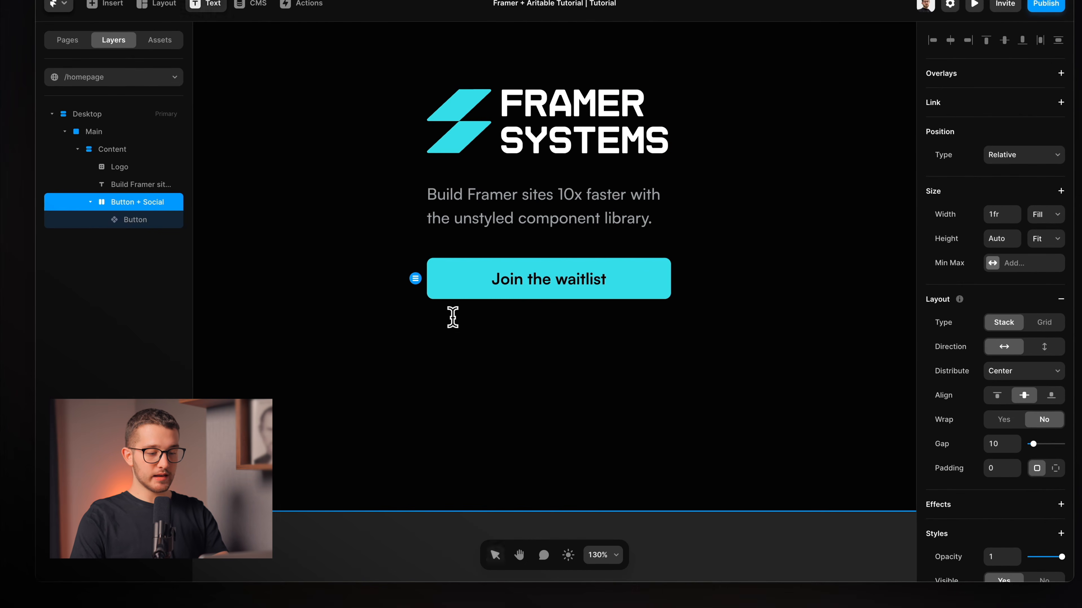
Add a text layer reading "56+ already joined" below the waitlist button
click(459, 328)
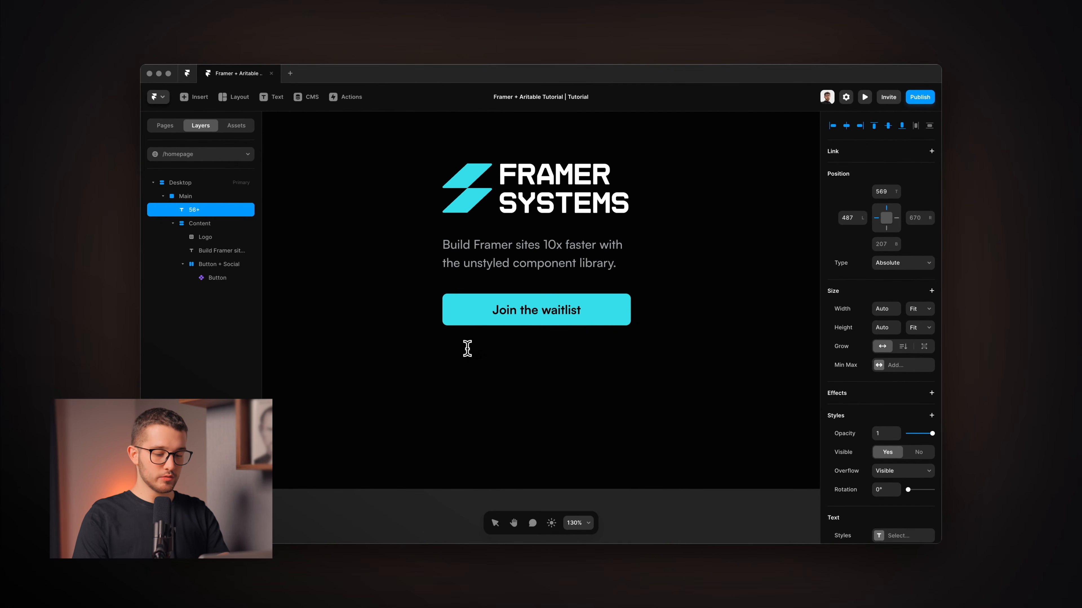
text(56+ lare)
key(BackSpace)
key(BackSpace)
key(BackSpace)
key(BackSpace)
text(already joined)
key(Escape)
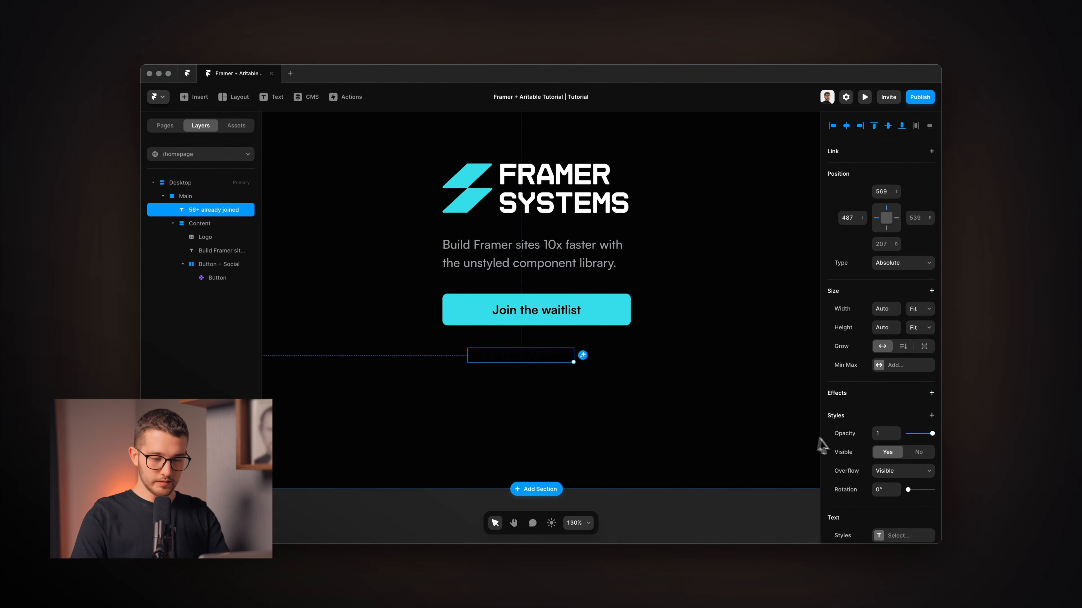
Apply color style 11 and Medium weight to the "56+ already joined" text
scroll(867, 452, down, 4)
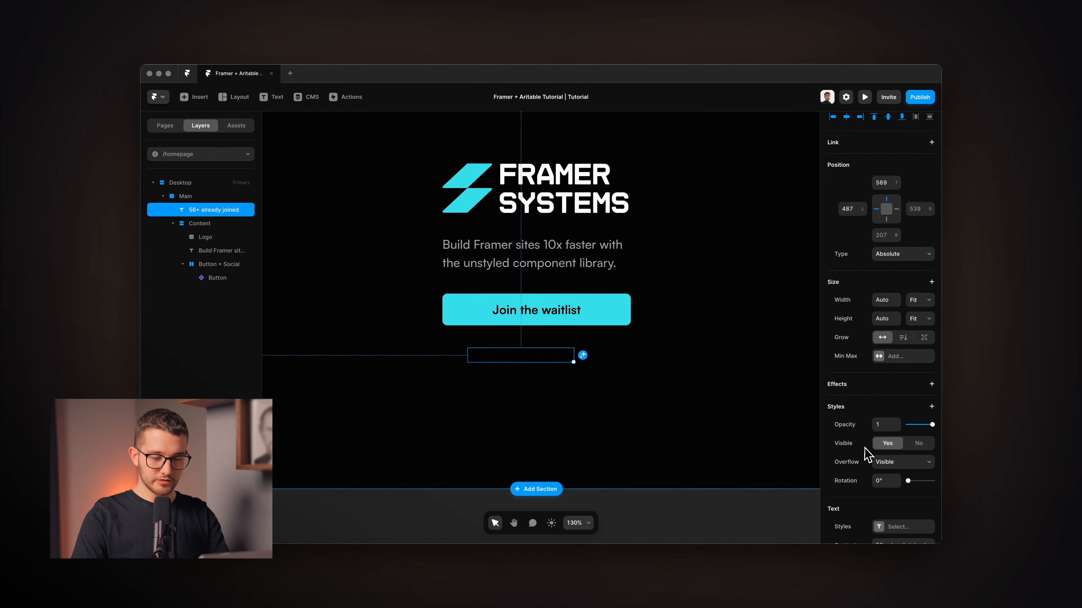
click(907, 454)
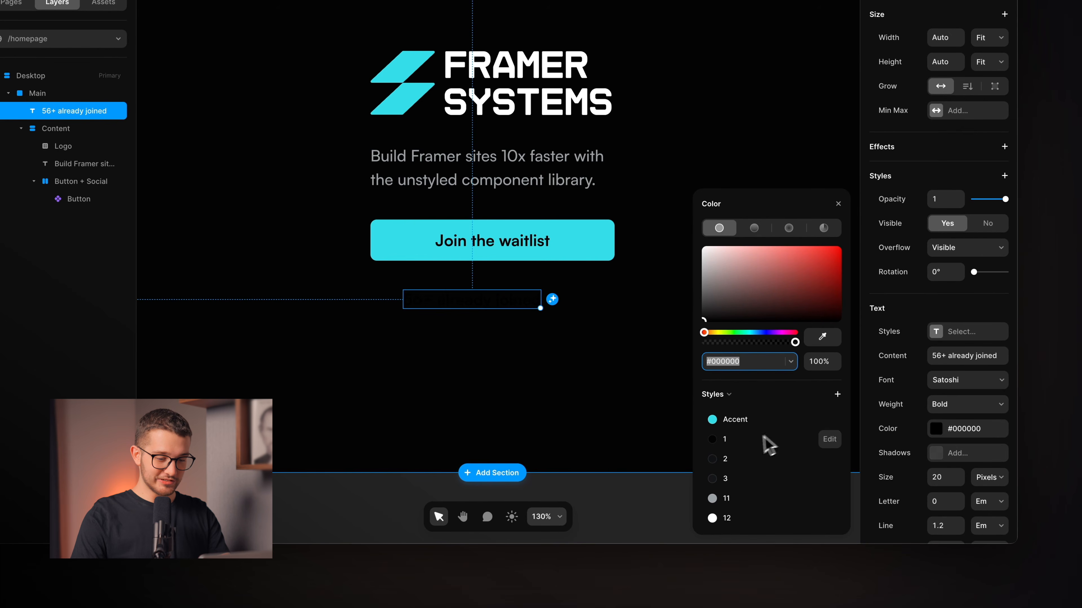
click(717, 524)
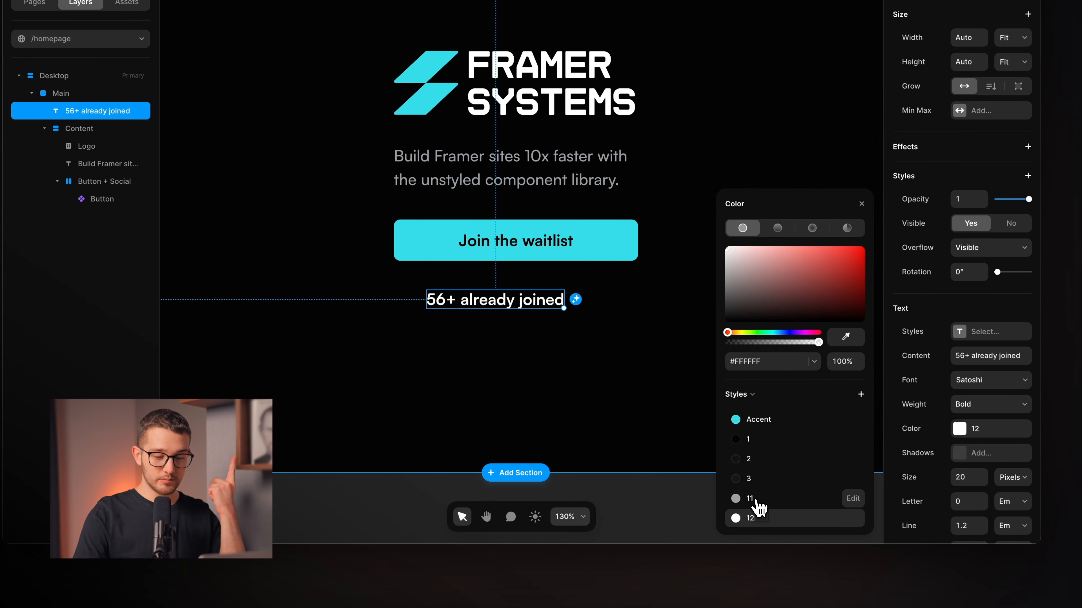
click(751, 498)
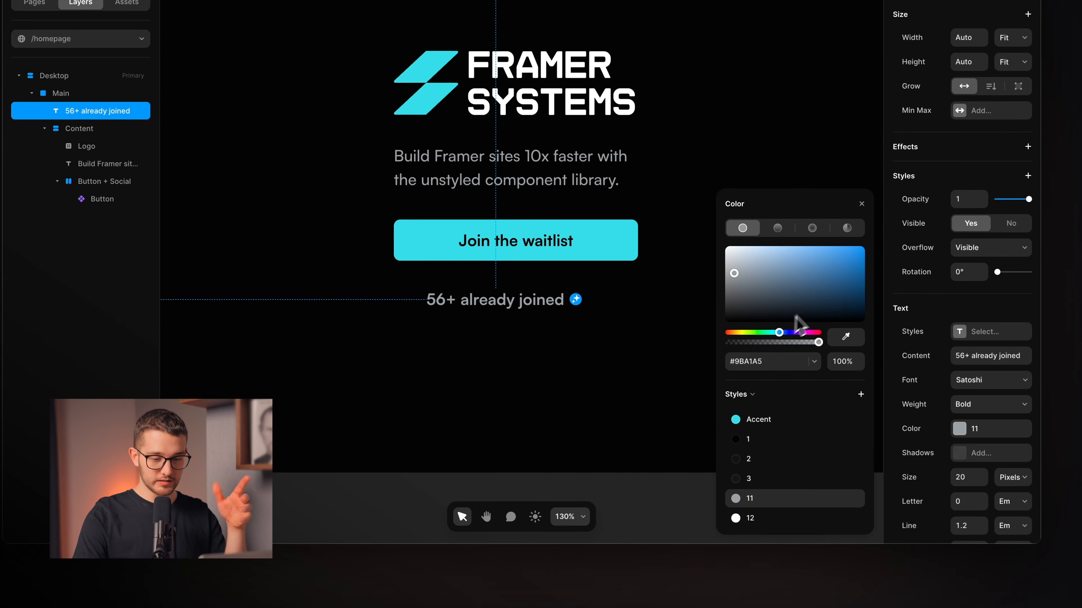
click(985, 408)
click(939, 379)
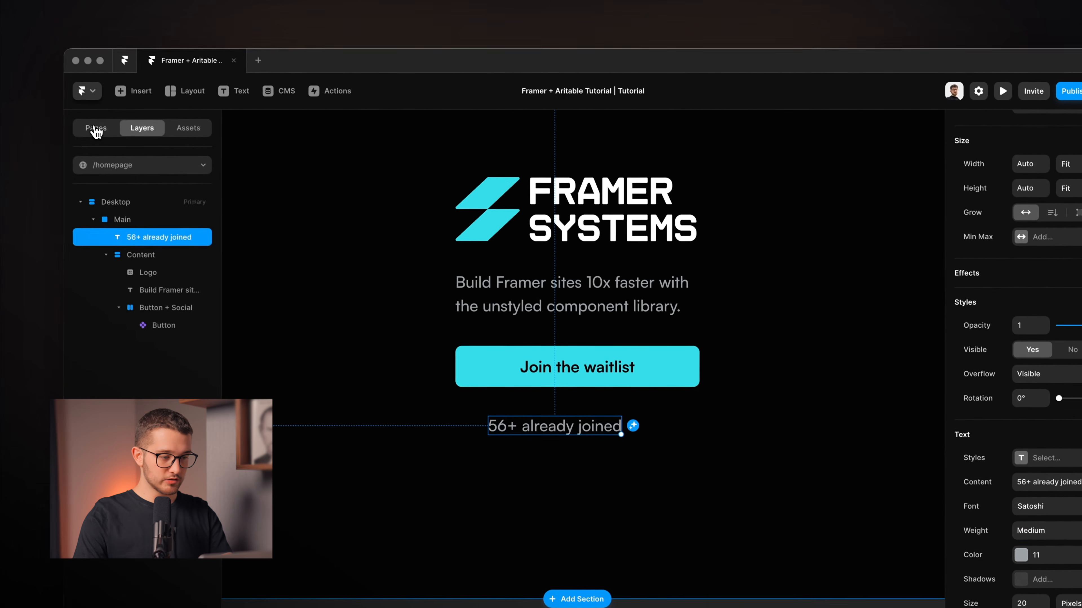
Detach the Base text style from the Home page's "220+ already joined" text to read its font settings, and return to /homepage
click(21, 19)
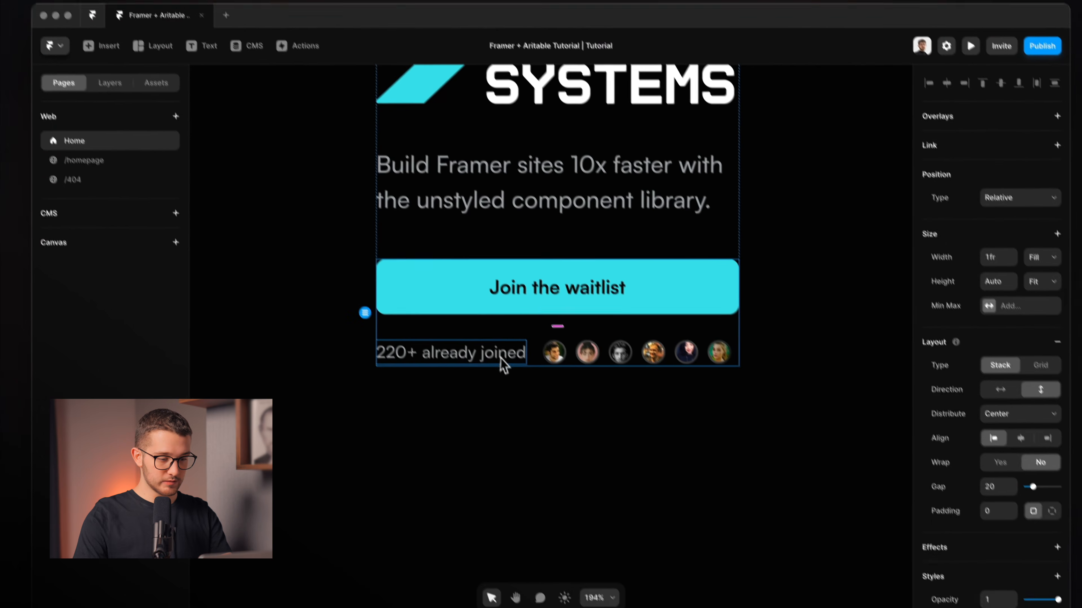
click(502, 360)
scroll(939, 394, down, 2)
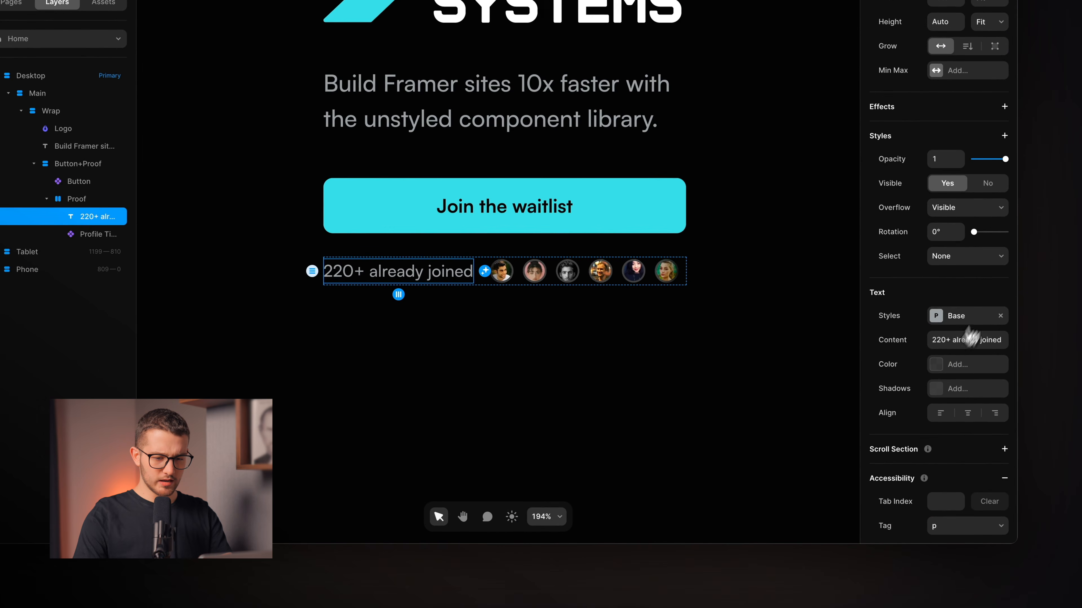
click(1001, 316)
scroll(947, 477, down, 2)
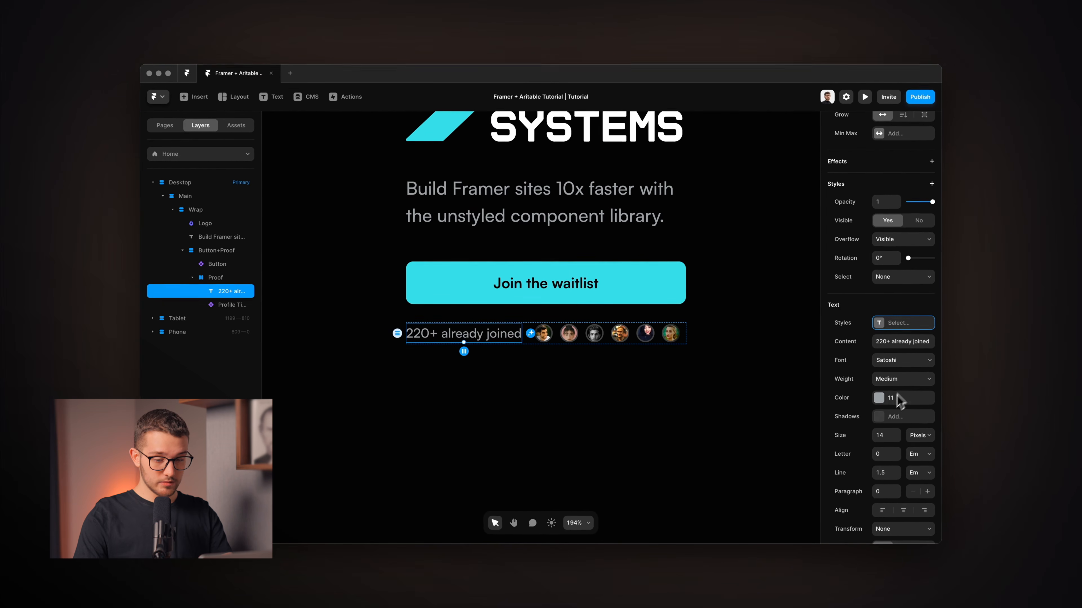
click(246, 151)
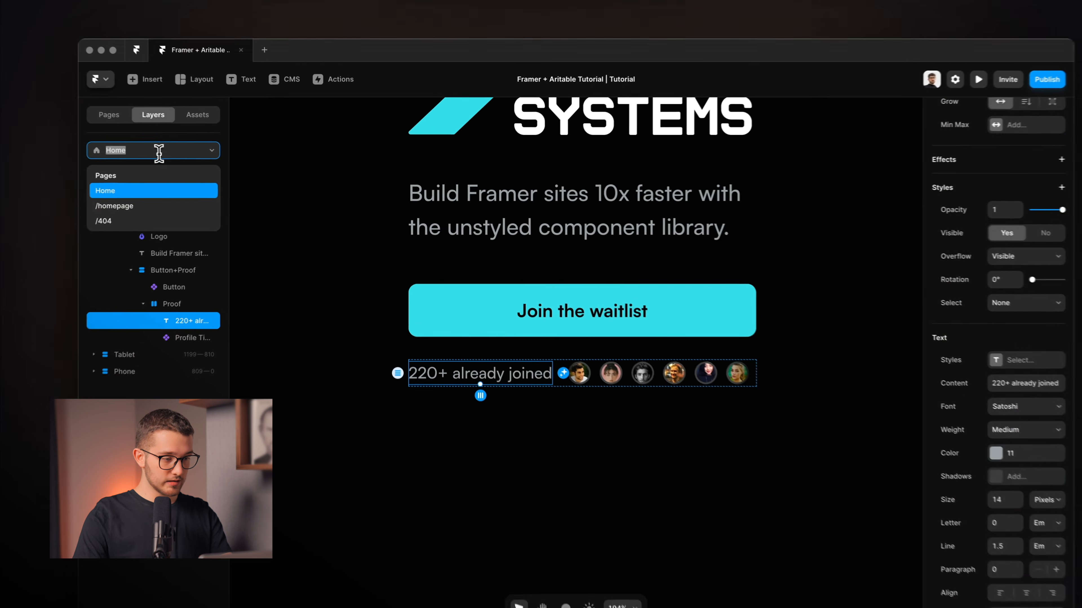
click(179, 205)
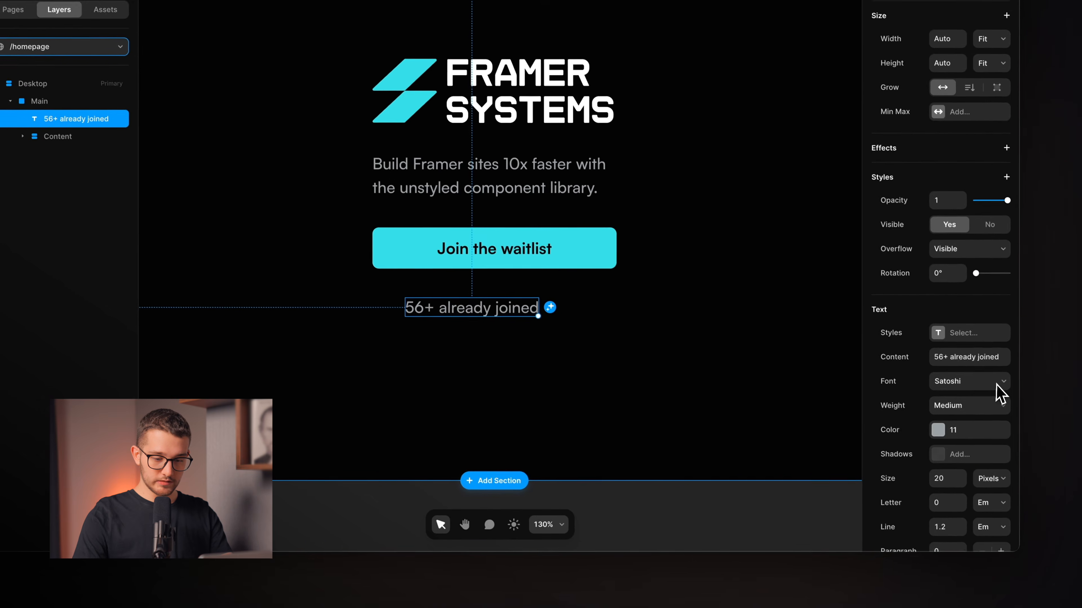
Set the font size of the "56+ already joined" text to 14 pixels
scroll(997, 409, down, 1)
click(975, 480)
click(1000, 421)
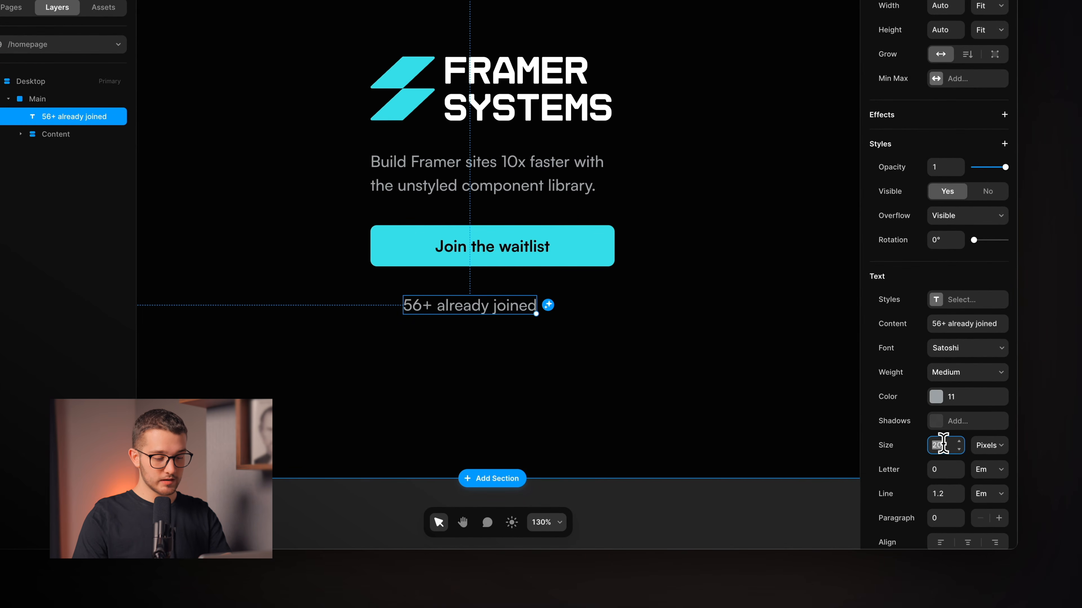
key(Return)
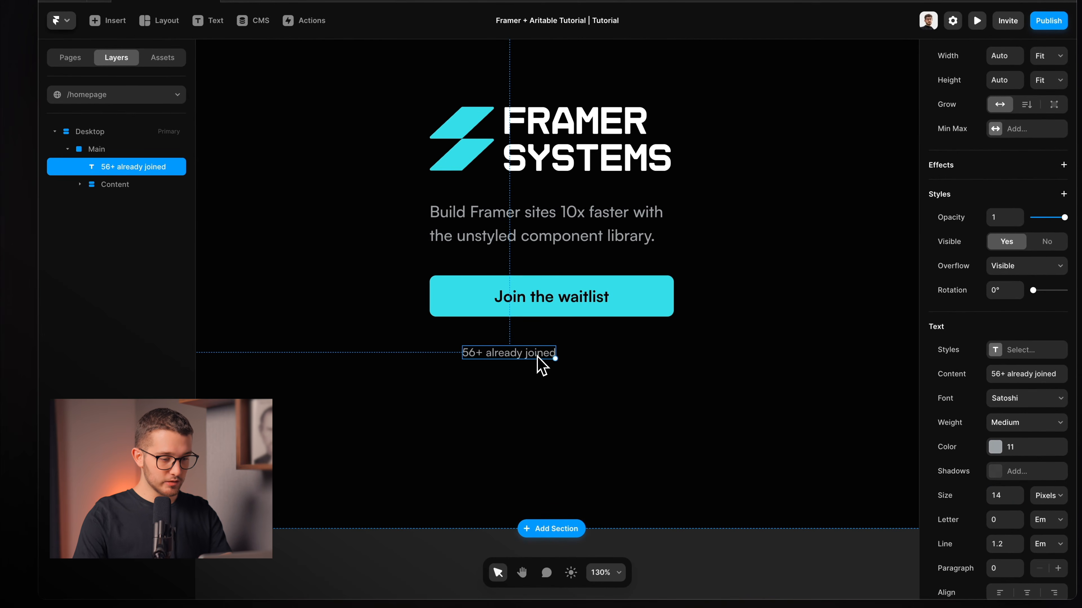
Wrap the waitlist button in a stack named "Button + Social" and nest the "56+ already joined" text inside it
click(524, 367)
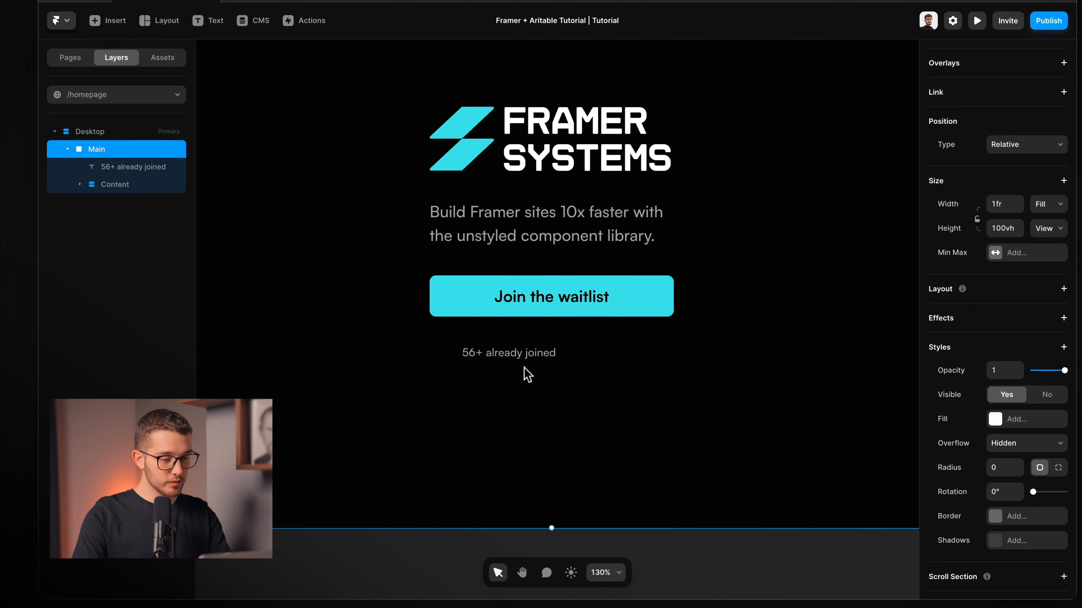
click(530, 362)
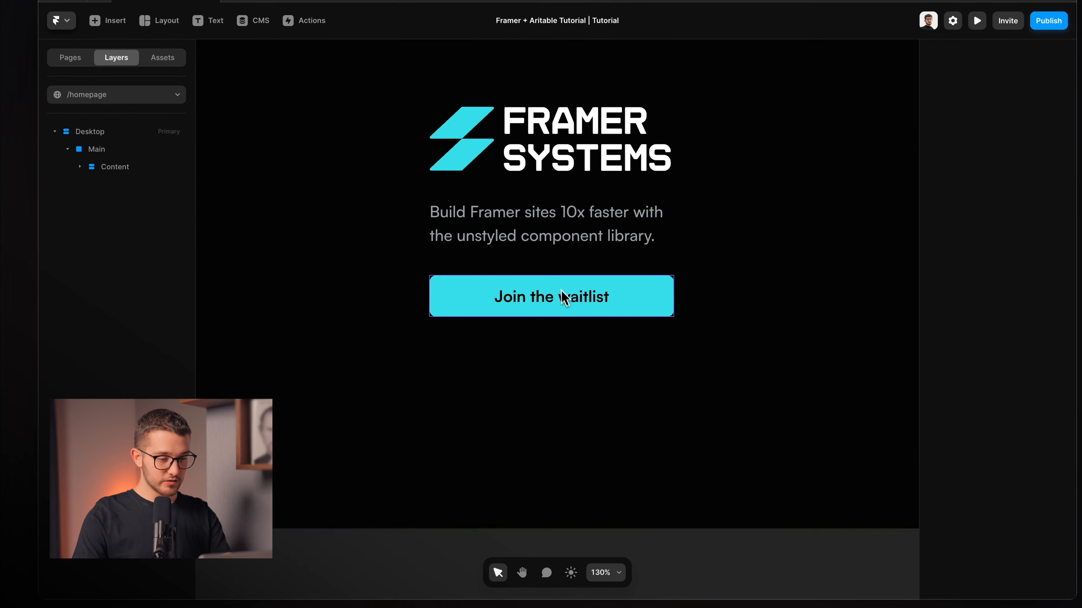
click(563, 299)
click(140, 220)
click(149, 255)
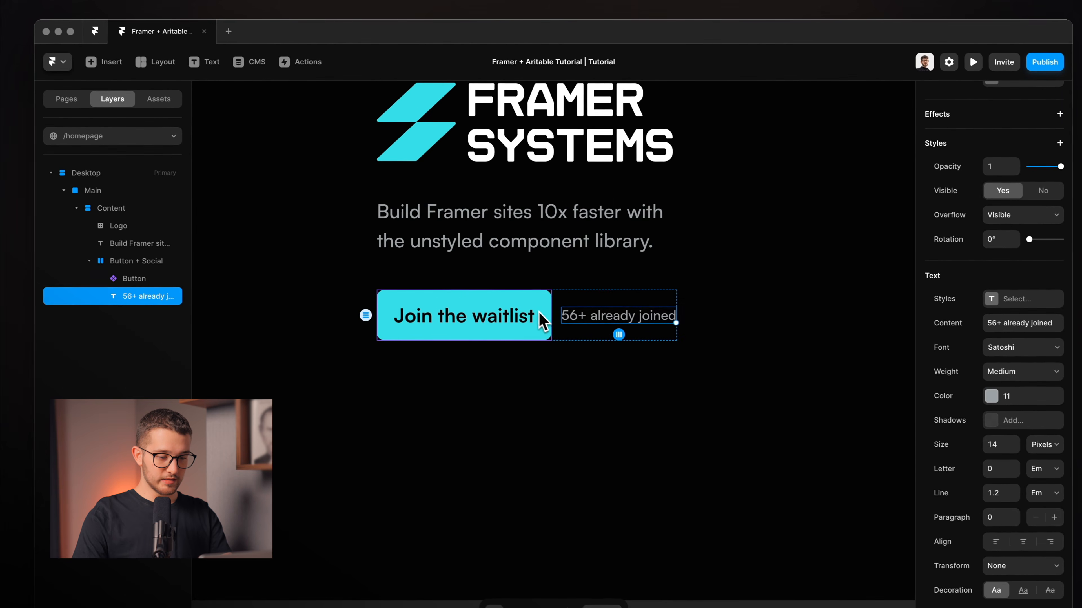
Make the Button + Social stack vertical and align its items to the left
click(561, 302)
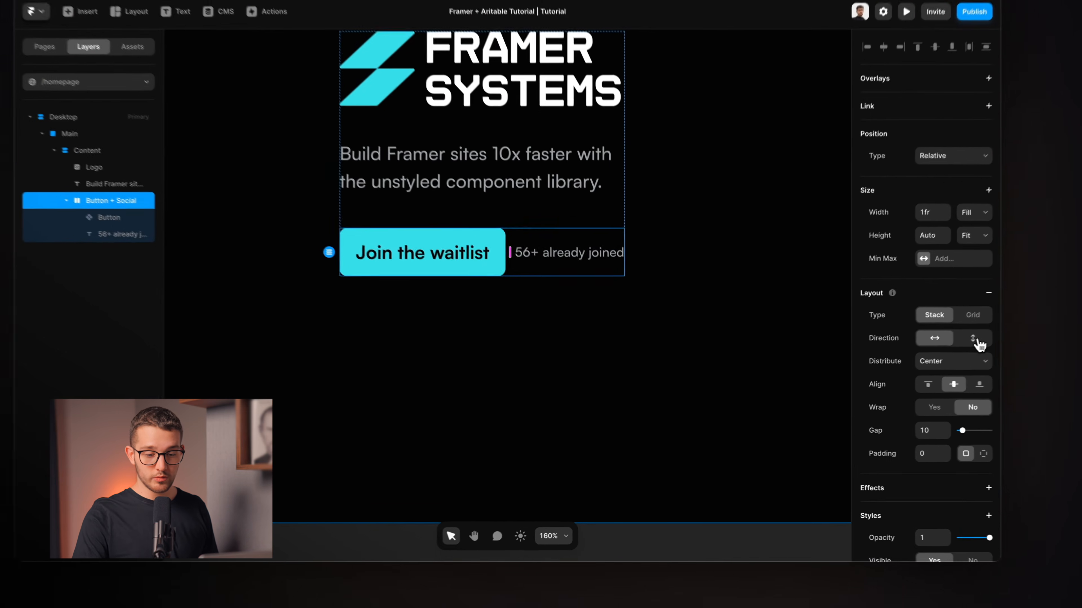
click(921, 363)
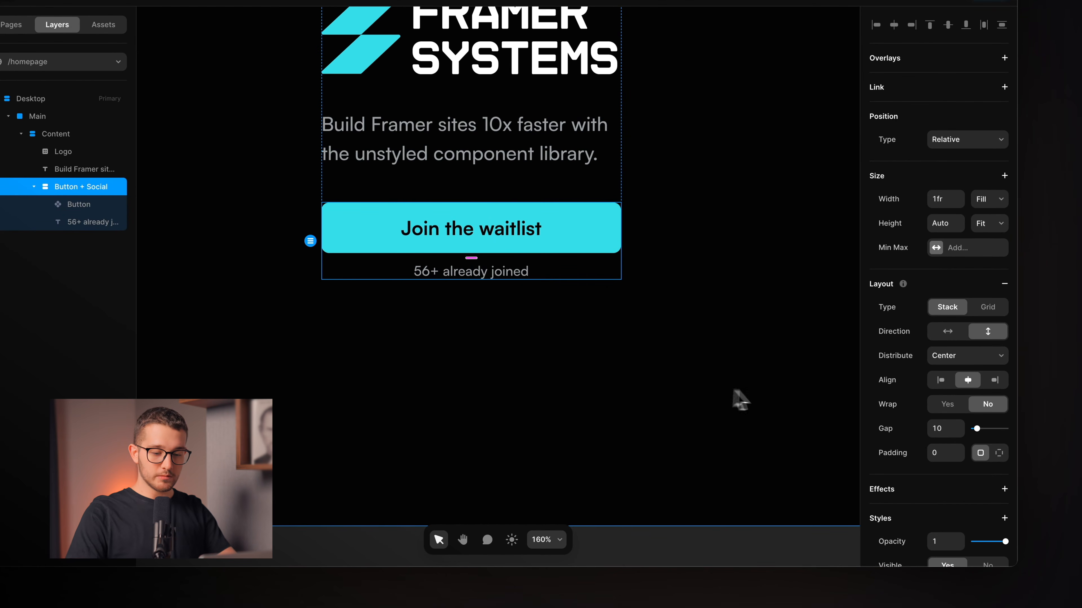
click(941, 380)
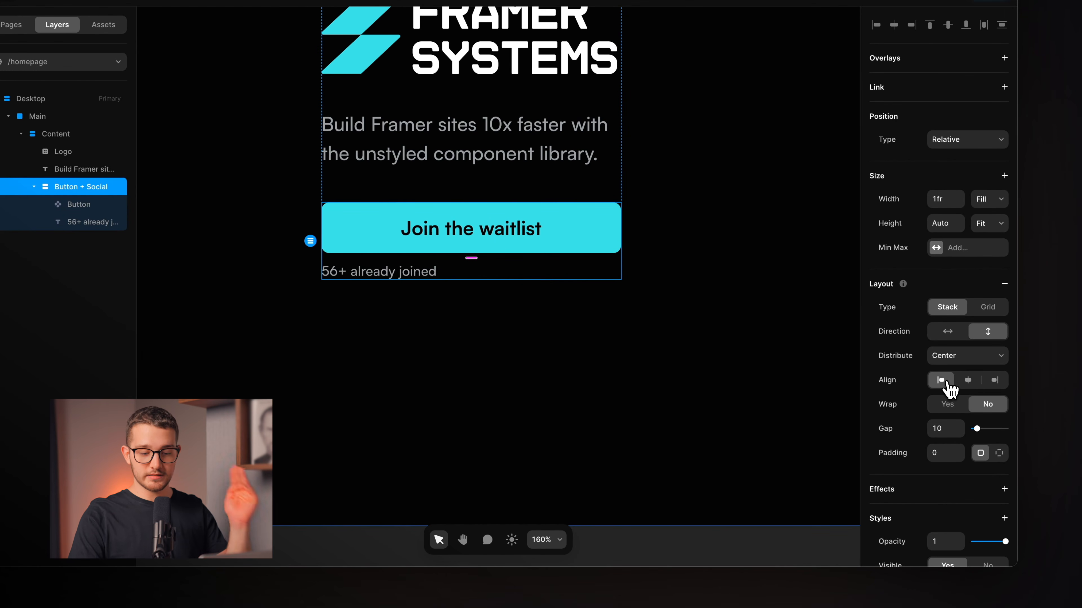
Wrap the "56+ already joined" text in its own stack and set that stack's width to Fill
click(413, 273)
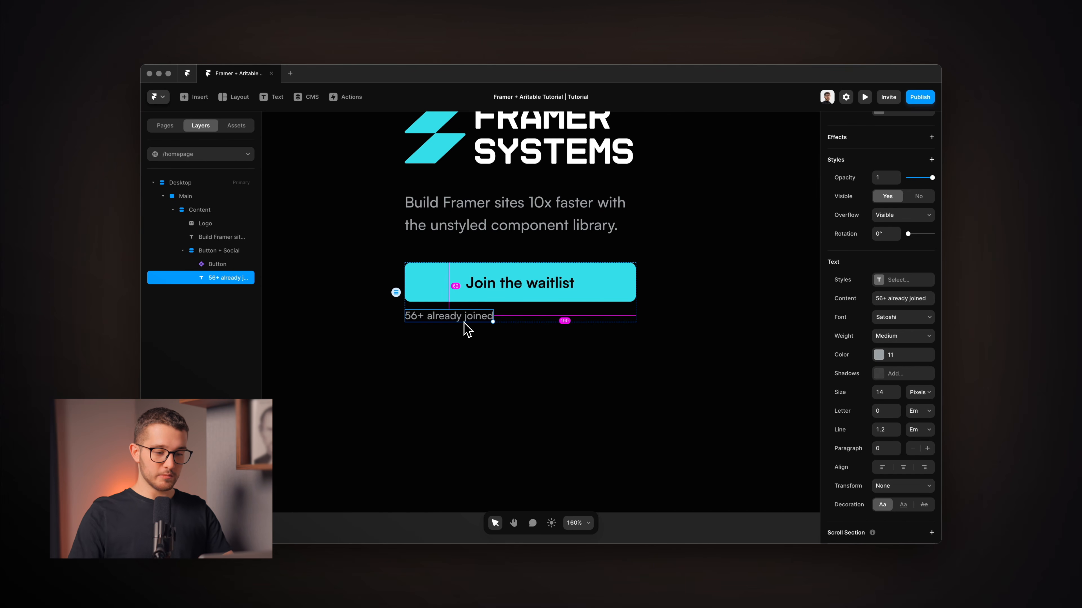
key(super+Return)
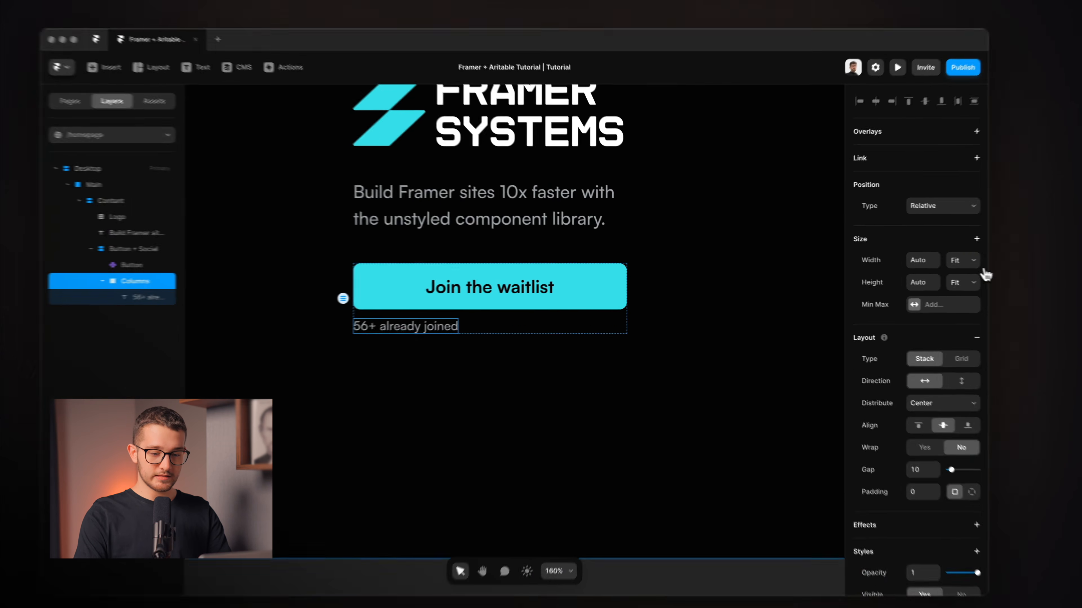
click(920, 260)
click(916, 256)
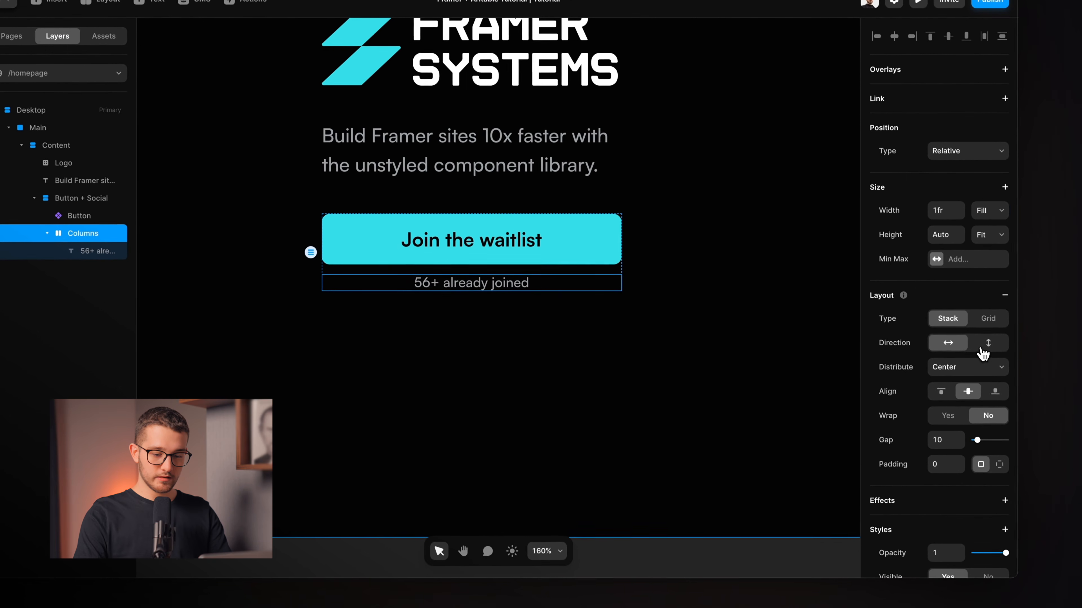
Keep the social proof text's stack horizontal and set its distribution to Start
click(984, 345)
click(940, 391)
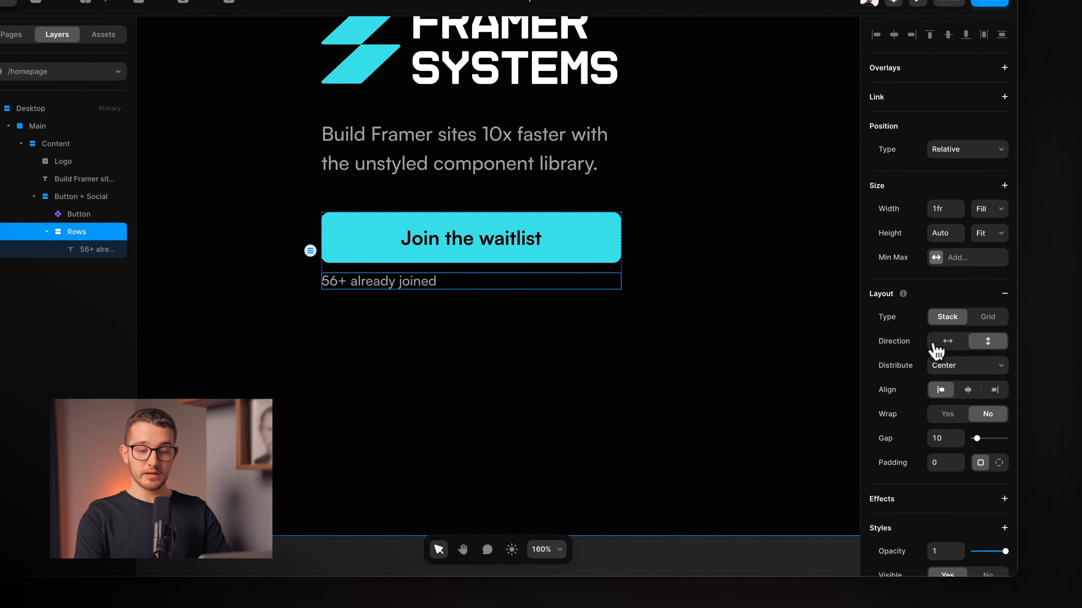
click(947, 342)
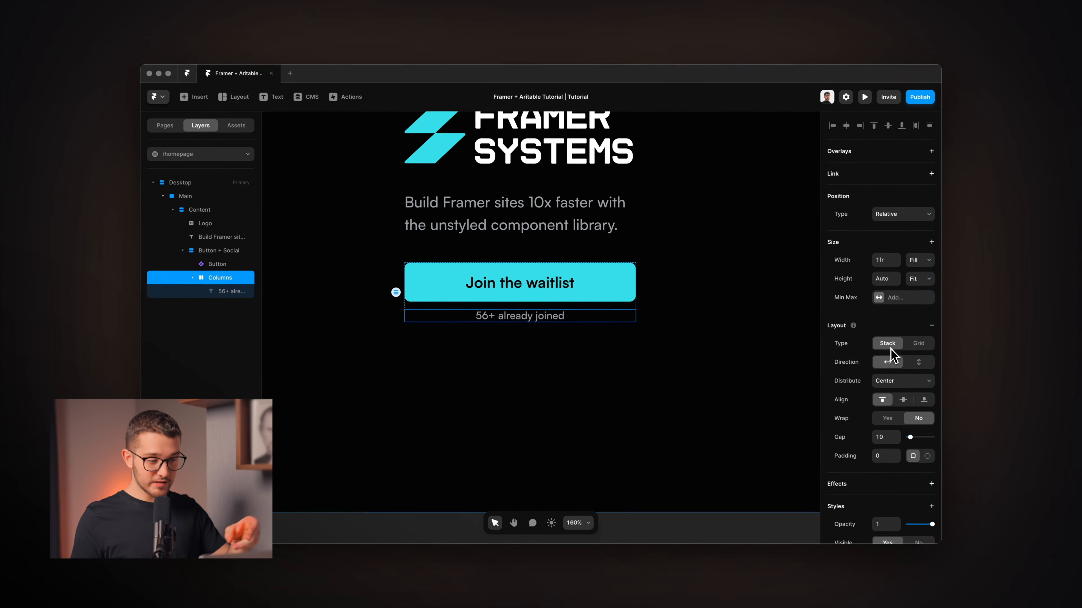
click(906, 382)
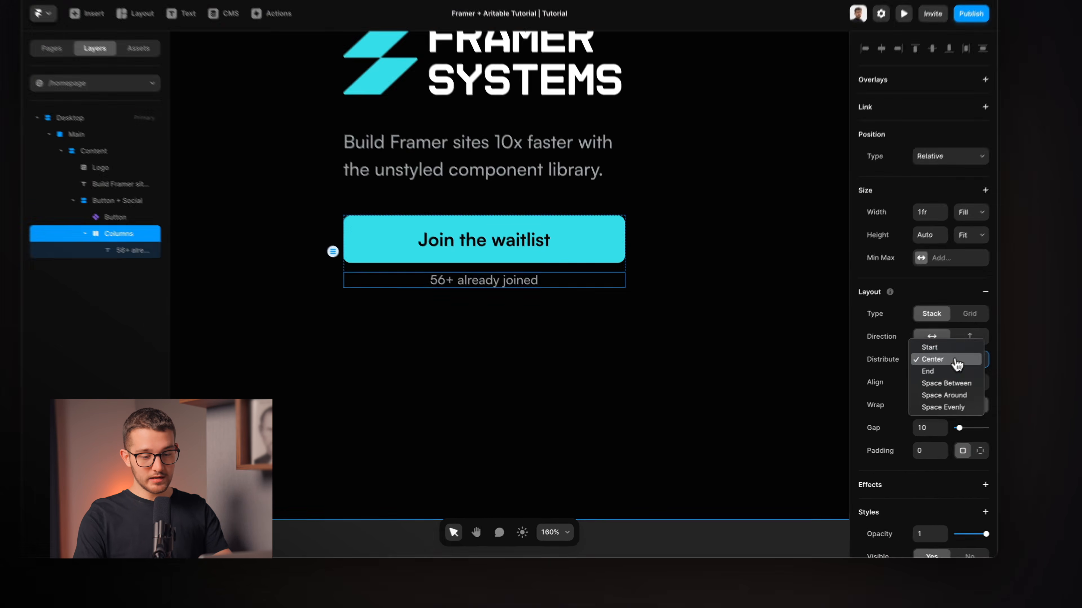
click(933, 347)
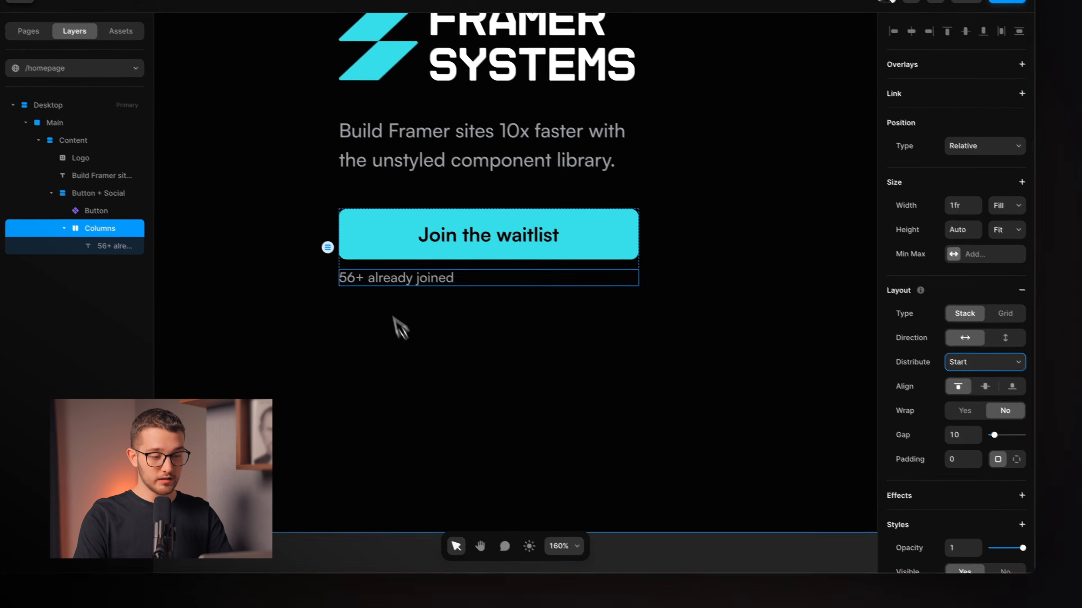
Set the gap of the Button + Social stack to 20
click(480, 275)
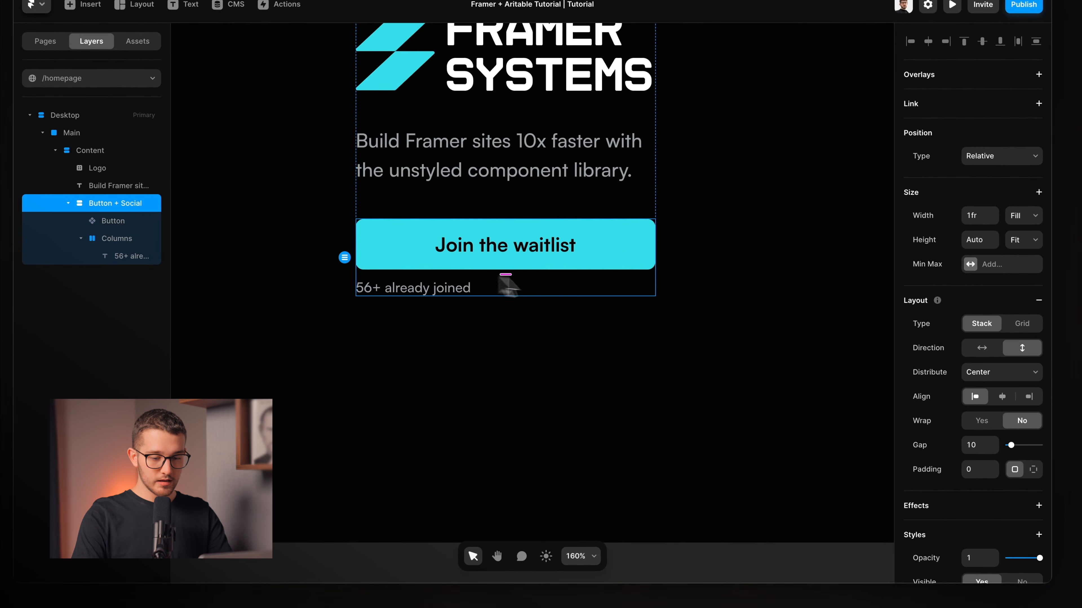
click(976, 447)
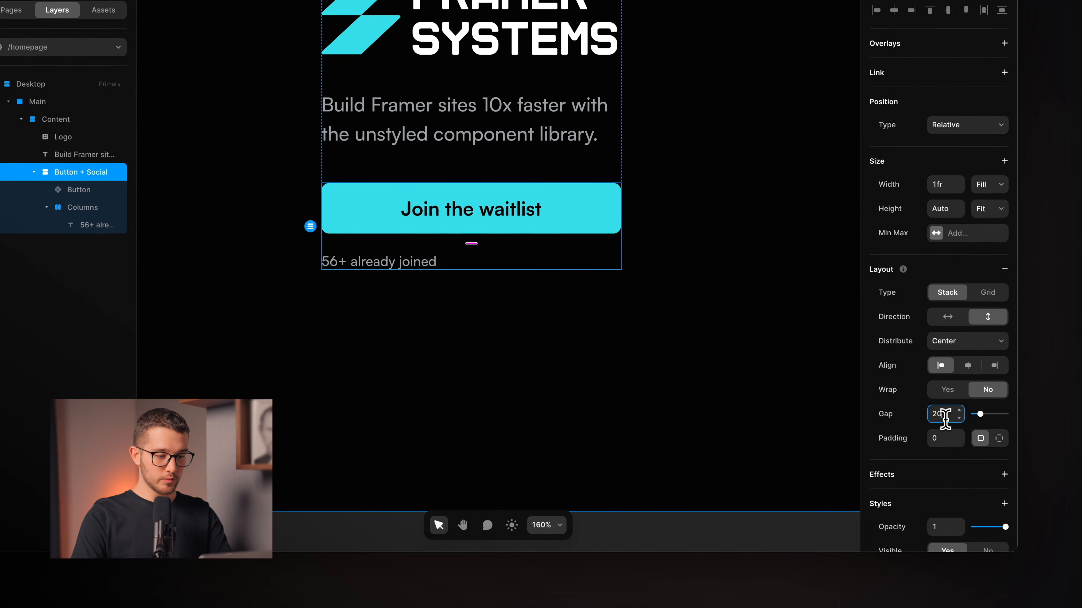
click(402, 226)
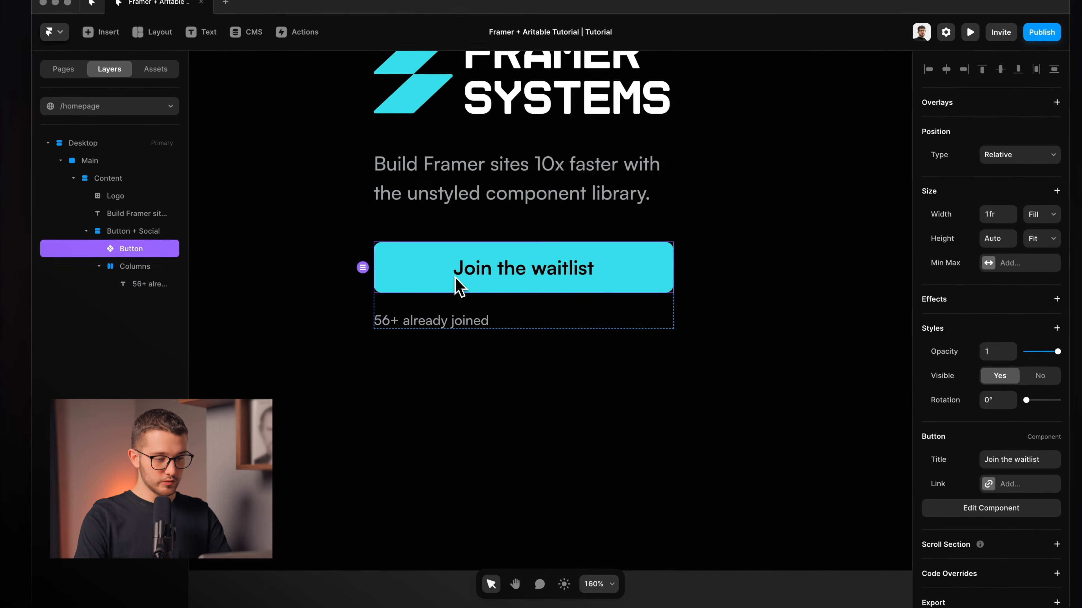
scroll(456, 285, up, 3)
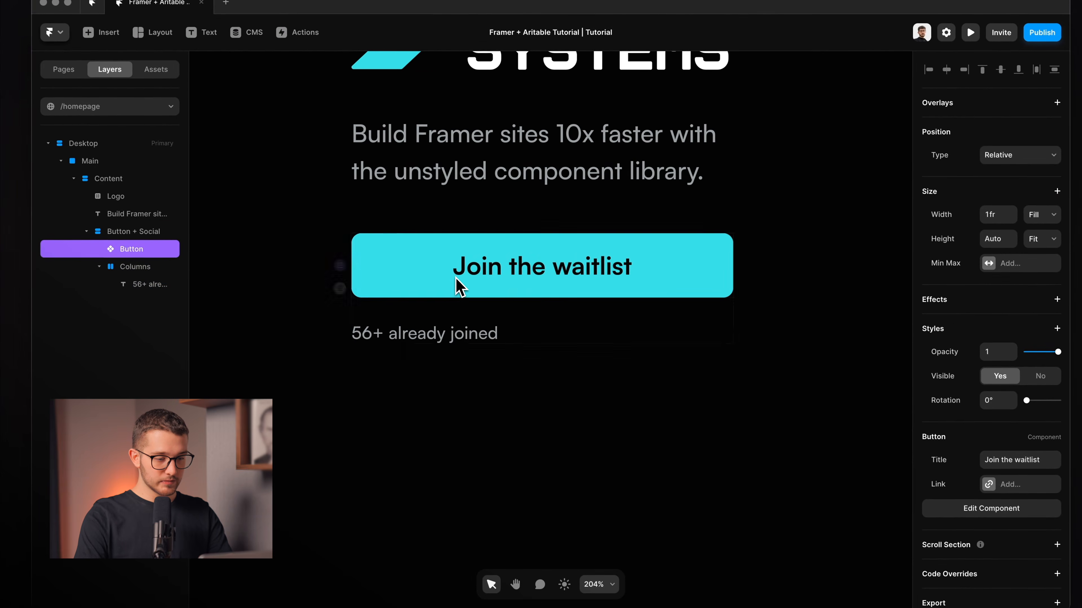
Draw a square frame about 18 × 18 beside the "56+ already joined" text
click(448, 335)
key(Escape)
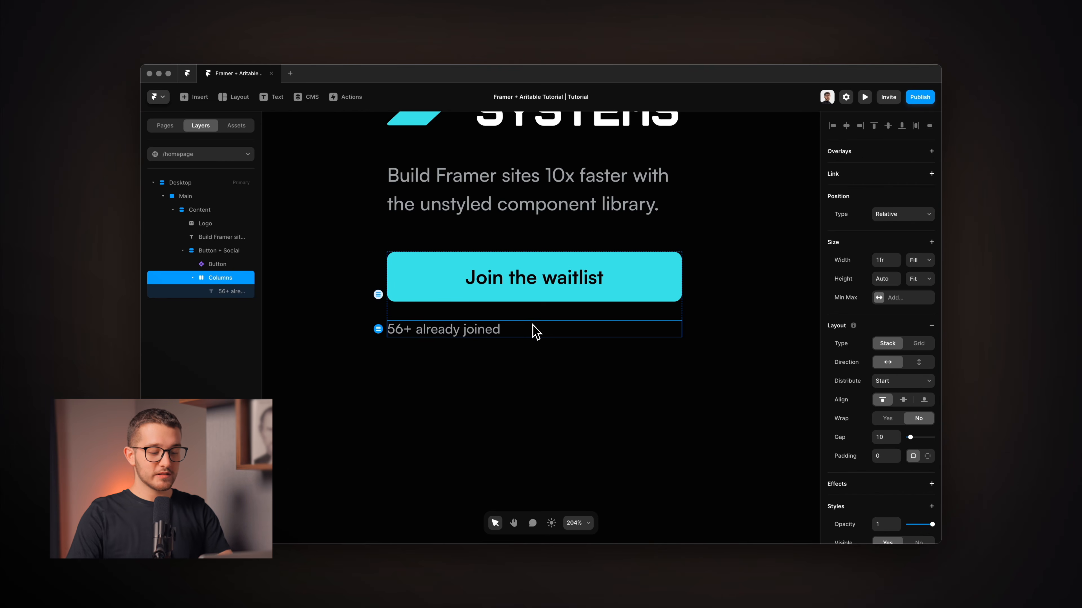
key(f)
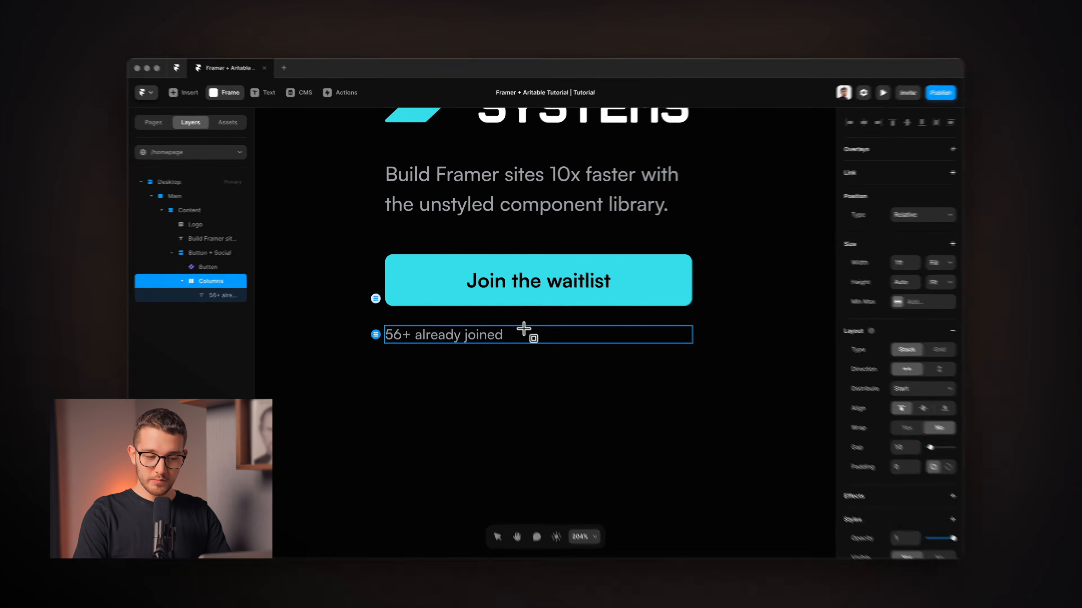
drag(522, 324, 544, 343)
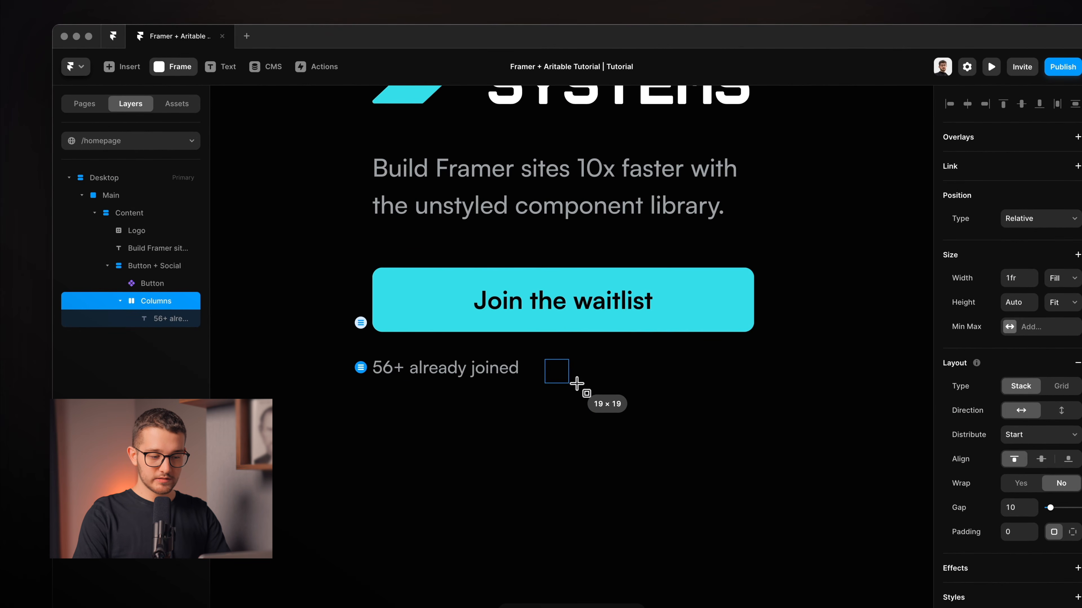
drag(576, 383, 576, 383)
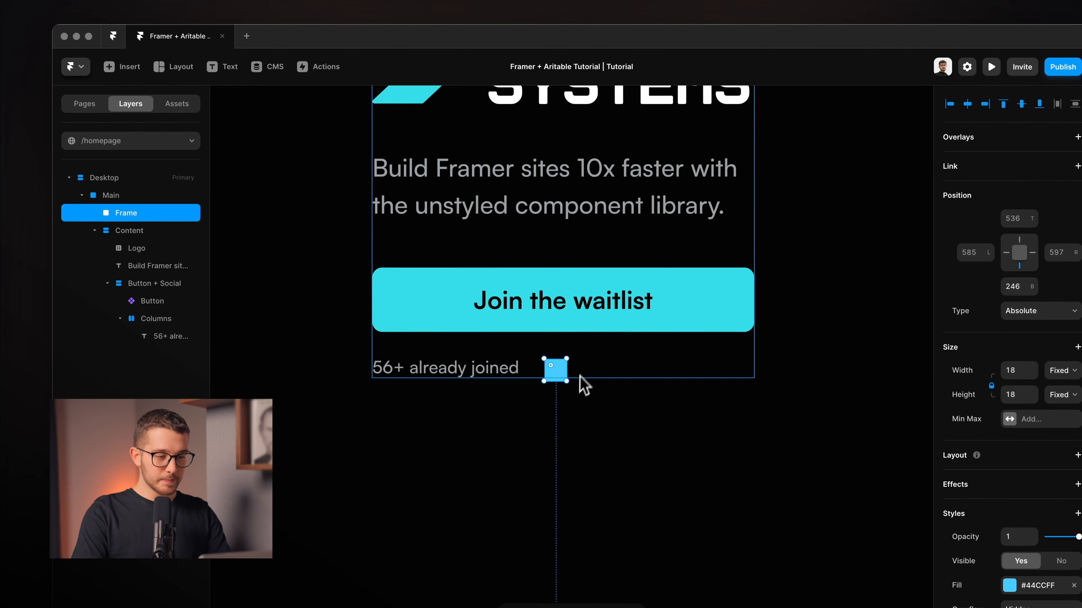
Check the size of a profile picture in the Home page's Profile Ticker component and return to /homepage
click(93, 134)
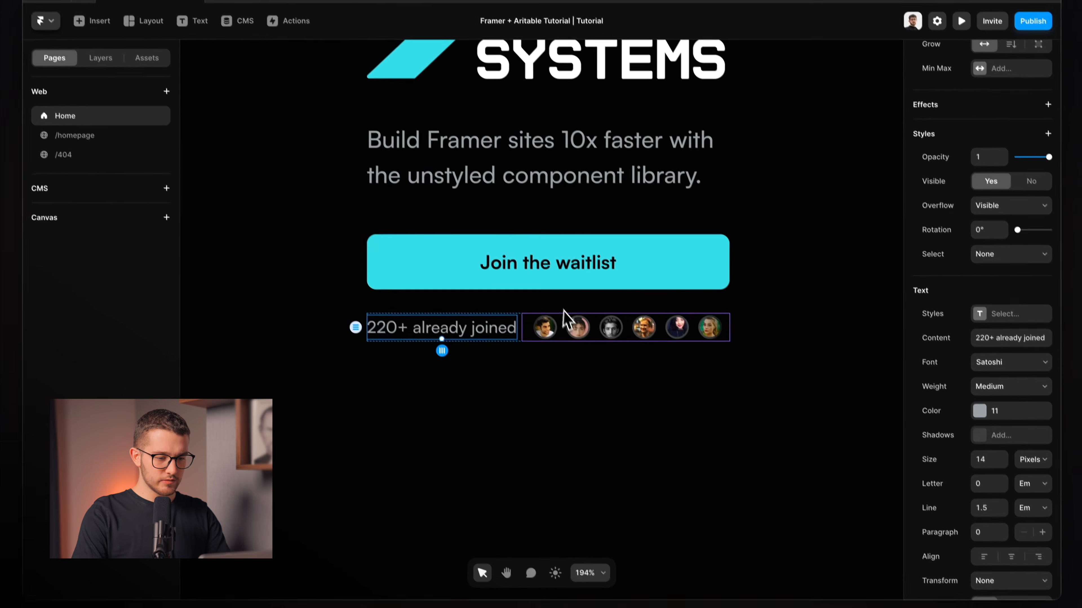
double_click(548, 332)
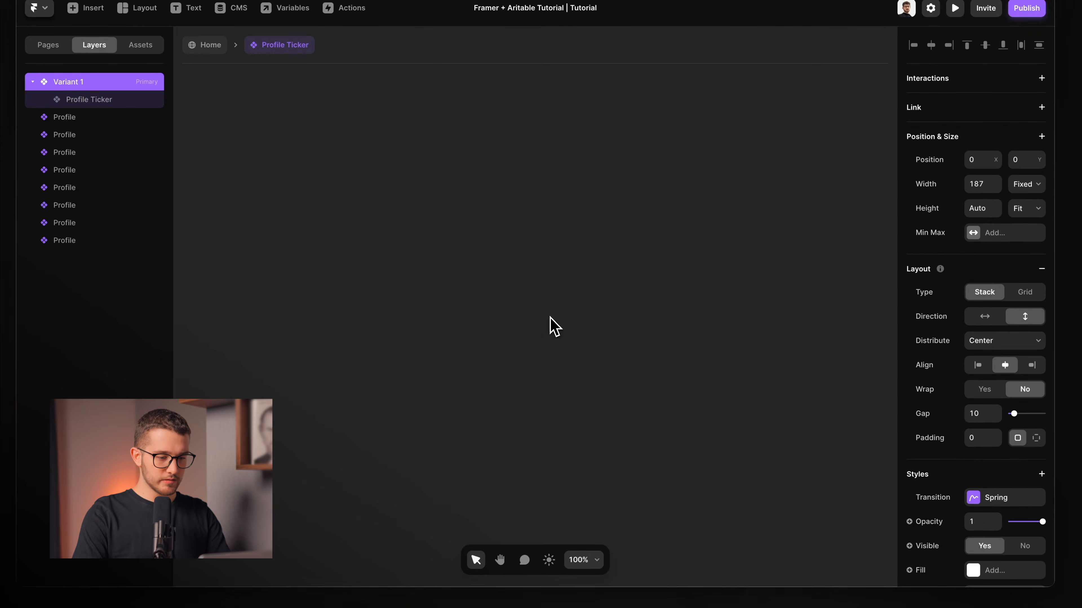
click(488, 279)
click(464, 459)
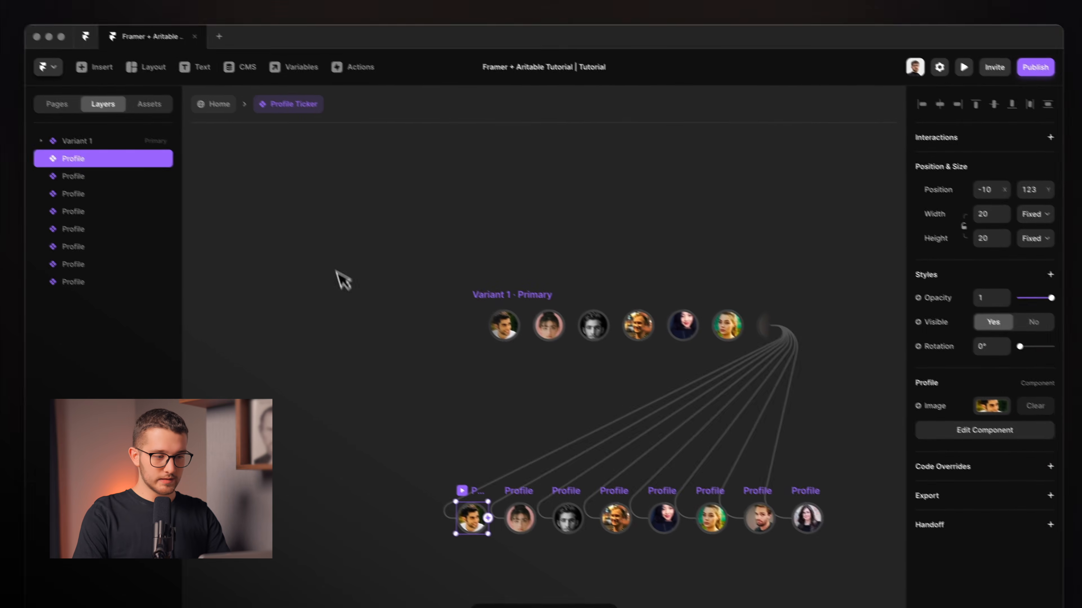
click(202, 45)
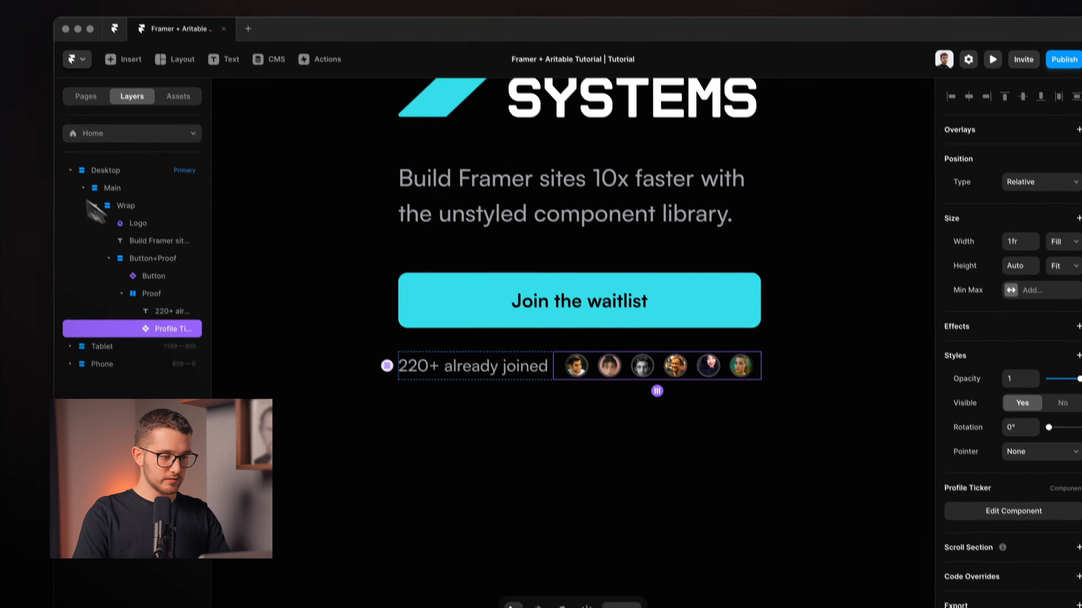
click(104, 154)
Size the square frame to 20 × 20 and move it into the Columns stack after the "56+ already joined" text
click(102, 221)
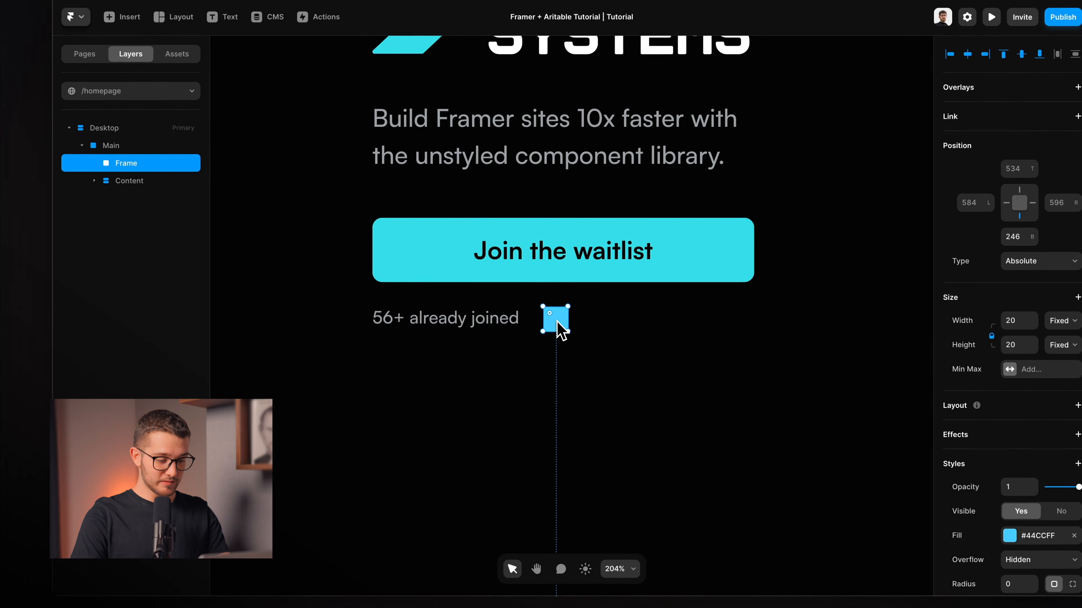
mouse_move(561, 332)
mouse_down()
mouse_move(561, 412)
mouse_move(546, 388)
mouse_move(545, 316)
mouse_move(551, 335)
mouse_up()
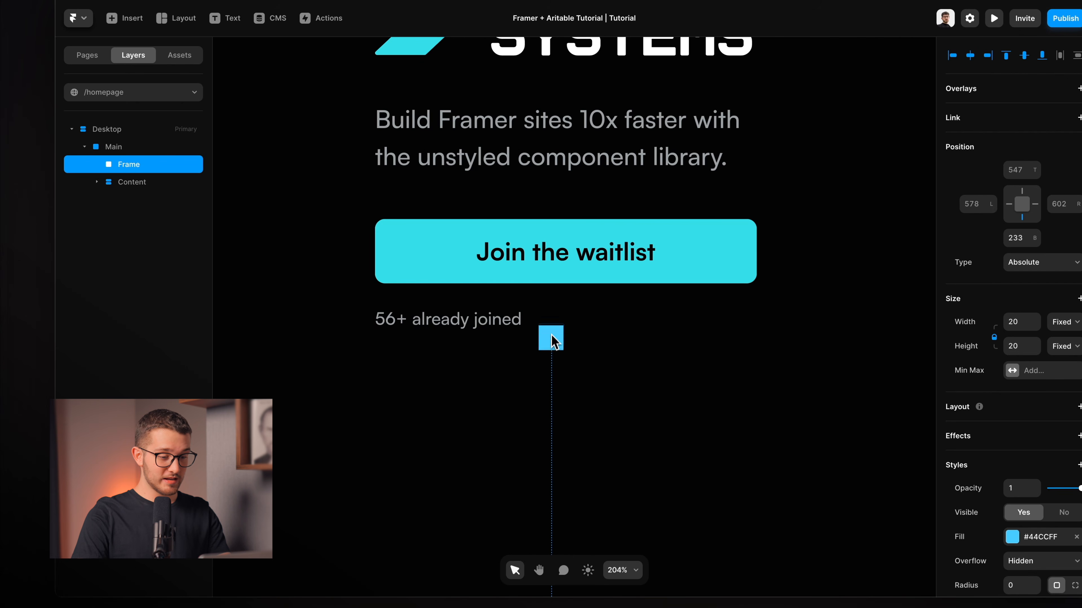
key(Delete)
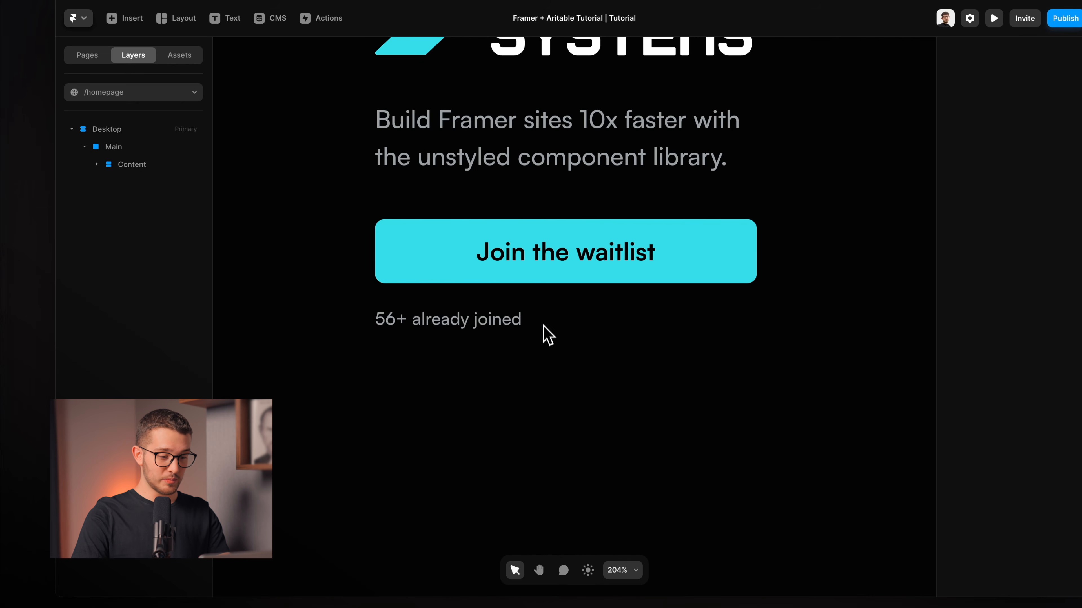
click(544, 327)
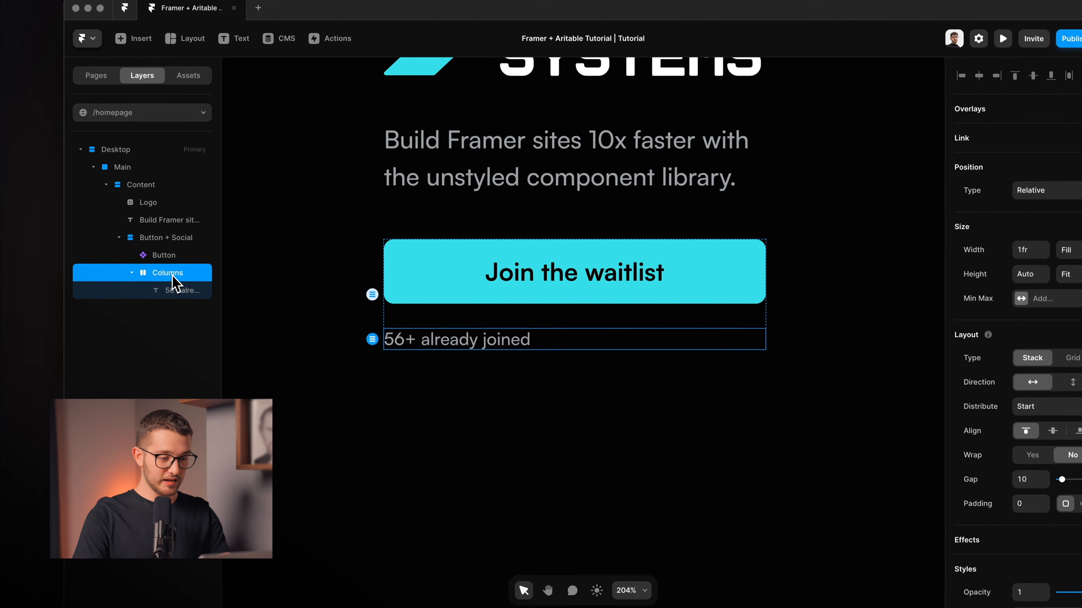
key(super+v)
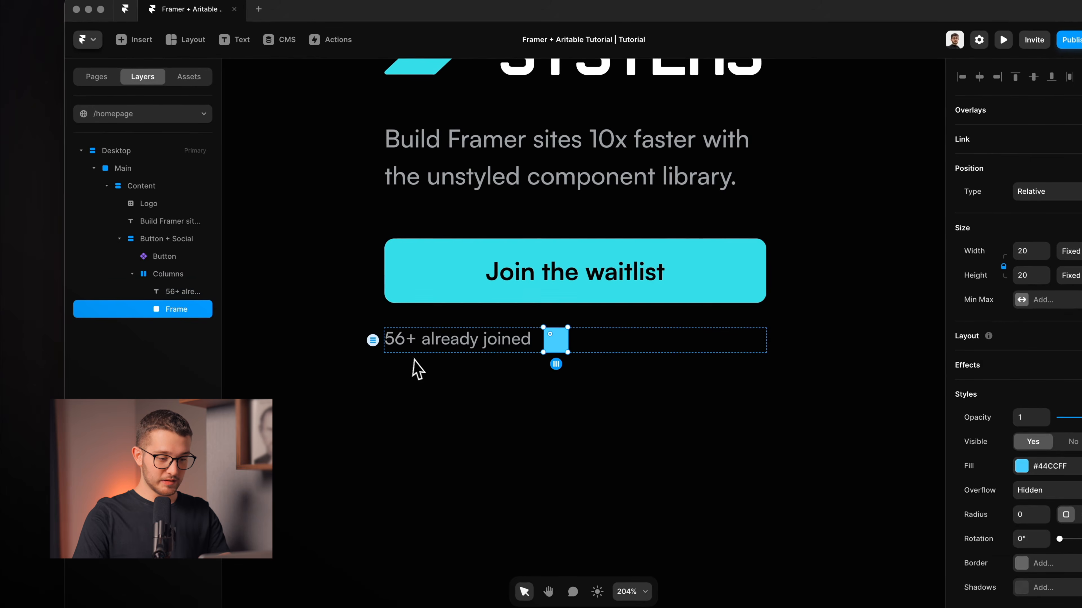
Center-align the items of the Columns stack vertically and round the blue frame into a circle with radius 113
click(612, 340)
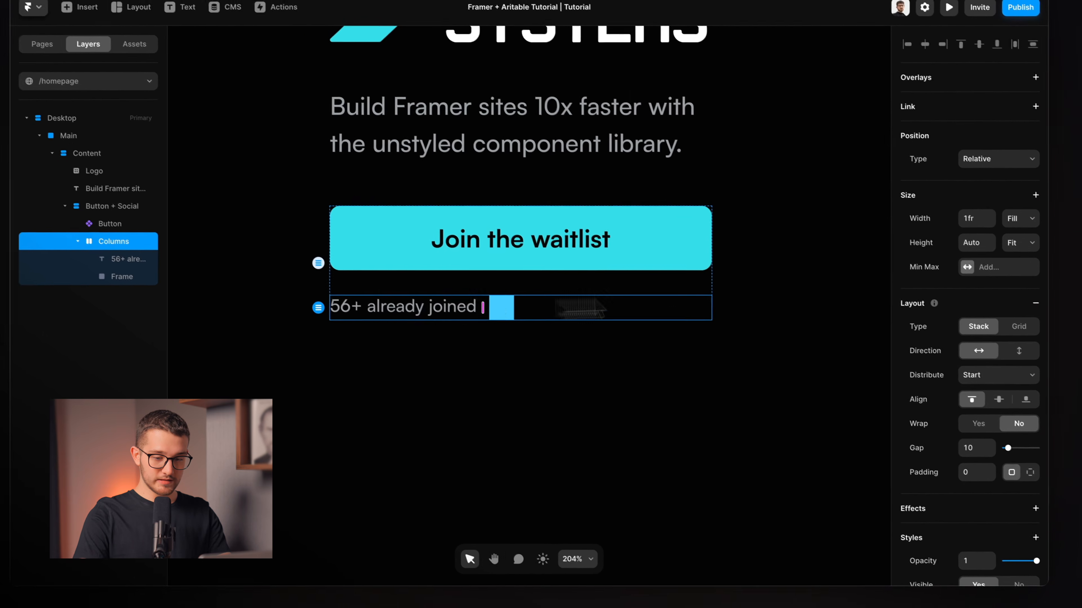
click(999, 399)
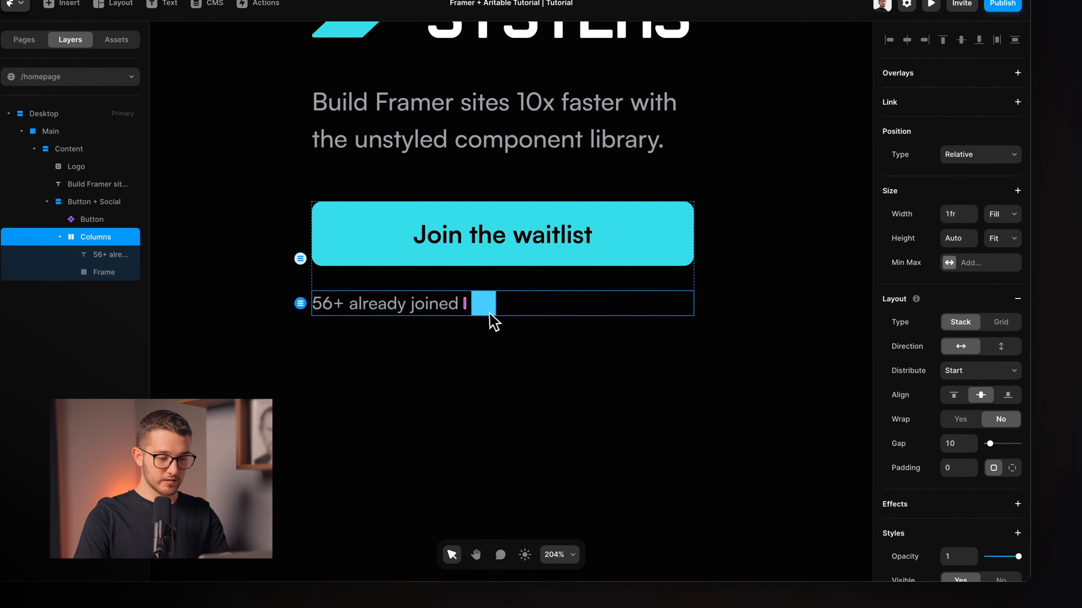
click(485, 307)
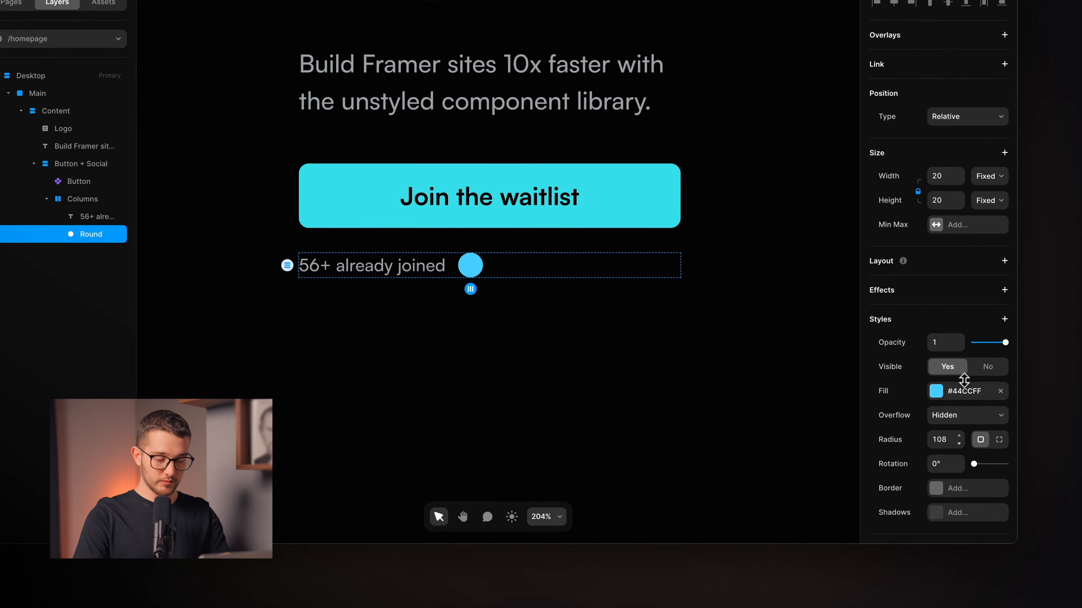
drag(964, 381, 964, 378)
Give the round frame a solid border of width 1 in color #3B3B3B
scroll(528, 285, up, 10)
scroll(375, 283, left, 2)
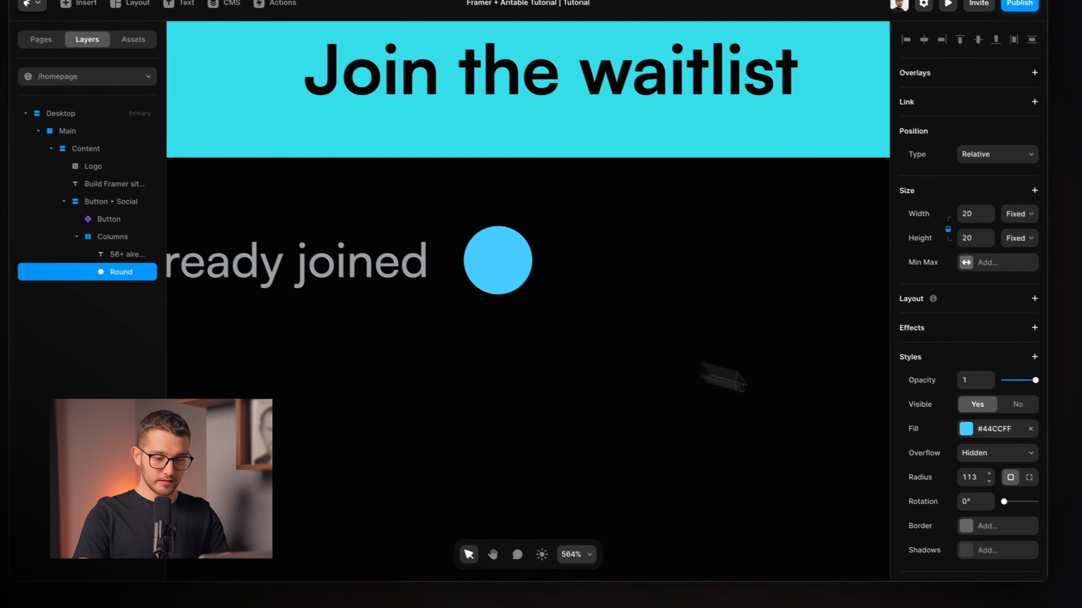
scroll(930, 456, down, 3)
click(980, 467)
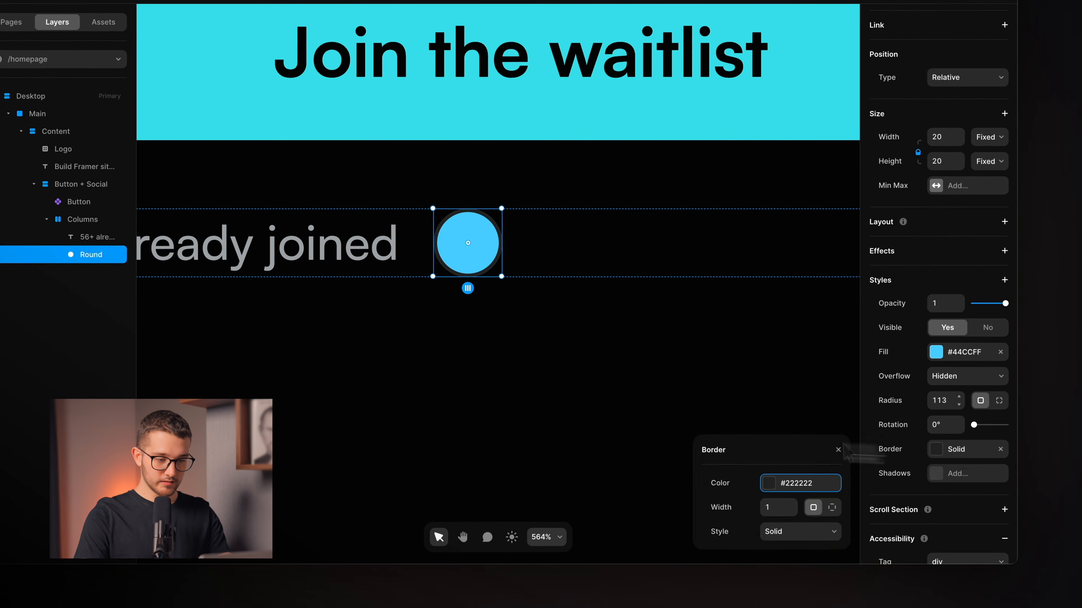
click(794, 486)
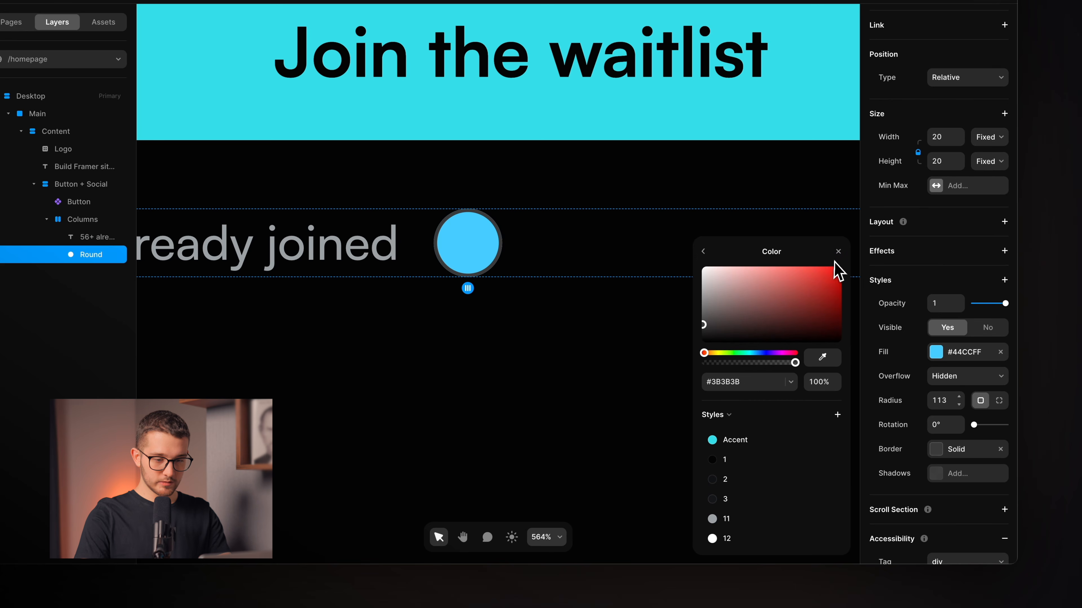
click(703, 252)
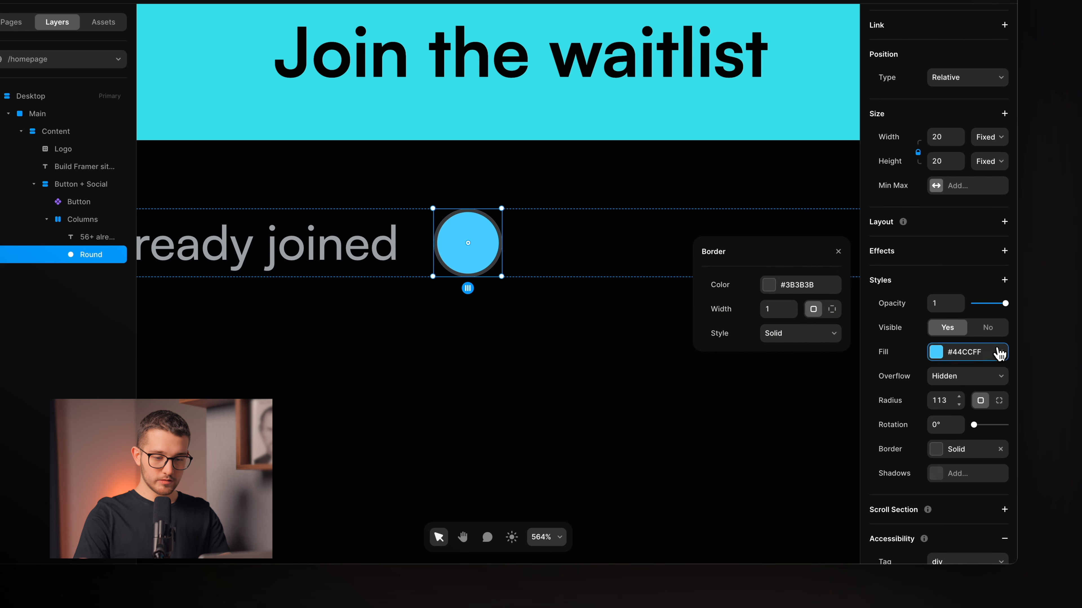
Replace the circle's solid fill with an image, using the fourth JPEG portrait in the Documents PPs folder
click(999, 352)
click(937, 352)
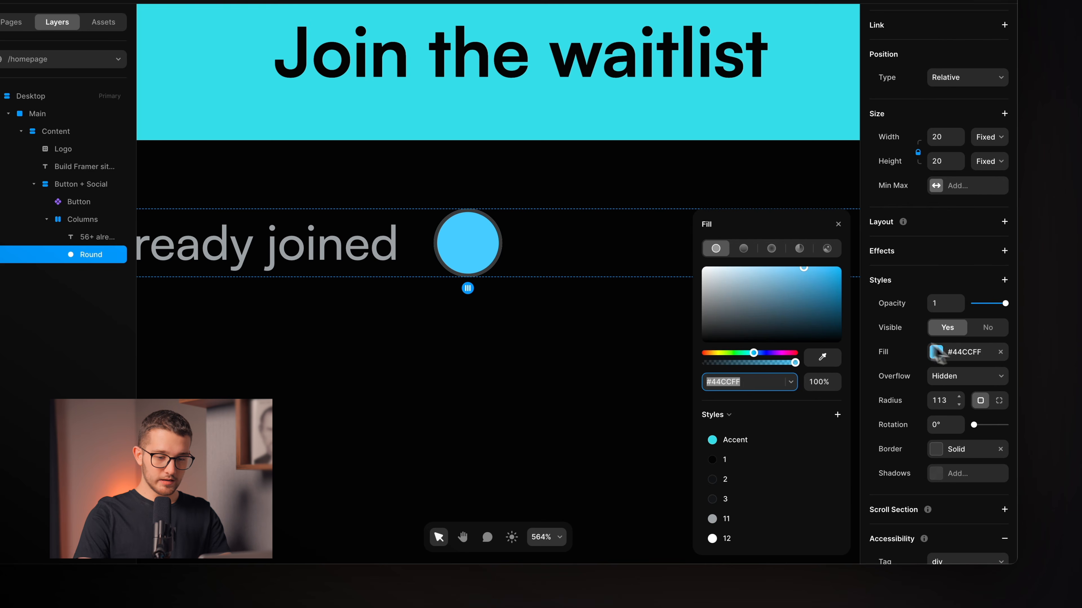
click(826, 324)
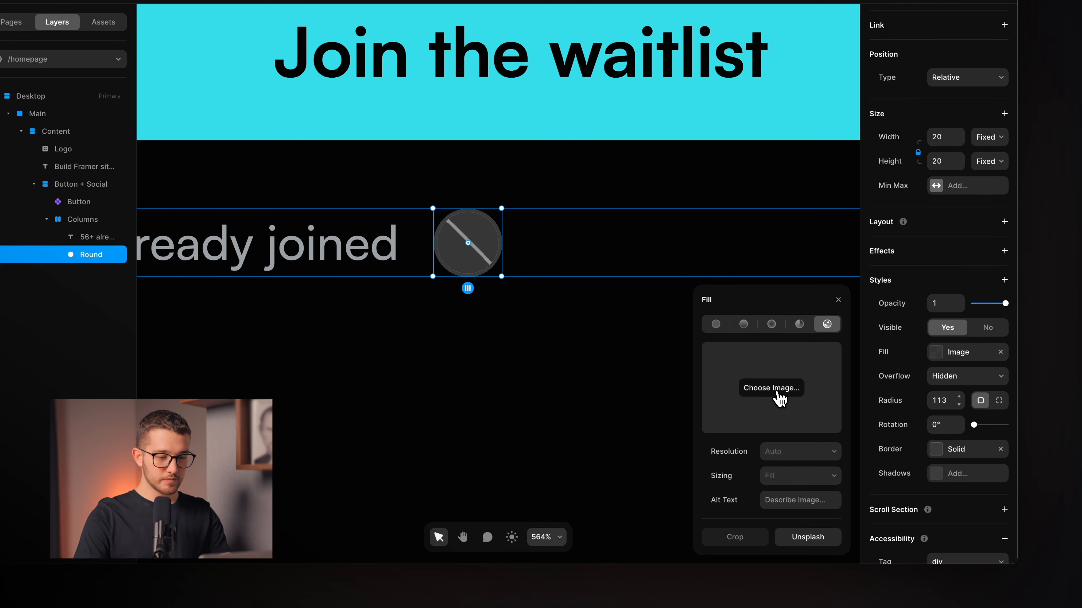
click(776, 393)
click(294, 187)
click(385, 311)
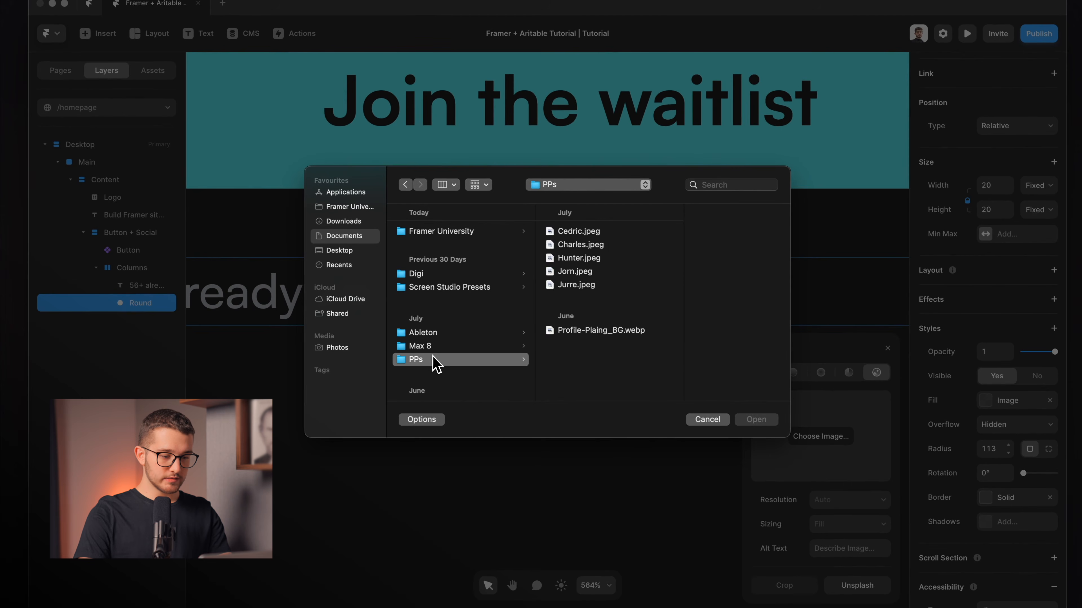
double_click(594, 275)
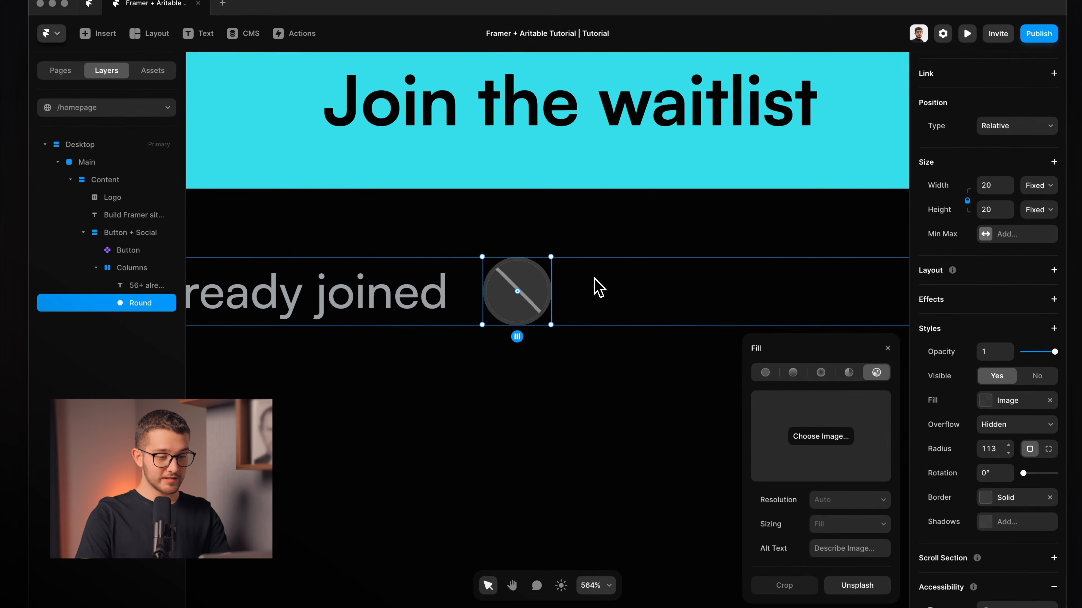
click(887, 348)
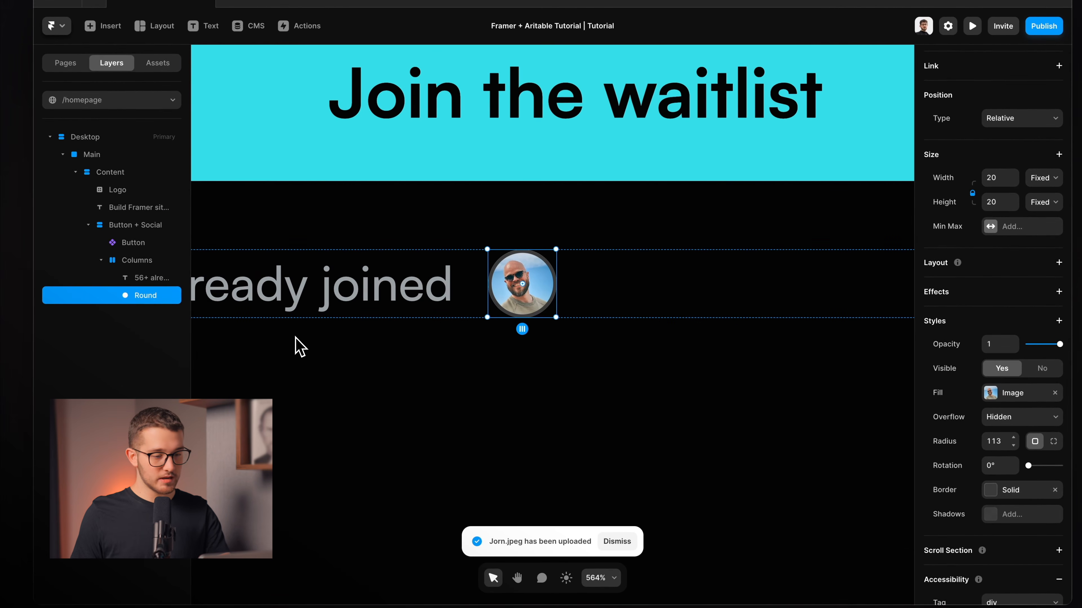
Duplicate the avatar circle twice and change the middle copy's fill to the second JPEG portrait in the PPs folder
key(ctrl+d)
key(ctrl+d)
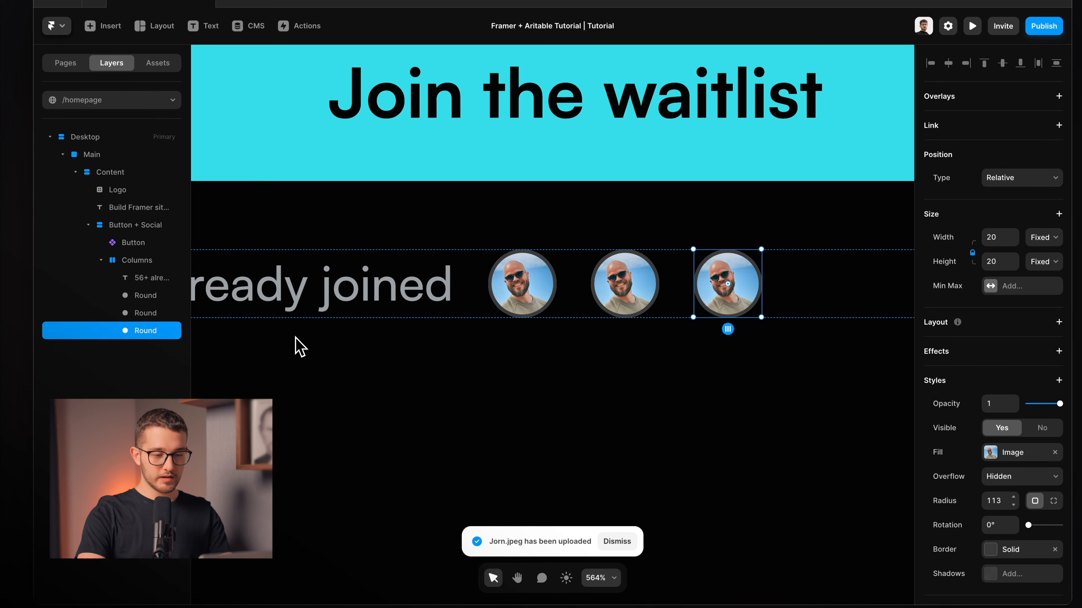
click(609, 299)
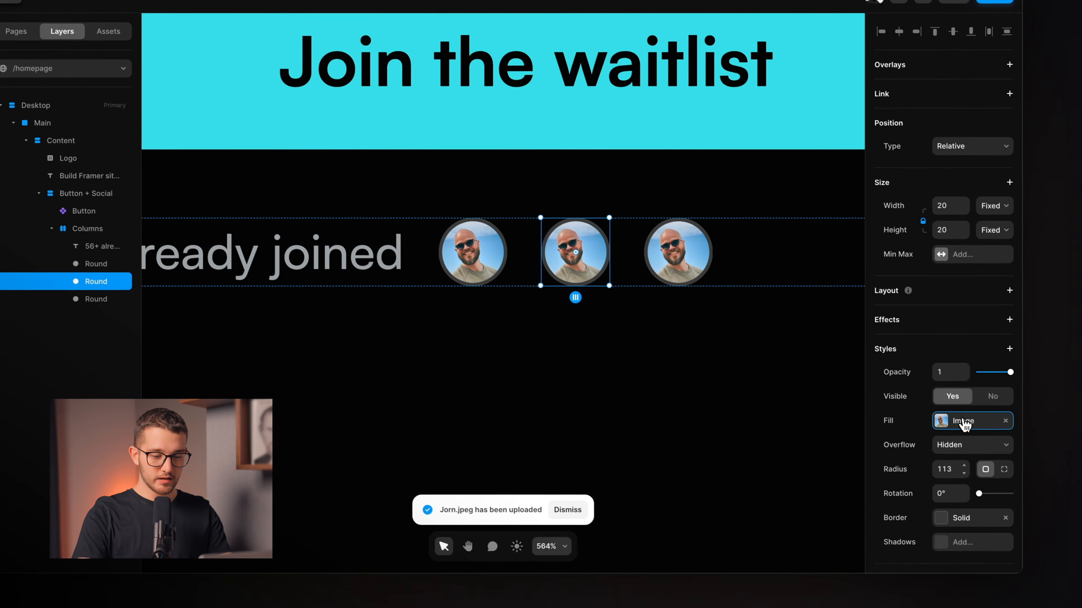
click(1012, 452)
click(826, 434)
double_click(435, 229)
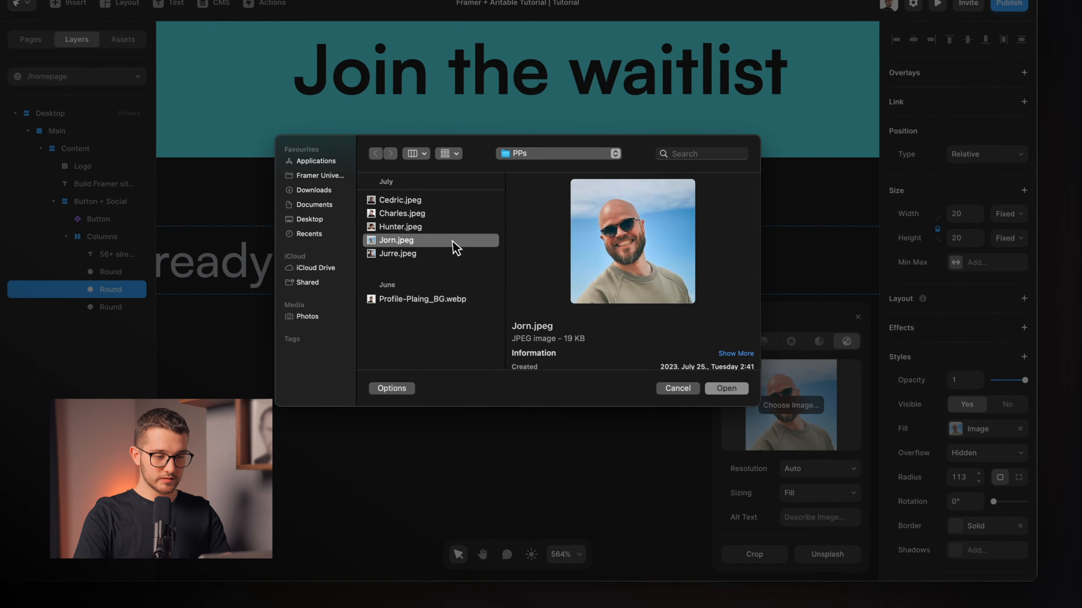
click(793, 413)
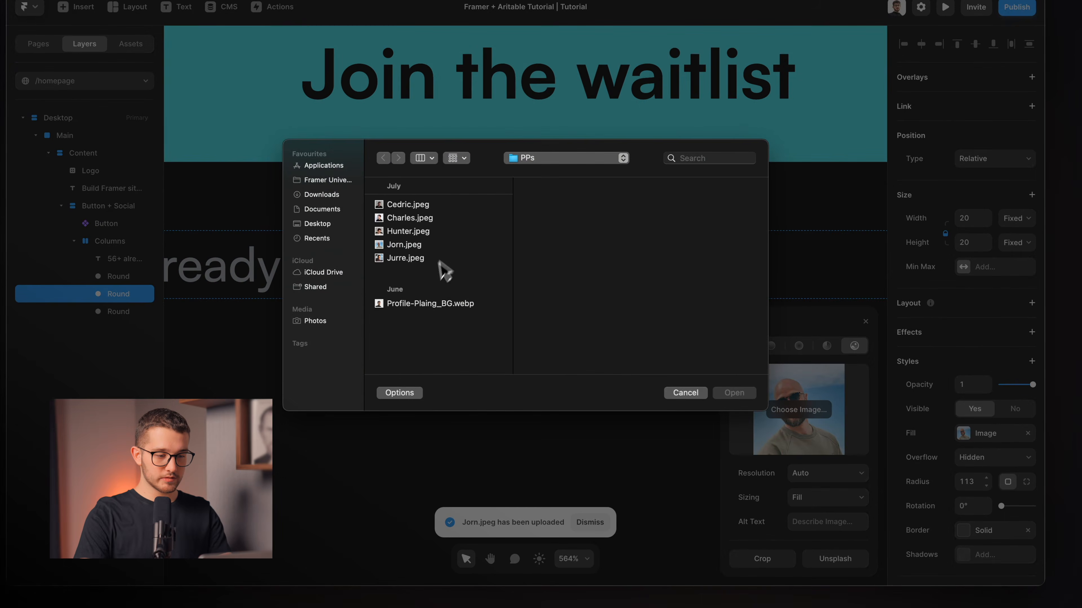
click(445, 218)
double_click(445, 218)
Change the third avatar circle's fill image to the fifth JPEG portrait in the PPs folder
click(681, 284)
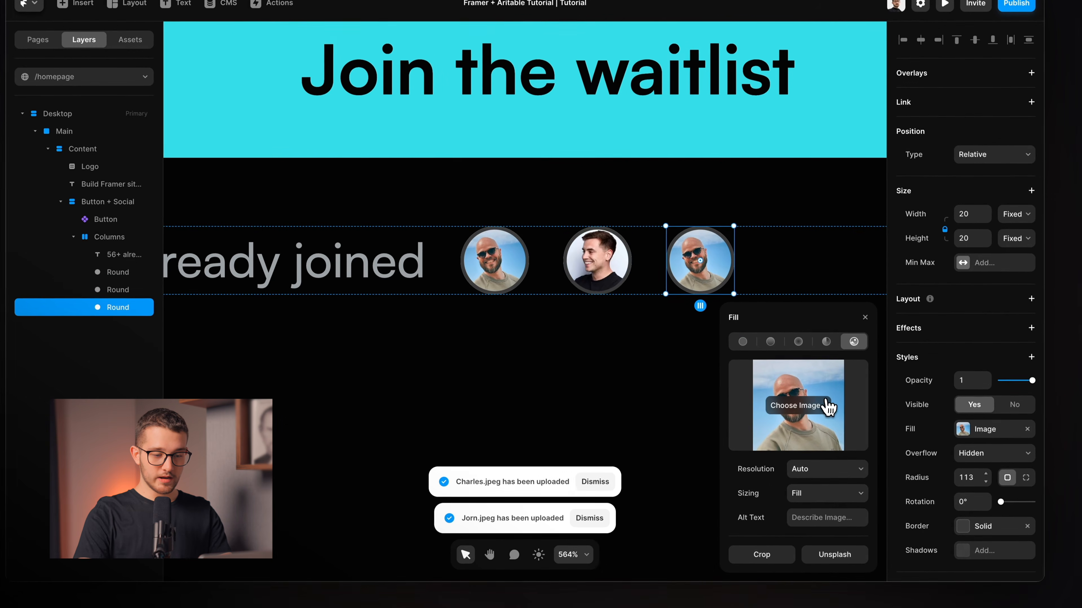
click(825, 411)
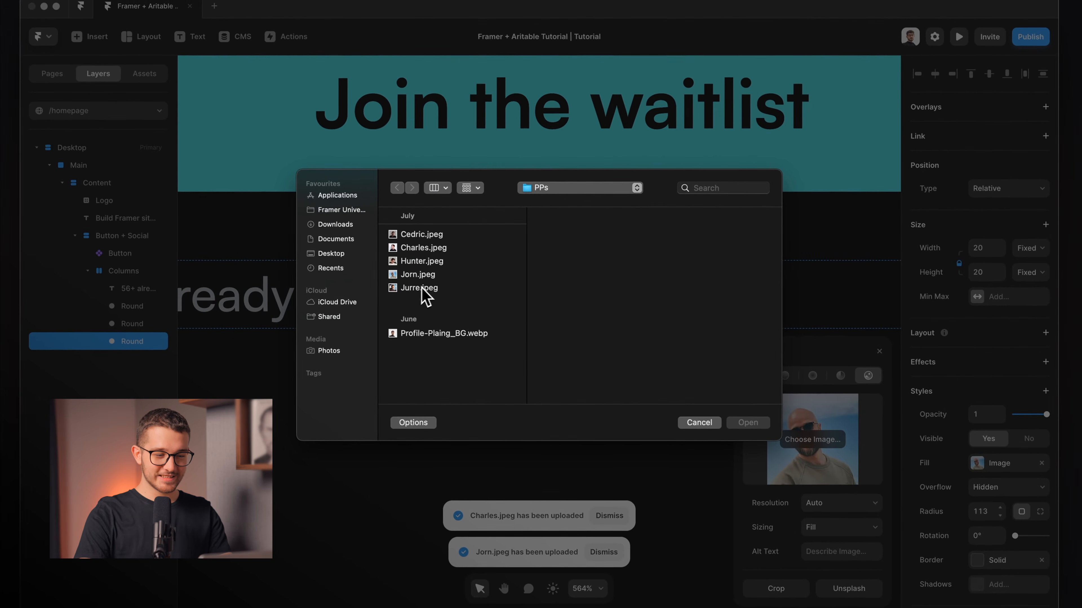
double_click(435, 288)
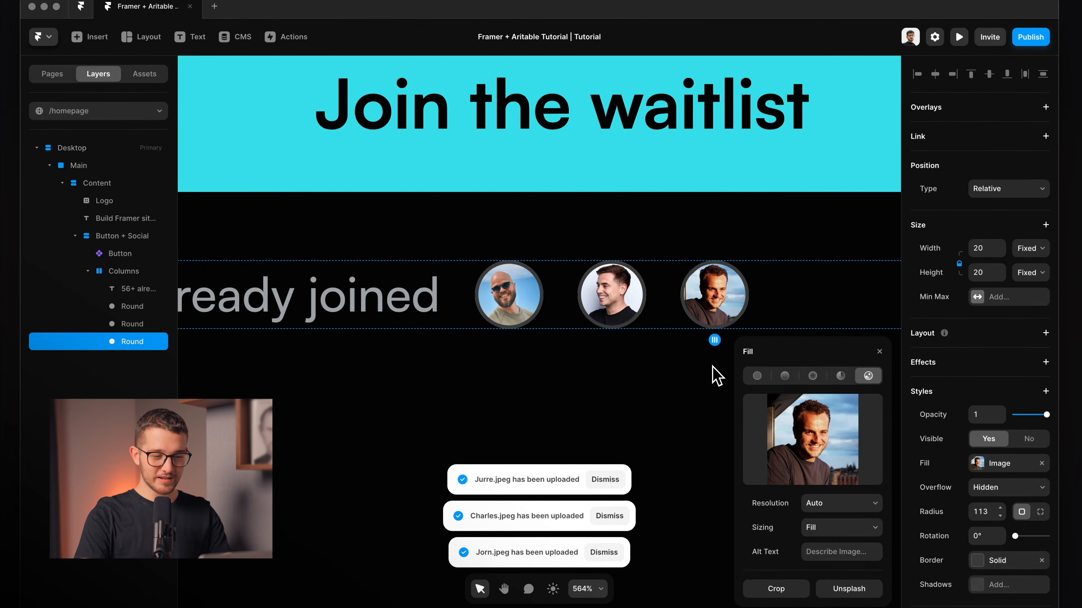
click(879, 351)
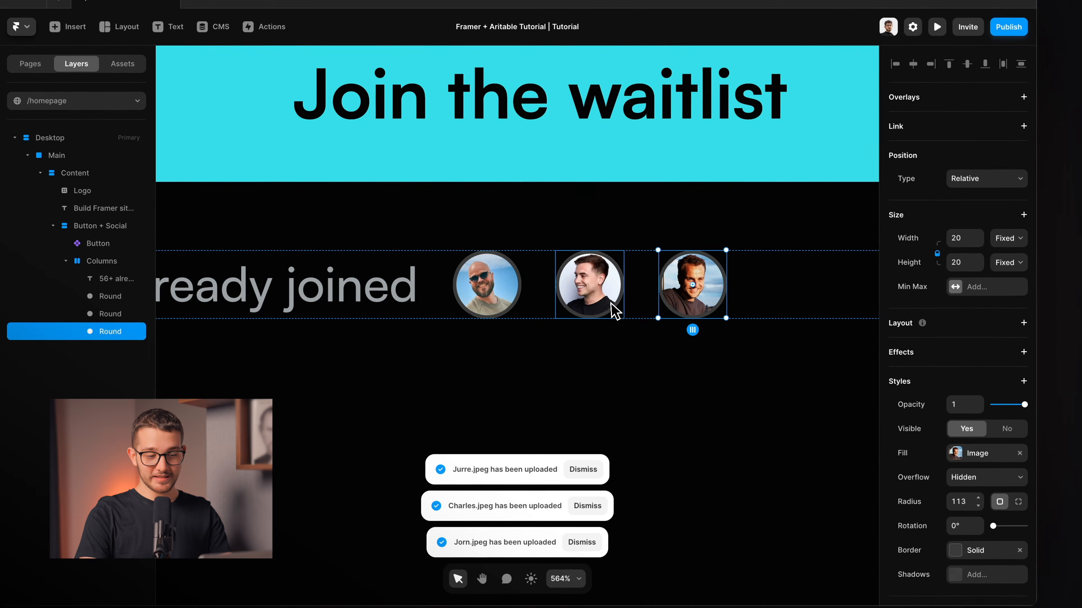
Select the three avatar circles and wrap them in their own horizontal stack
shift+click(615, 311)
shift+click(522, 286)
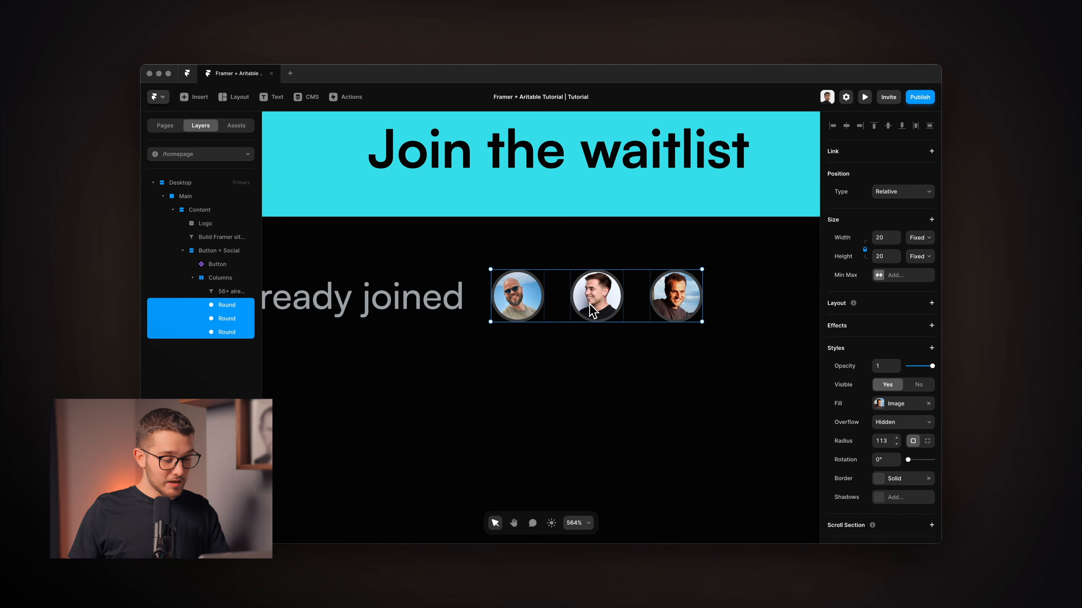
key(super+Return)
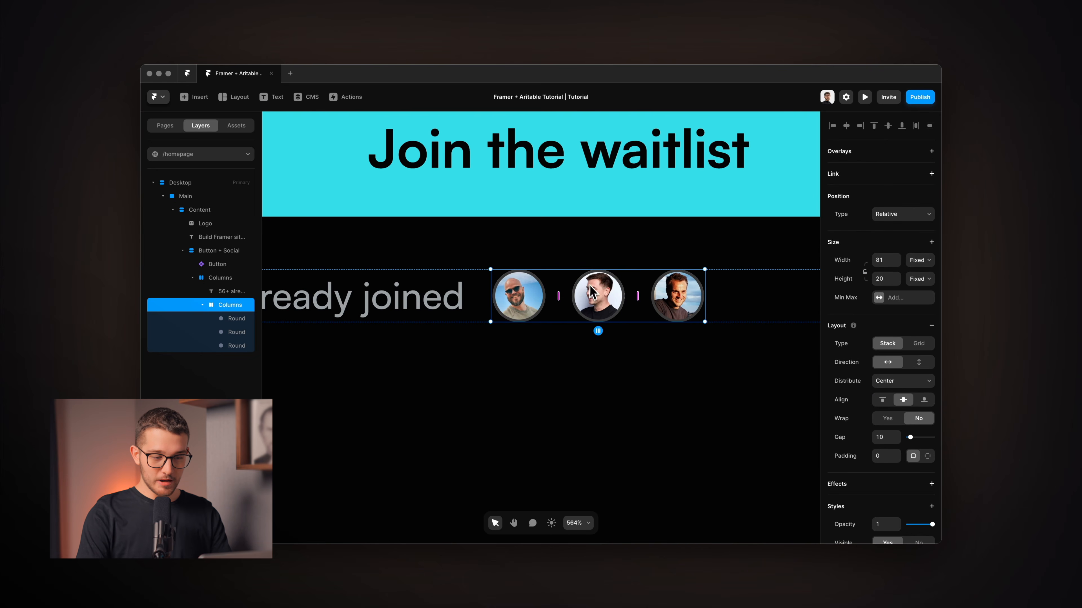
Set the position type of all three avatar circles inside the new stack to Absolute
click(592, 294)
shift+click(520, 293)
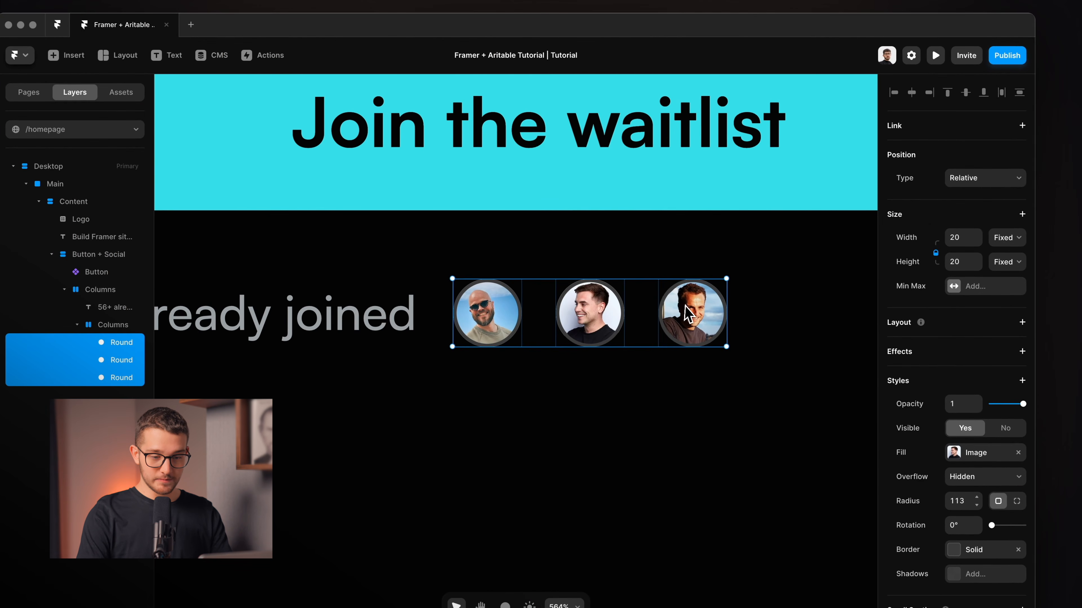
click(985, 178)
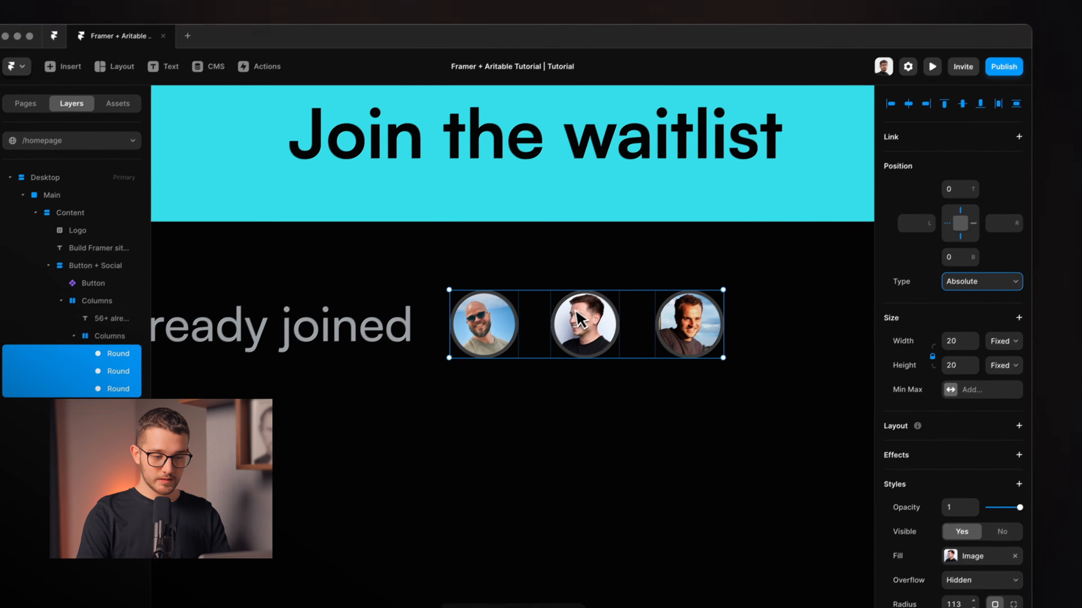
Nudge the second avatar circle to a left offset of 14 and the third to 27 so that the portraits overlap
click(610, 343)
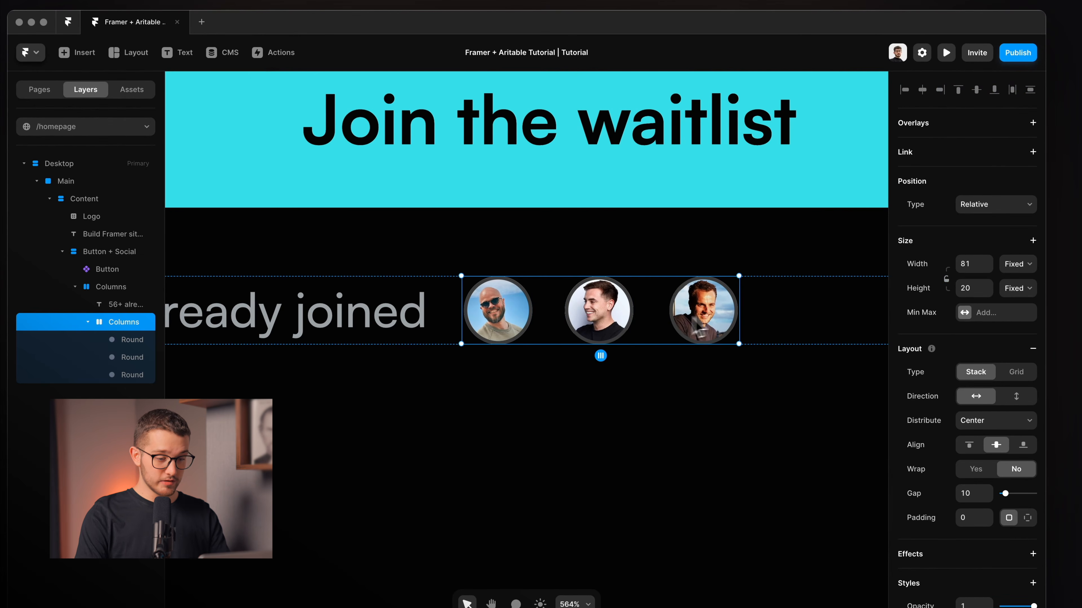
click(594, 336)
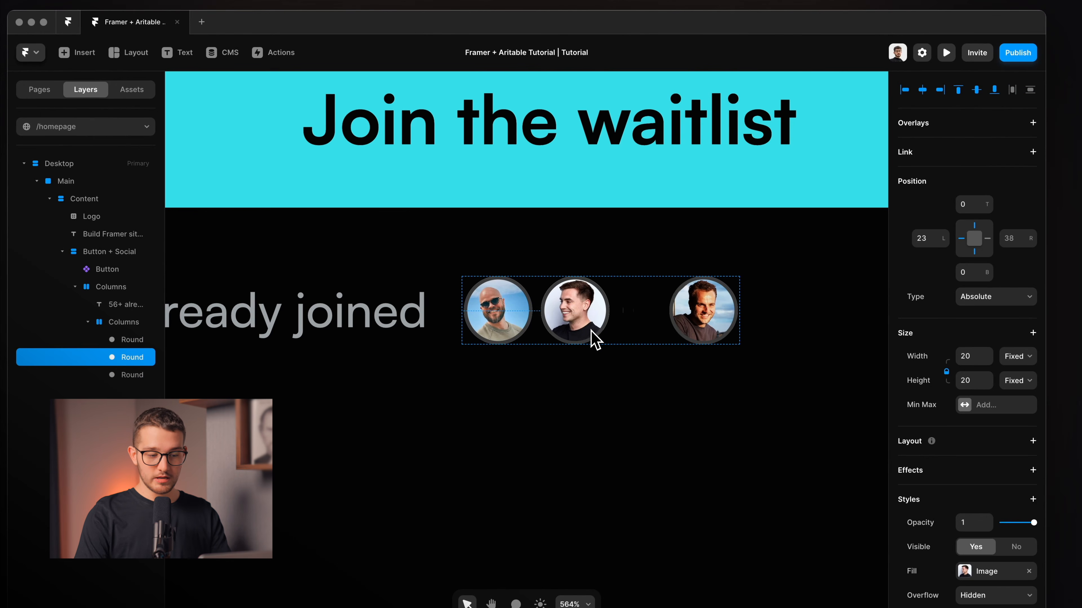
click(713, 316)
key(shift+Left)
key(shift+Left)
key(shift+Left)
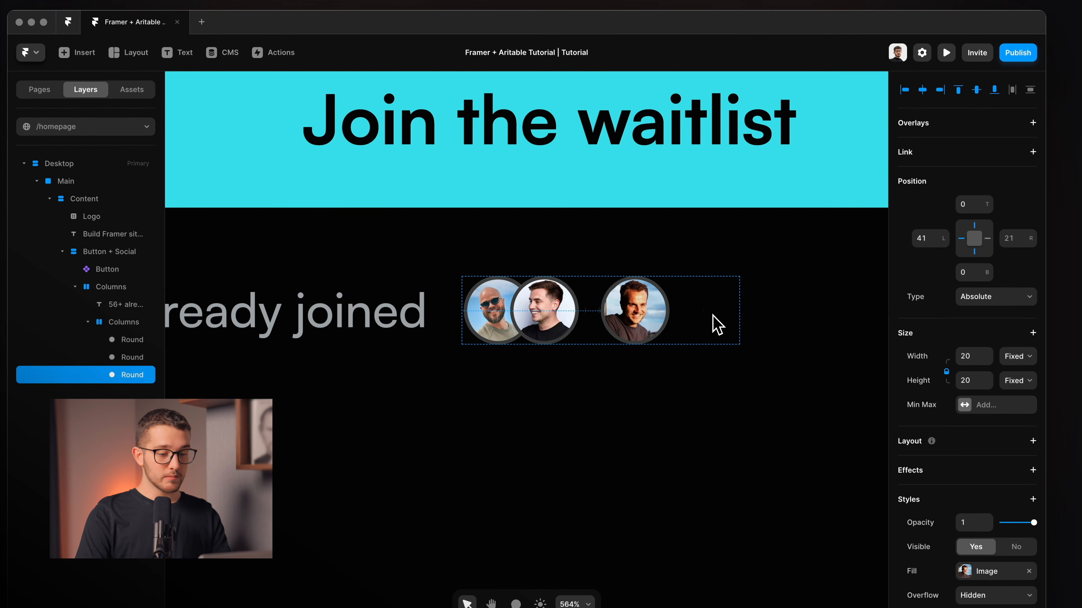
key(Left)
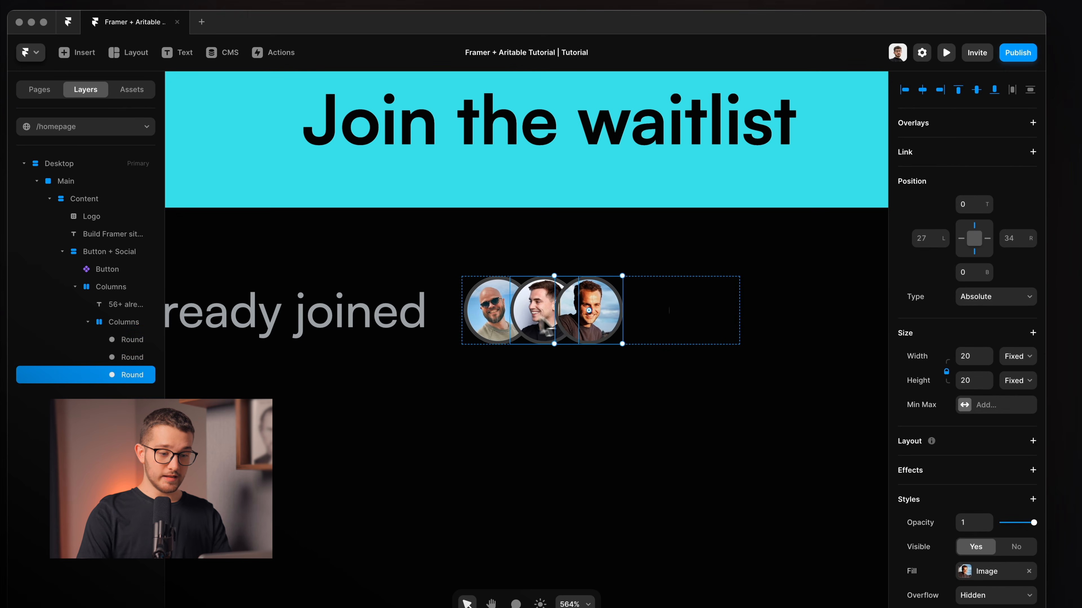
Compare the left offsets of the three overlapping avatar circles and select them together
click(533, 316)
click(495, 313)
click(585, 315)
click(531, 312)
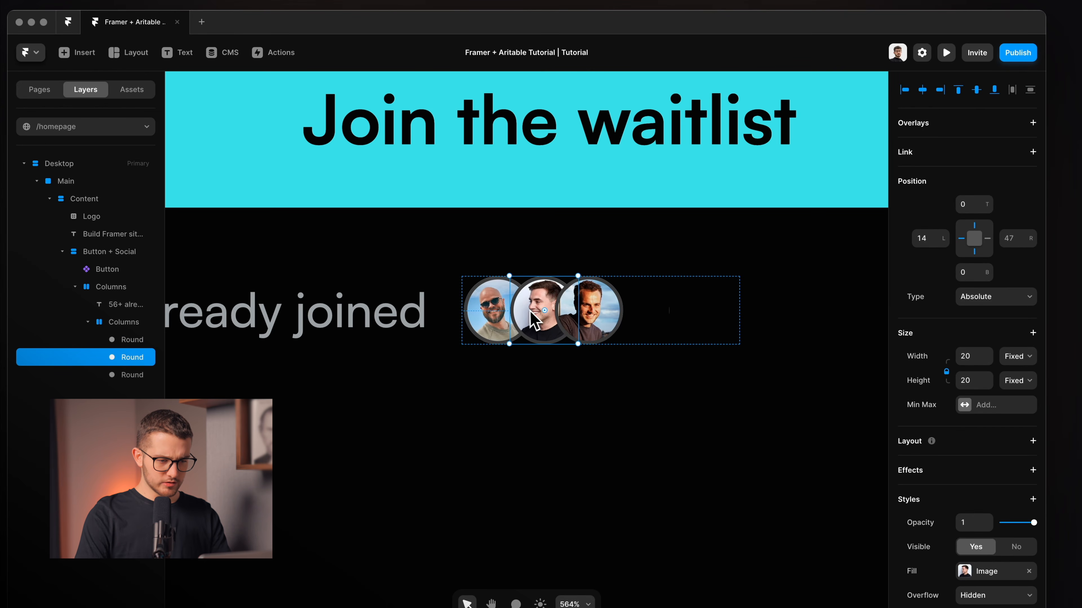
click(595, 311)
shift+click(496, 312)
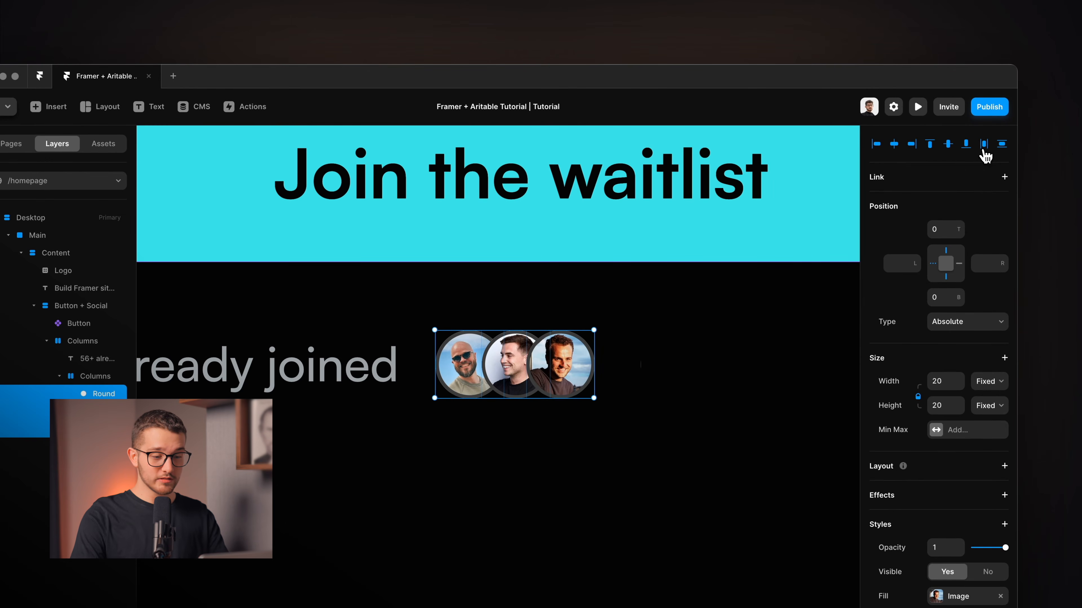
Shift the third avatar circle slightly to the right and distribute the three circles evenly in the horizontal direction
click(588, 375)
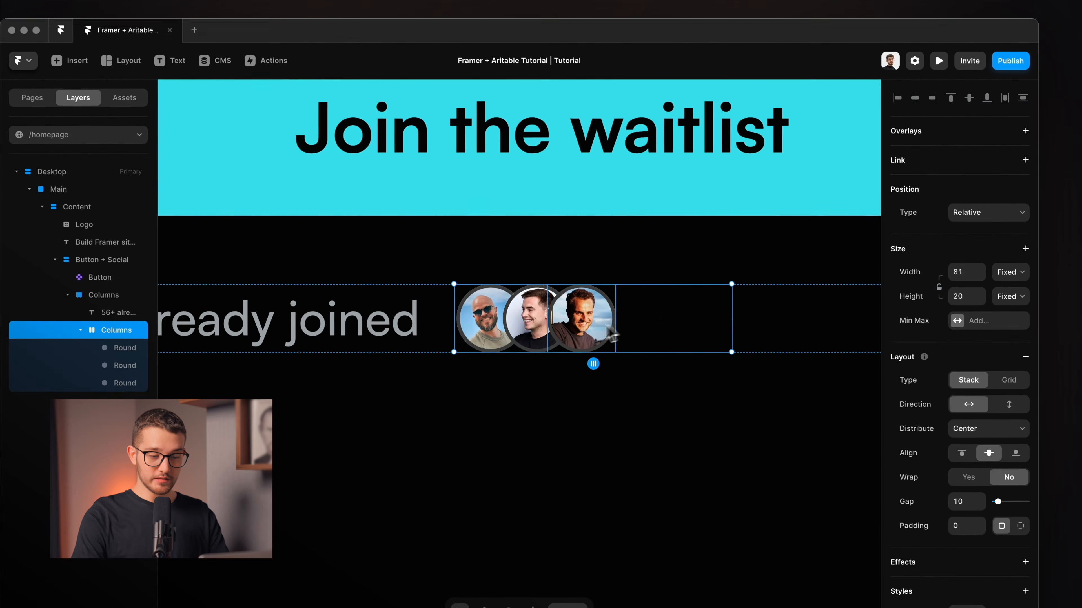
double_click(571, 372)
shift+click(591, 325)
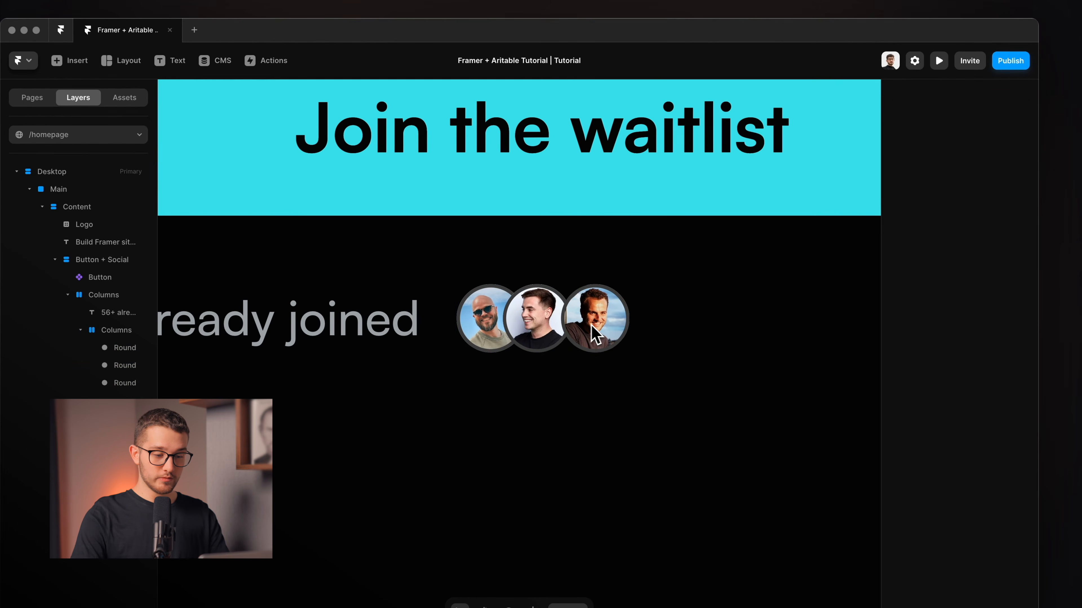
shift+click(543, 326)
key(super+z)
shift+click(506, 328)
shift+click(517, 331)
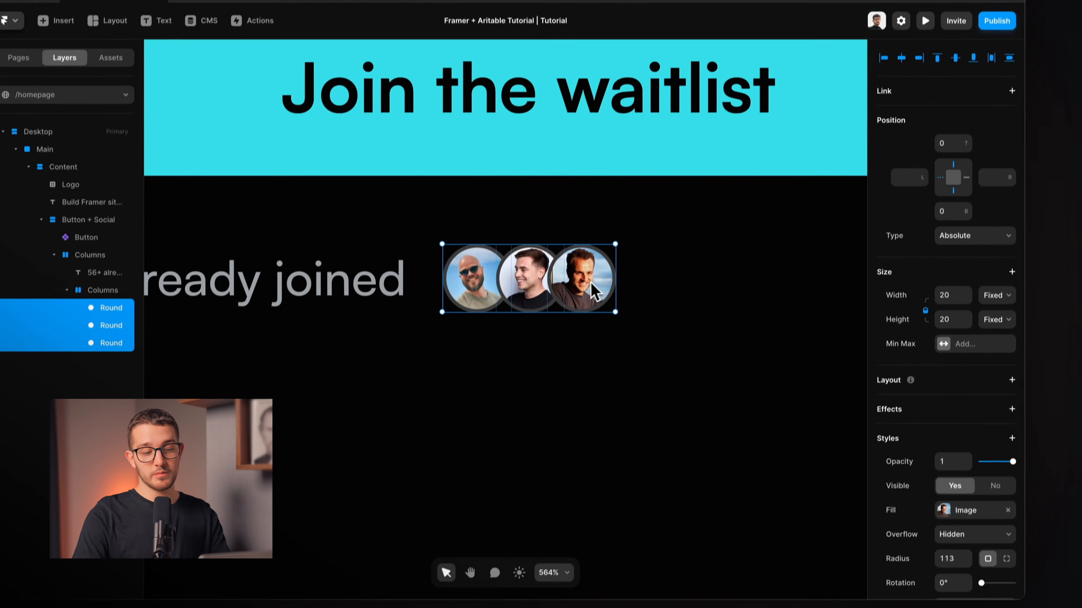
Increase the solid border width of all three avatar circles slightly
click(641, 349)
scroll(640, 347, down, 5)
scroll(650, 259, up, 5)
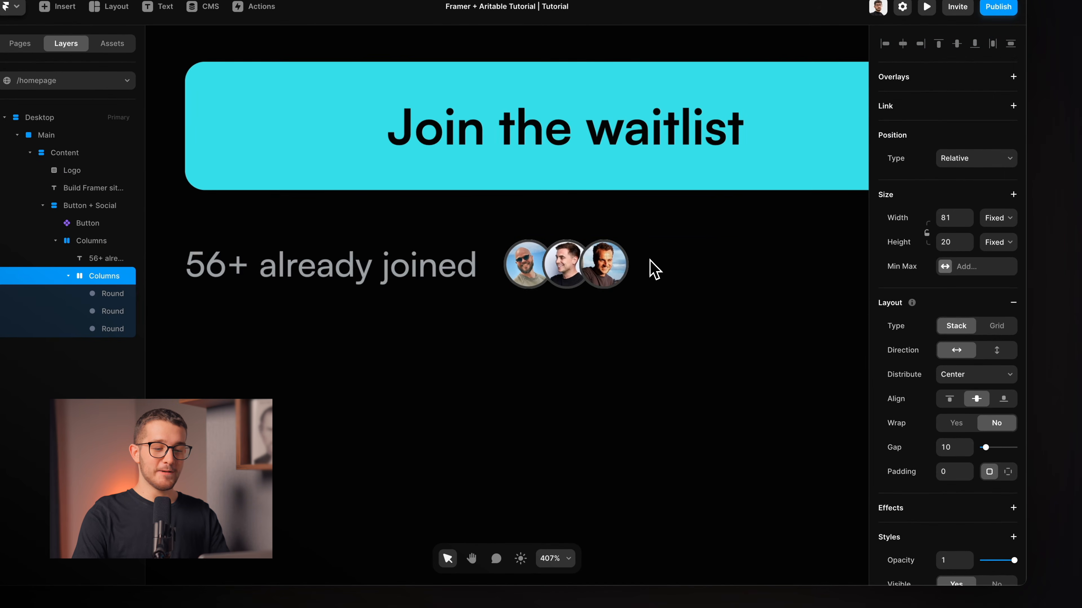
click(605, 265)
shift+click(566, 264)
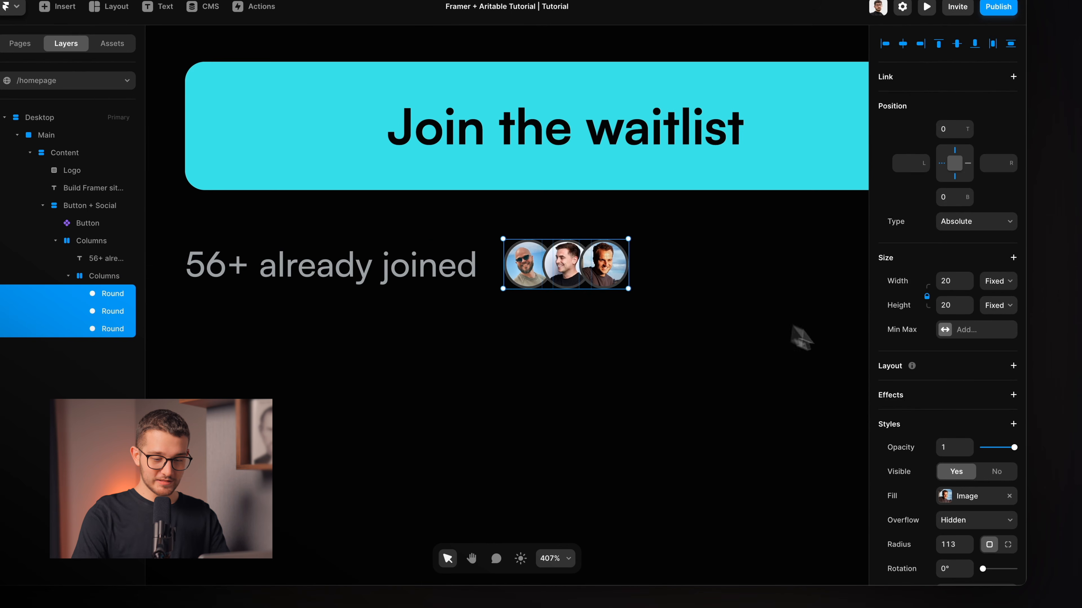
scroll(906, 428, down, 5)
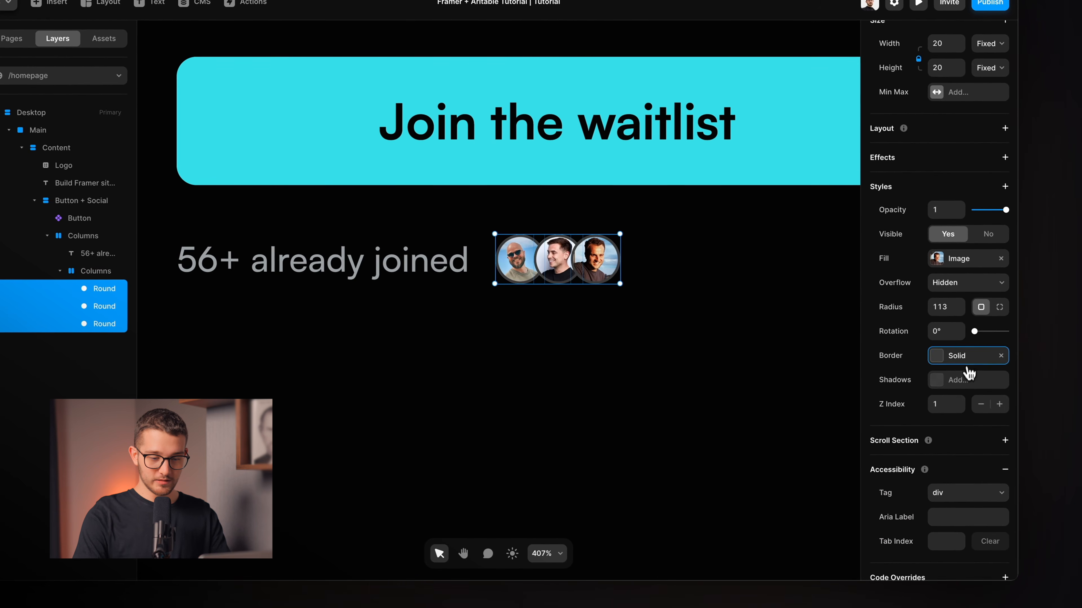
click(968, 362)
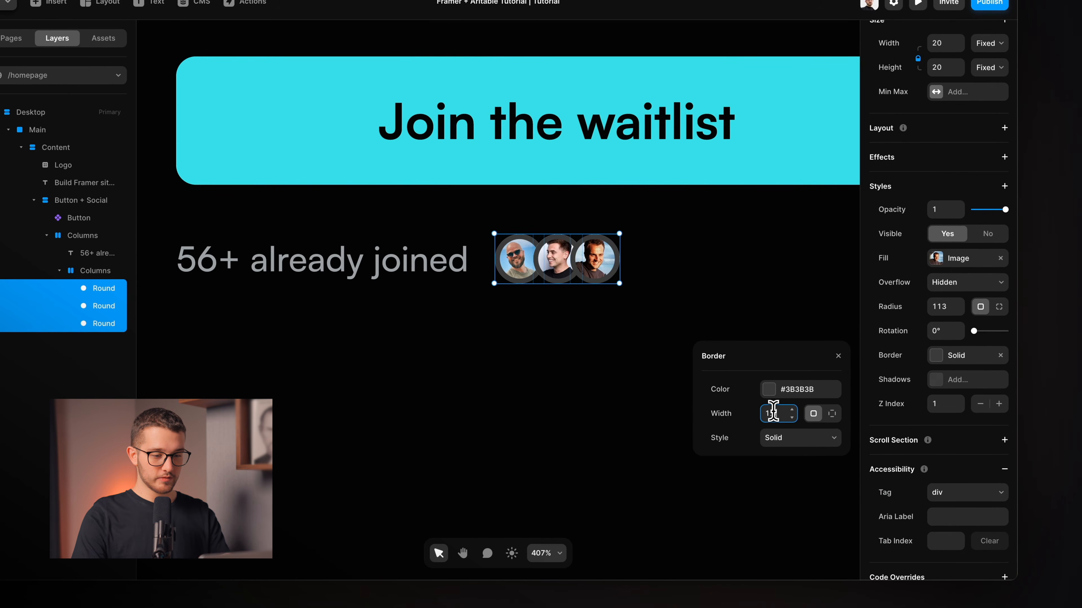
click(694, 282)
scroll(695, 282, down, 10)
scroll(695, 282, up, 10)
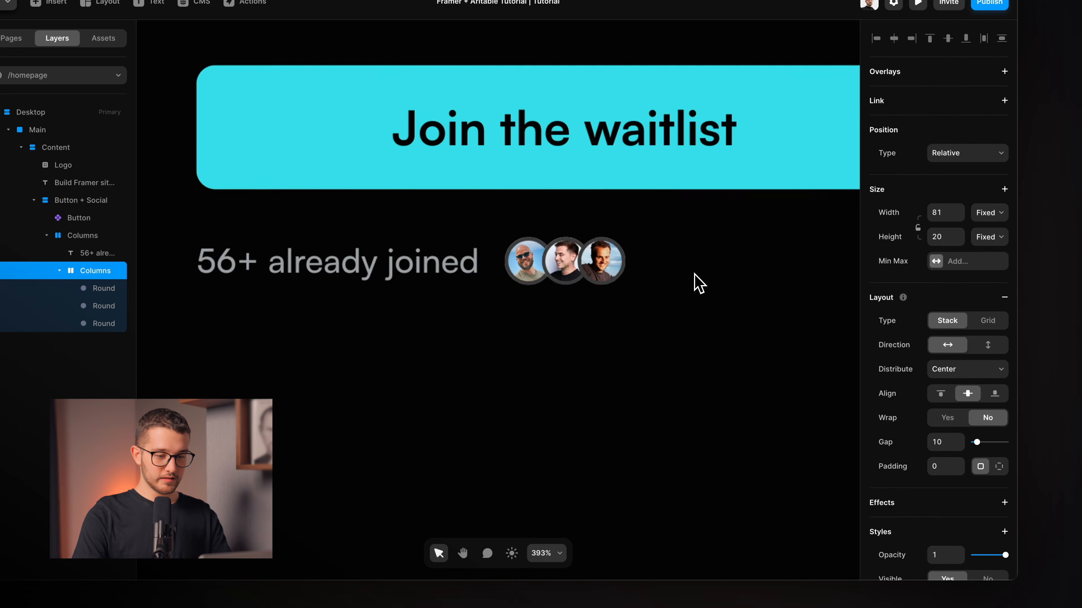
Try to narrow the avatar stack to a width of about 67, and undo the resize
click(609, 274)
click(643, 276)
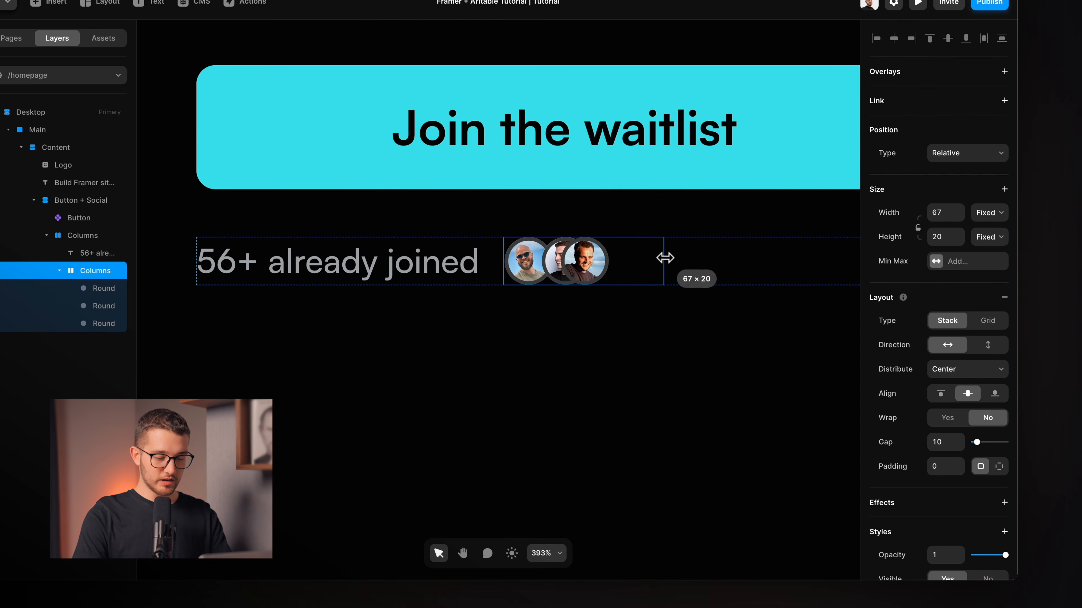
key(ctrl+z)
Select the stack holding the three avatar circles and set its width to Fill
click(618, 262)
shift+click(562, 265)
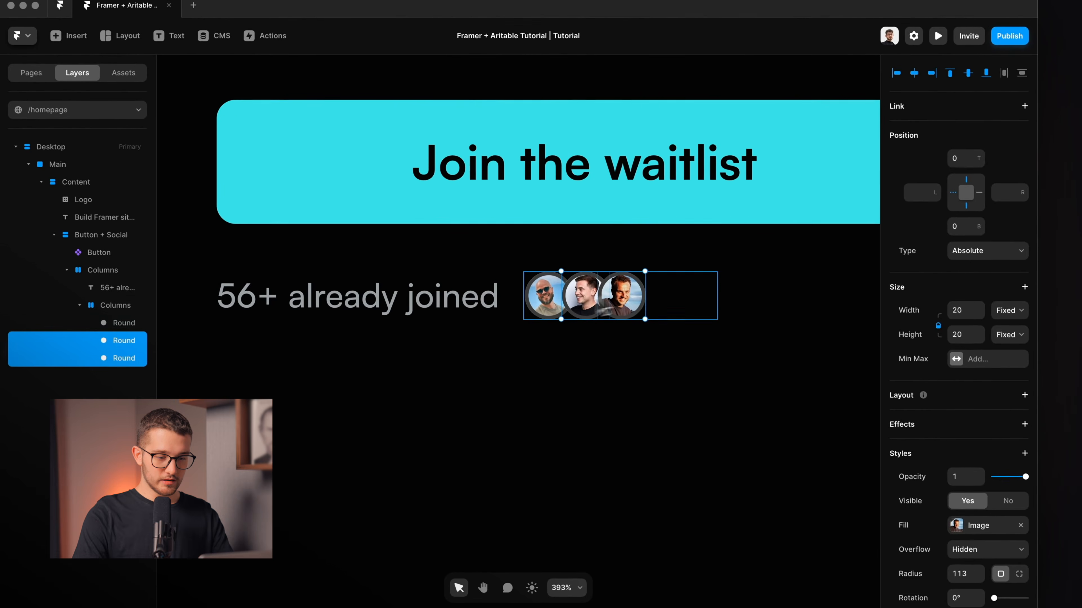
click(660, 262)
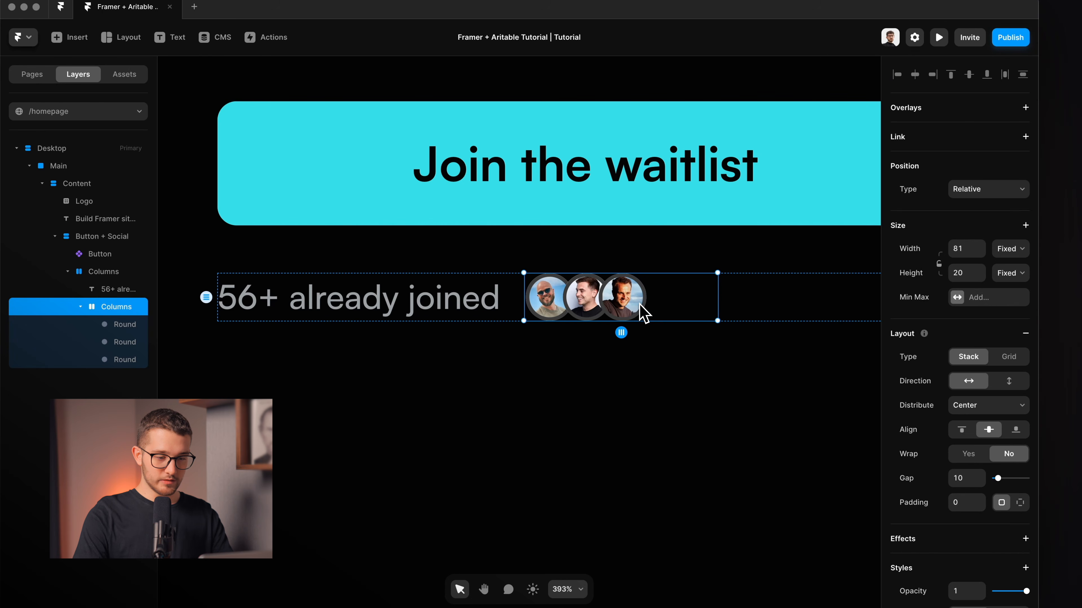
scroll(683, 292, down, 5)
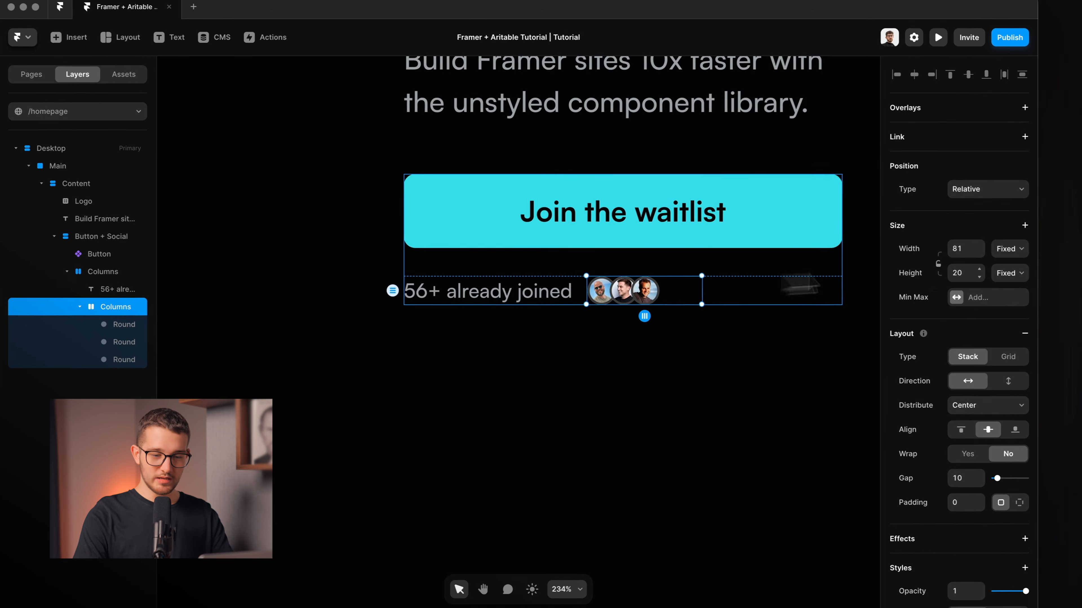
click(1010, 248)
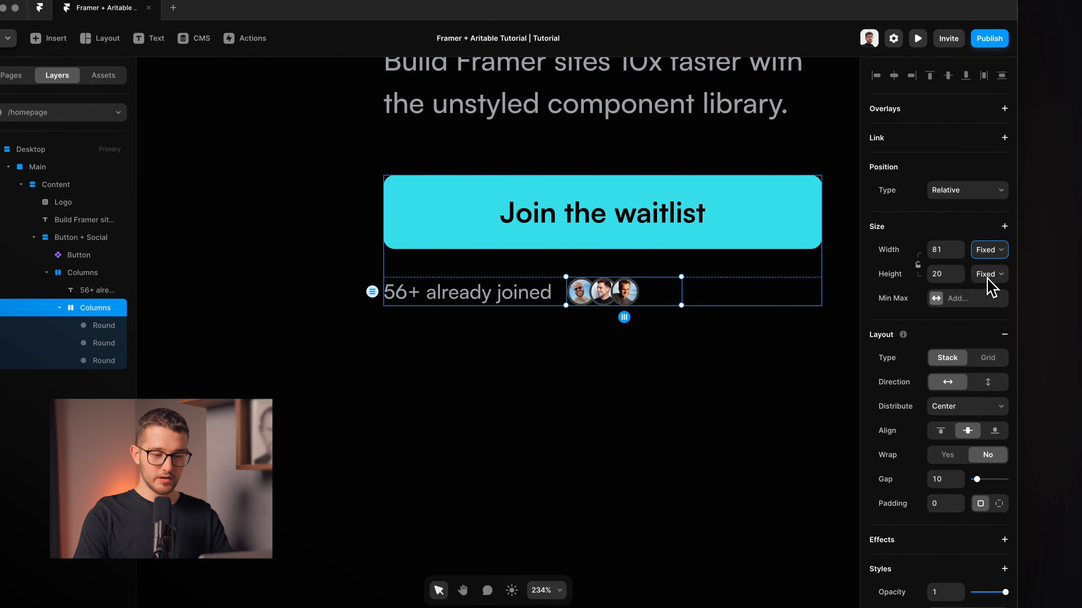
Select all three avatar circles and bring the third back in so they overlap at even spacing
click(702, 299)
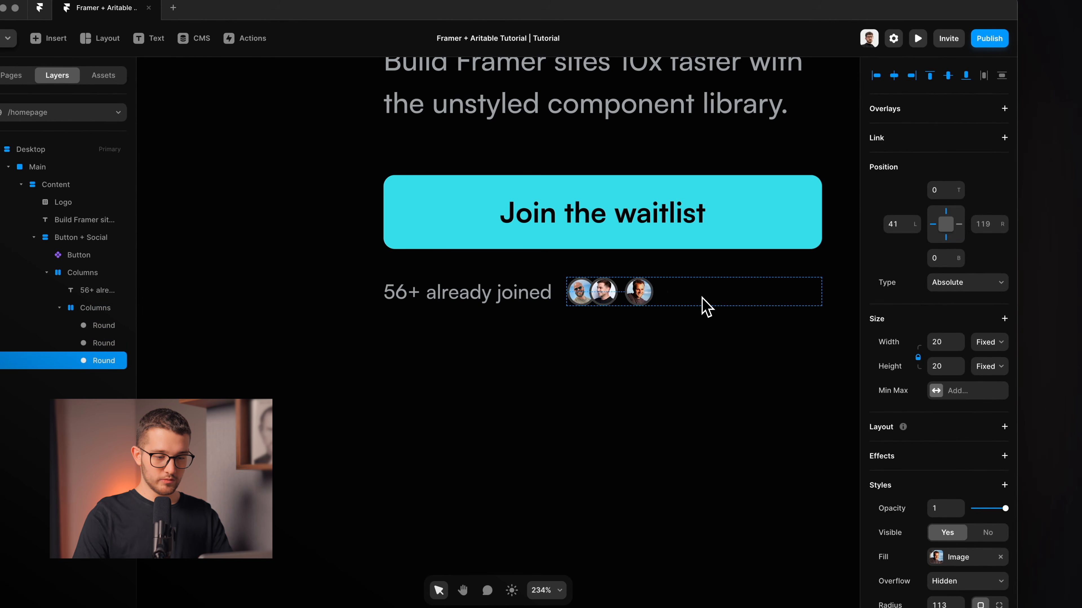
shift+click(599, 298)
shift+click(580, 295)
scroll(962, 89, down, 5)
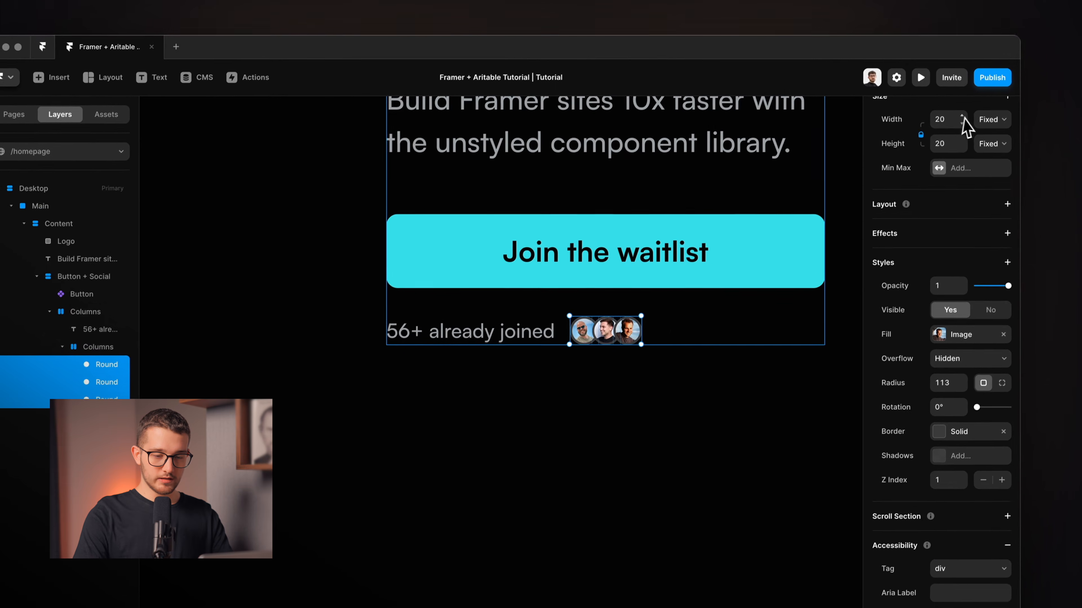
scroll(959, 81, up, 5)
scroll(664, 292, up, 5)
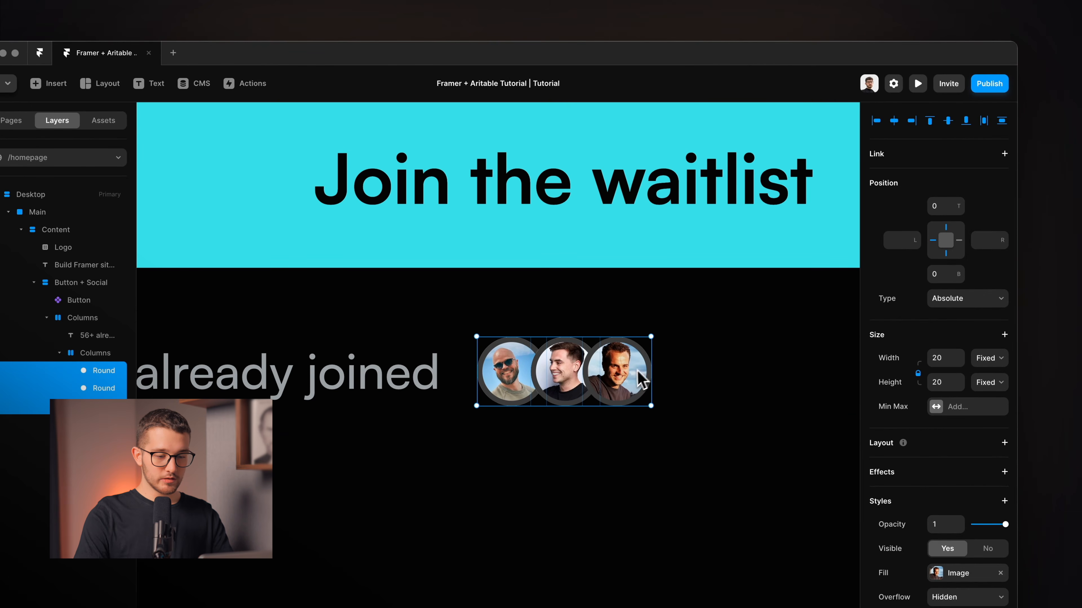
Examine the avatar row beside the "56+ already joined" text, both close up and within the whole page
click(663, 360)
scroll(560, 355, down, 4)
scroll(560, 355, left, 1)
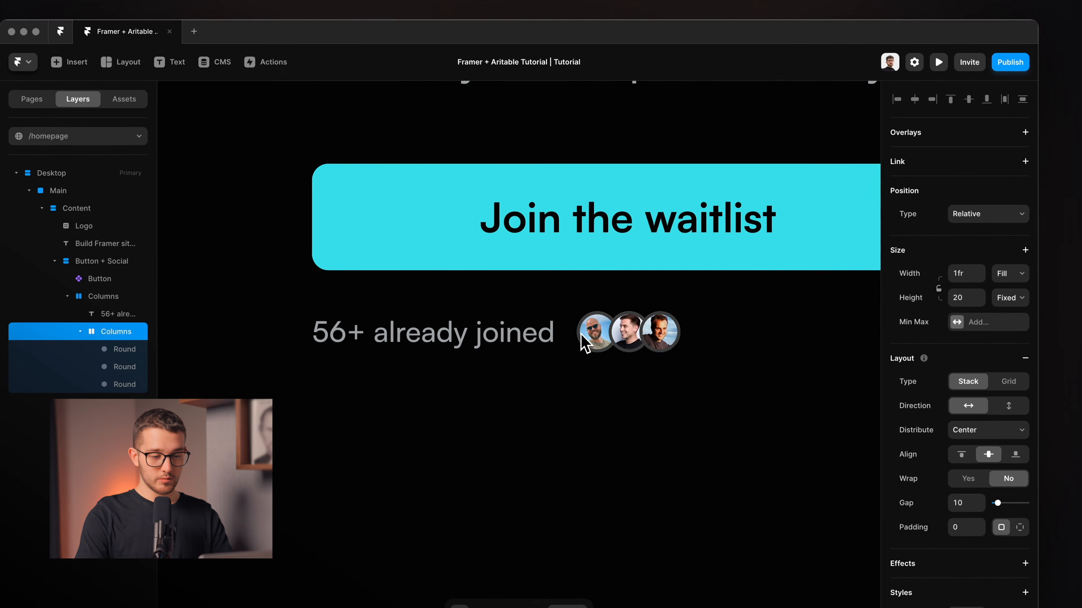
scroll(698, 332, down, 5)
click(682, 380)
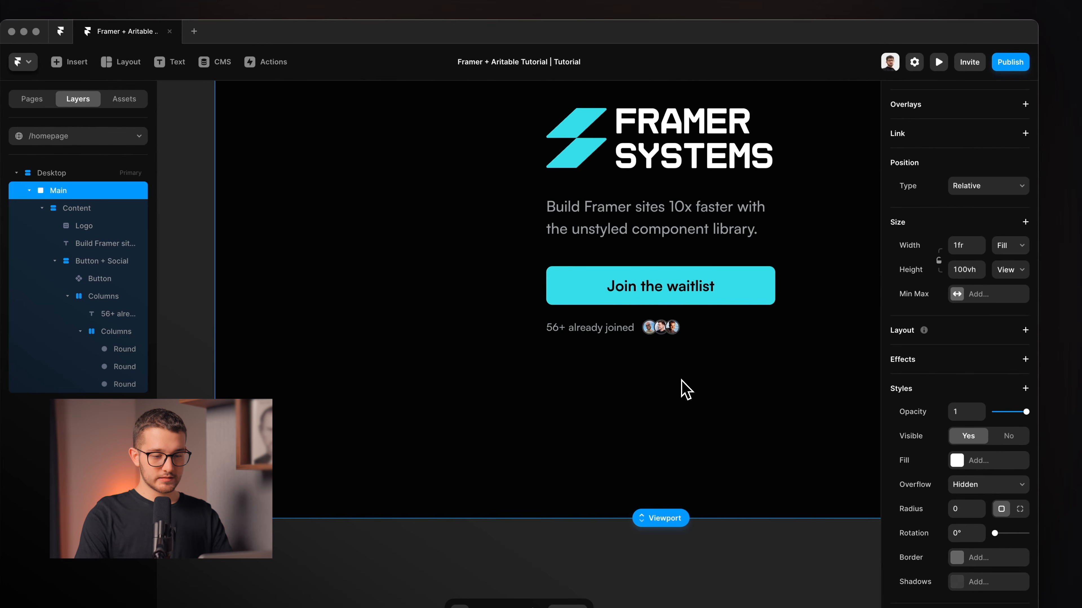
scroll(686, 390, up, 2)
scroll(686, 390, right, 1)
scroll(685, 390, up, 4)
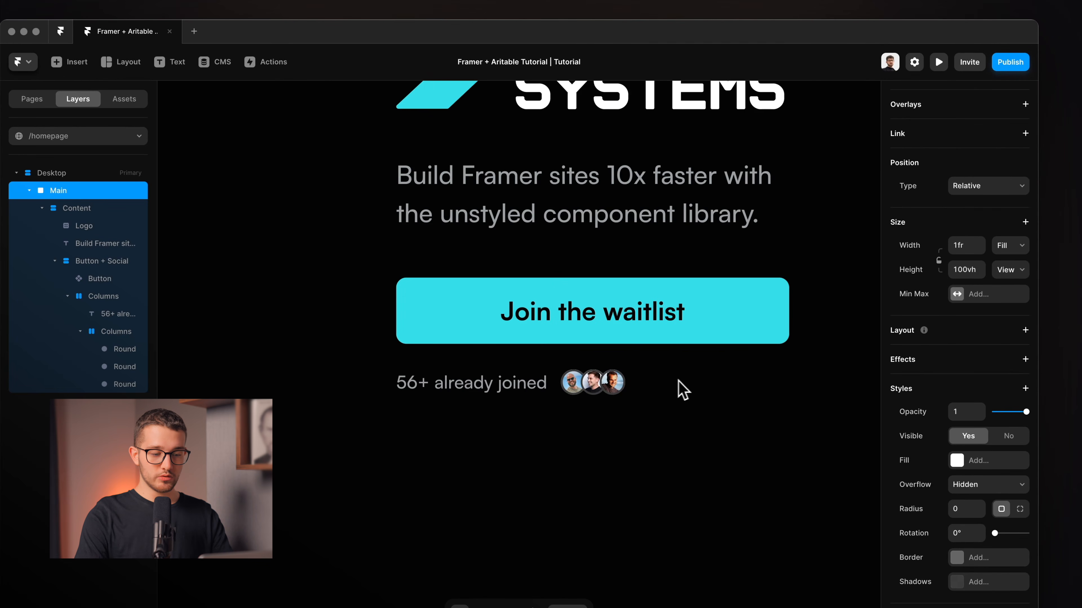
scroll(579, 383, down, 5)
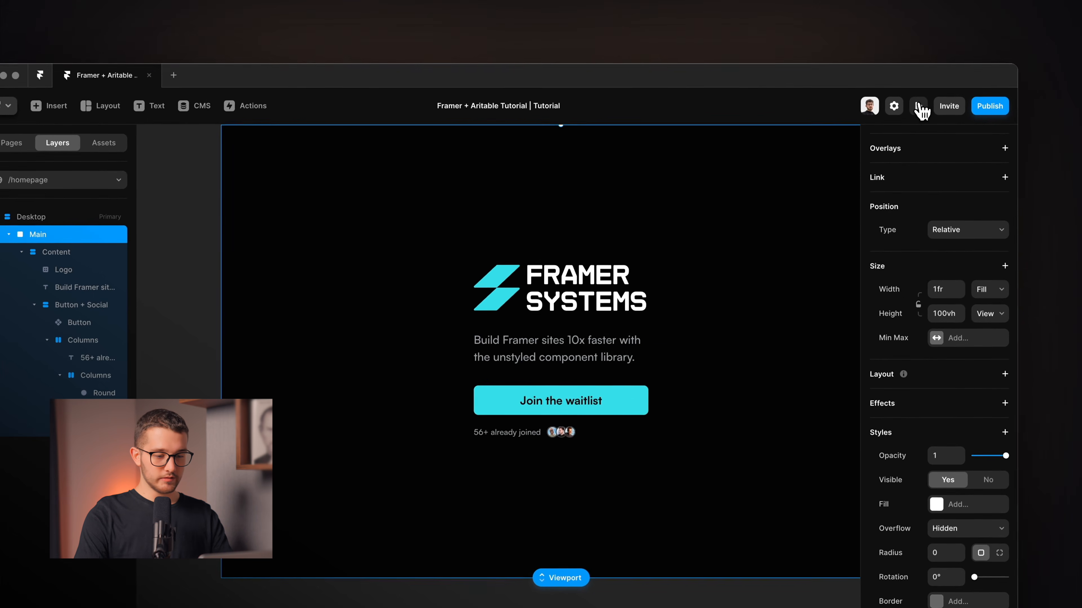
Preview the desktop page and check its logo, tagline, waitlist button and social proof row
click(921, 97)
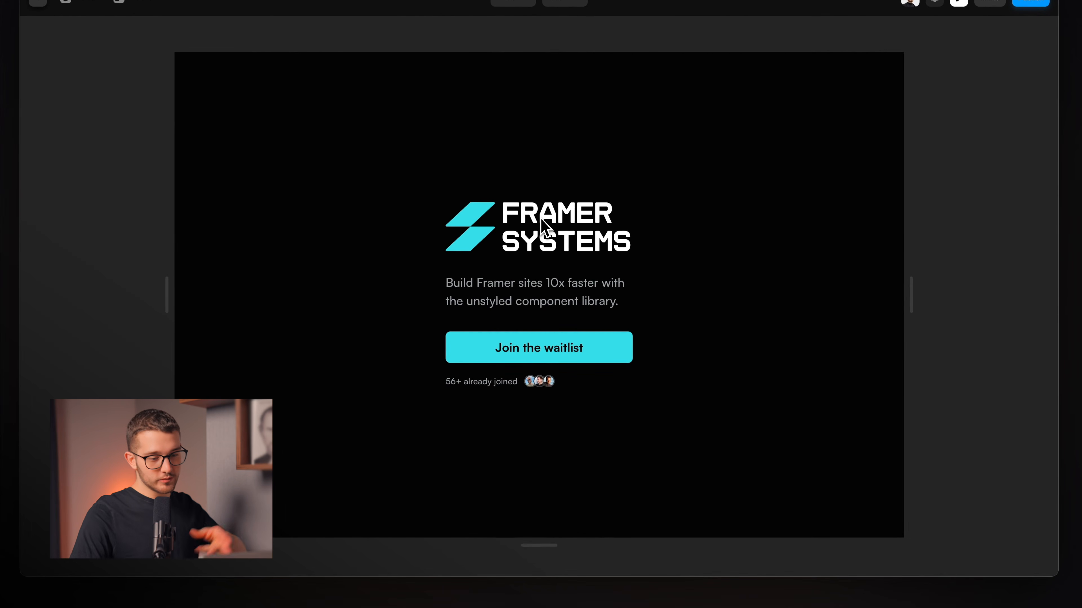
triple_click(494, 295)
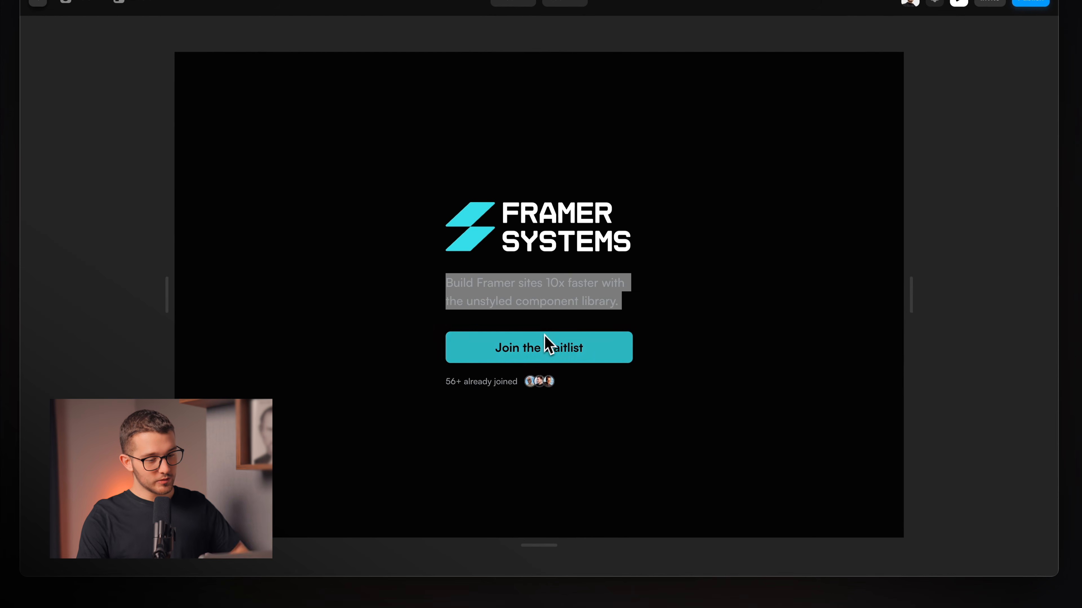
click(563, 322)
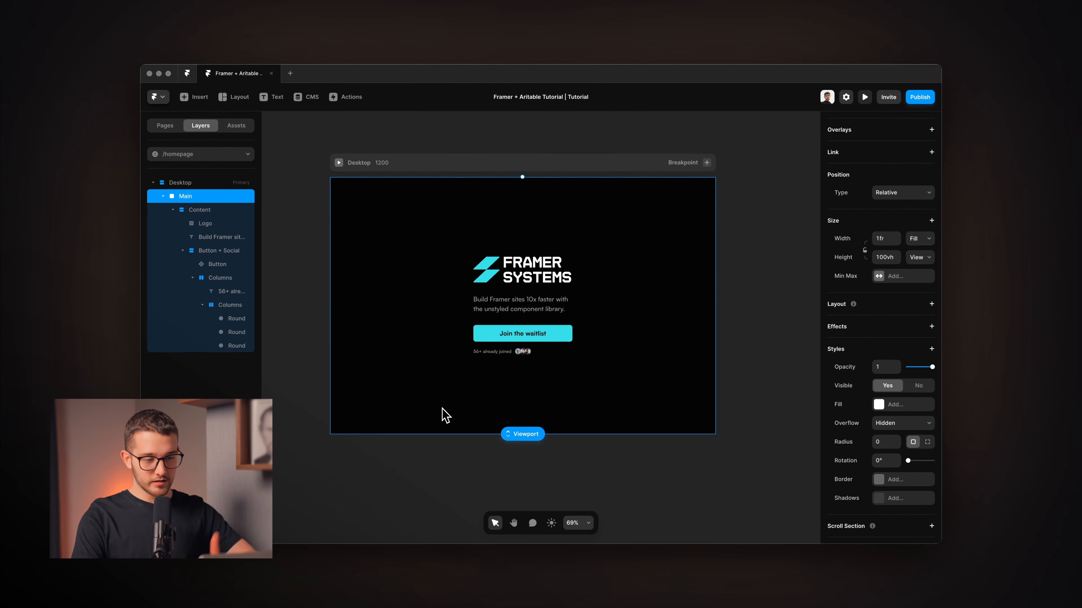
Add Tablet and Phone breakpoints to the homepage
click(705, 164)
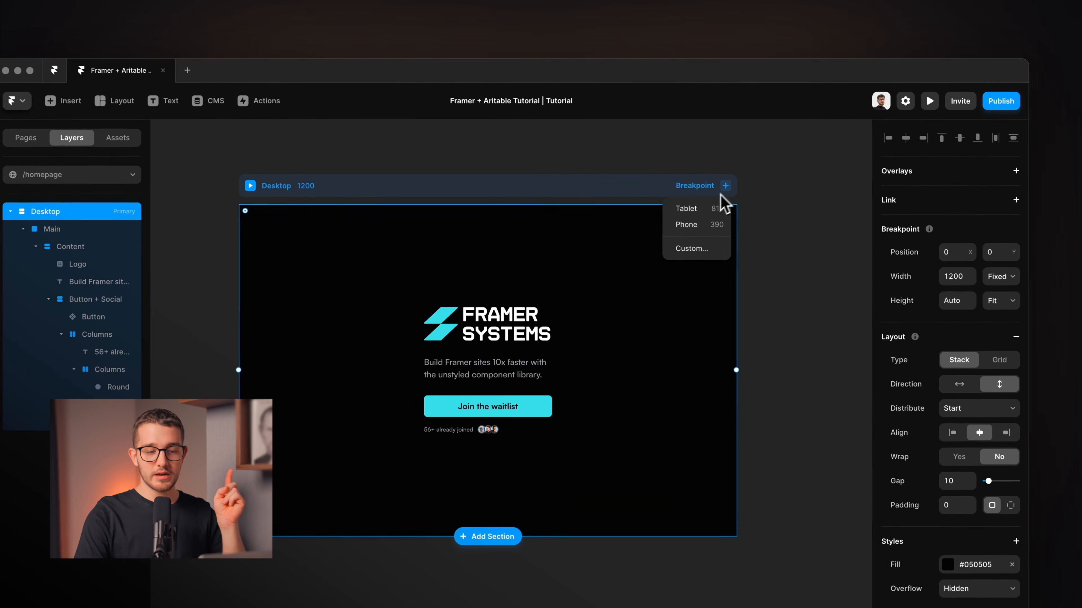
click(692, 183)
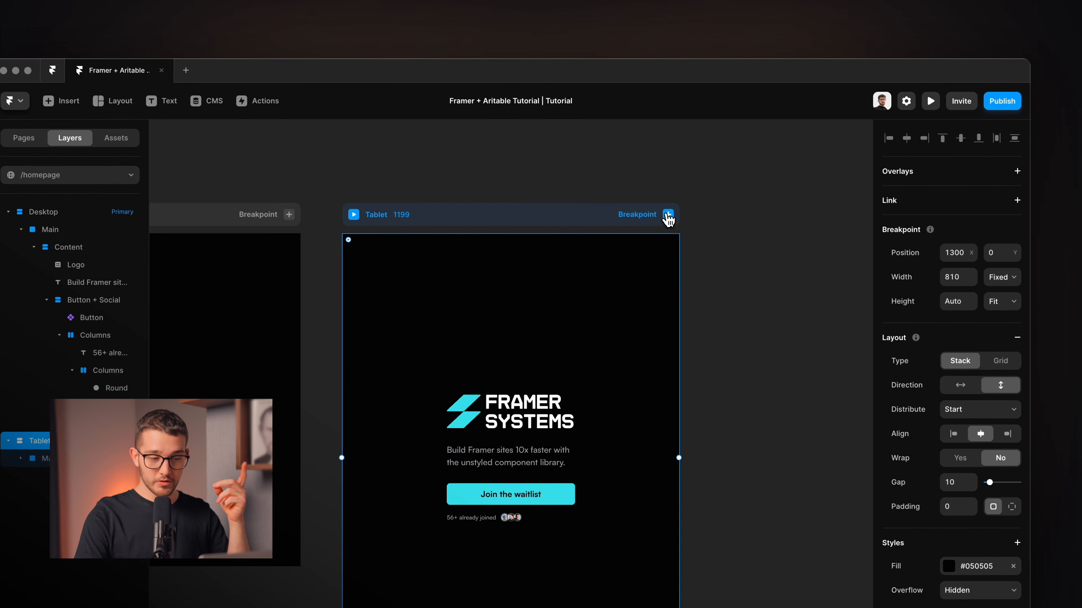
click(668, 265)
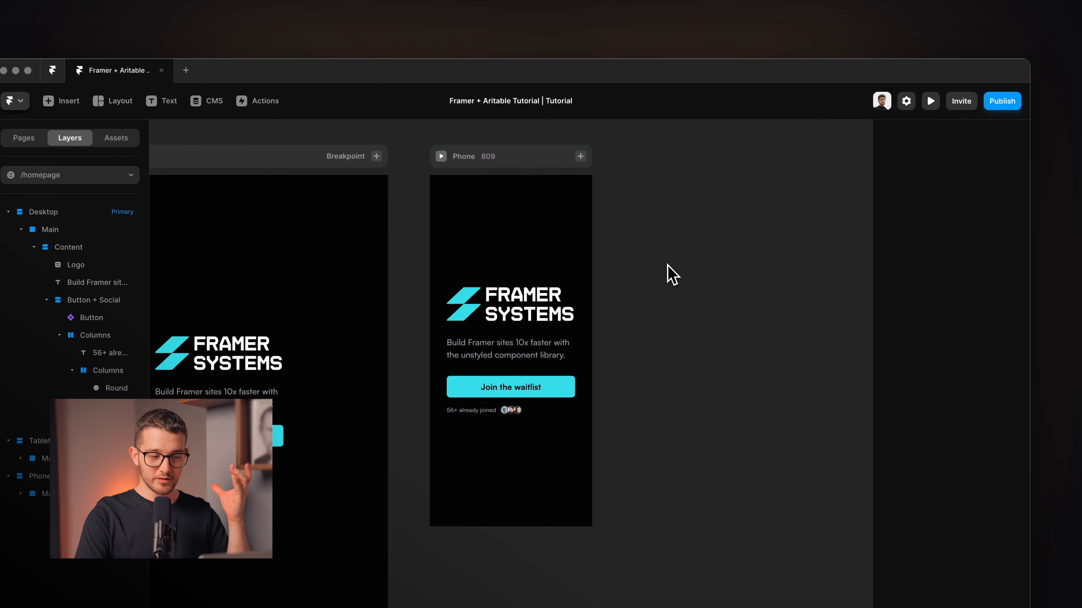
Compare how the waitlist content is laid out on the Desktop, Tablet and Phone breakpoints
scroll(667, 264, left, 4)
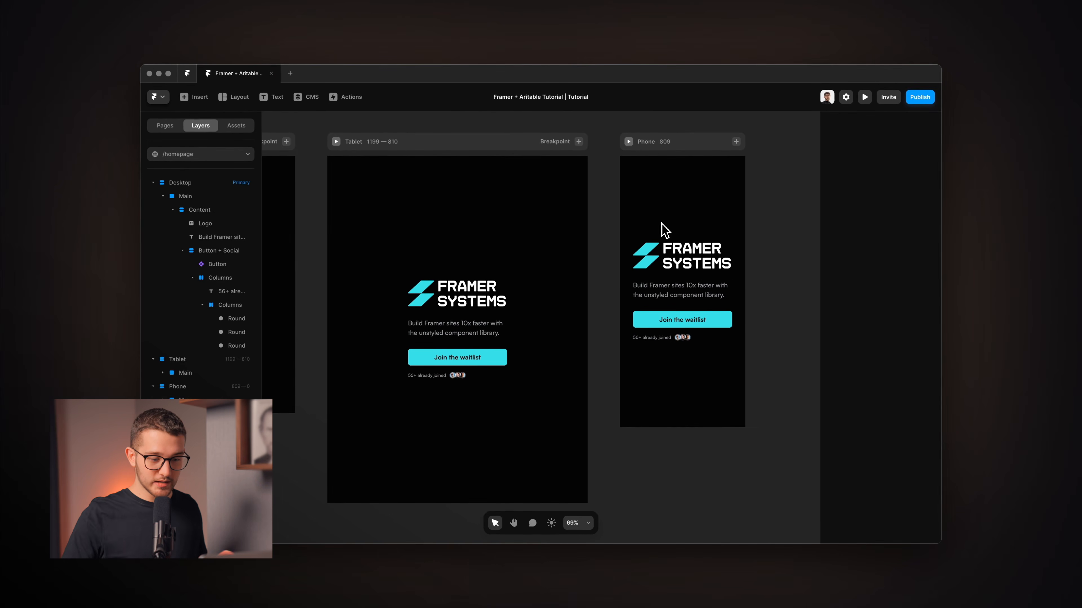
scroll(661, 223, left, 4)
scroll(661, 225, down, 4)
scroll(662, 224, left, 3)
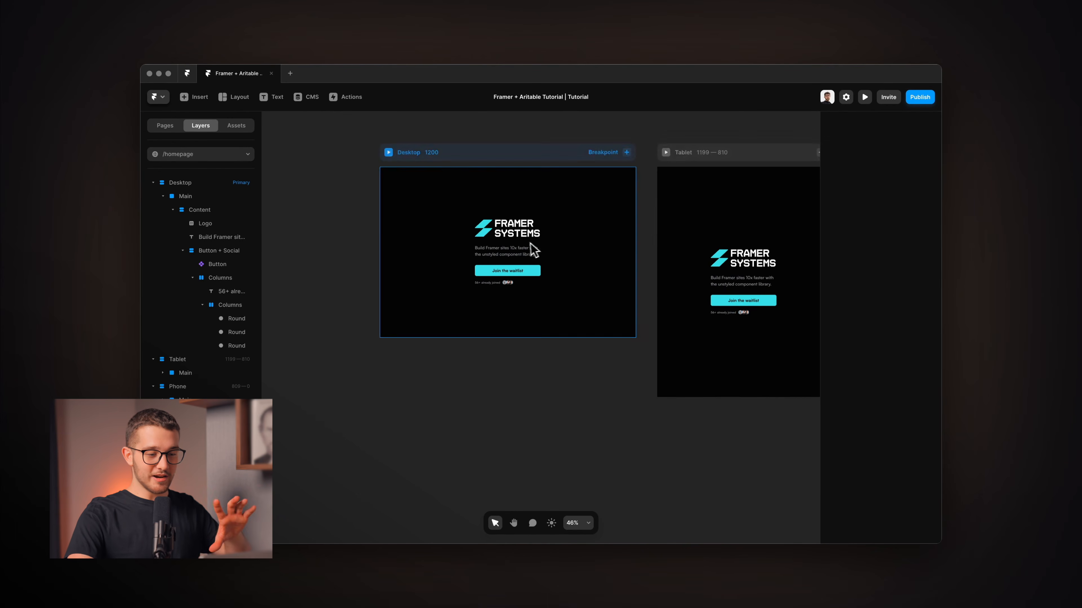
scroll(528, 243, up, 6)
scroll(528, 243, left, 1)
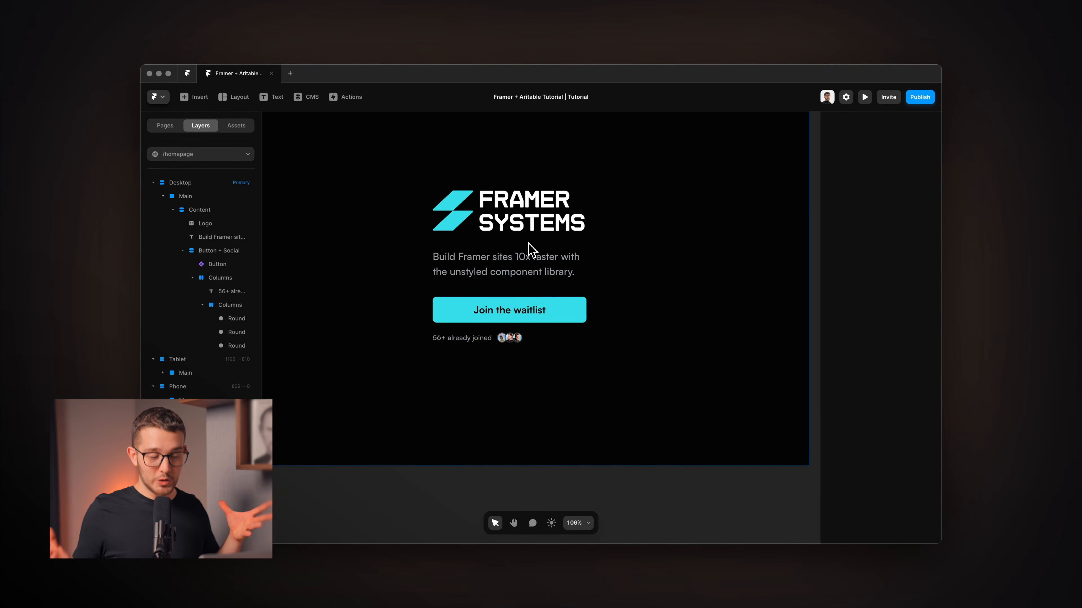
scroll(528, 243, down, 2)
scroll(528, 242, right, 15)
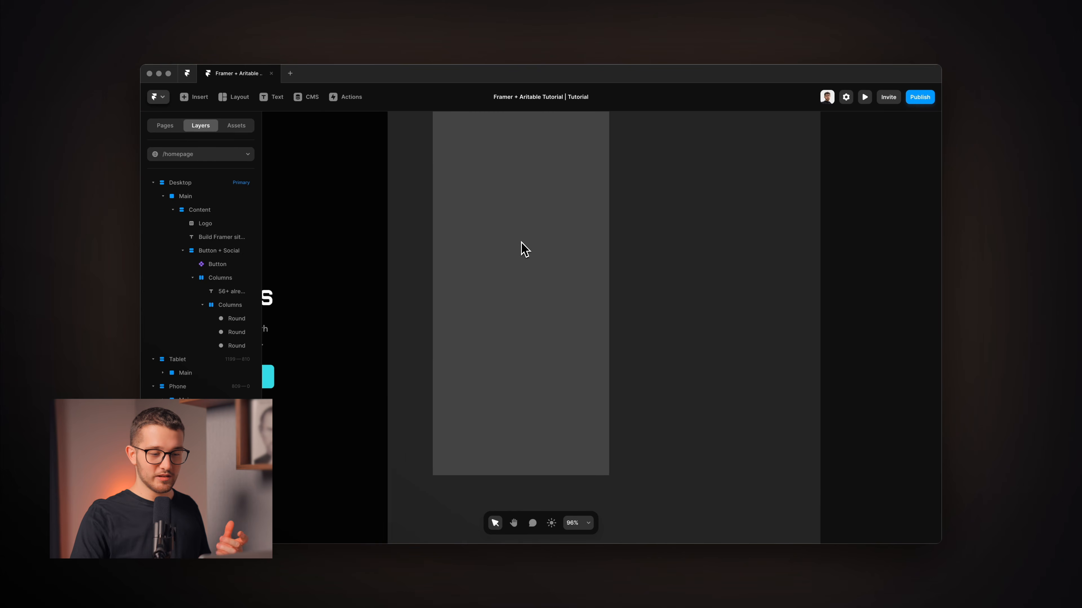
scroll(525, 248, left, 3)
scroll(525, 249, up, 1)
scroll(482, 262, down, 5)
scroll(482, 262, left, 8)
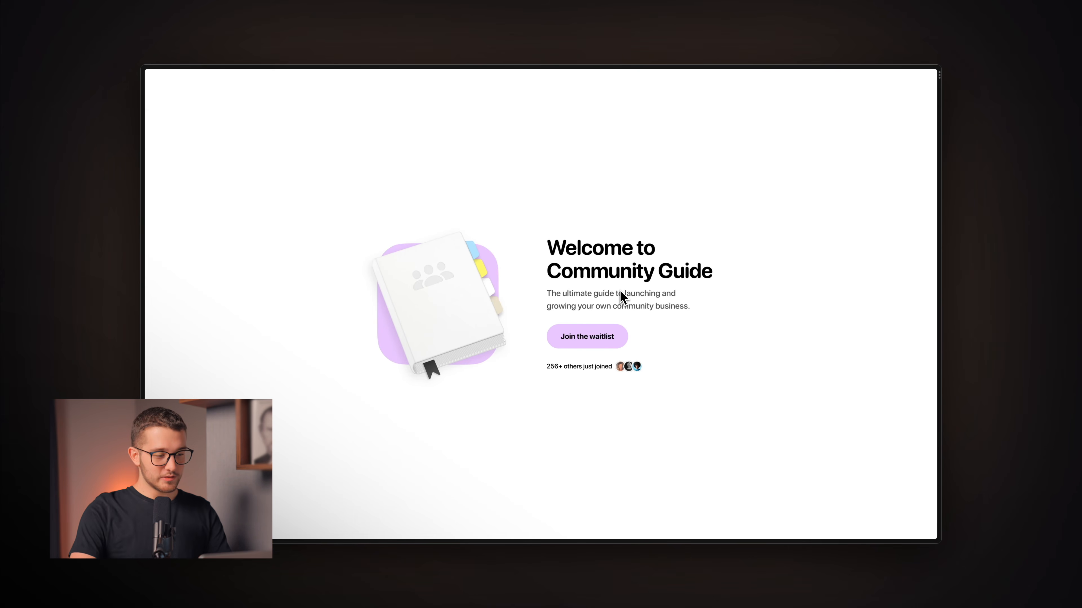
Switch from the Community Guide example to the live Framer Systems component library page in the browser
key(super+s)
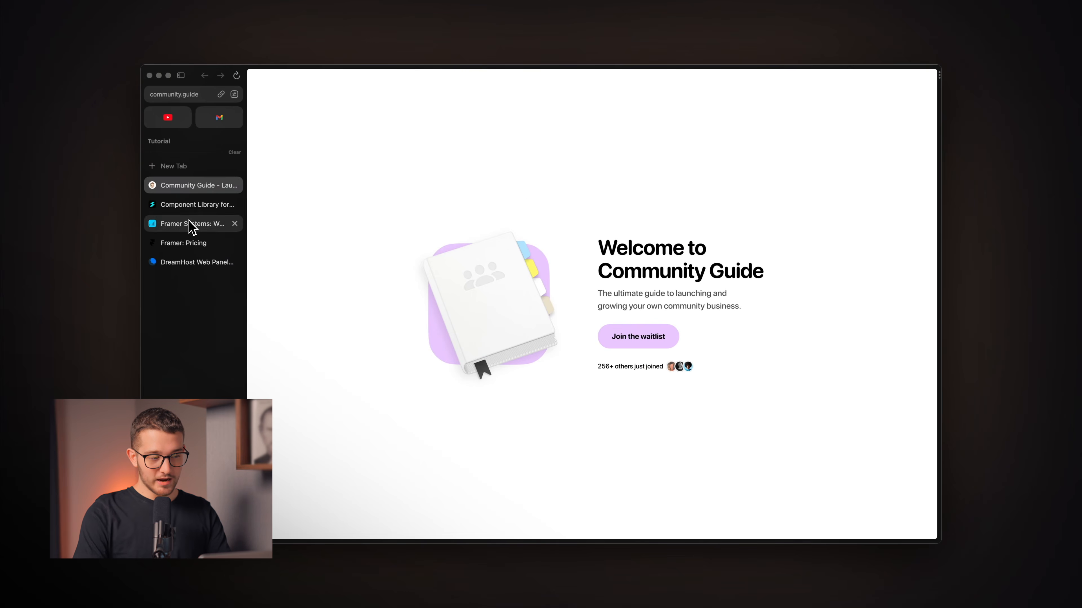
click(187, 205)
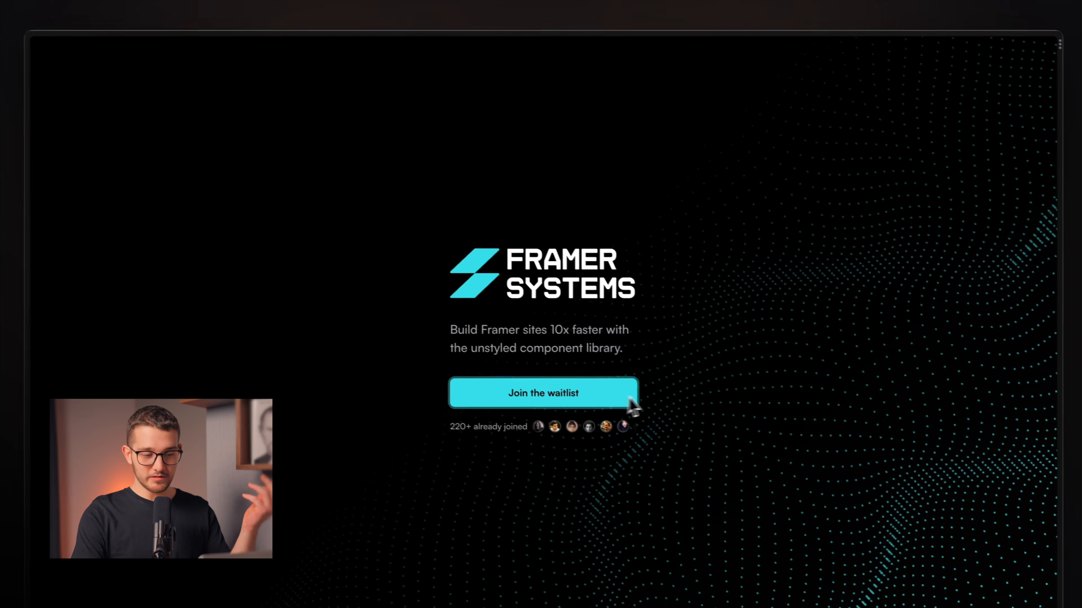
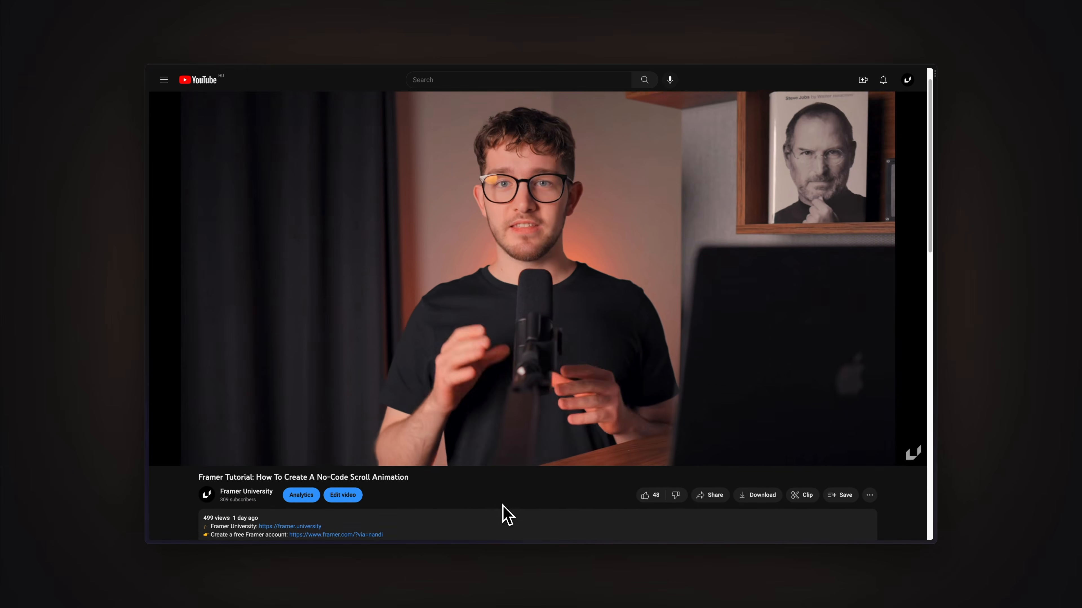
Find the description of the YouTube scroll animation tutorial and open its link for creating a free Framer account
scroll(504, 512, down, 3)
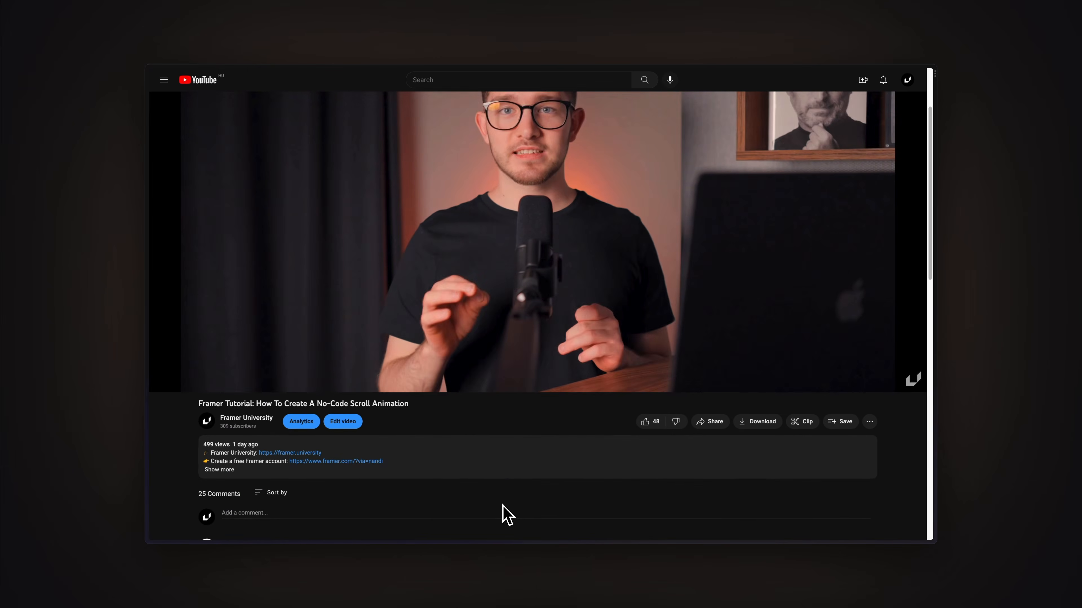
scroll(504, 513, down, 3)
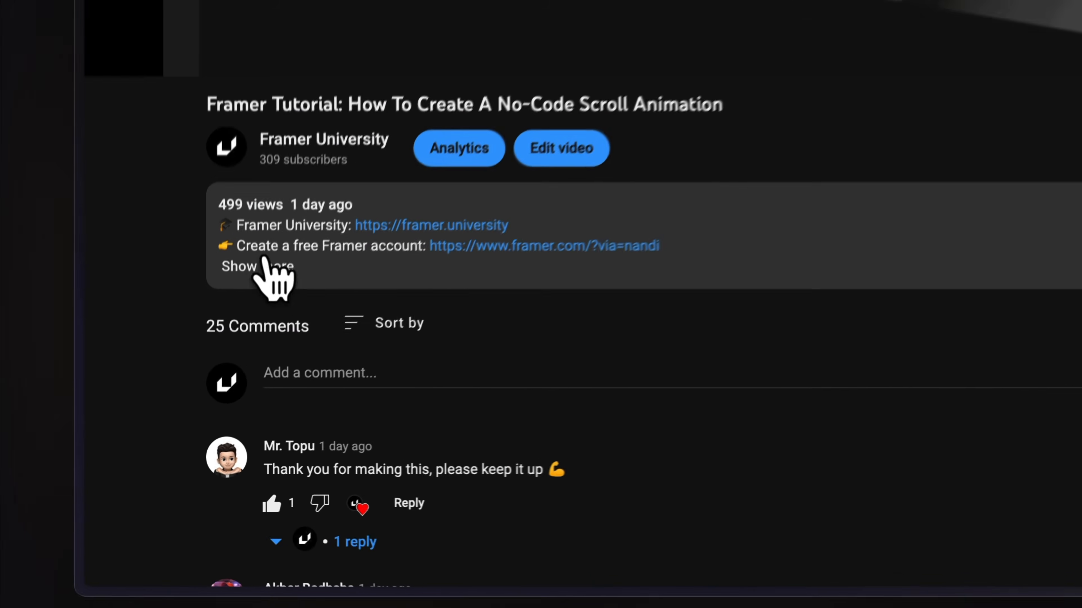
click(516, 245)
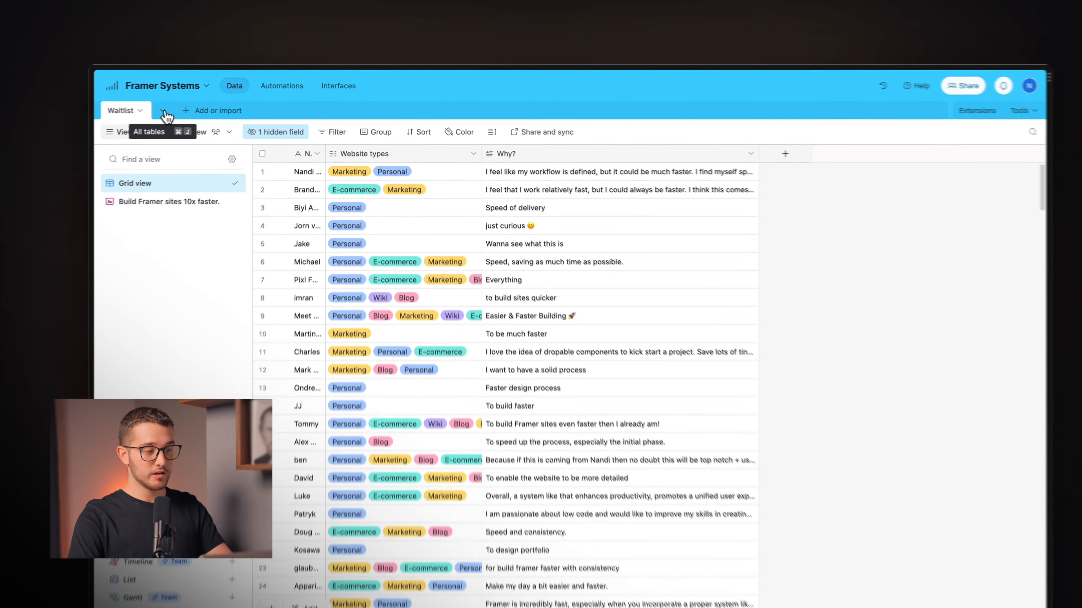
In Airtable, create a blank table in the Framer Systems base and name it Tutorial
click(203, 104)
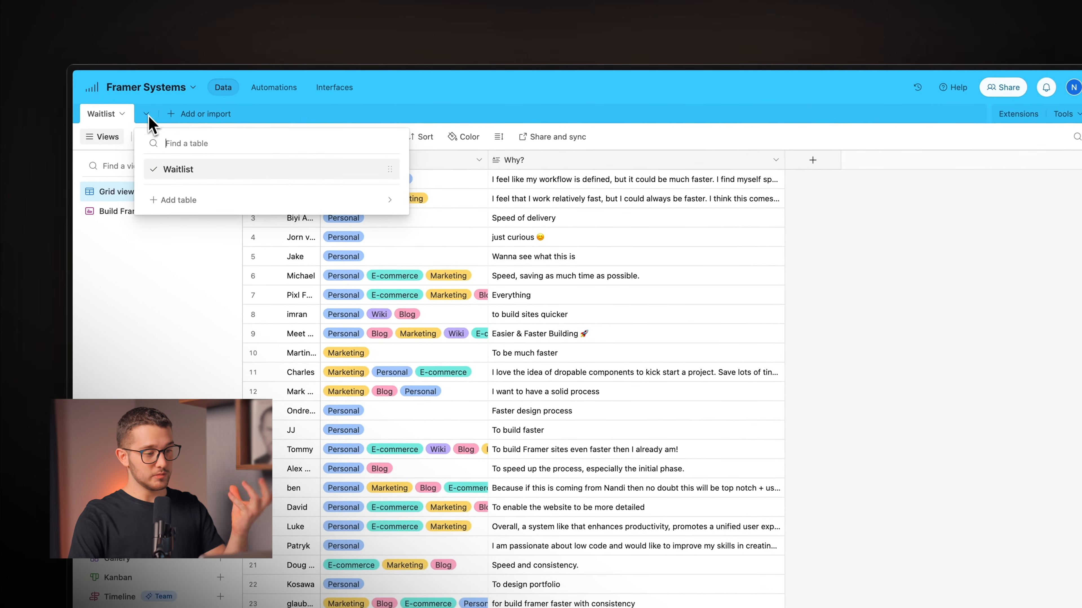
mouse_move(185, 209)
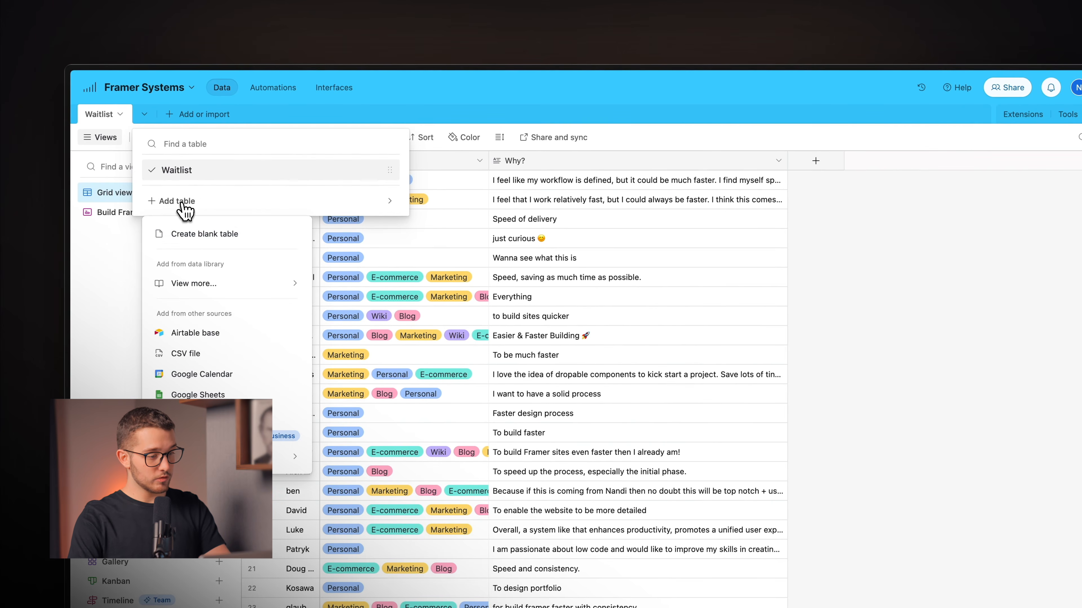
click(205, 234)
click(181, 158)
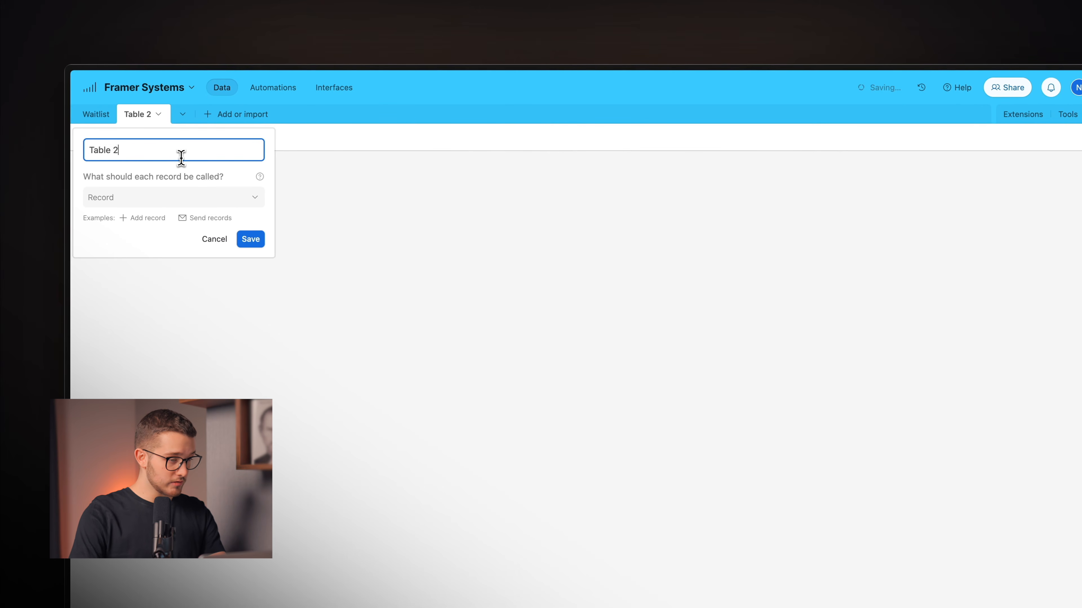
triple_click(181, 158)
text(Tutorial)
key(Return)
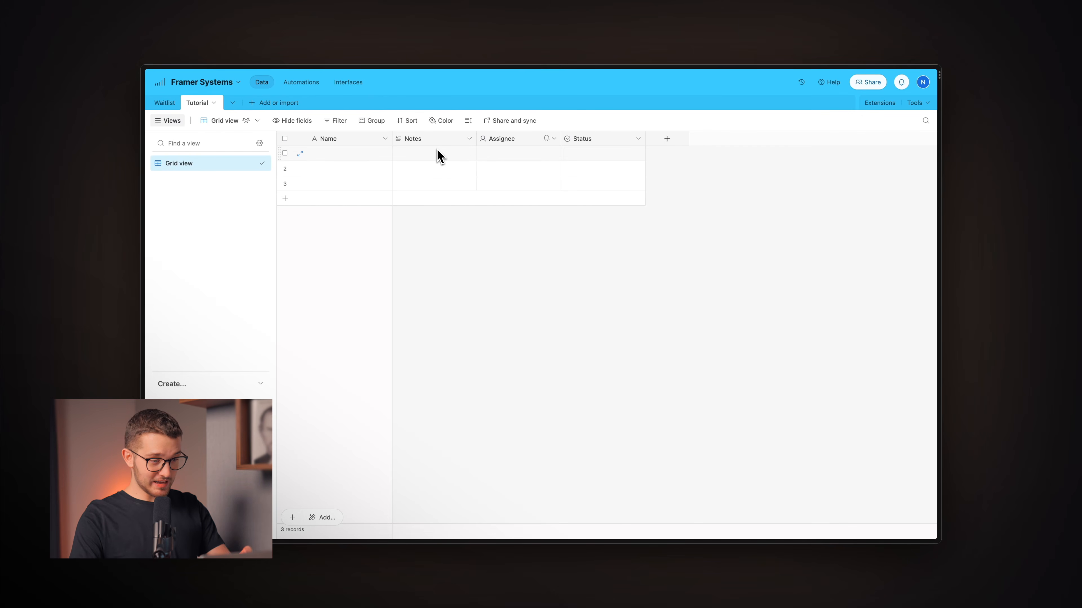
Review the default Name, Notes and Assignee columns of the Tutorial table
click(358, 139)
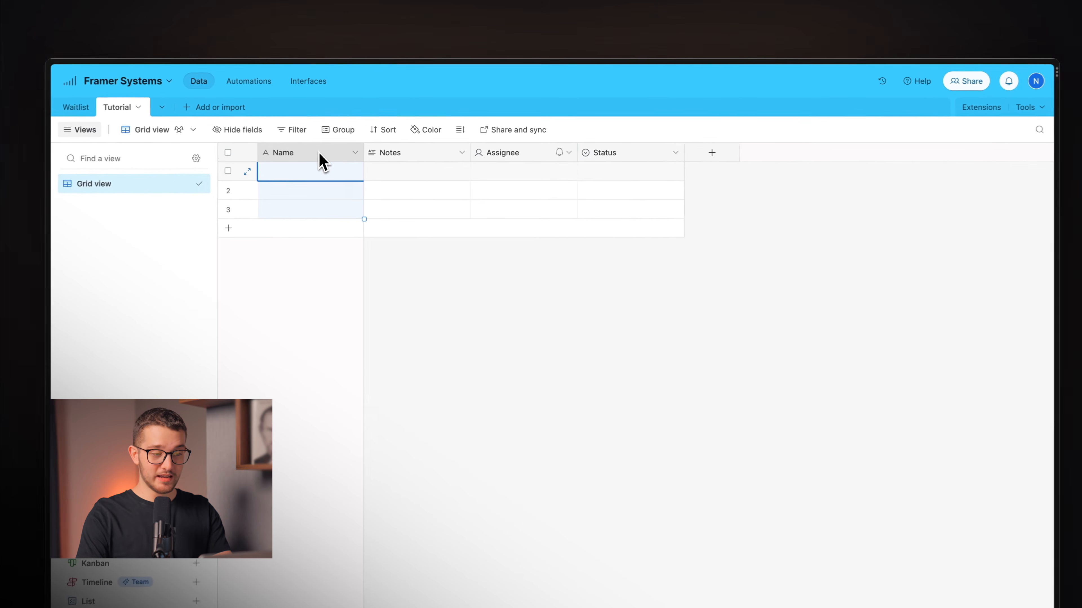
click(432, 160)
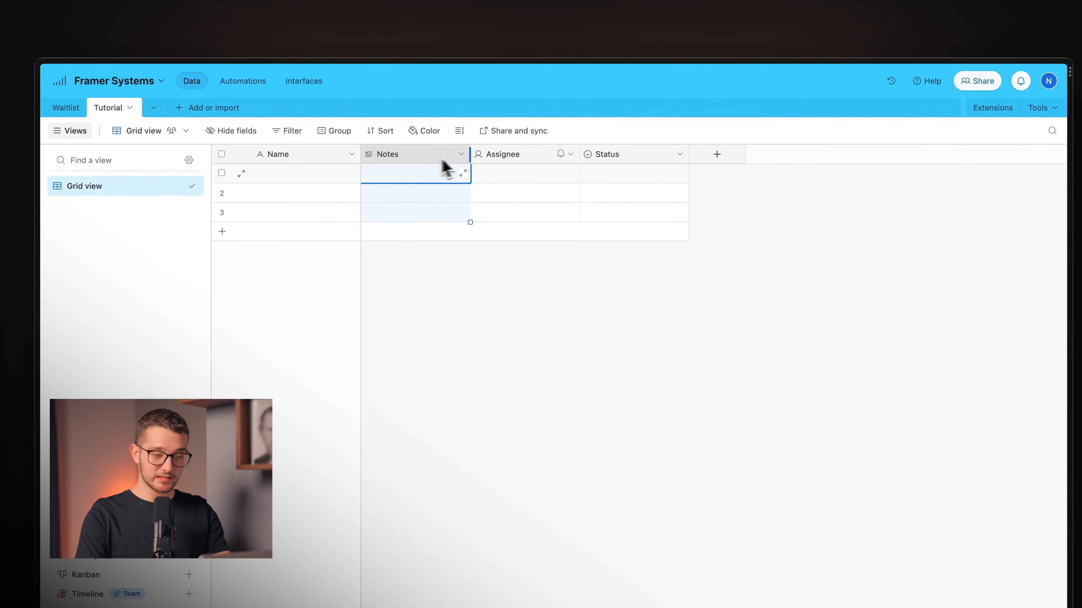
click(510, 159)
click(319, 159)
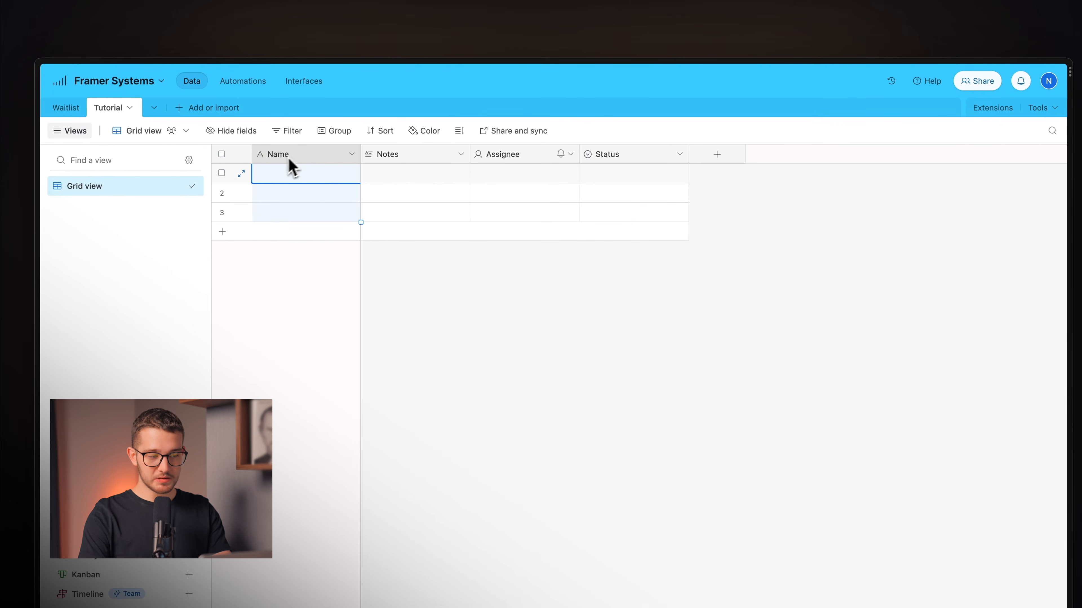
Rename the Notes field to Email, change its type to Single line text, and save it
click(420, 160)
right_click(430, 162)
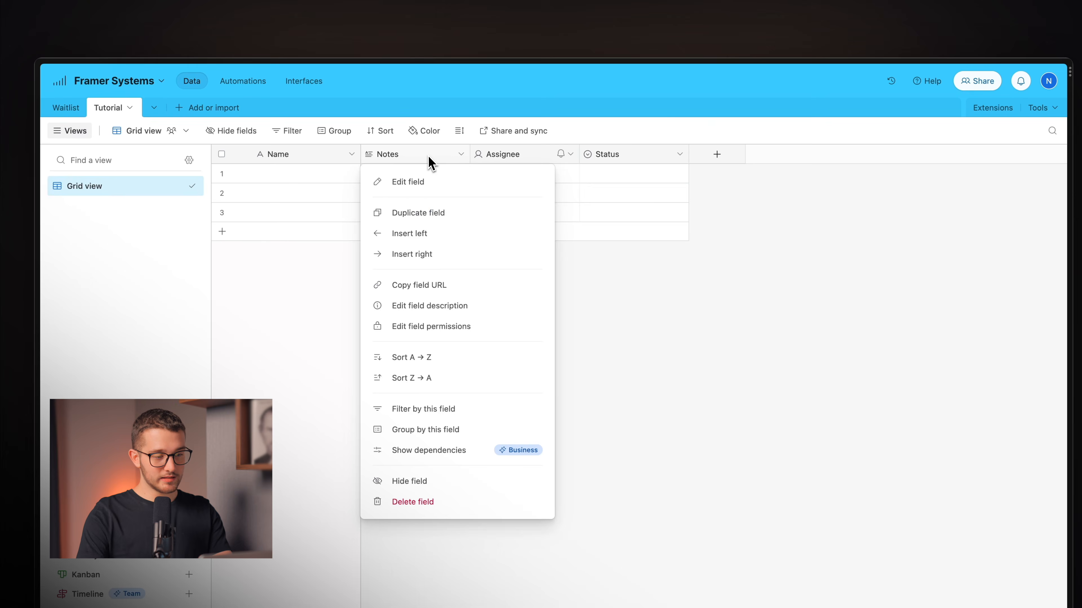
click(422, 182)
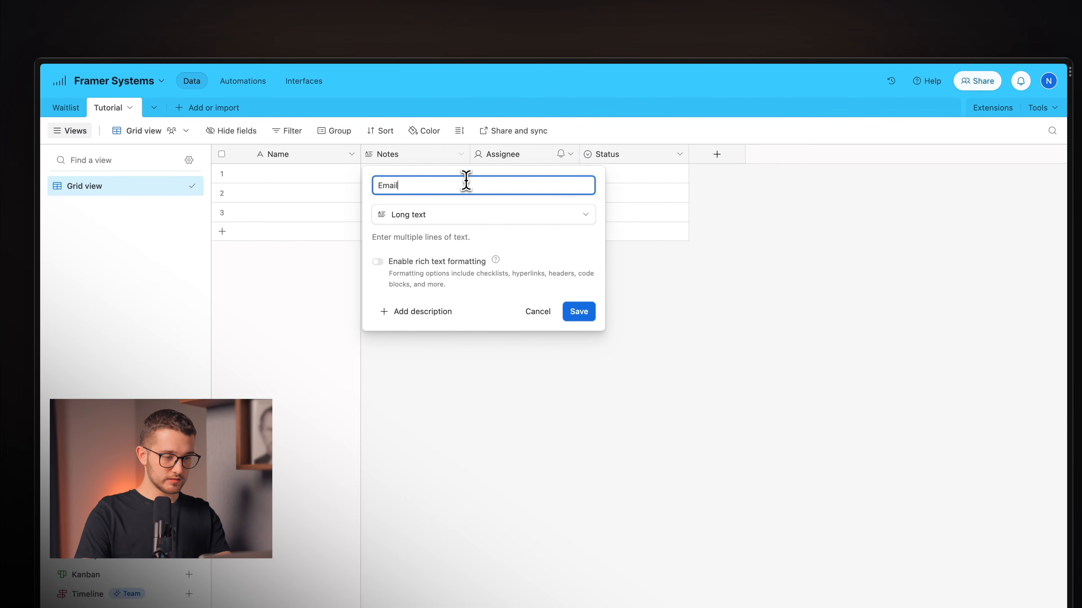
text(Email)
click(454, 213)
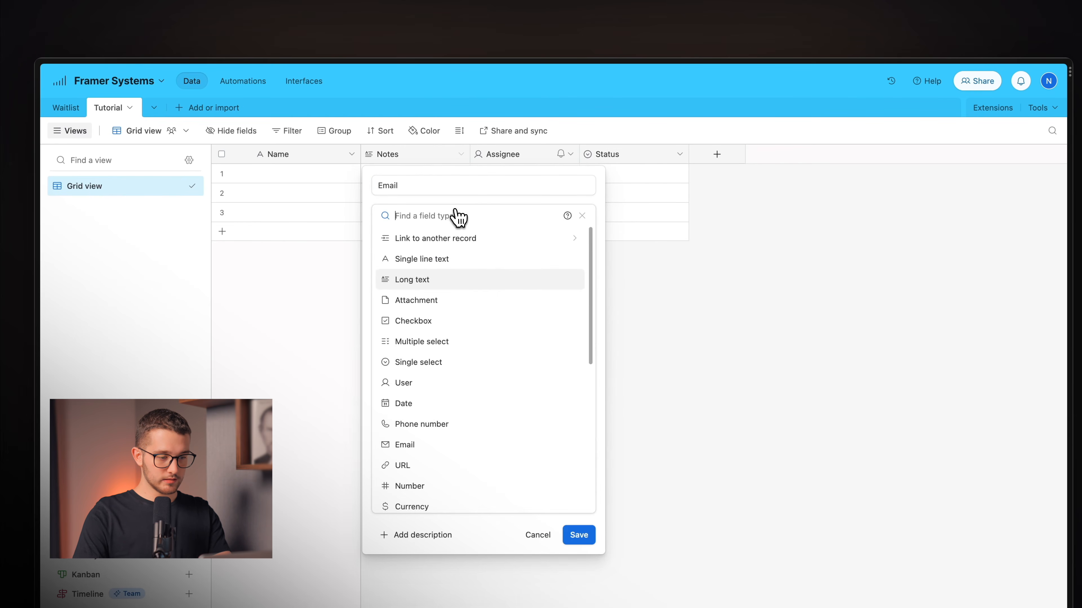
click(457, 265)
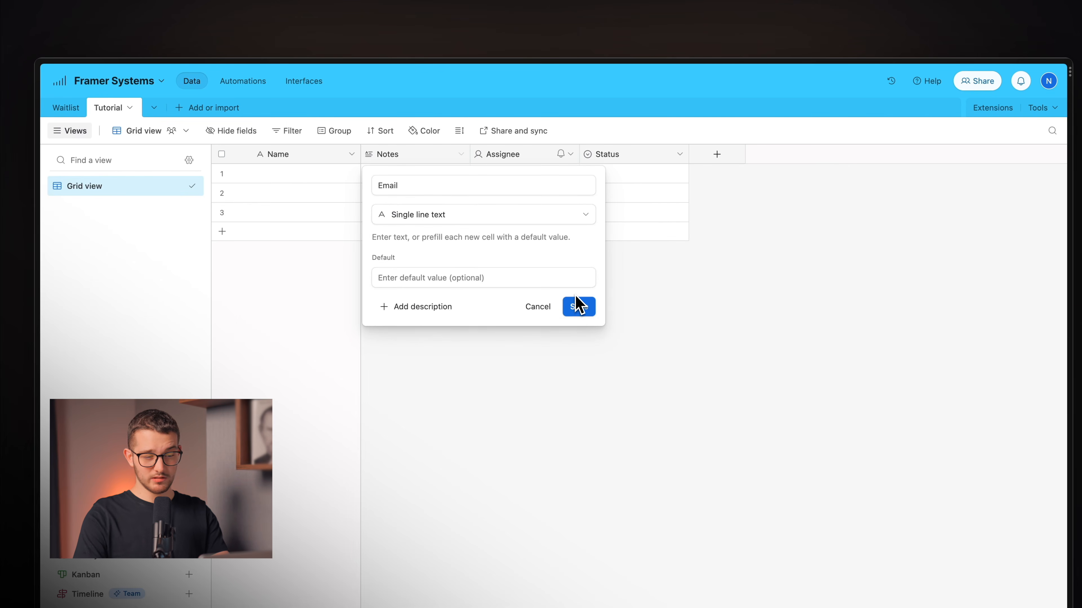
click(580, 308)
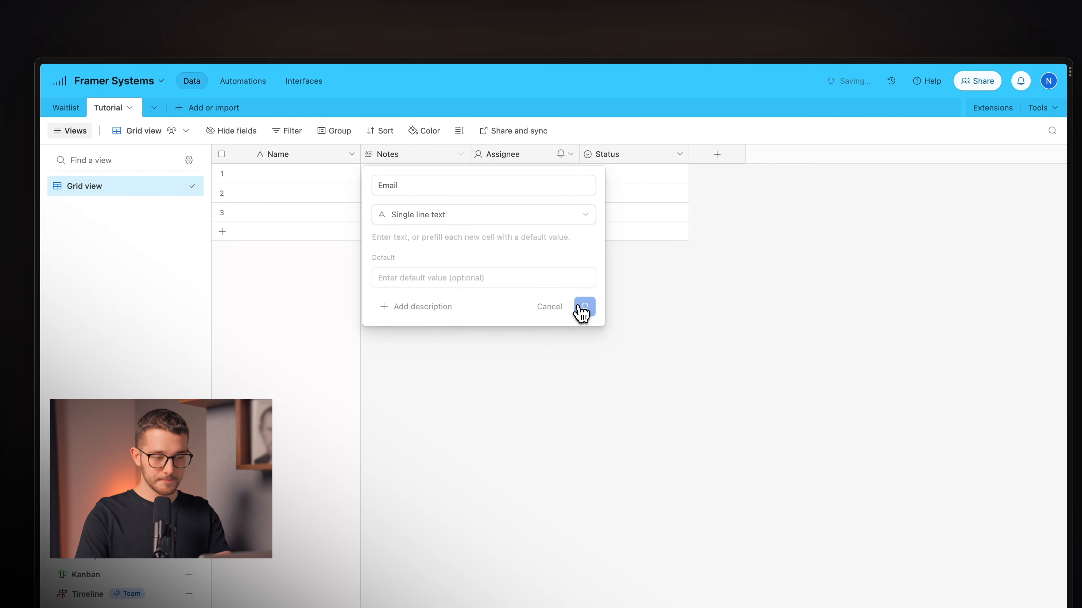
Edit the Assignee field and change its type to Multiple select
click(520, 160)
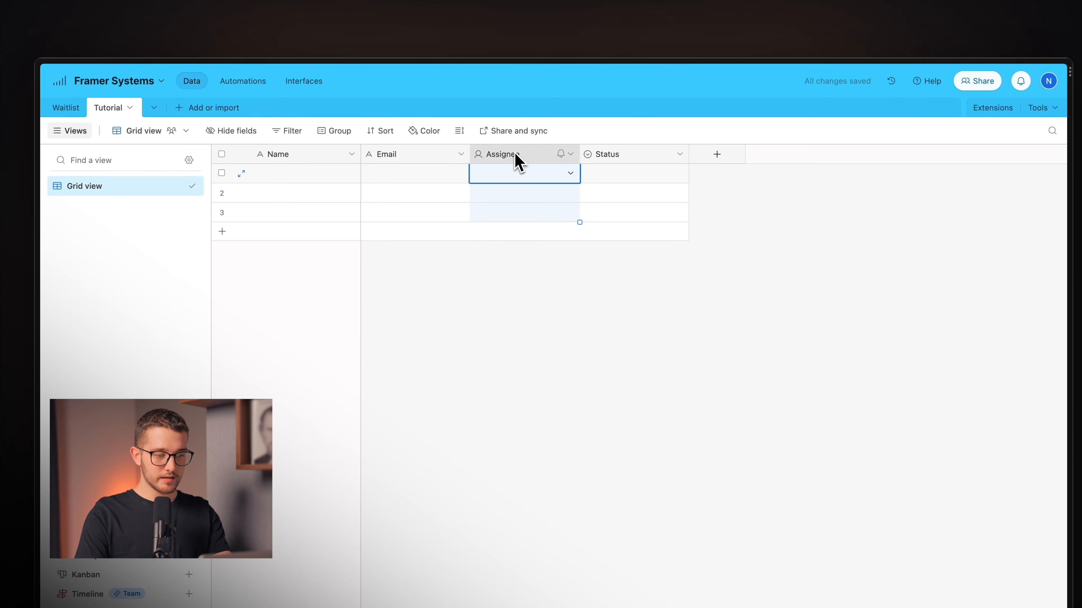
right_click(549, 159)
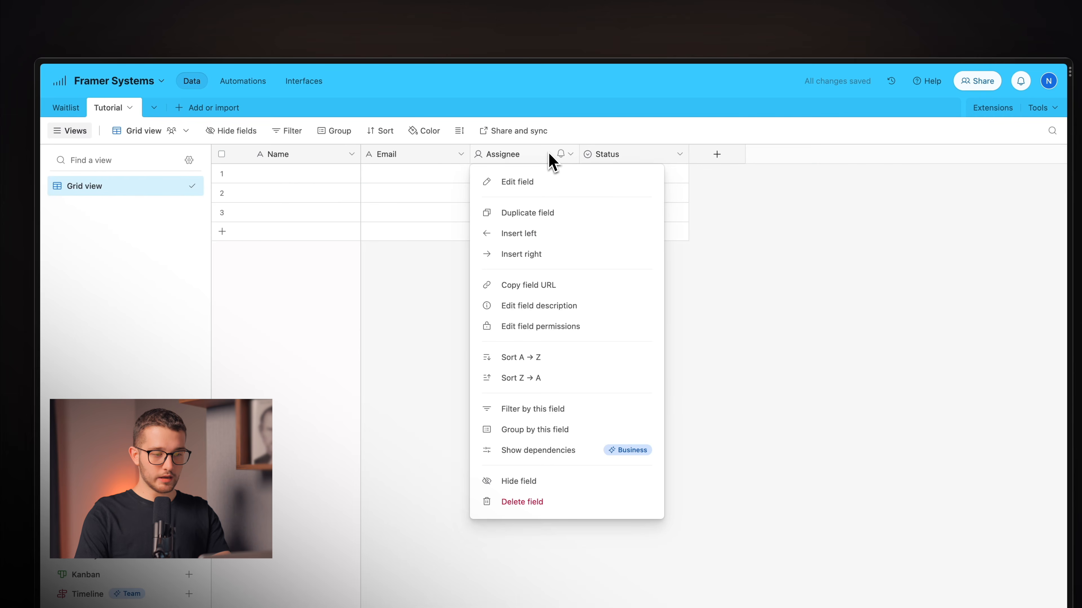
click(563, 186)
click(550, 188)
click(547, 216)
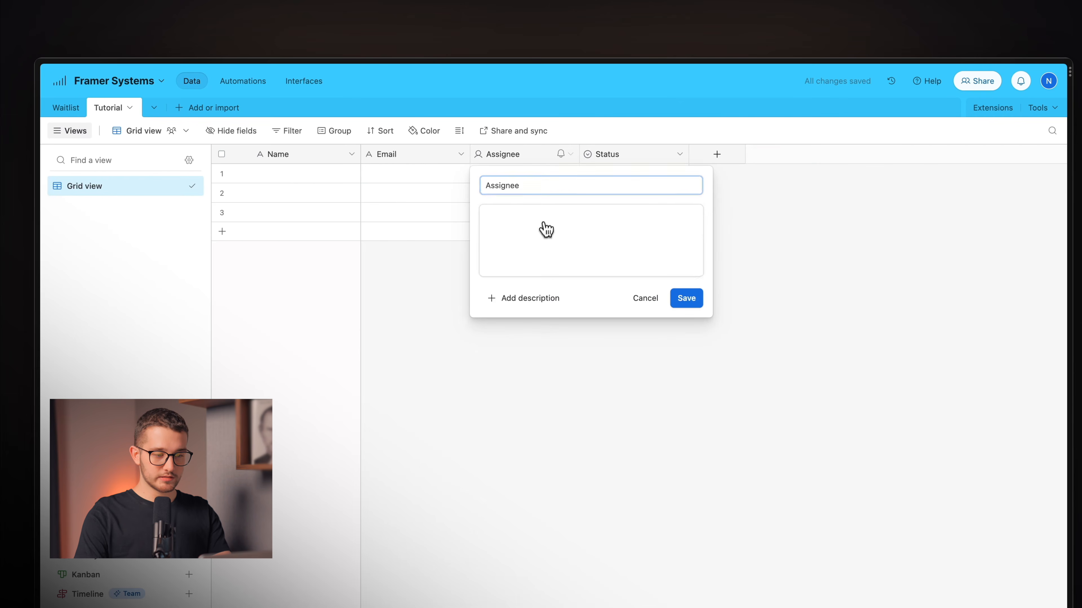
scroll(574, 334, down, 6)
scroll(573, 332, up, 5)
scroll(558, 281, up, 2)
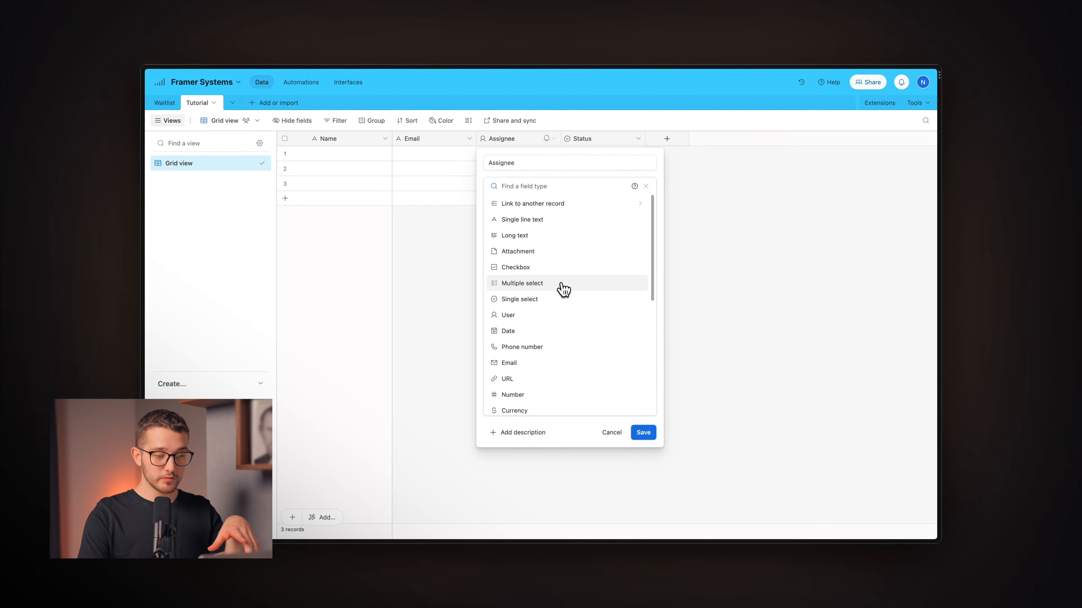
click(562, 285)
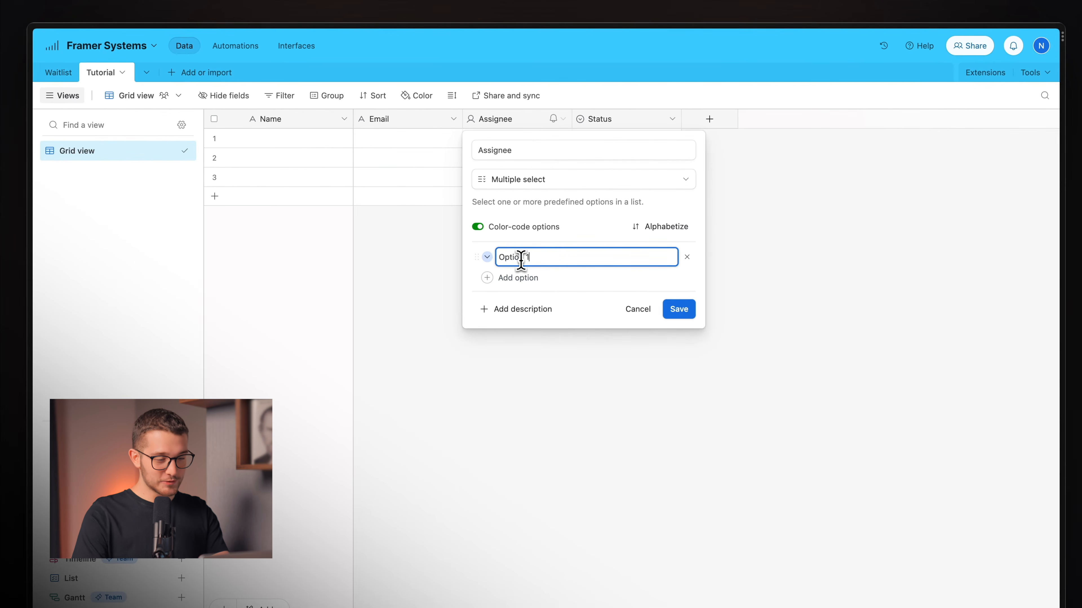
Define five choices for the multiple-select field: Option 1, Option 2, Option 3, Option 4 and Option 5
key(Return)
text(Option)
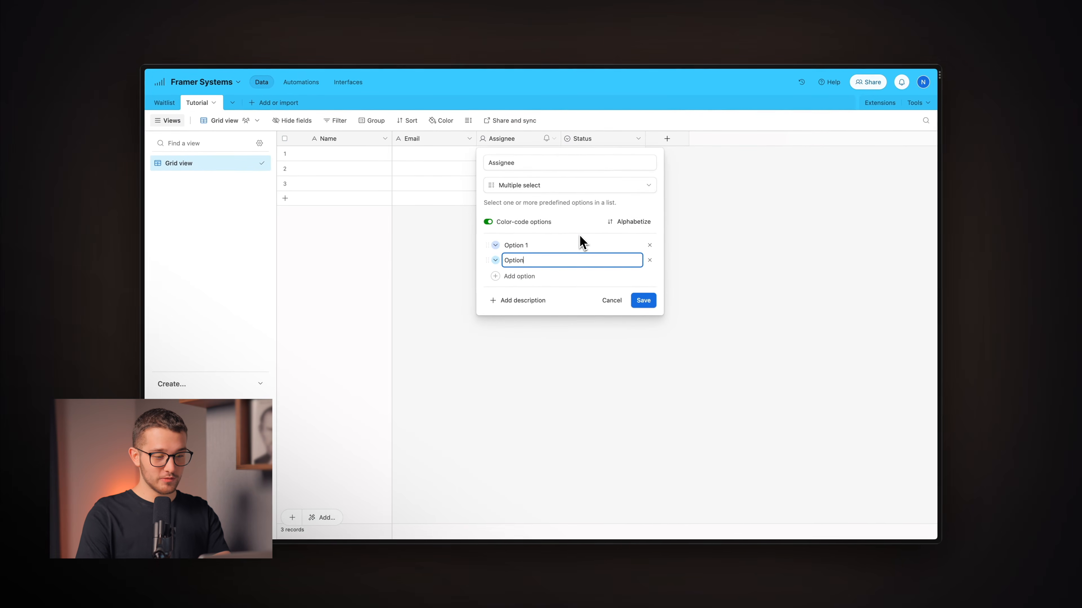
text( 2)
key(Return)
text(Option 3)
key(Return)
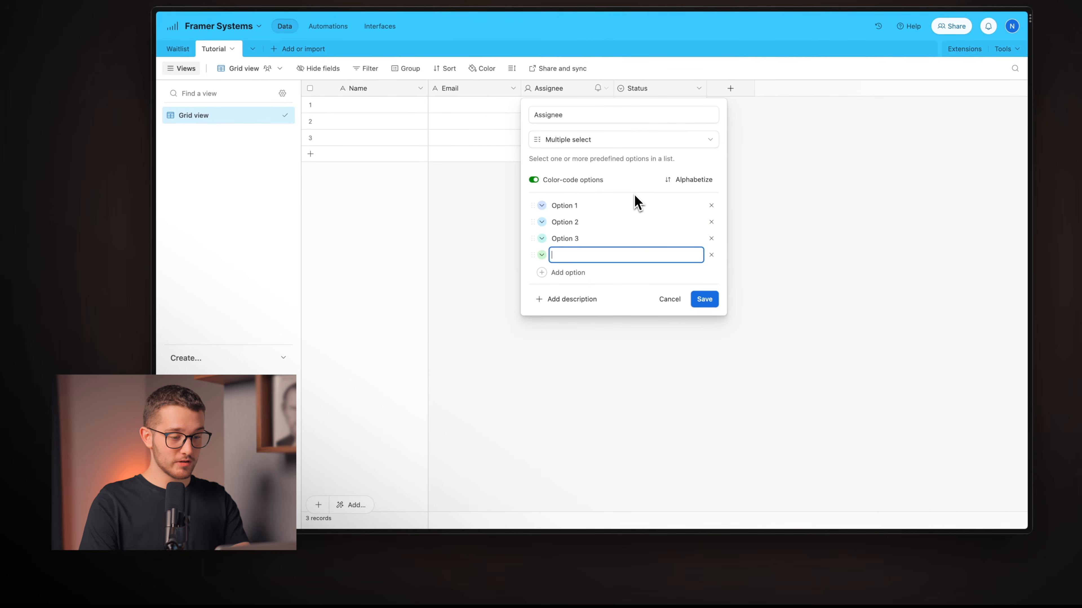
text(Opti)
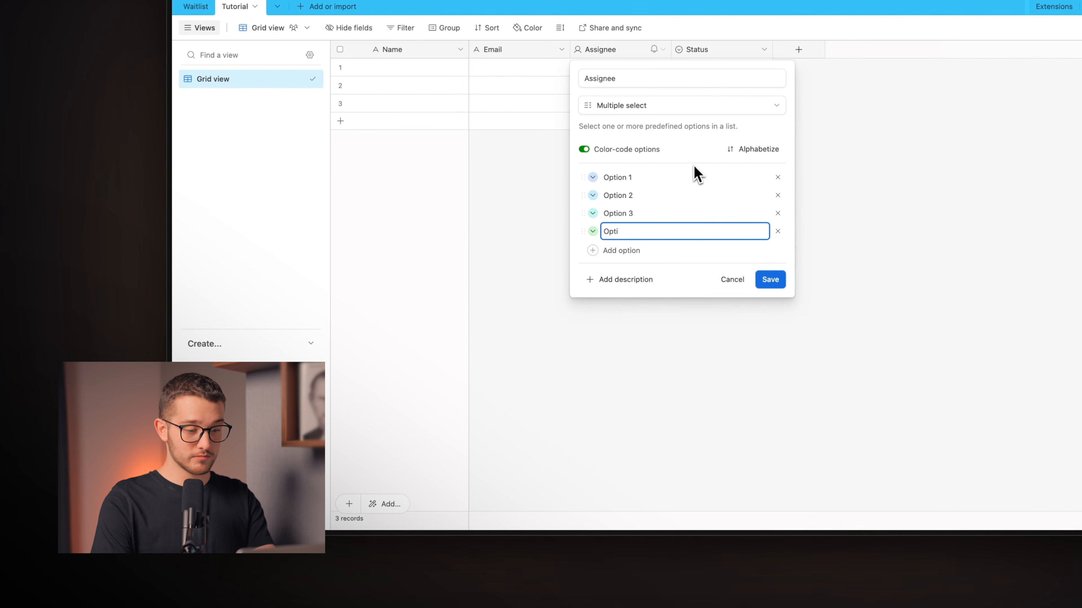
text(on 4)
key(Return)
text(Option 5)
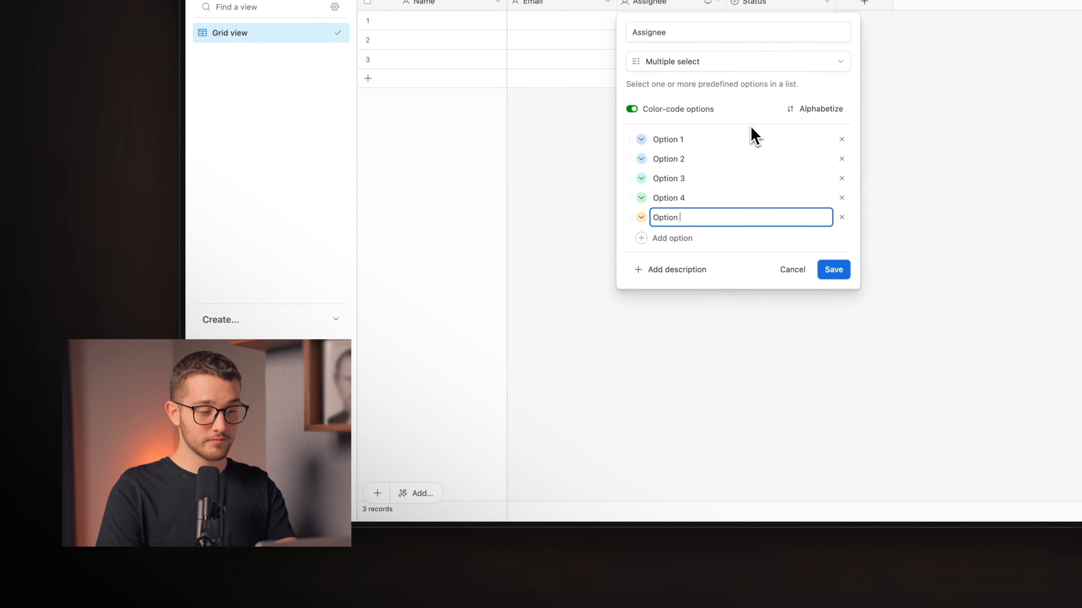
key(Return)
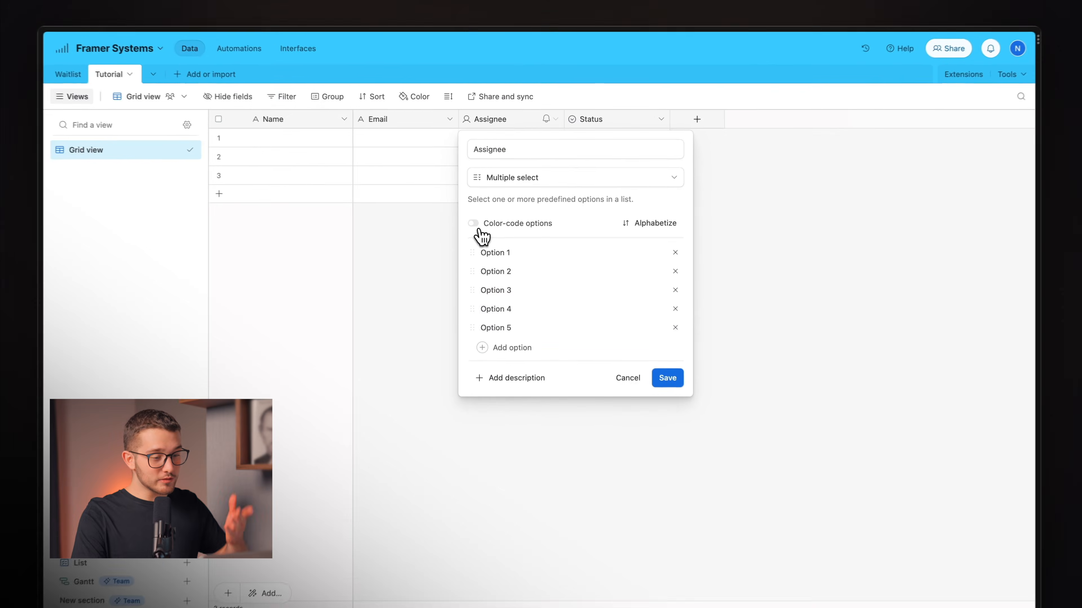
Turn color-coding back on for the options and look over the colors available for Option 1
click(473, 226)
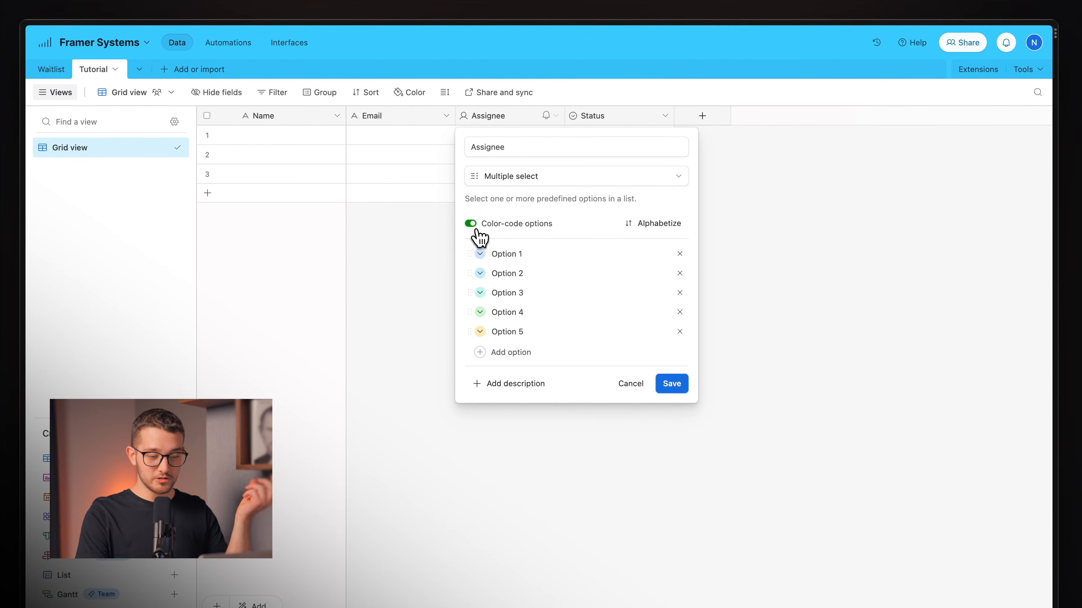
click(480, 255)
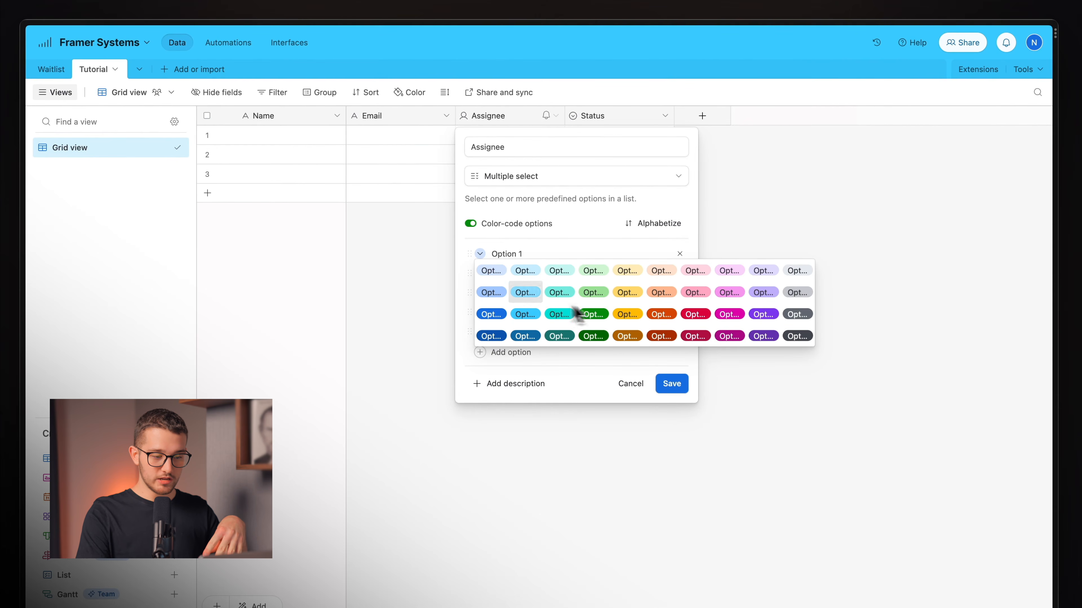
click(489, 256)
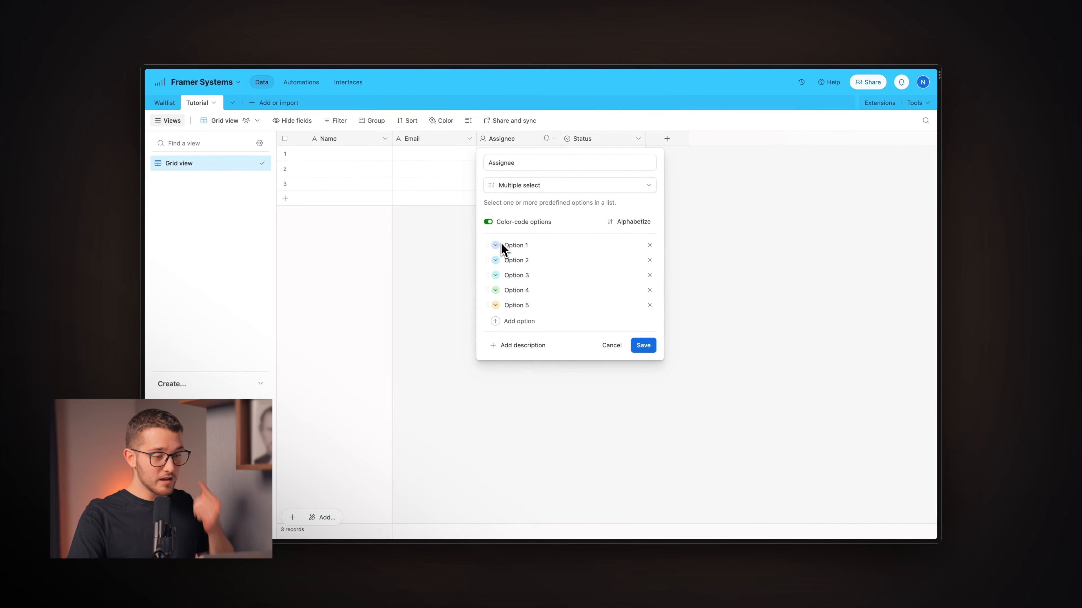
Rename the multiple-select Assignee field to "Options?" and save it
double_click(533, 163)
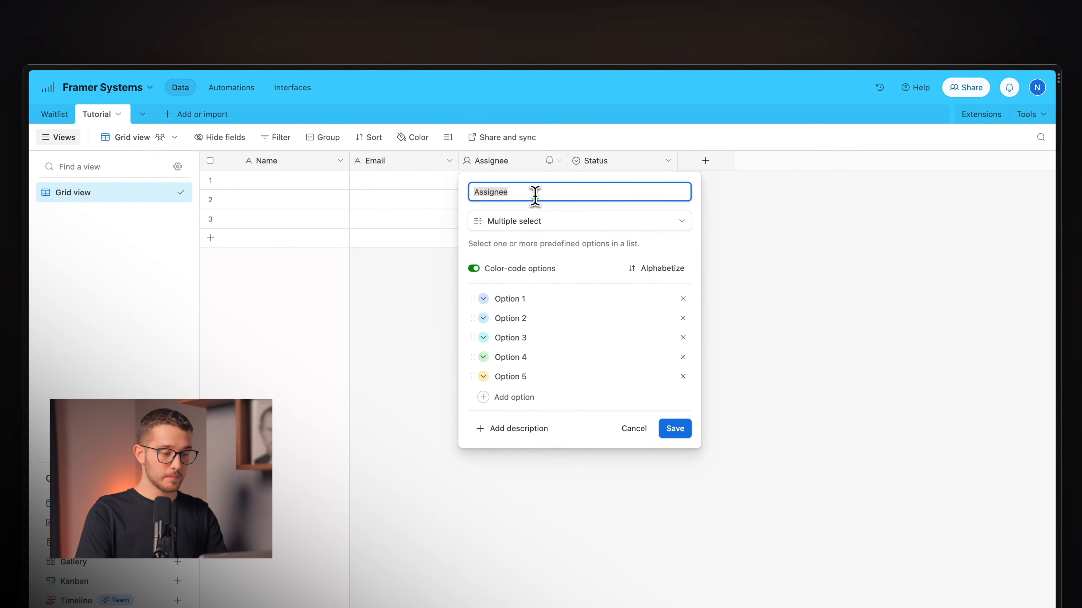
text(Options?)
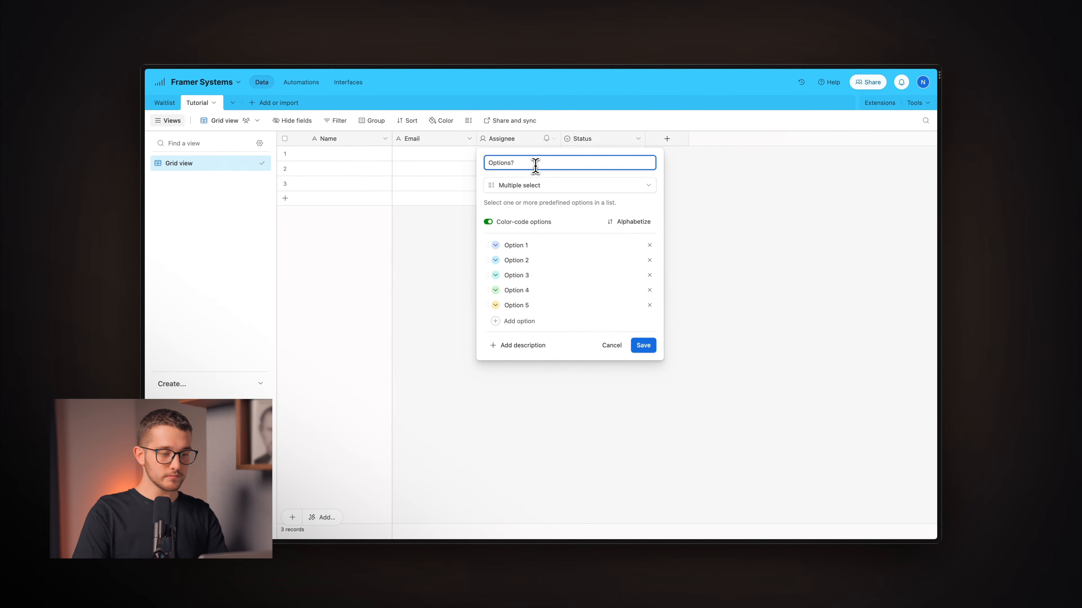
key(Return)
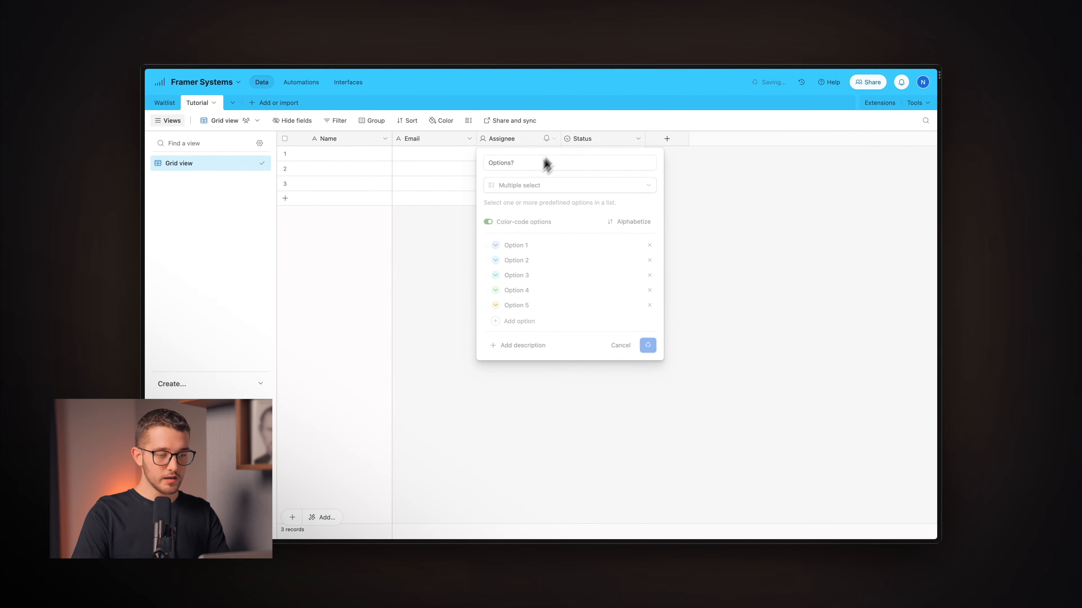
Change the Status field's type to Long text, rename it "Ask something." and save it
right_click(583, 139)
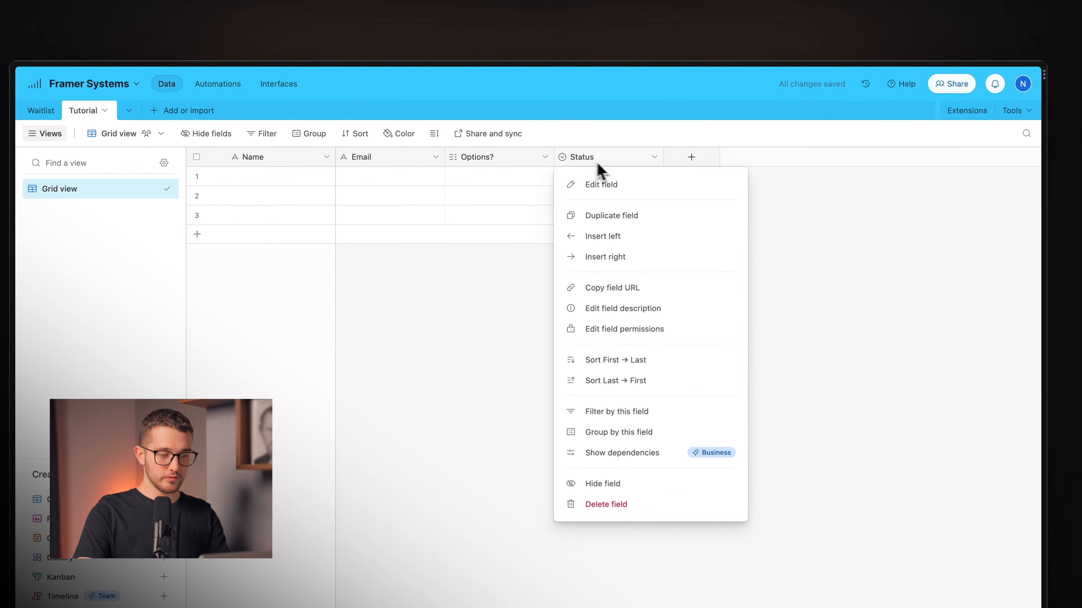
click(622, 187)
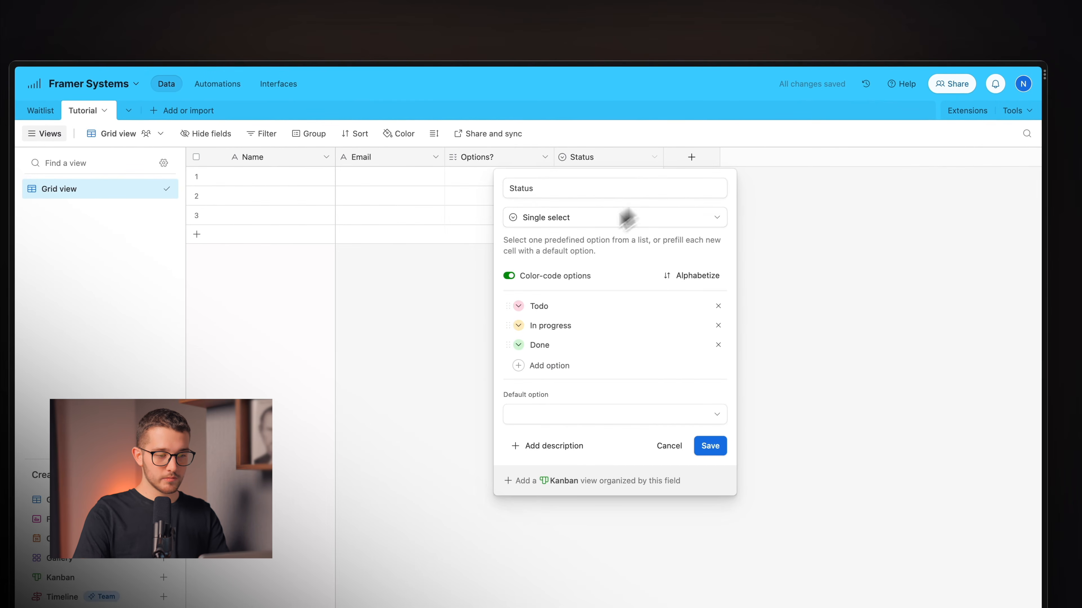
click(576, 194)
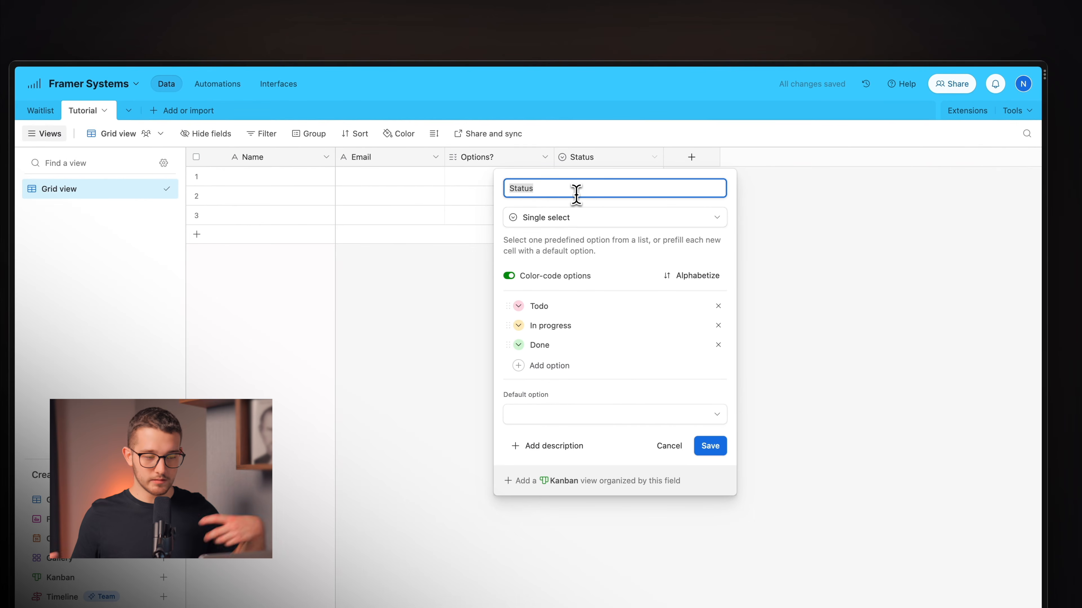
click(573, 218)
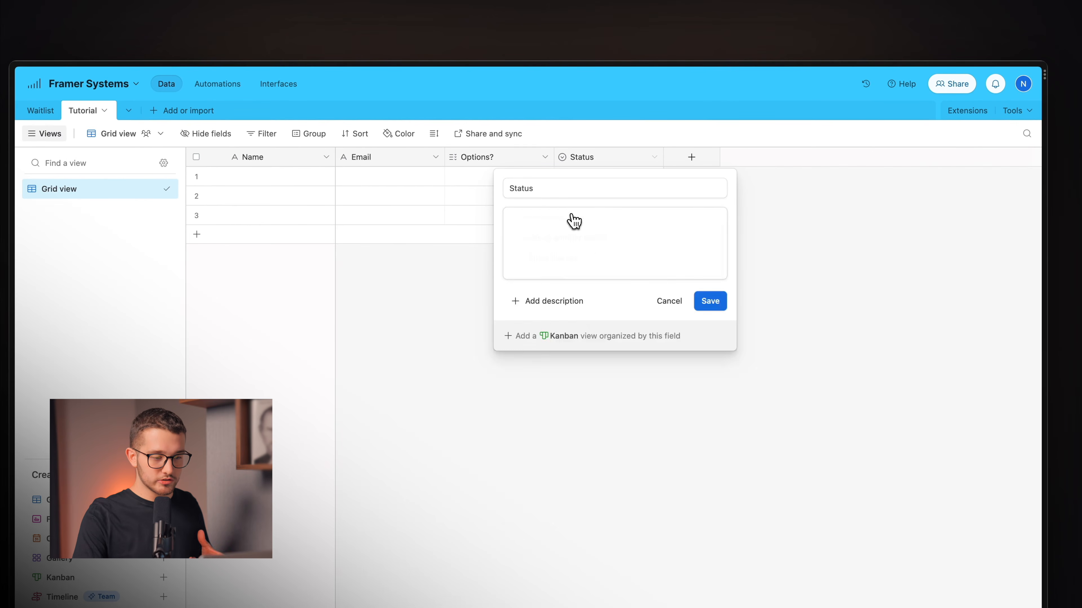
click(565, 293)
double_click(565, 194)
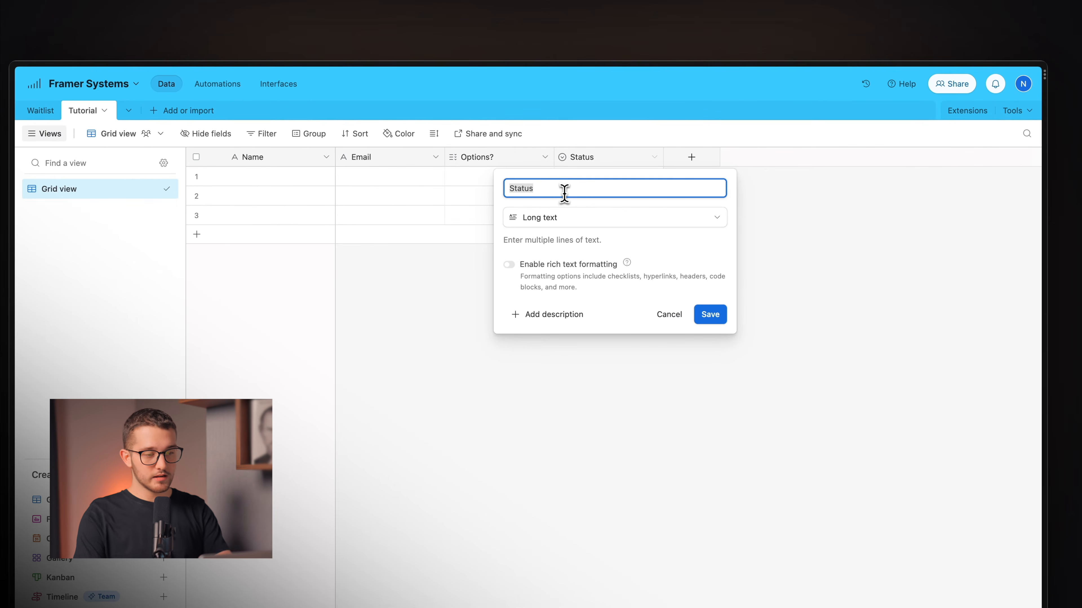
text(As)
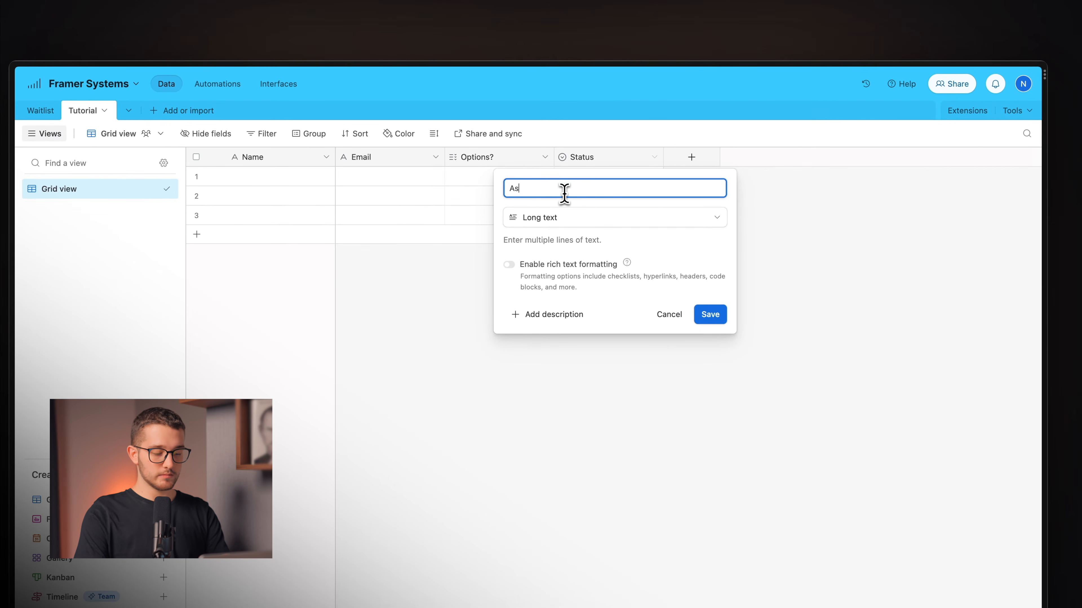
text(k something.)
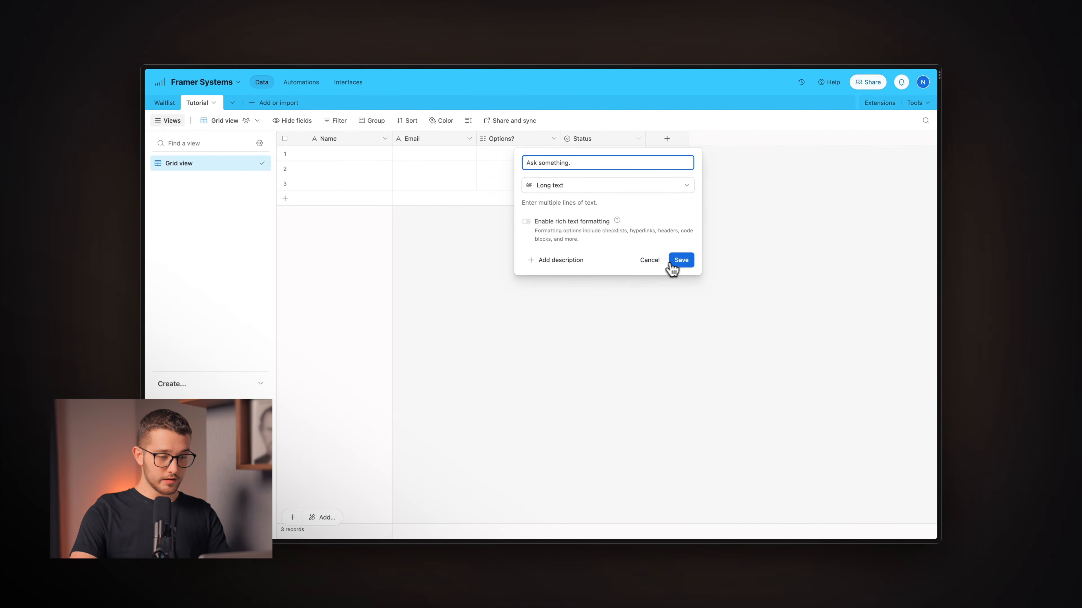
click(680, 261)
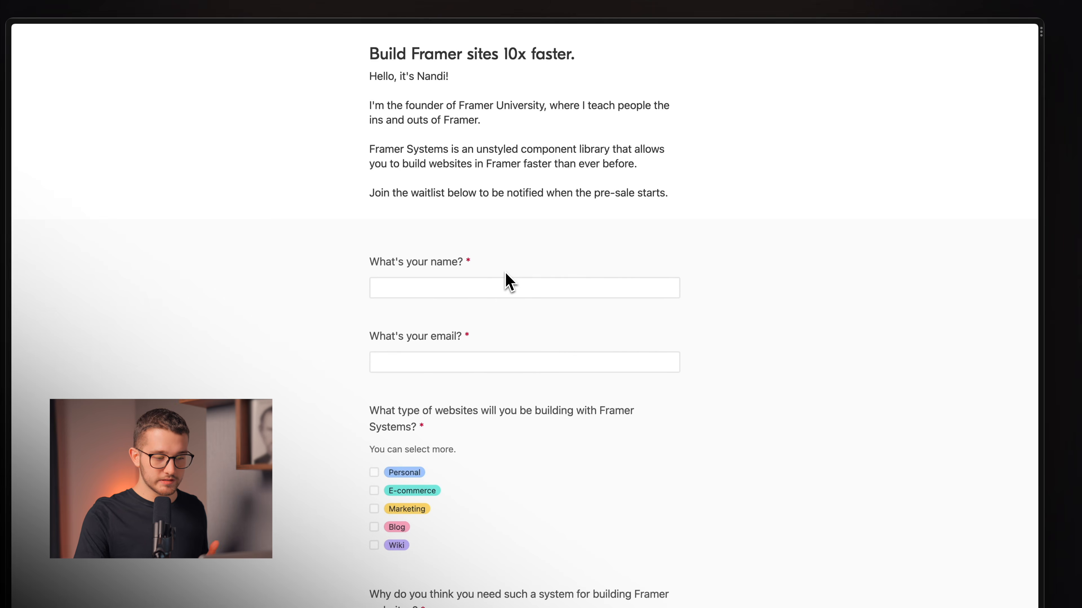
Review the name, email, website type and reason questions on the live Framer Systems waitlist form
scroll(536, 301, down, 5)
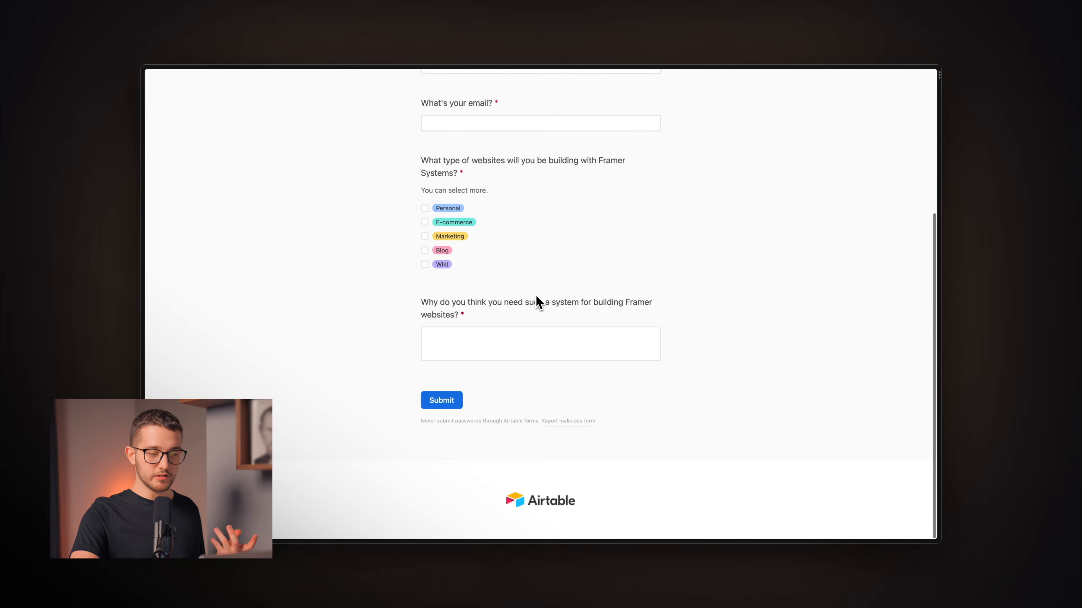
scroll(536, 301, up, 5)
click(486, 274)
scroll(503, 240, down, 2)
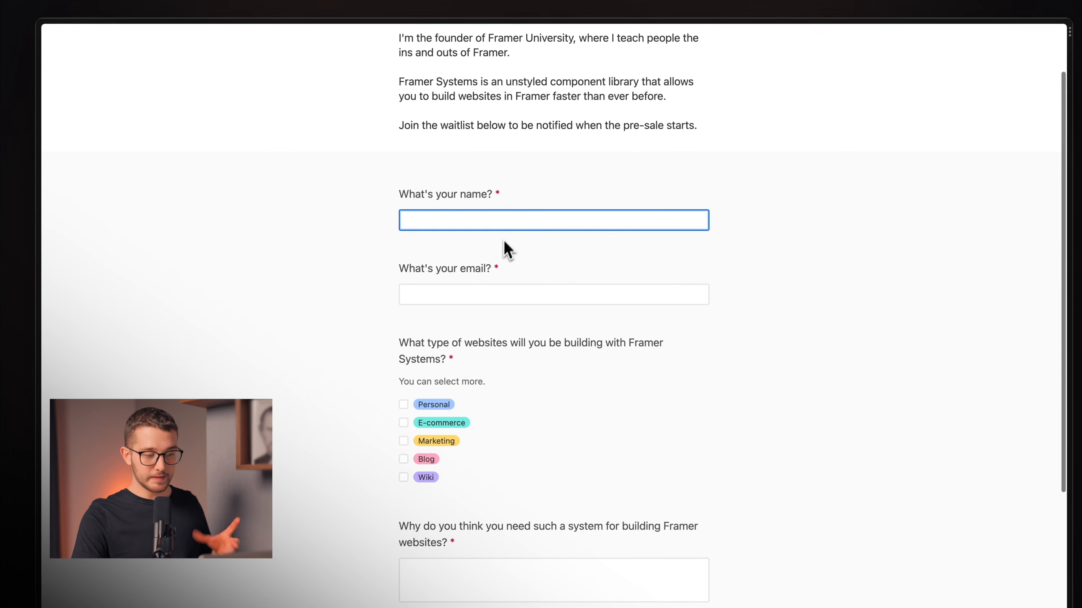
click(501, 256)
scroll(501, 257, down, 2)
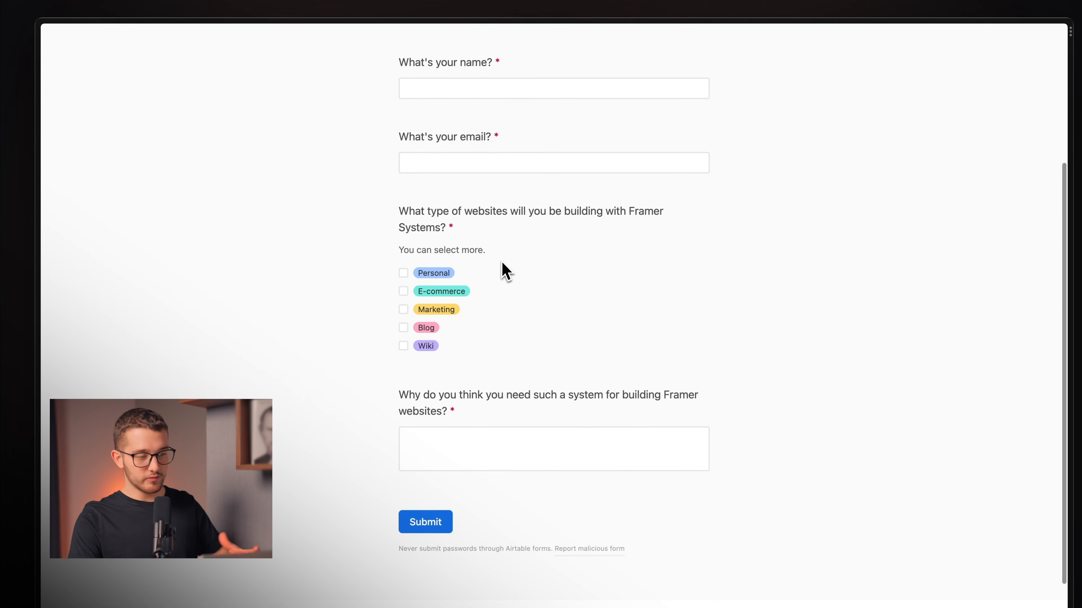
scroll(499, 268, up, 3)
Fill in the waitlist form's name field with a first name and its email field with the placeholder text "email"
click(445, 196)
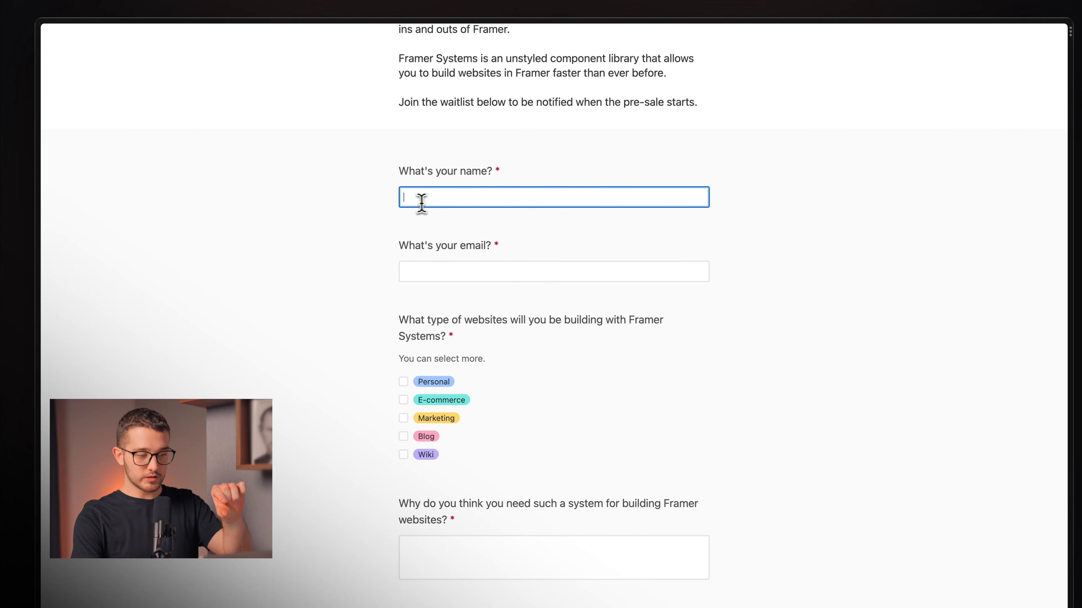
click(411, 181)
click(405, 193)
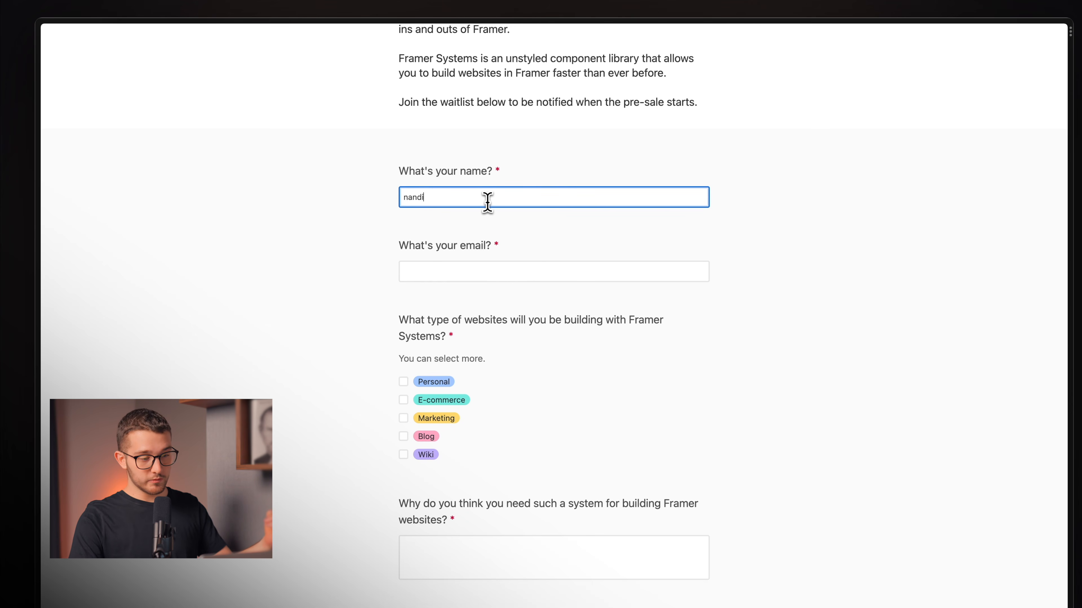
key(Tab)
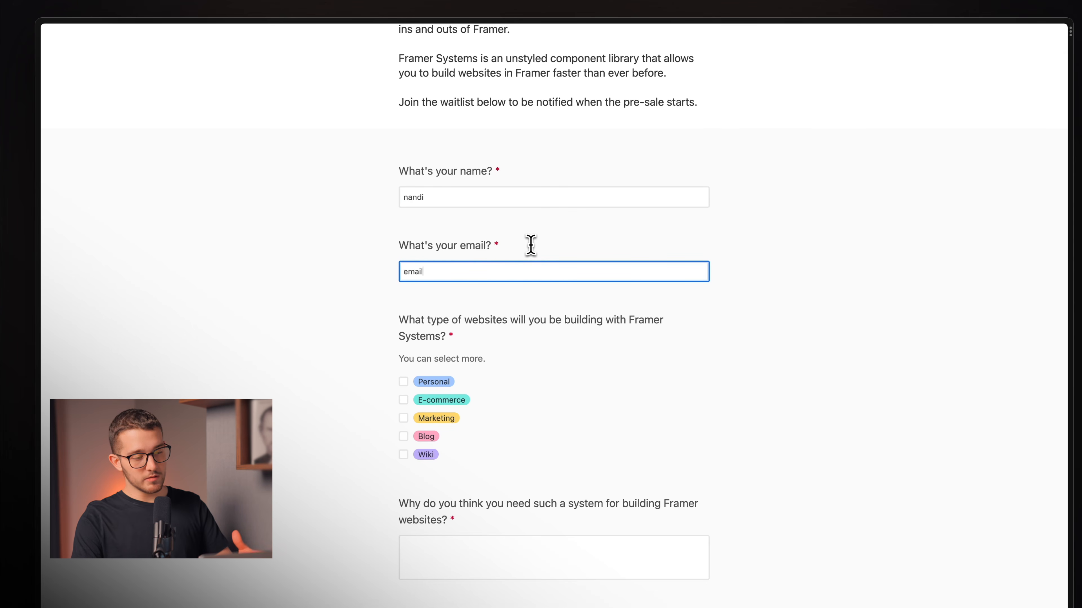
Select Personal and E-commerce as the website types and enter "asdasd" as the reason on the live waitlist form
scroll(530, 245, down, 2)
click(403, 292)
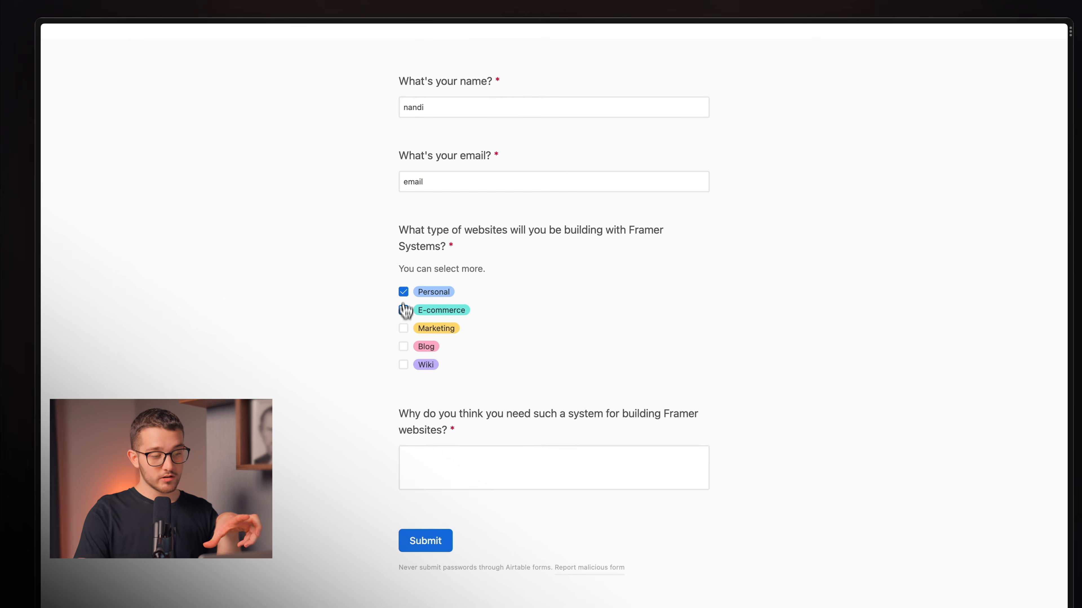
click(404, 310)
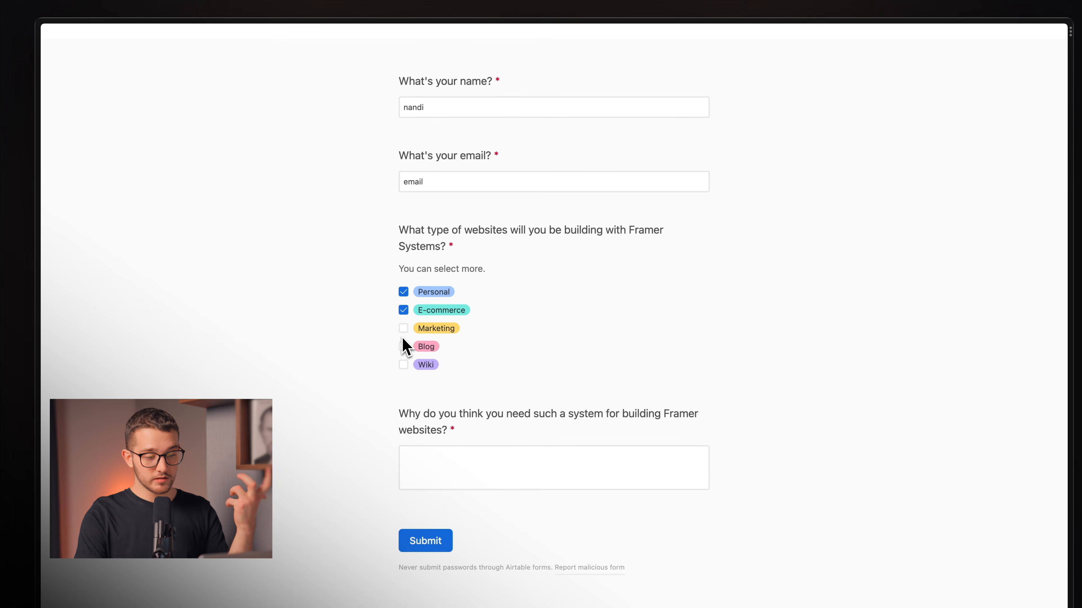
scroll(406, 347, down, 2)
click(457, 382)
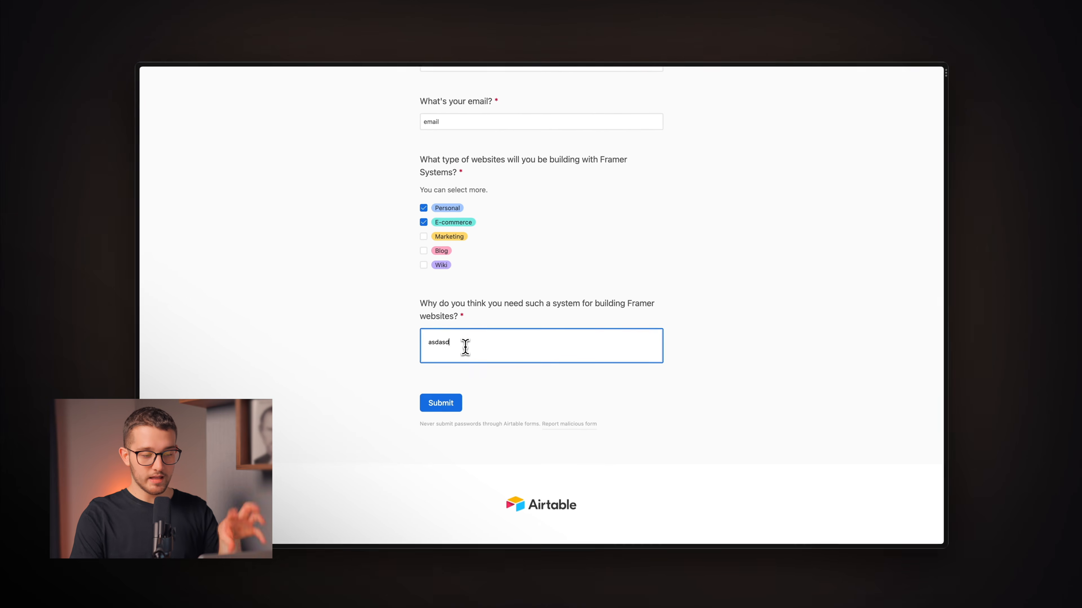
scroll(527, 391, up, 5)
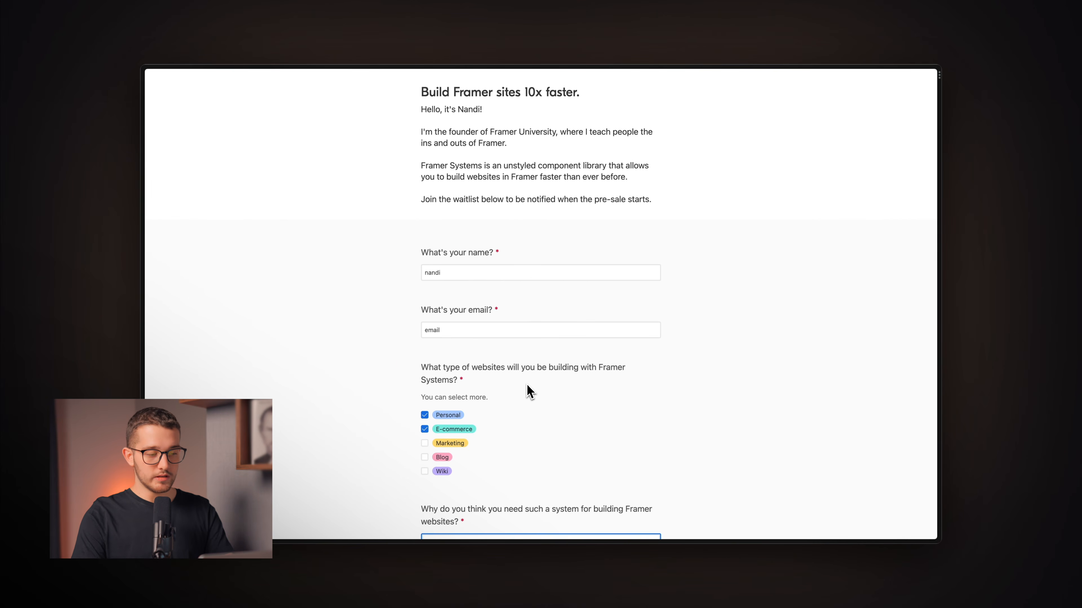
Create a collaborative form view named "Form" for the Tutorial table in the Framer Systems base
key(super+s)
click(203, 244)
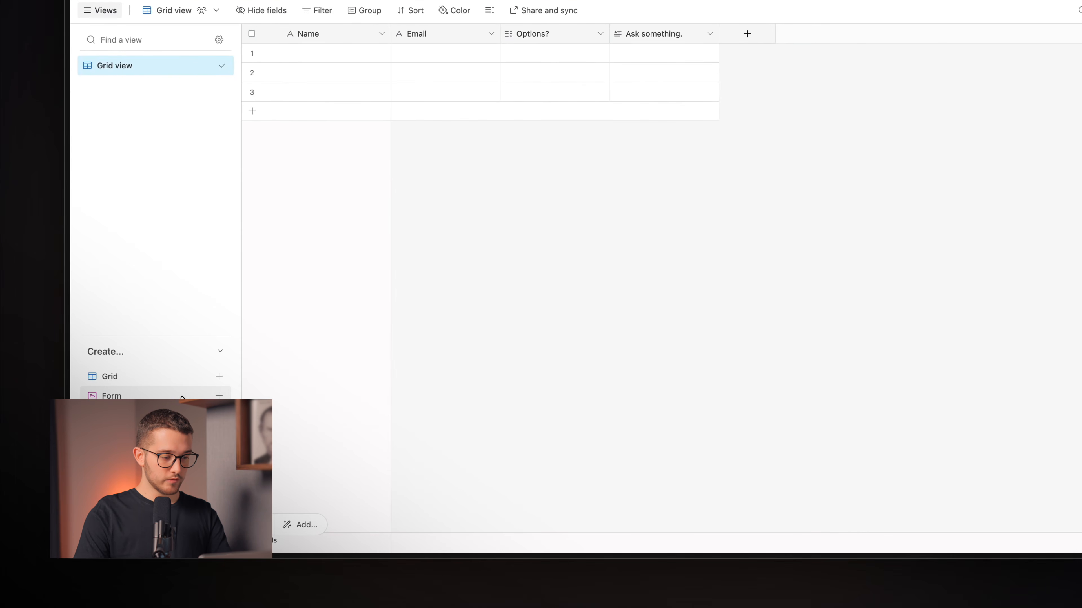
click(182, 397)
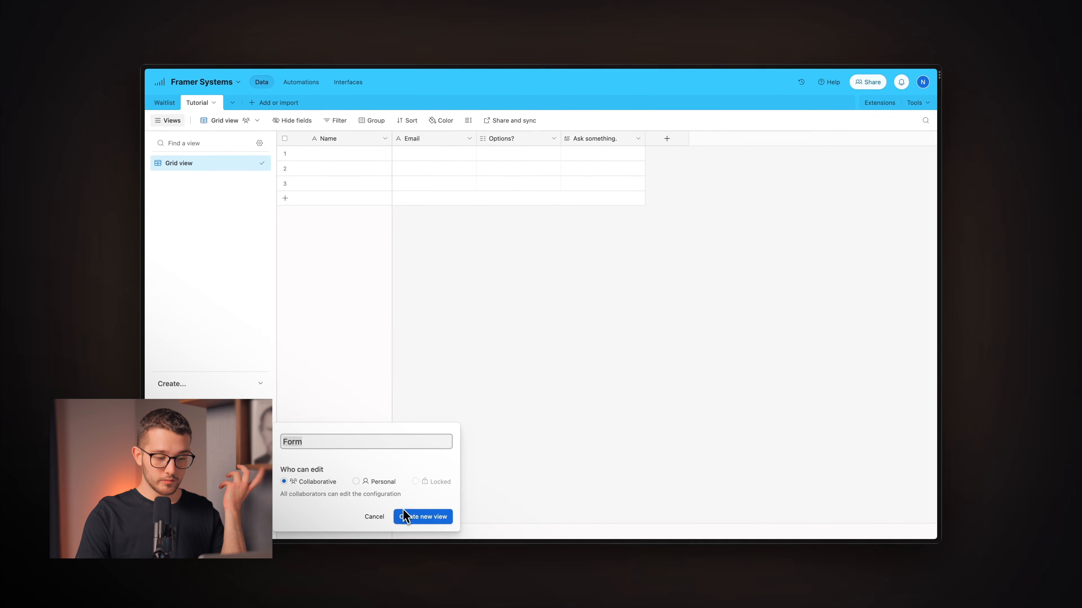
click(409, 516)
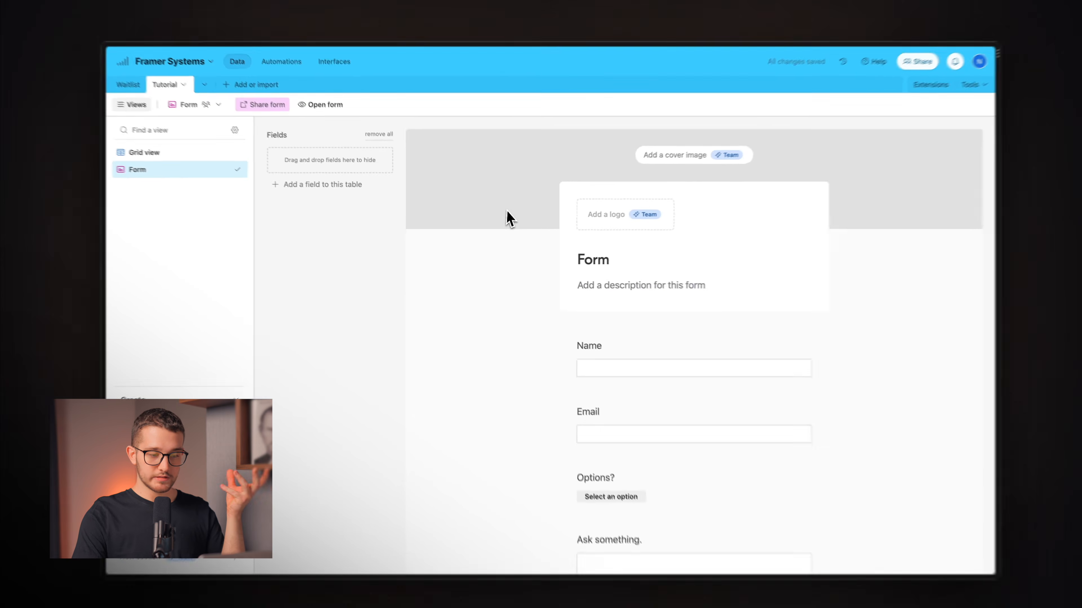
scroll(544, 230, down, 5)
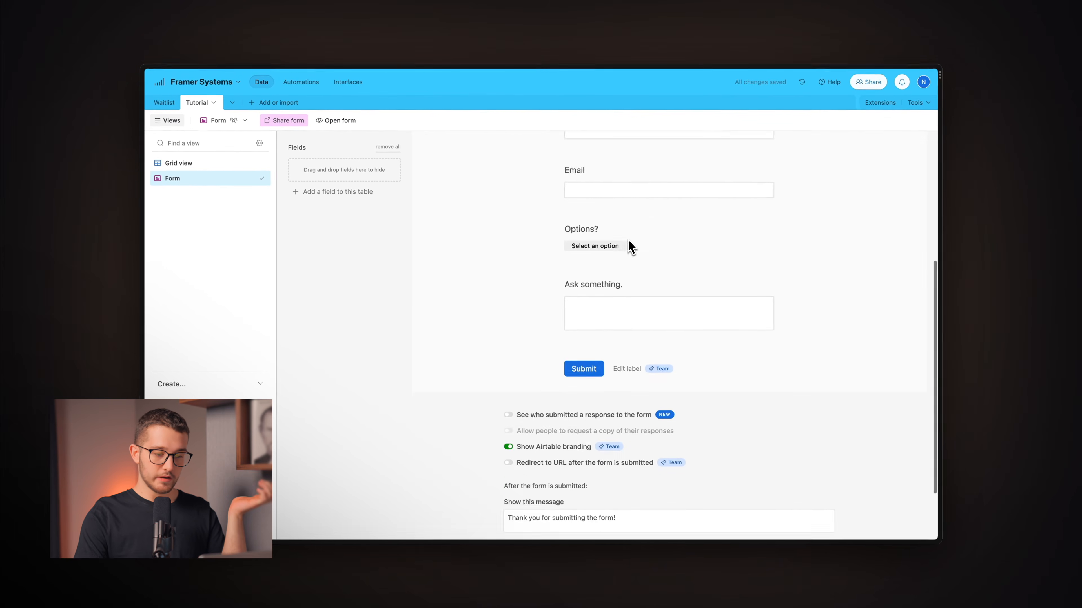
scroll(644, 248, up, 10)
Title the new form "Title to it." and give it the description "This can be anything."
key(super+s)
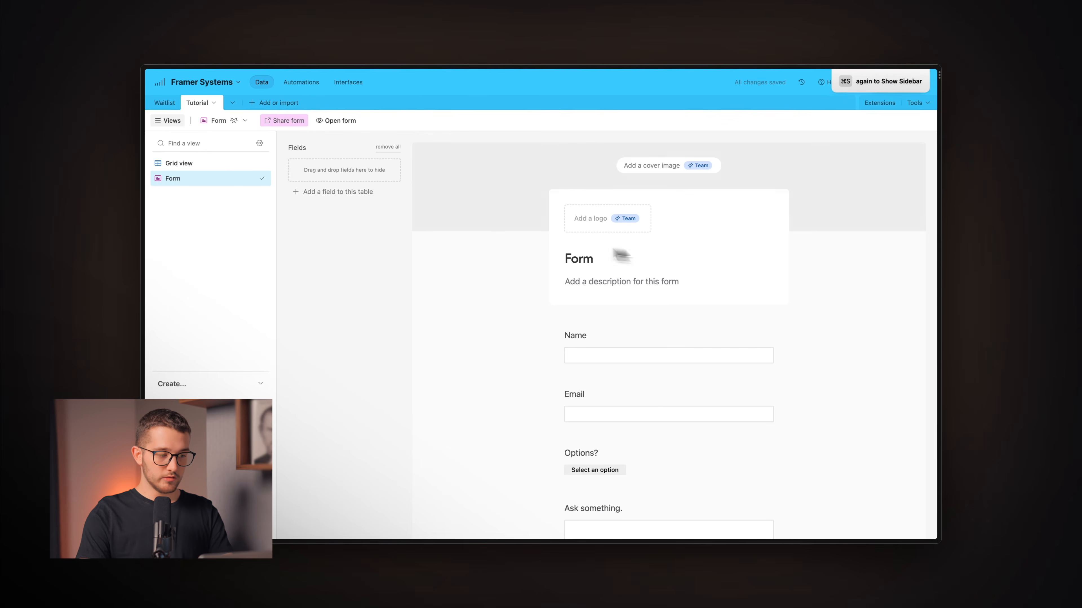
key(super+s)
click(172, 223)
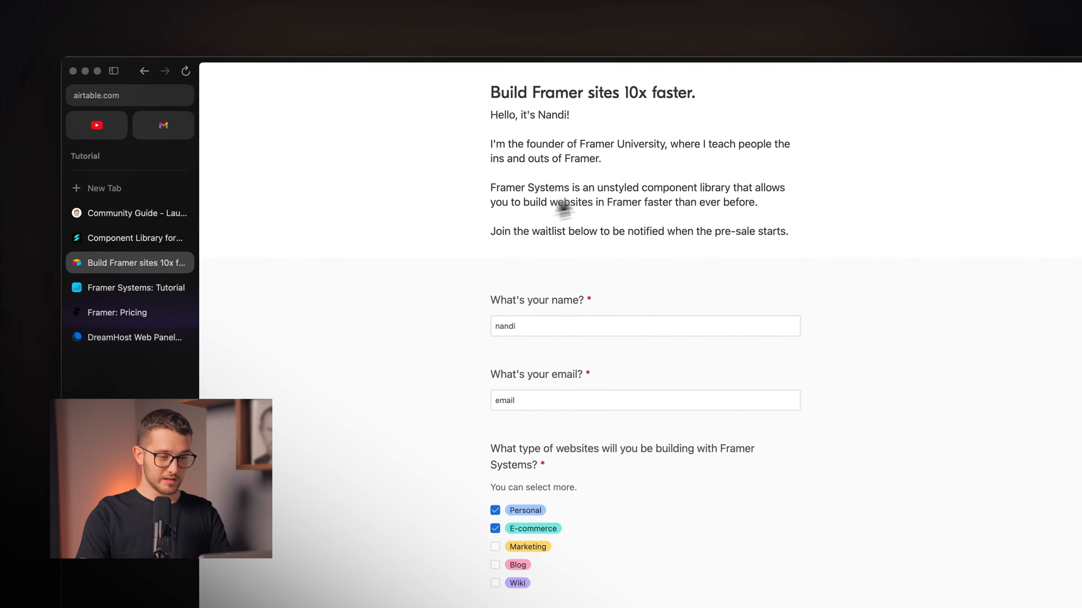
click(595, 290)
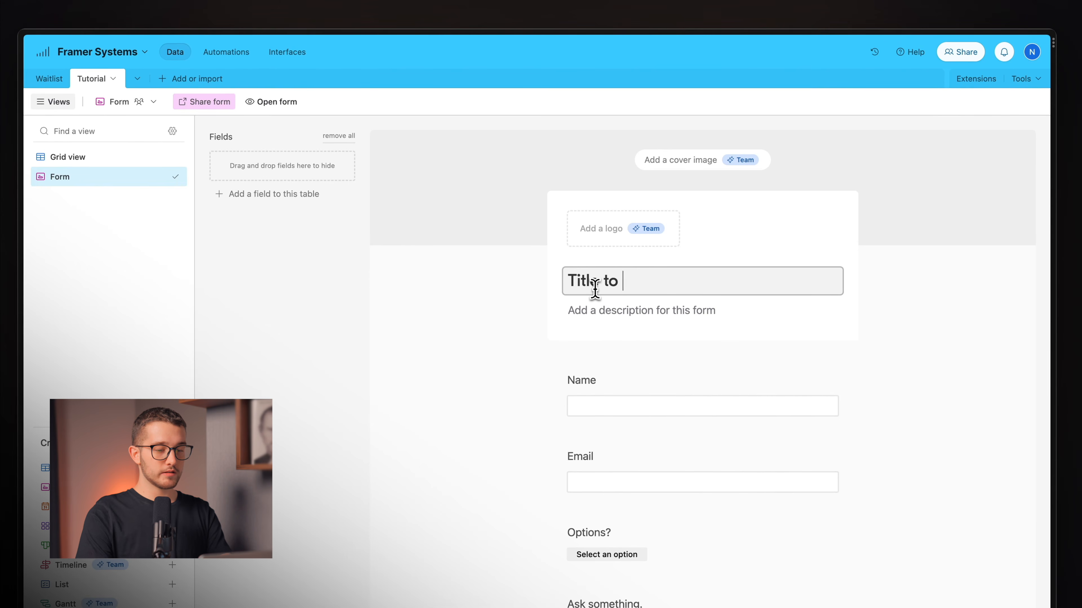
click(593, 311)
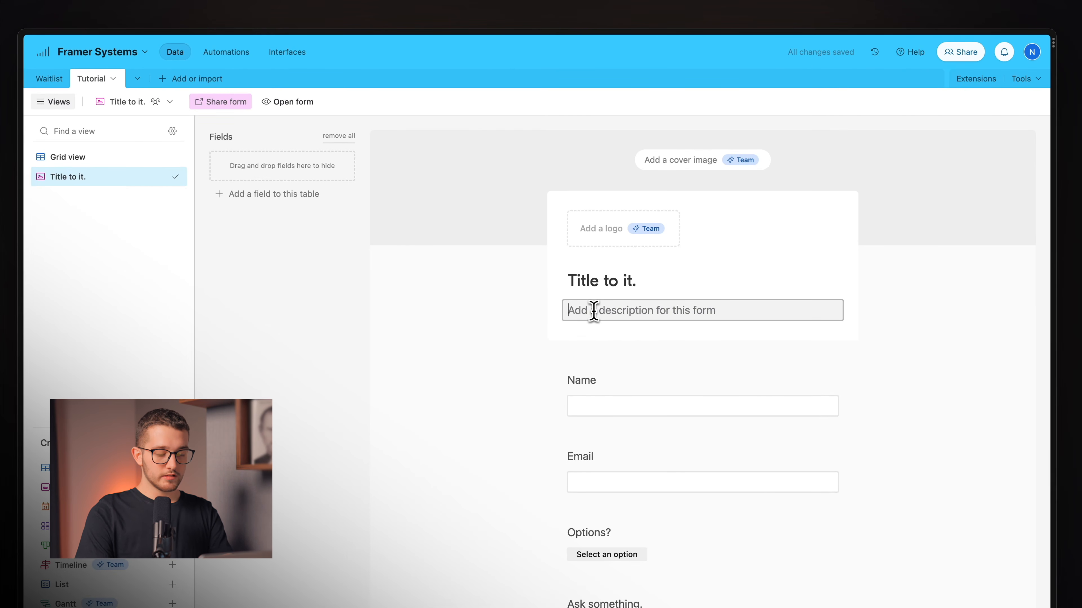
text(This can be anything.)
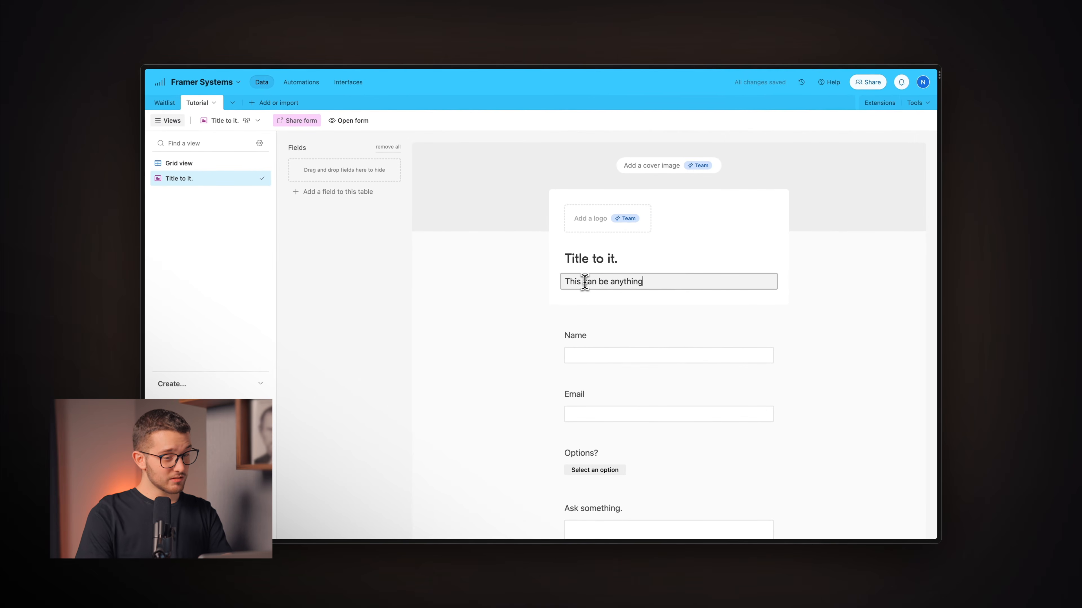
Compare the introductory descriptions on the live "Build Framer sites 10x faster." and "Build a Community Business" waitlist forms
key(super+s)
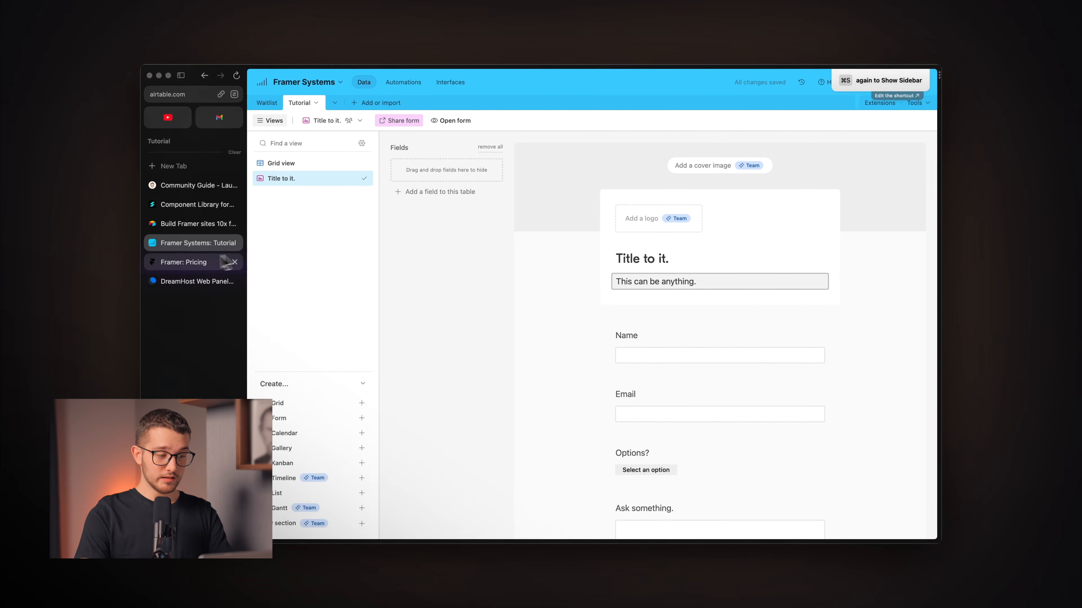
click(213, 262)
click(202, 225)
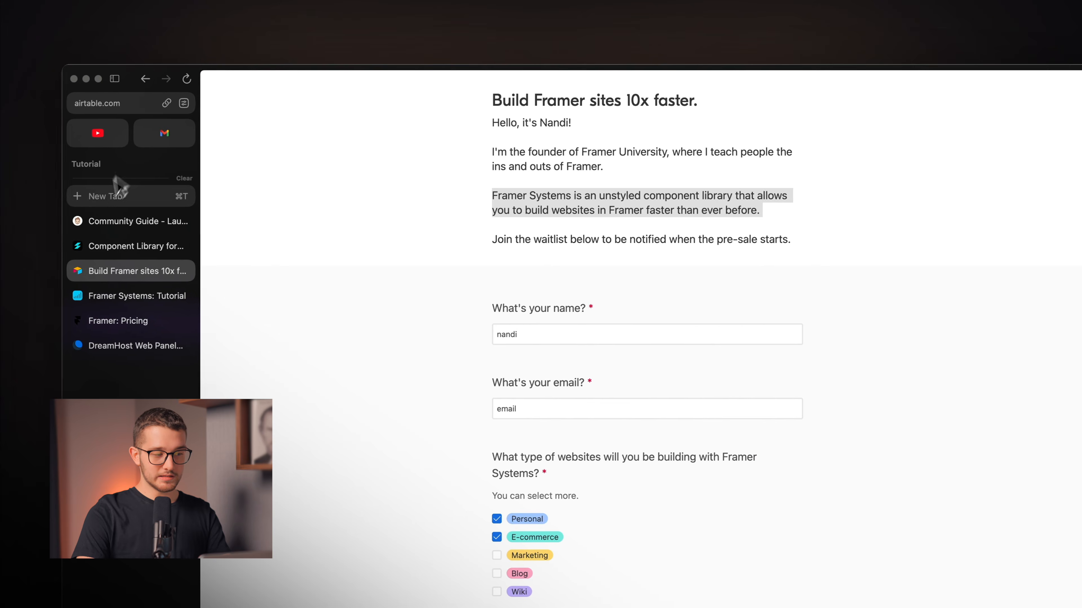
click(108, 220)
click(697, 387)
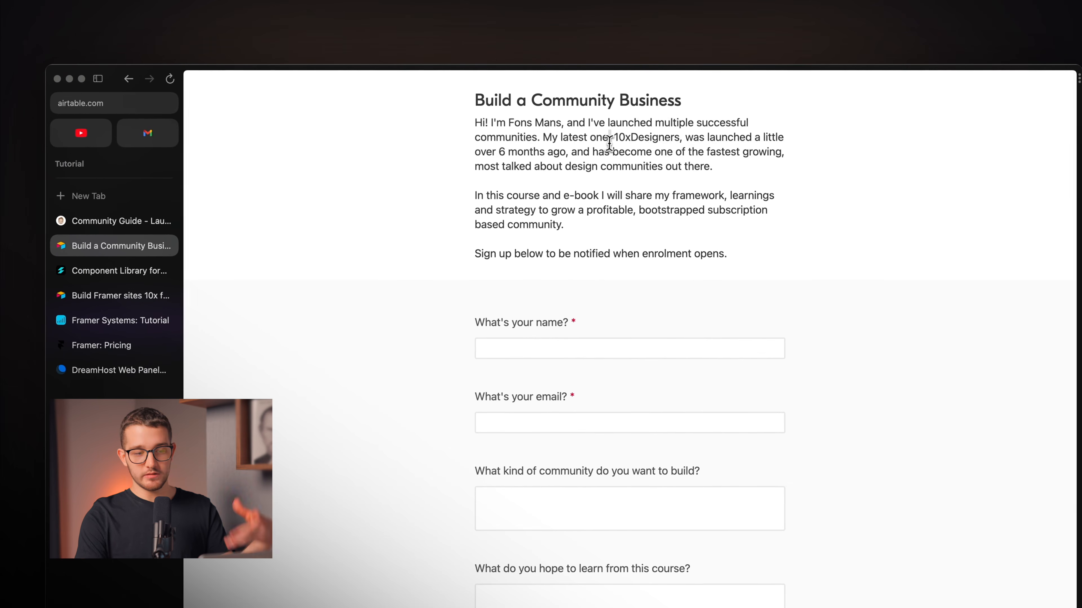
triple_click(548, 227)
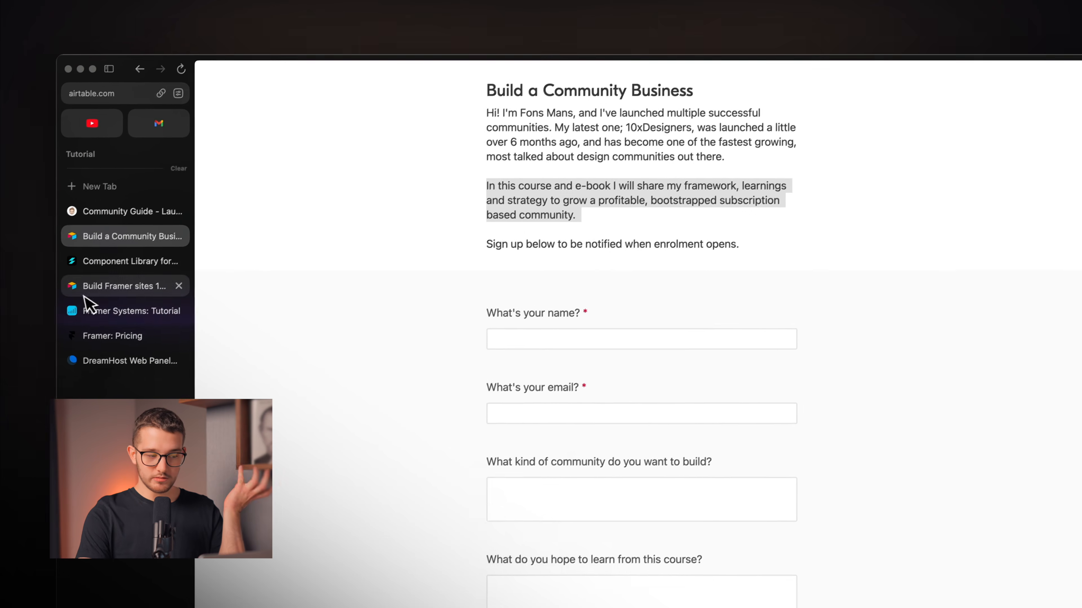
click(187, 230)
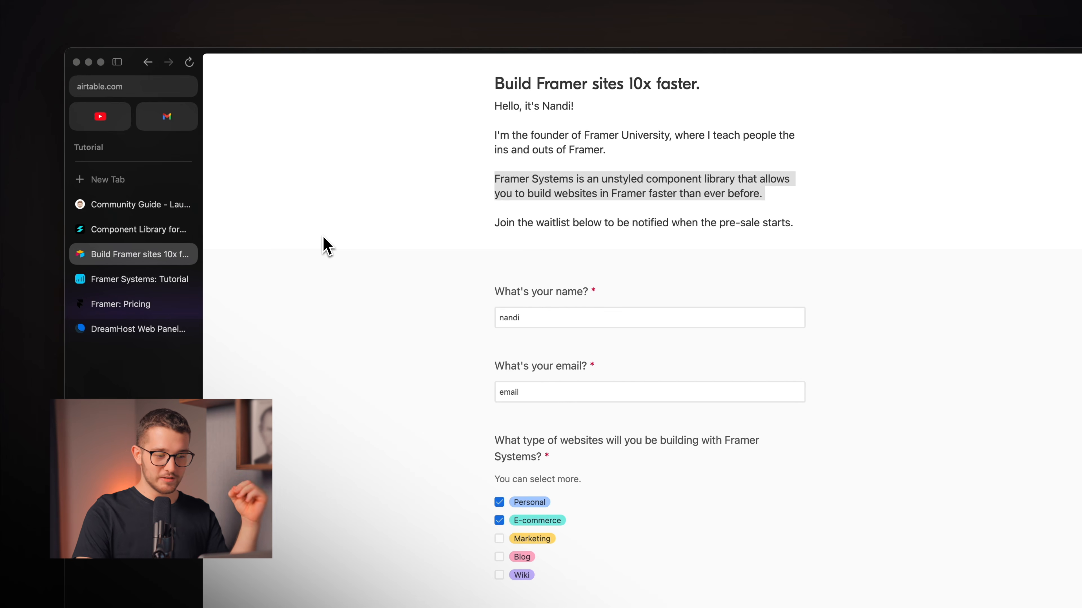
click(598, 180)
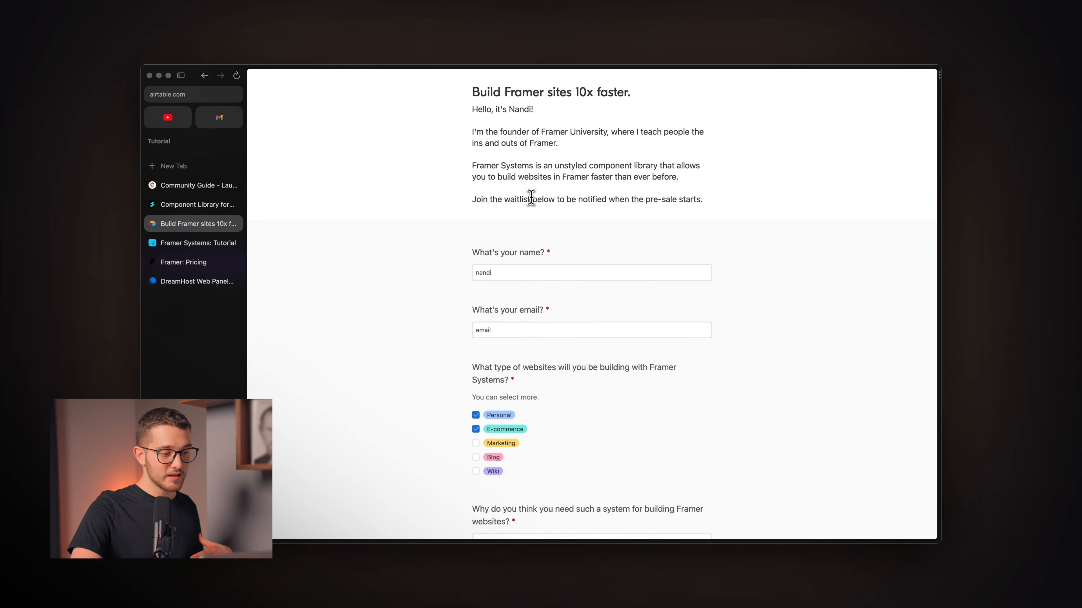
Label the Tutorial form's name and email questions "What's your name?" and "What's your email?" and make them required
click(195, 244)
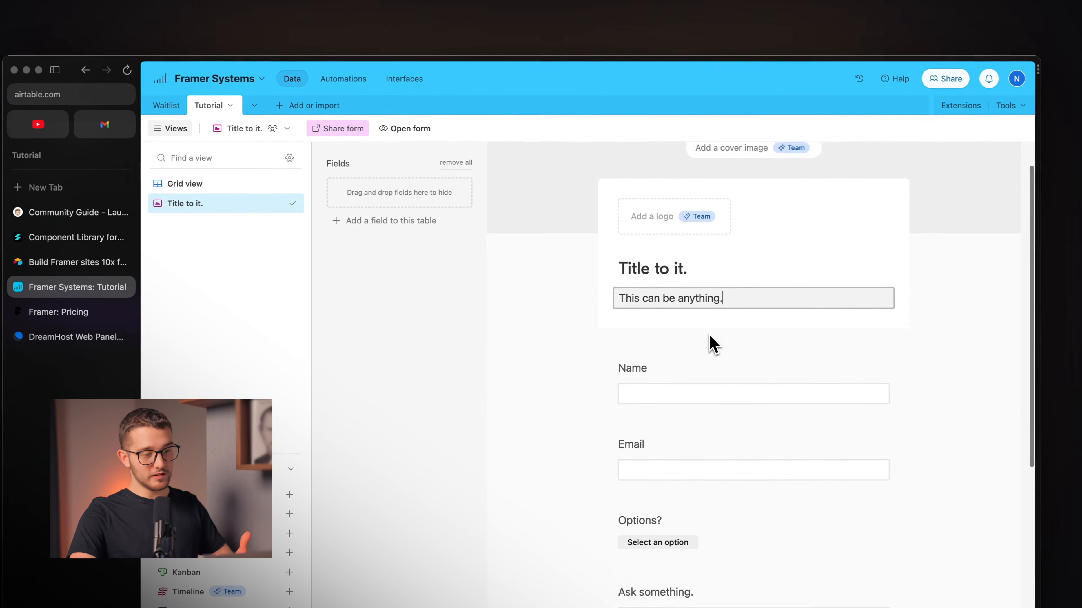
scroll(694, 241, up, 1)
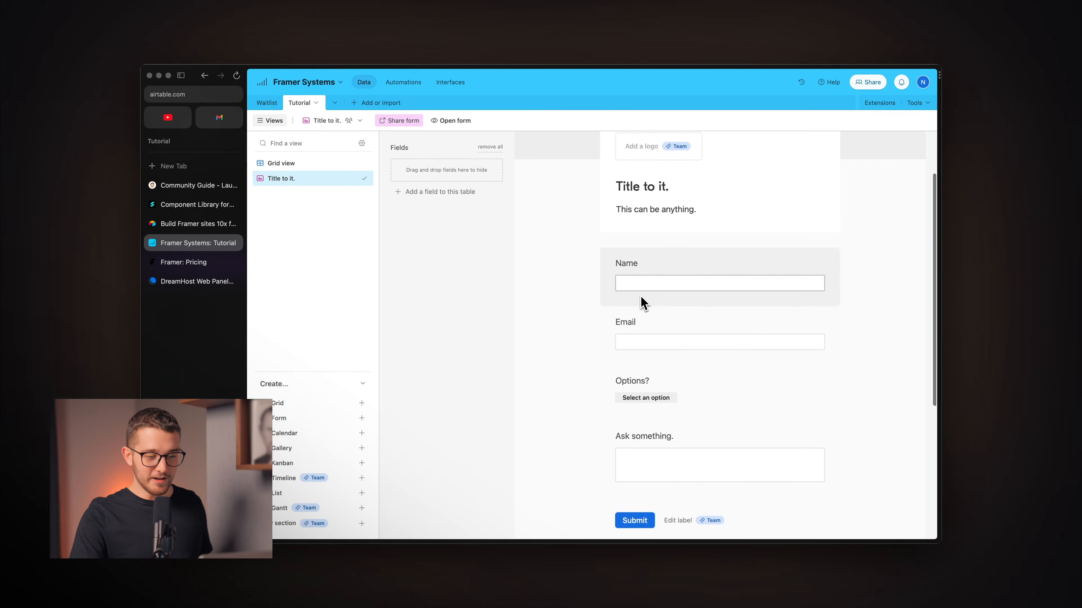
scroll(643, 302, down, 2)
click(644, 274)
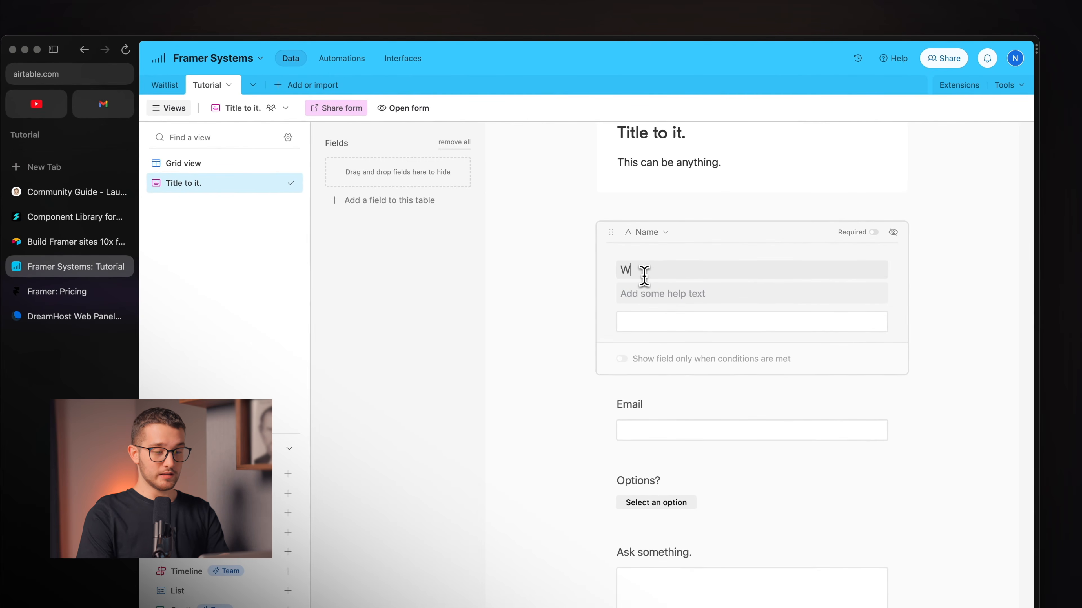
text(What's your name?)
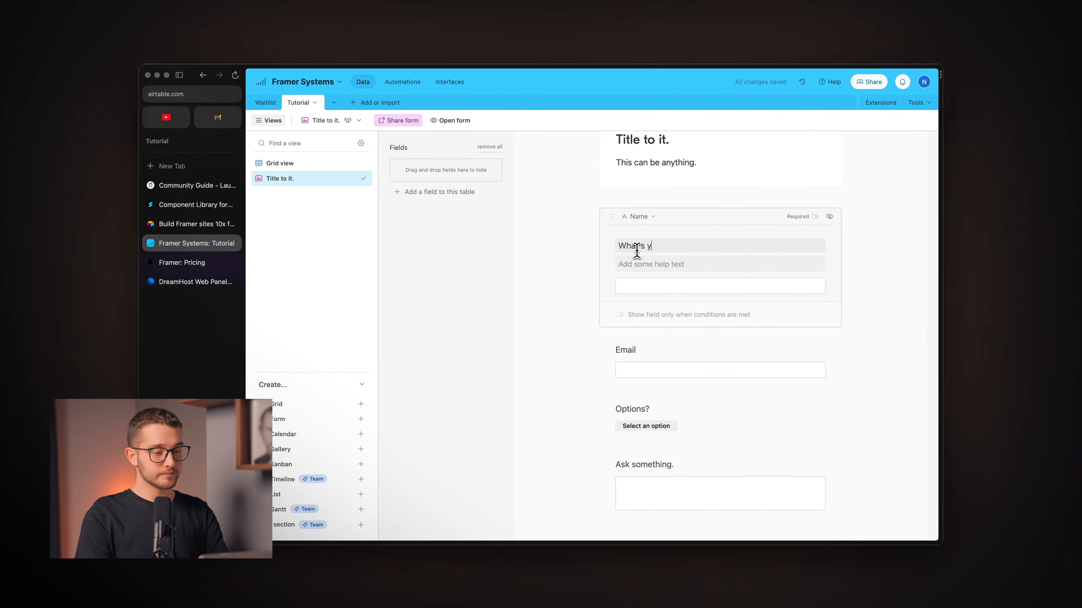
scroll(677, 252, down, 2)
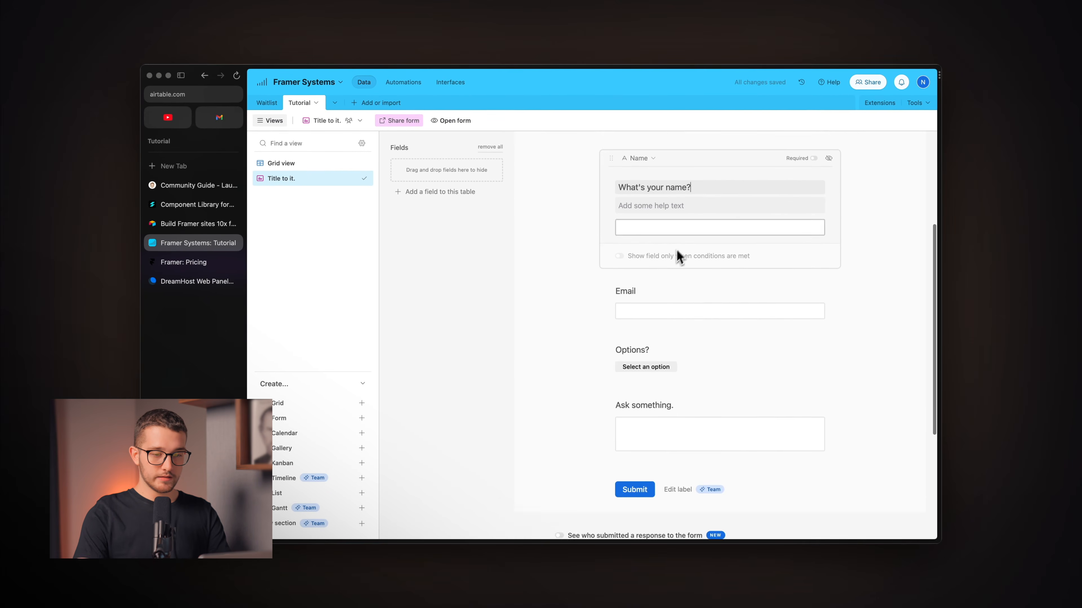
click(800, 162)
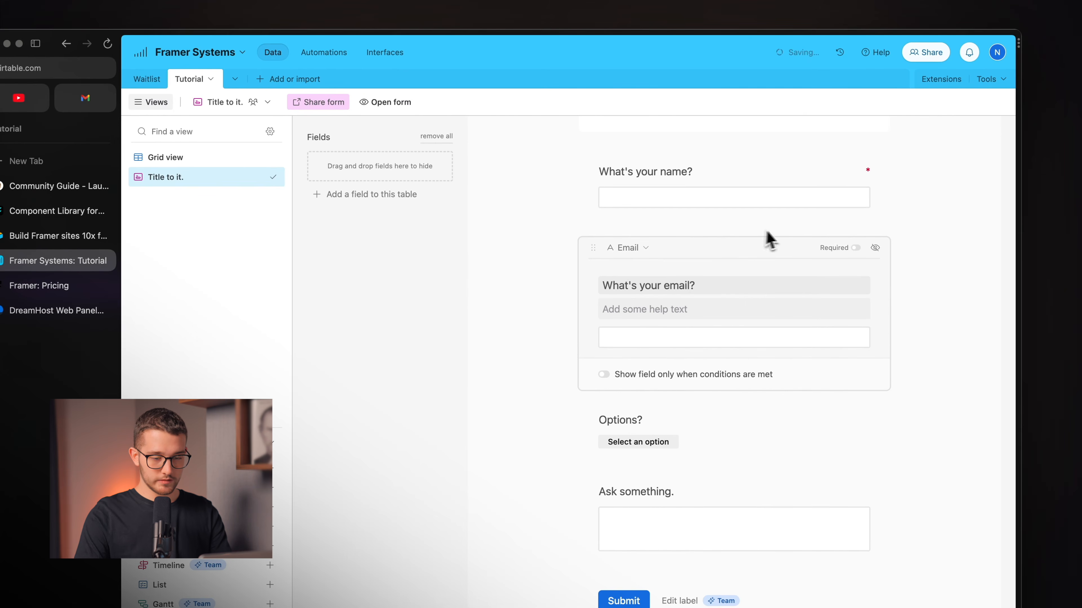
Label the Options? question "What is your fav option?", show its choices as a list and make it required
scroll(741, 322, down, 4)
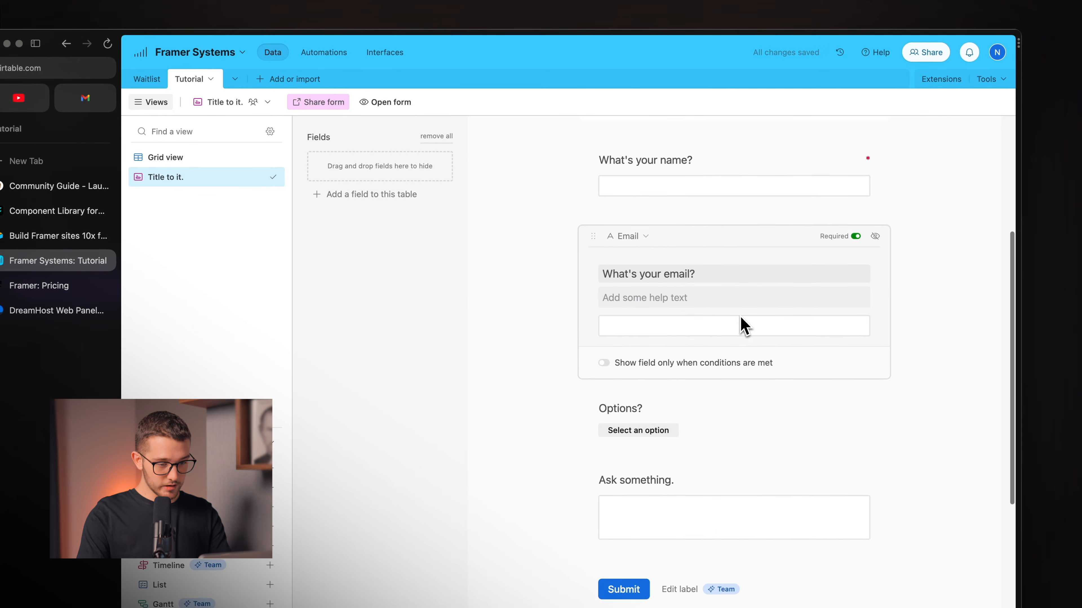
click(625, 304)
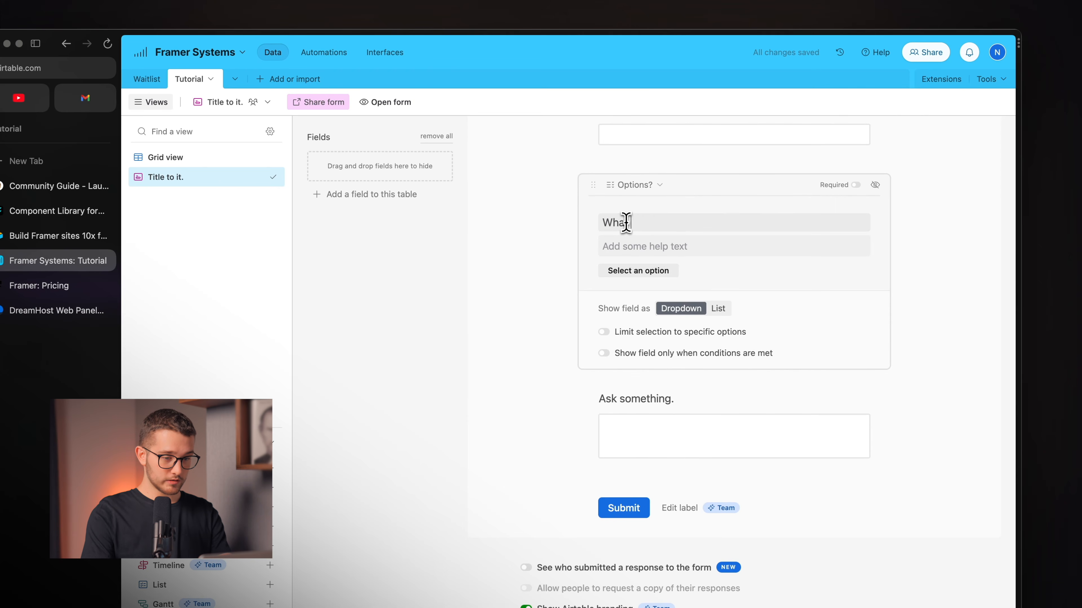
text(v option?)
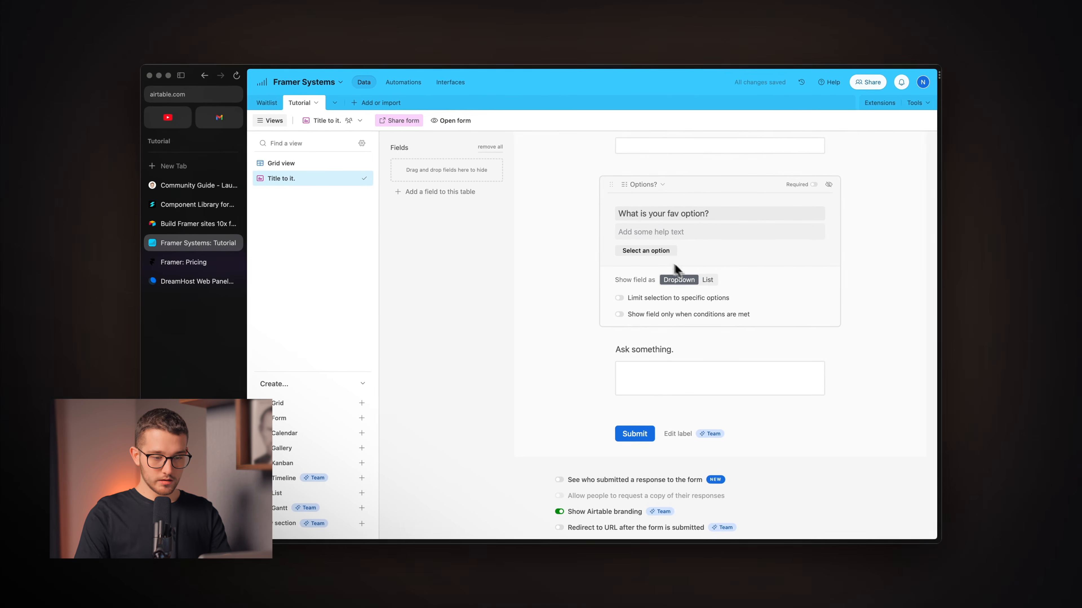
click(707, 279)
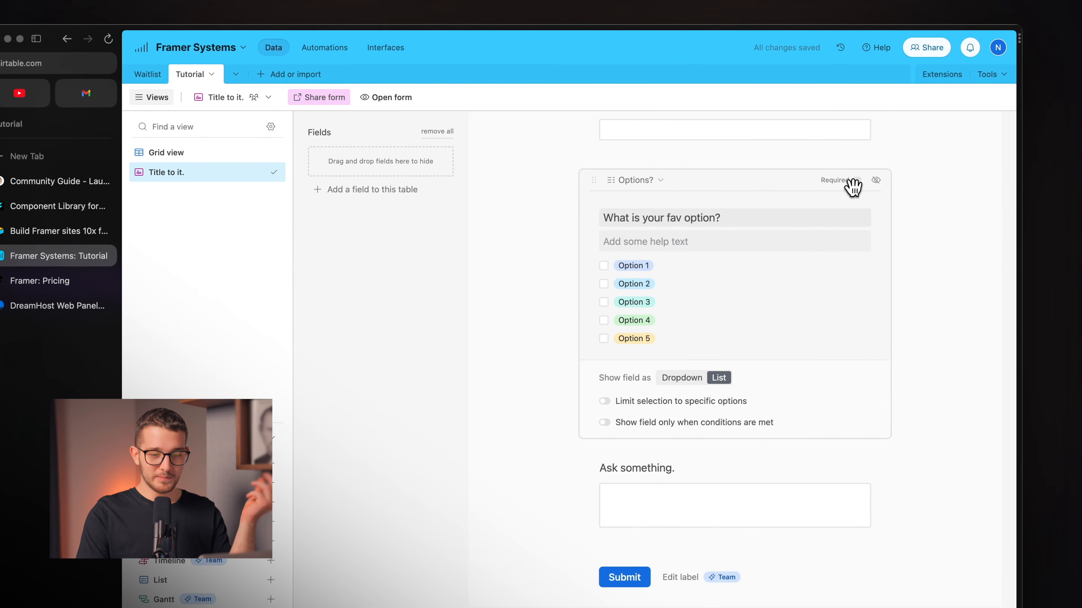
Label the long-text "Ask something." question "What do you think?" and make it required
scroll(787, 325, down, 5)
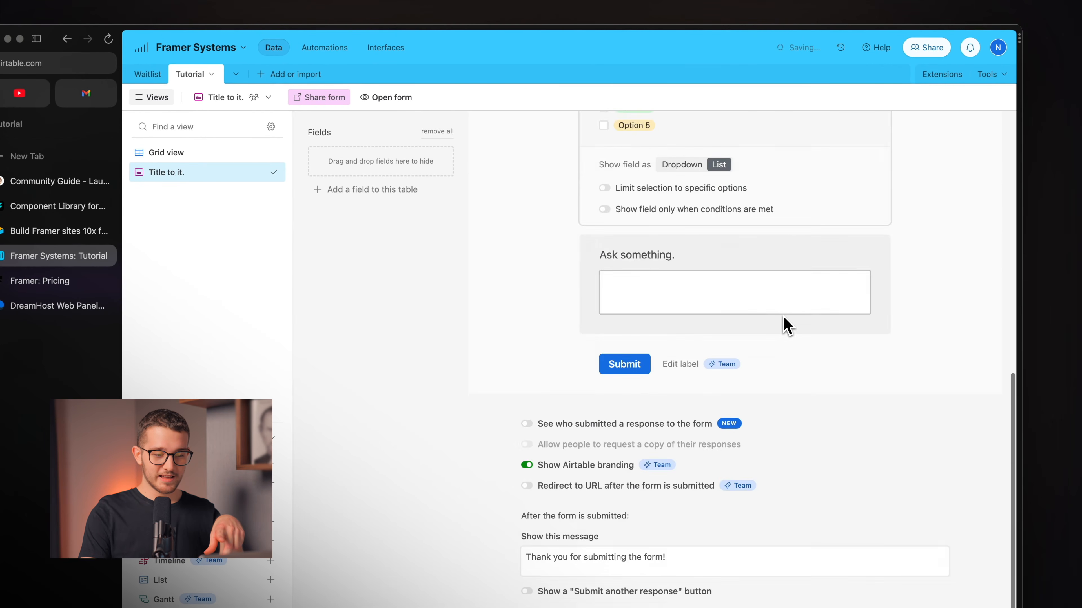
click(628, 265)
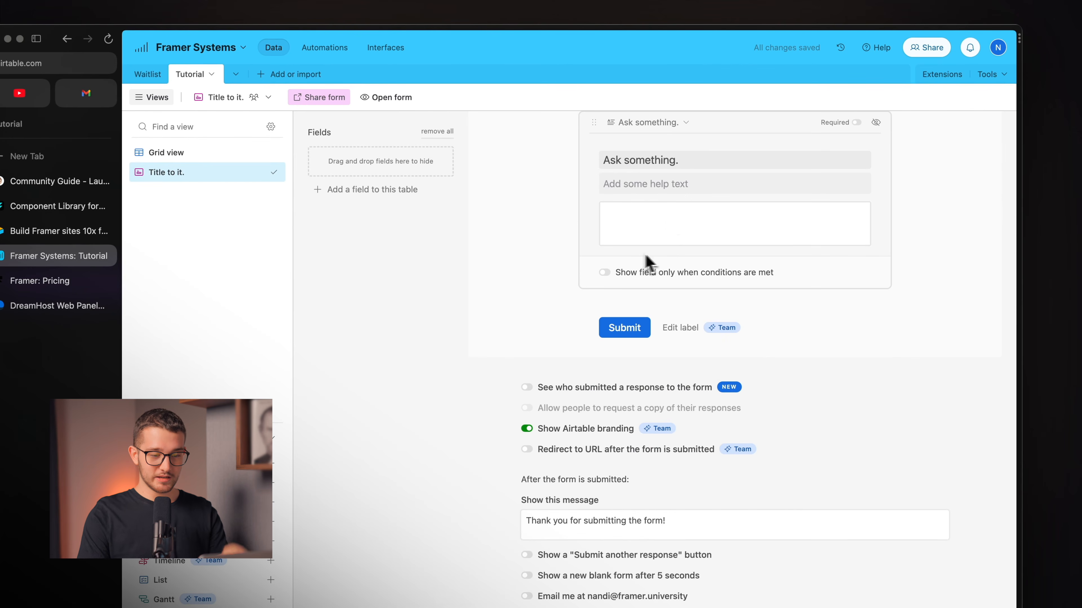
click(657, 159)
text(What do you th)
text(ink?)
scroll(752, 174, up, 1)
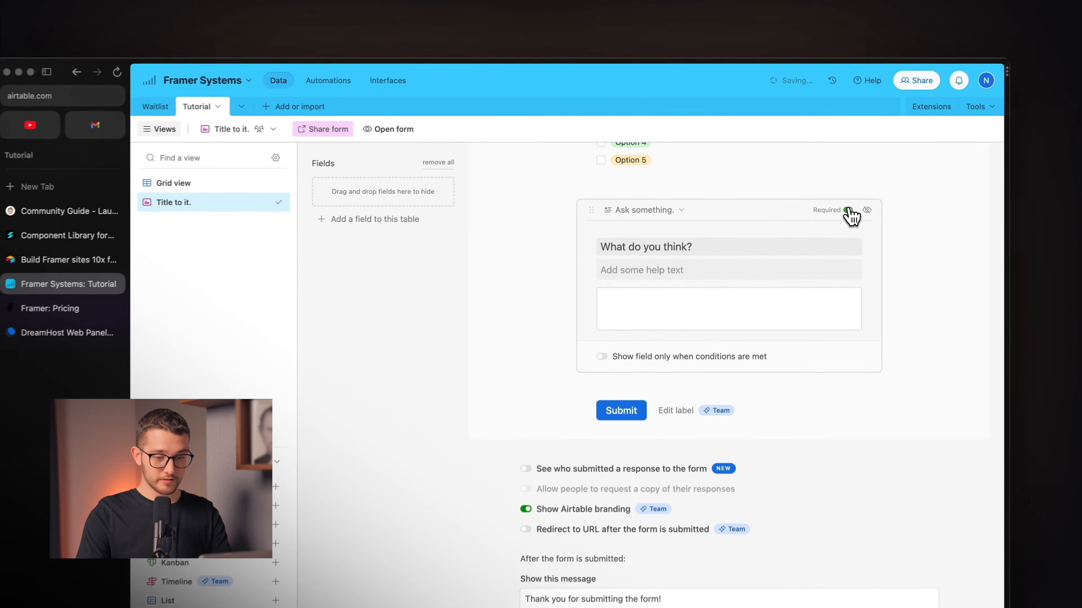
click(857, 123)
scroll(833, 222, up, 1)
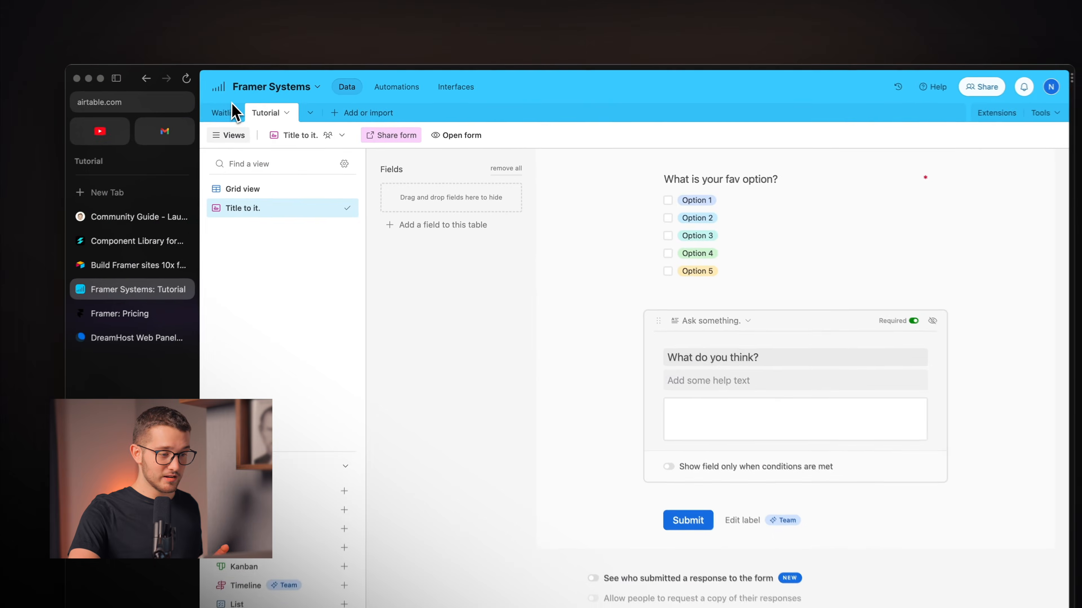
Review the signup responses in the Waitlist table, and look over the Tutorial form with its submission settings
click(231, 105)
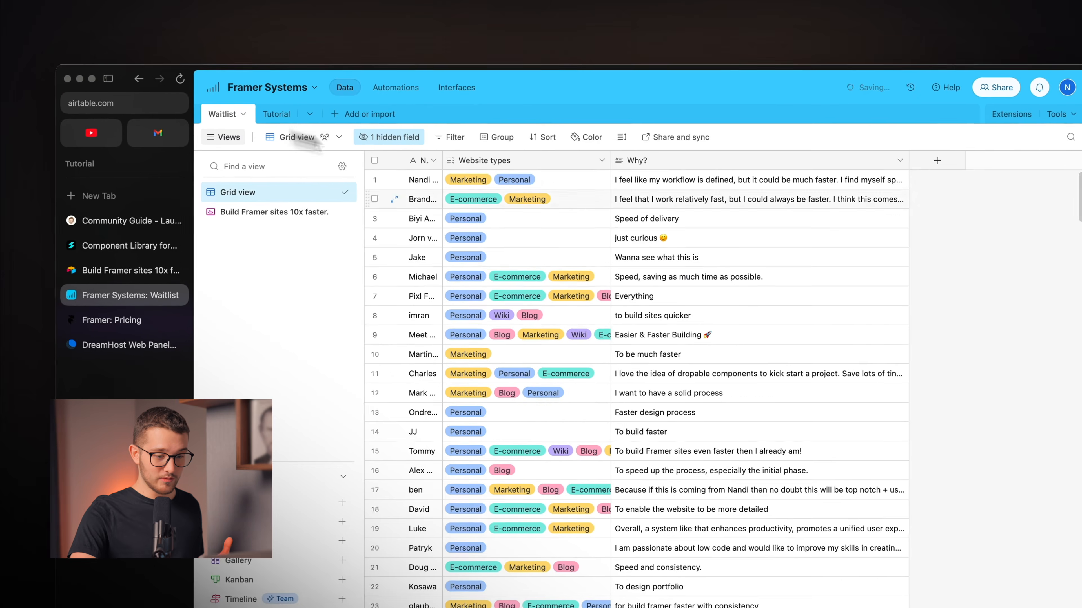
scroll(617, 273, down, 10)
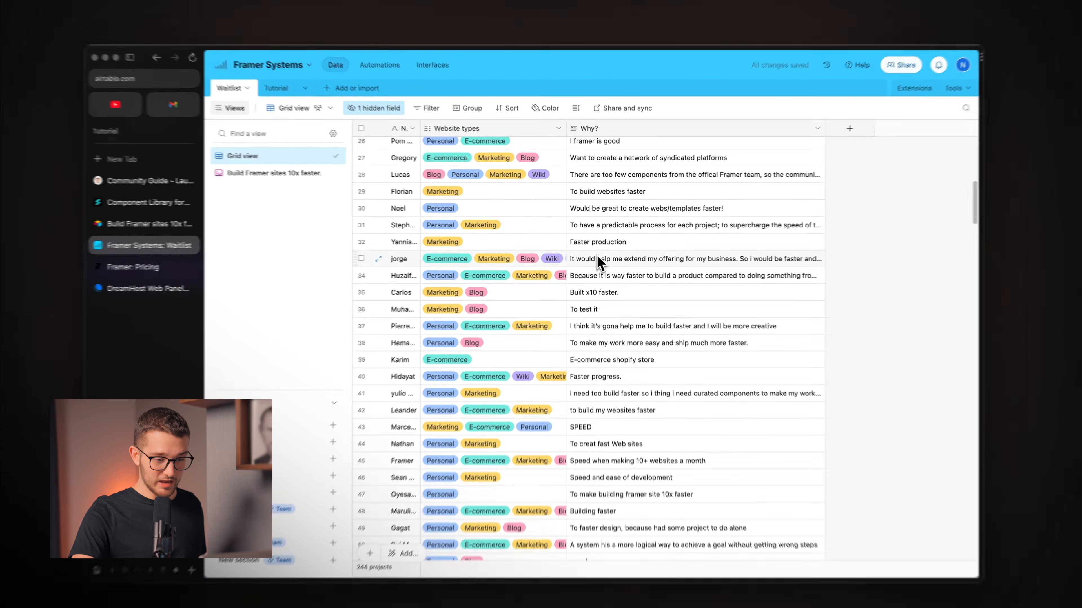
scroll(597, 256, down, 12)
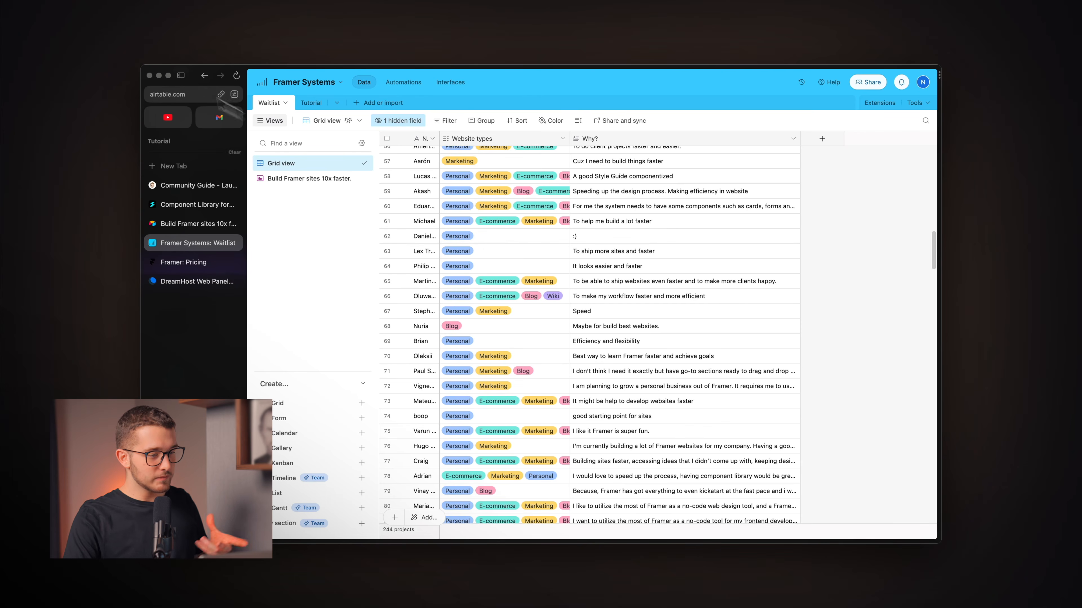
click(298, 103)
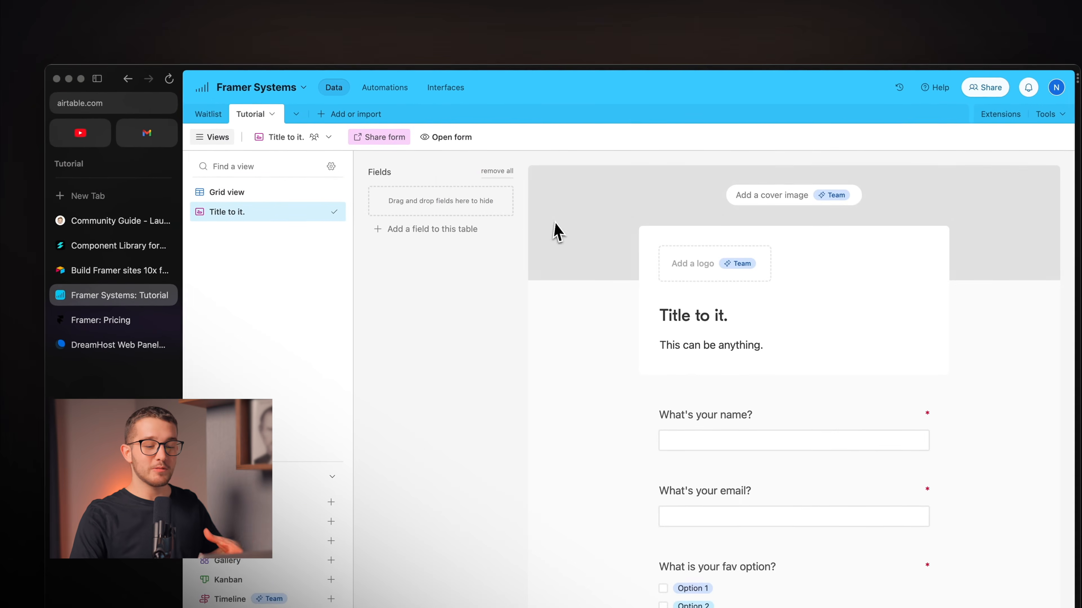
scroll(539, 198, down, 8)
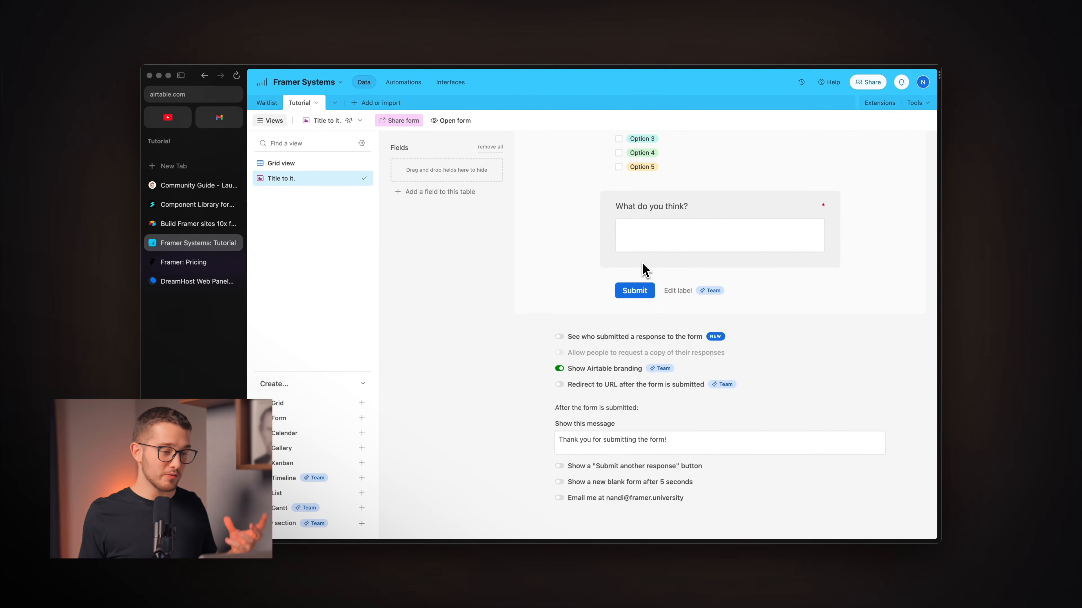
scroll(643, 270, up, 10)
scroll(643, 269, down, 10)
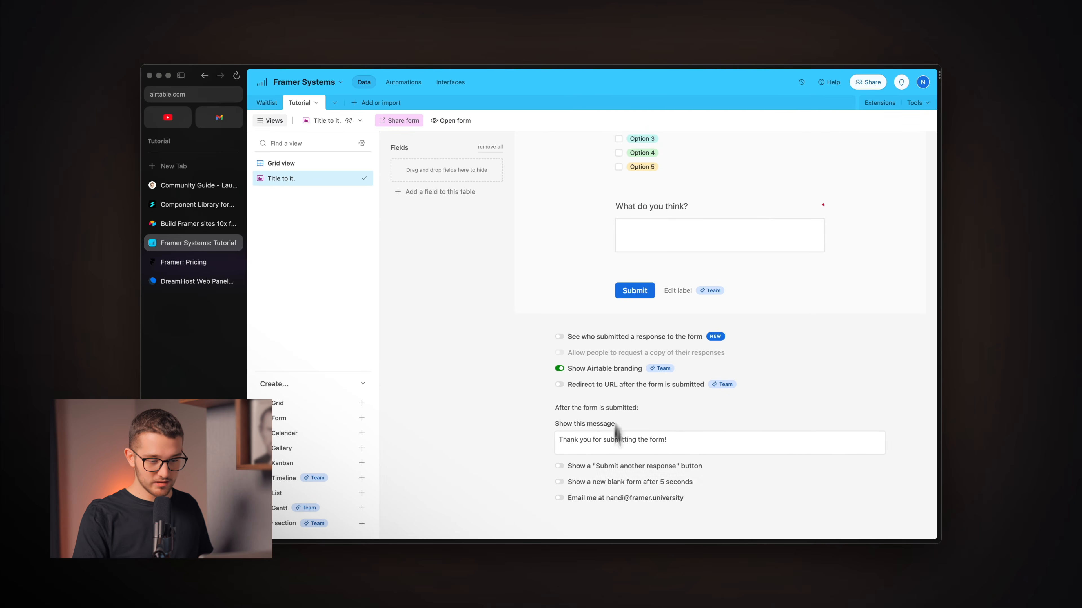
Set the Tutorial form's post-submission message to "Thank you for joining the waitlist!", reusing the wording from the "Build Framer sites 10x faster." form
double_click(638, 439)
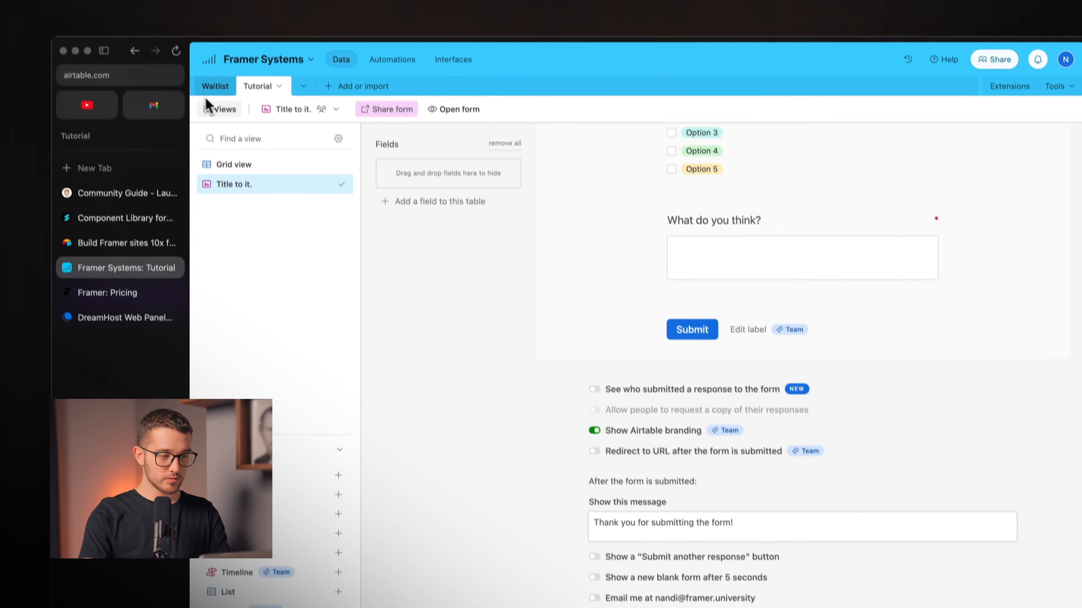
click(211, 88)
click(258, 203)
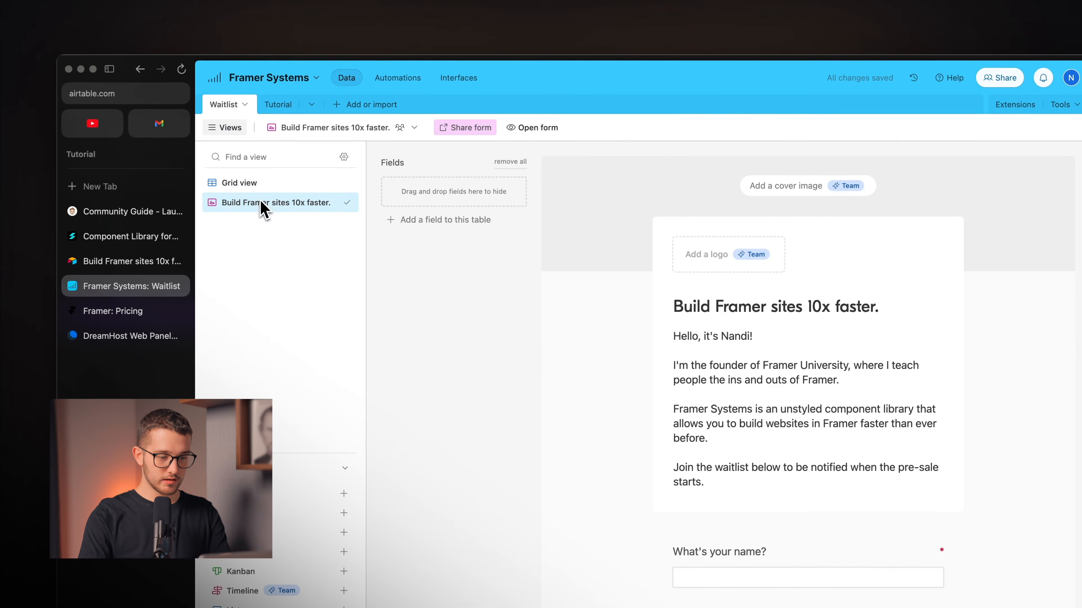
scroll(524, 353, down, 15)
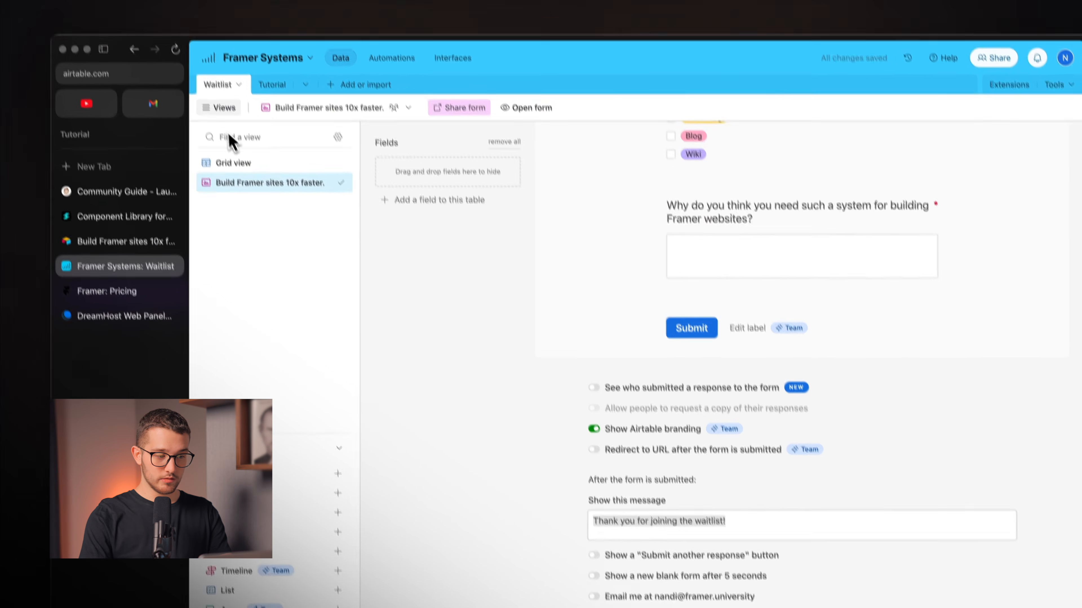
click(253, 28)
scroll(618, 434, down, 10)
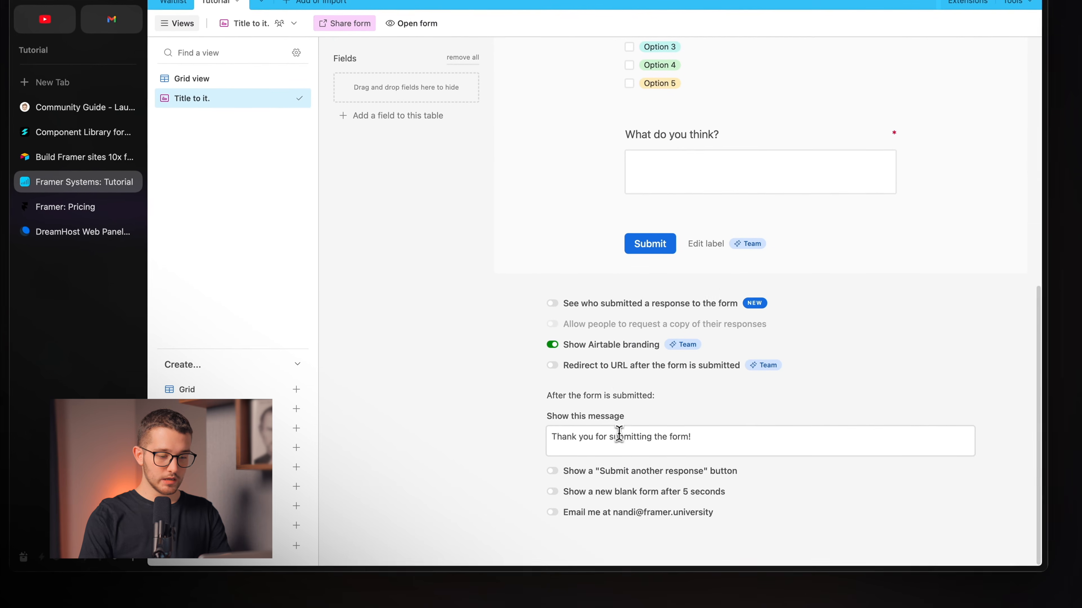
triple_click(618, 434)
text(Thank you for joining the waitlist!)
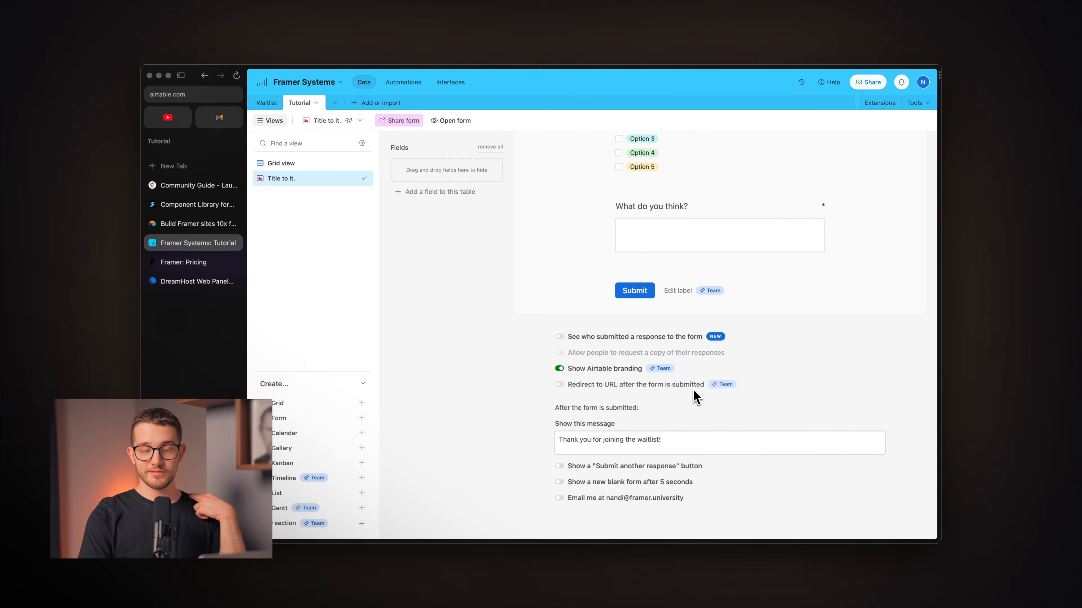
Preview the live "Title to it." form from the Tutorial table and close the preview
scroll(697, 397, up, 10)
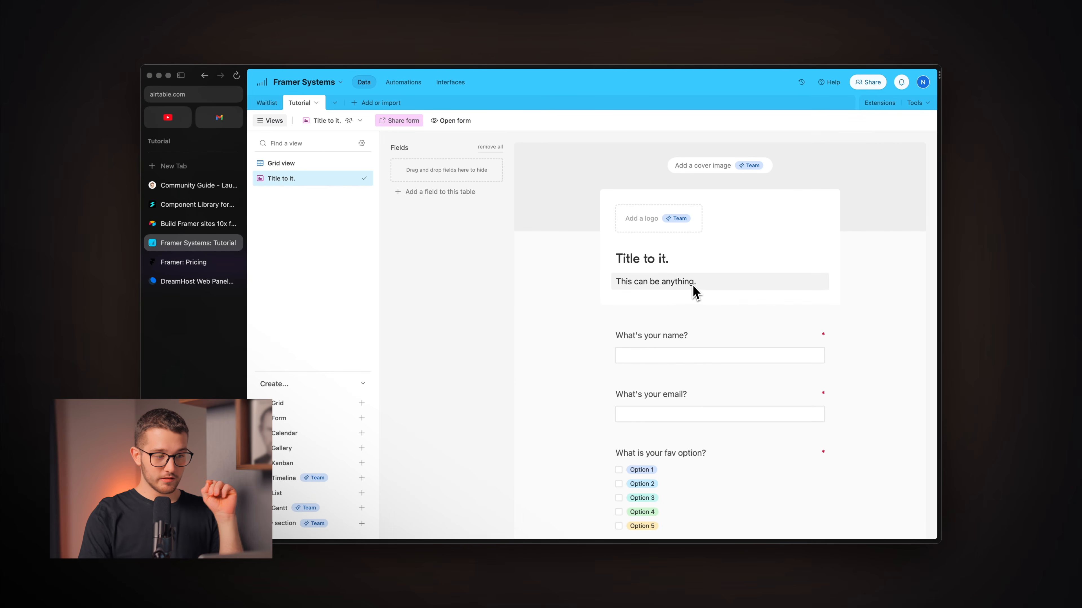
click(441, 123)
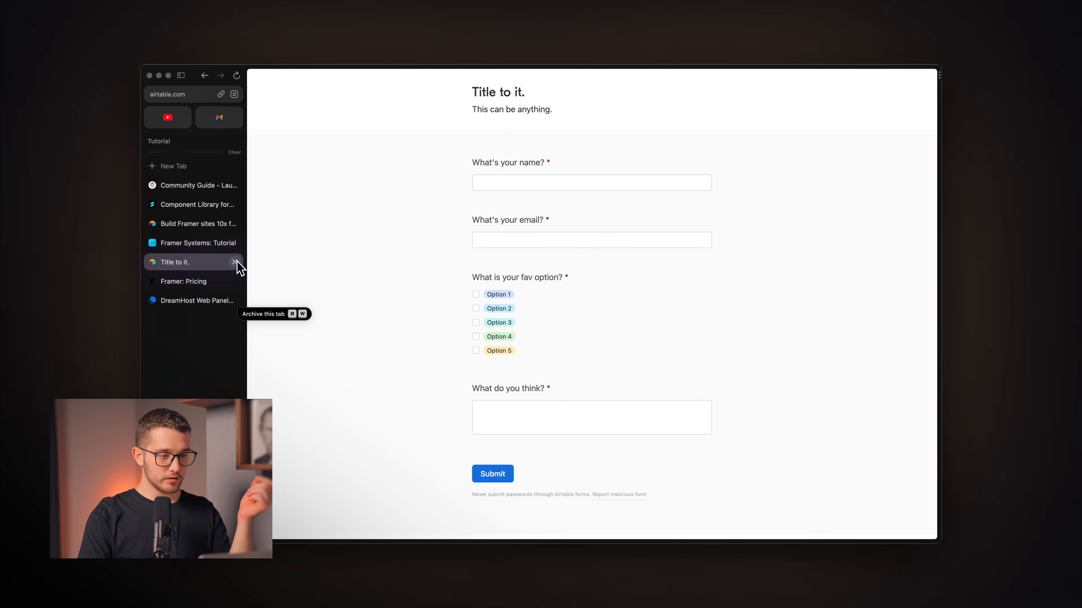
click(234, 262)
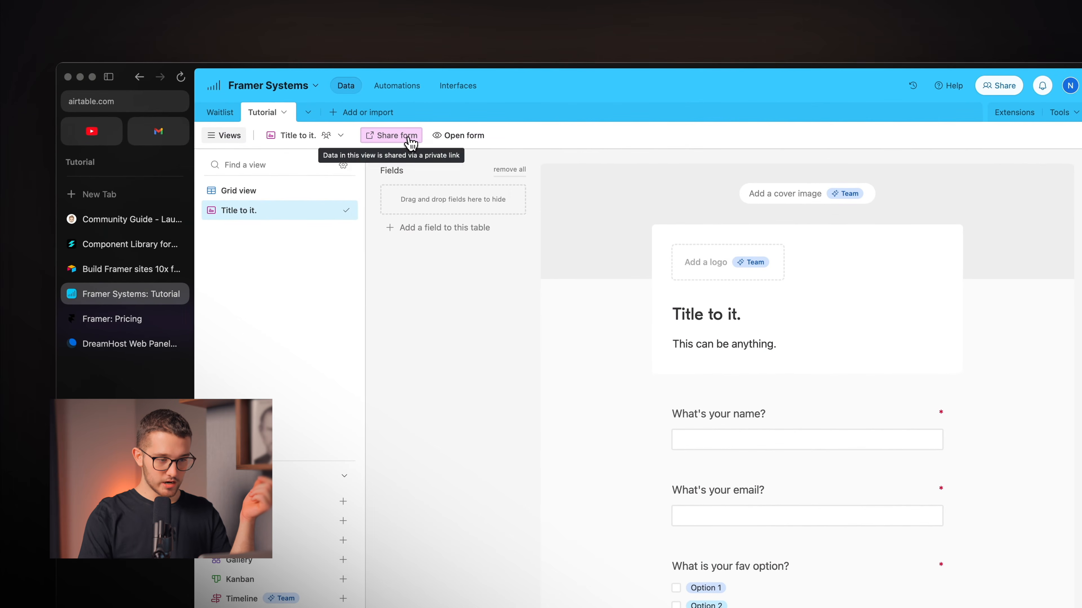
Copy the Tutorial form's share link and, in Framer, set it as the link of the "Join the waitlist" button
click(410, 141)
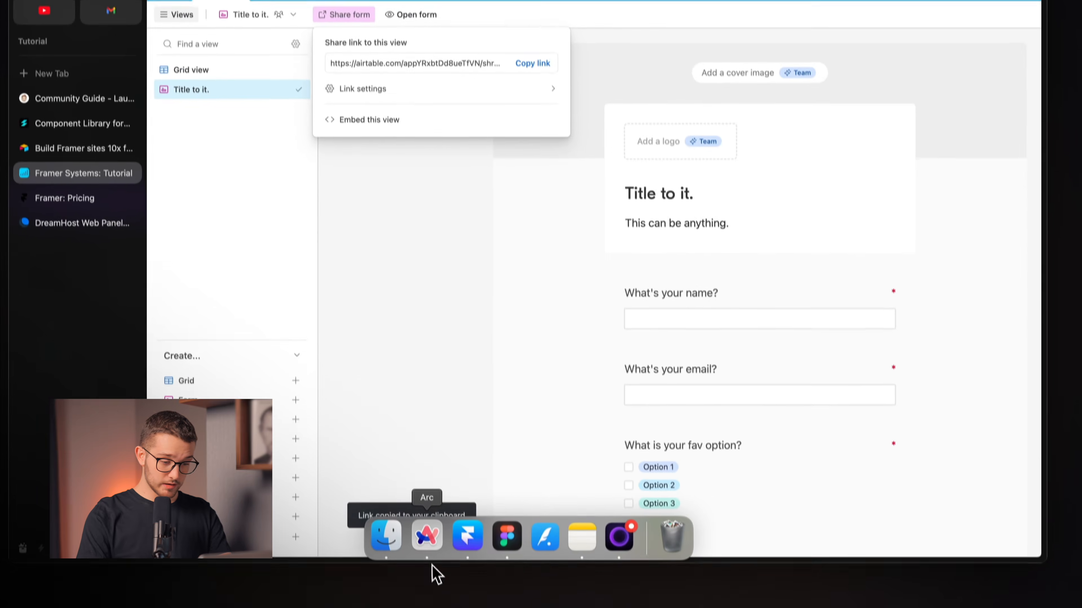
click(461, 528)
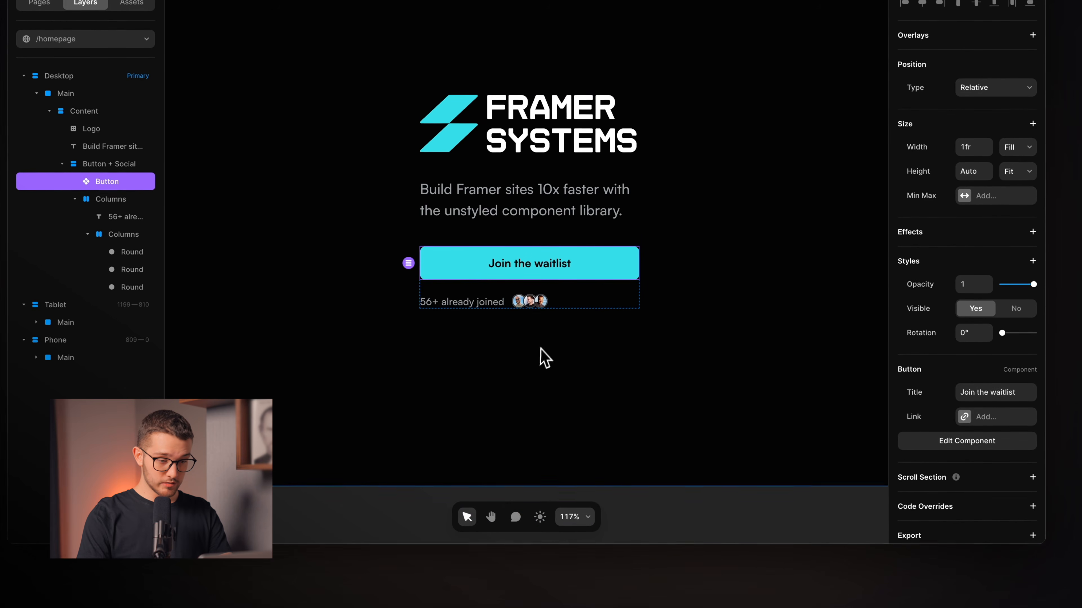
click(992, 417)
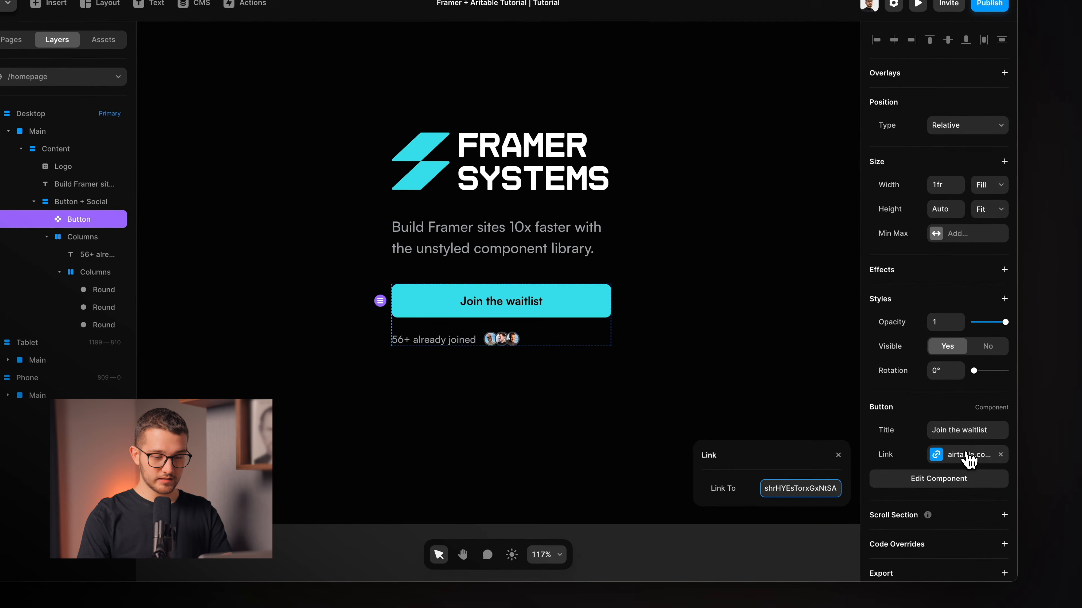
click(693, 305)
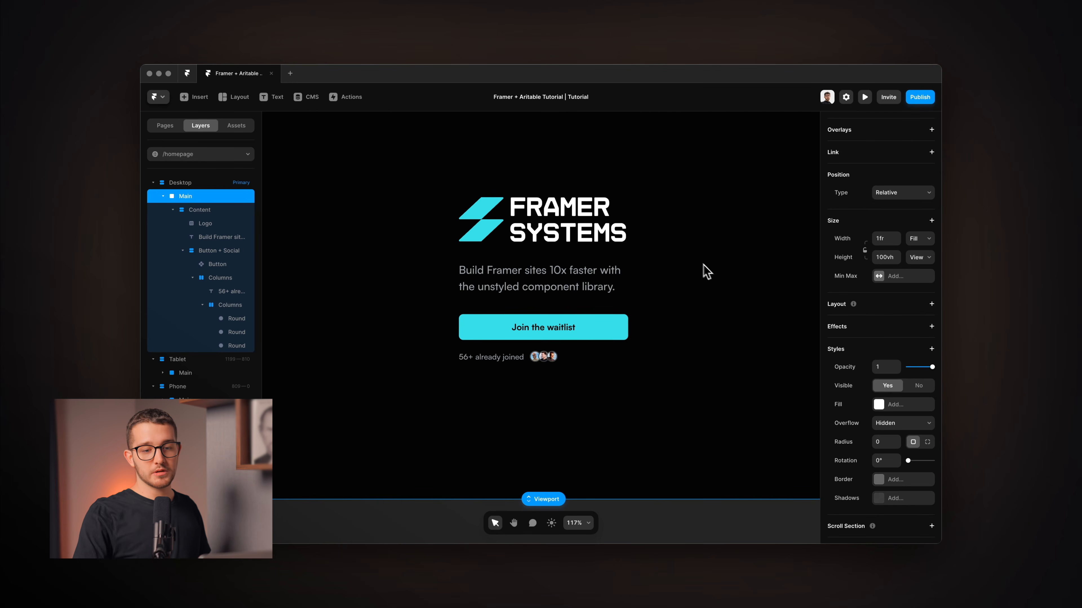
Publish the Framer site and test on its live page that "Join the waitlist" leads to the Airtable form
click(924, 101)
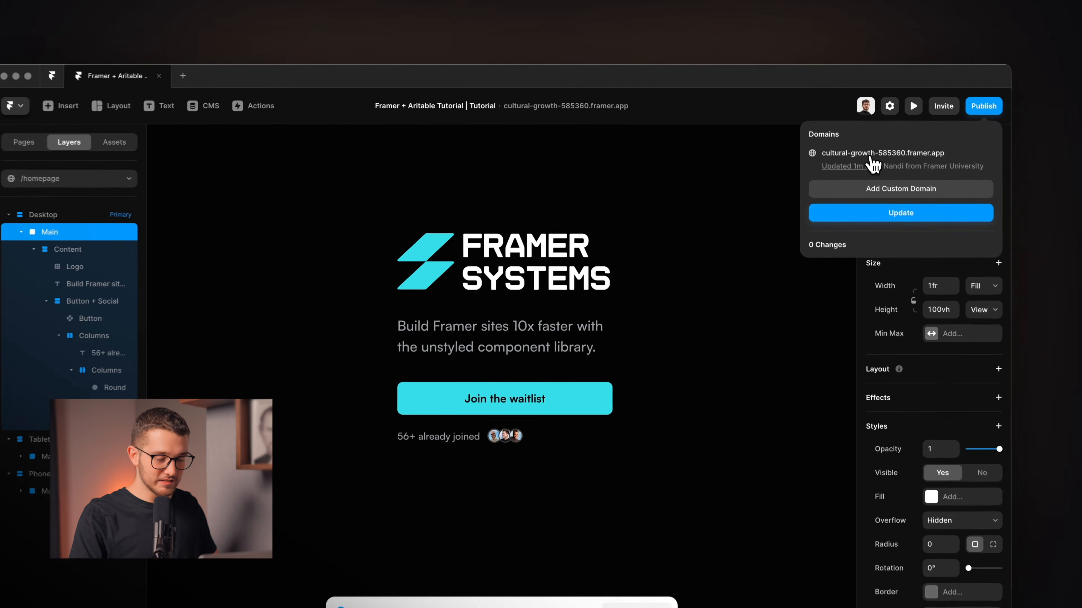
click(830, 135)
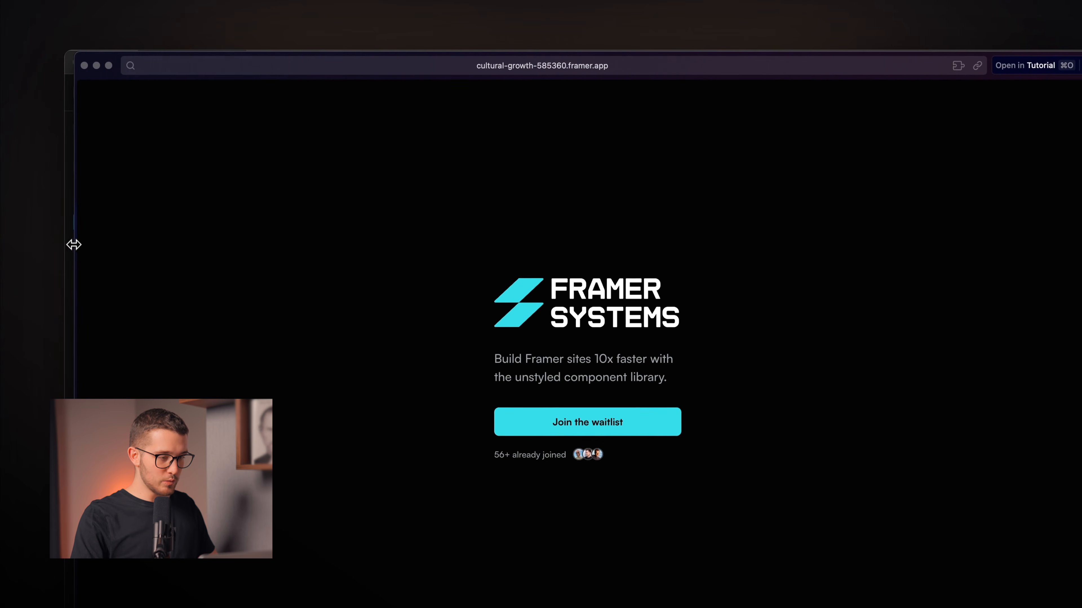
click(540, 428)
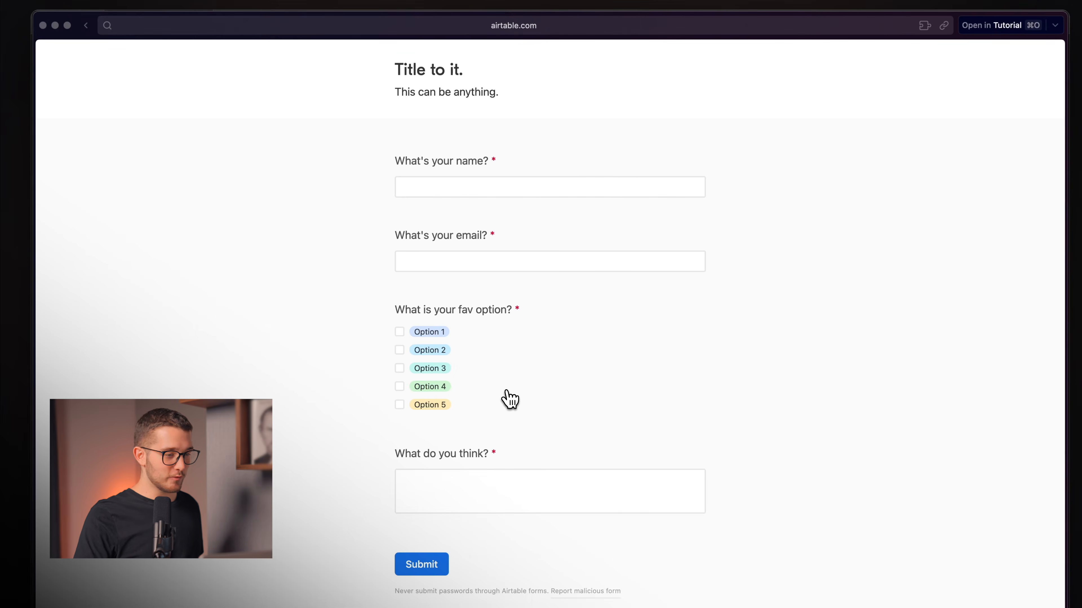
scroll(509, 399, down, 3)
scroll(508, 396, up, 3)
Submit a test signup with a name, an e-mail, Options 1, 3 and 5, and the comment "I think that this thing is good."
click(468, 190)
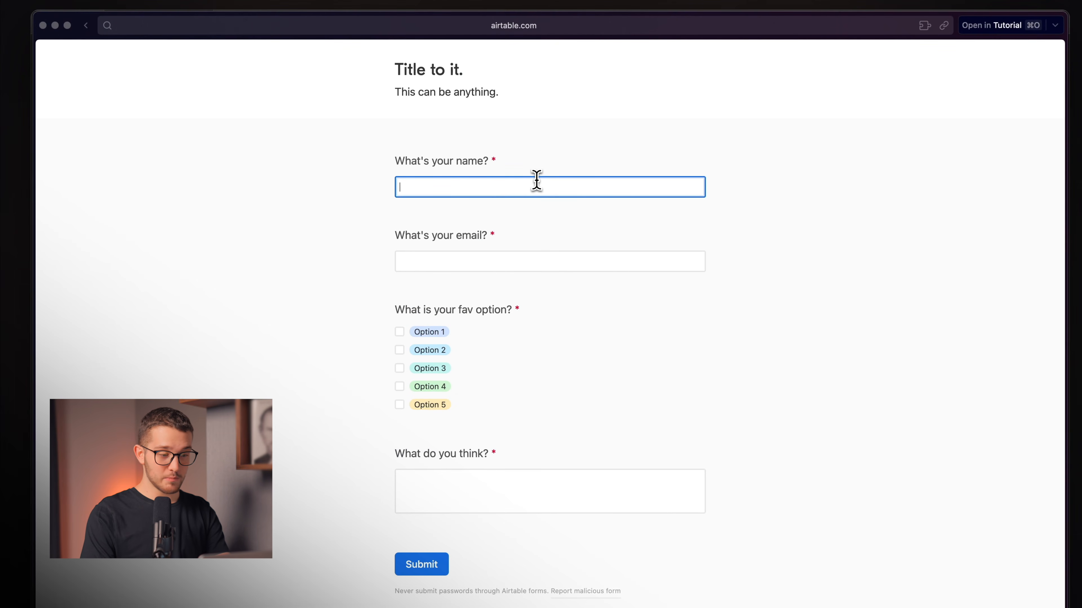
click(523, 262)
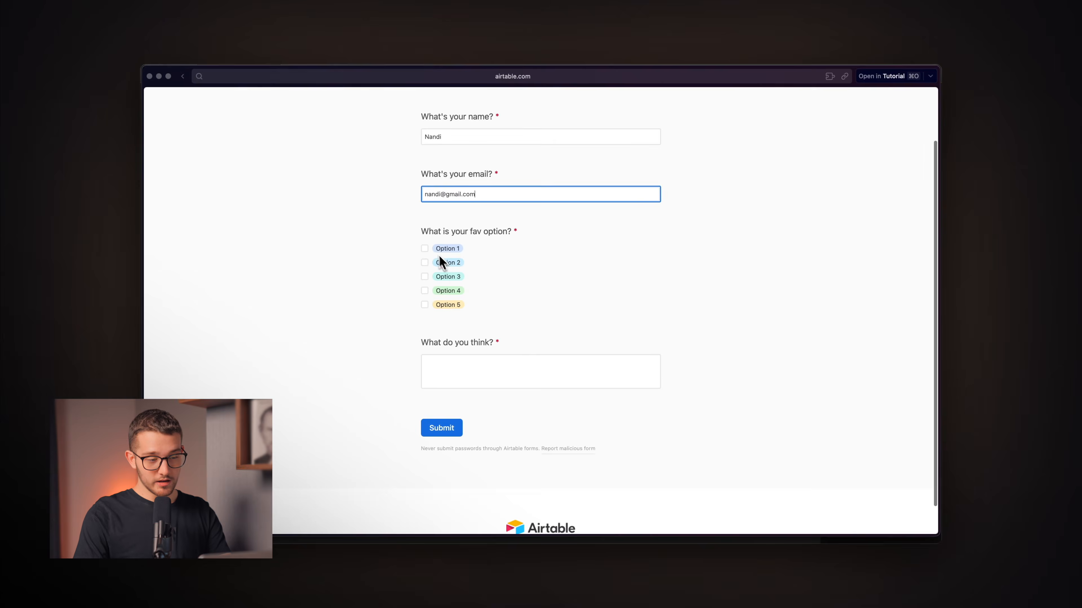
click(424, 248)
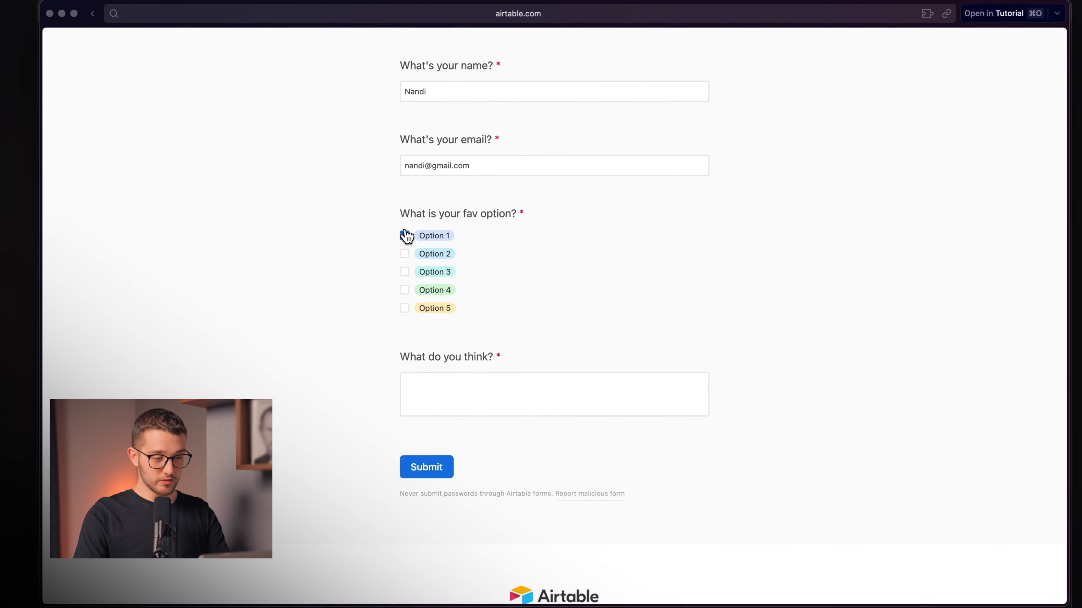
click(404, 308)
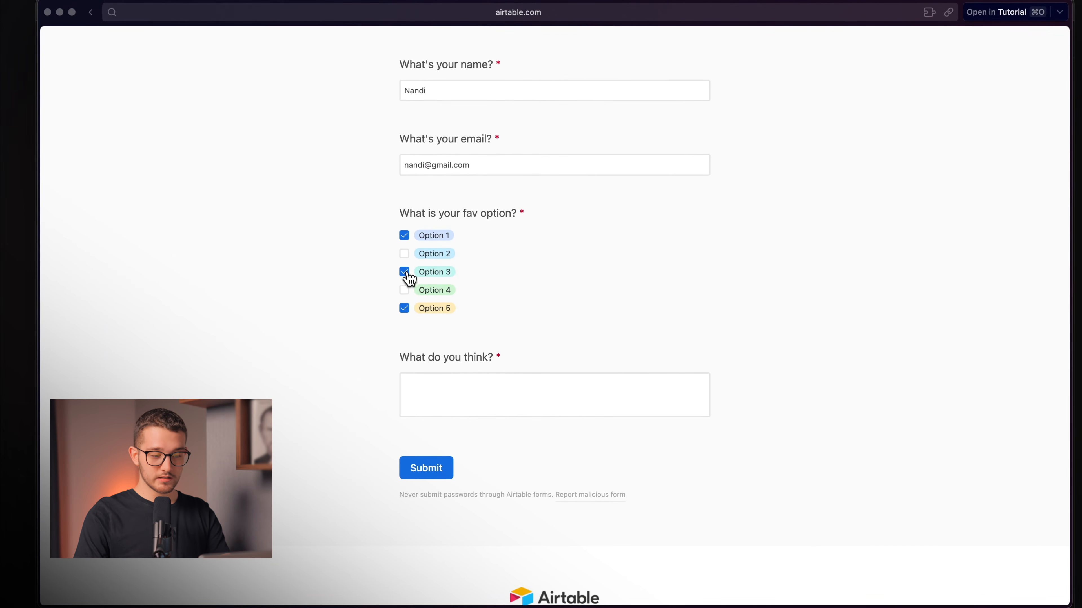
scroll(483, 381, down, 2)
click(483, 366)
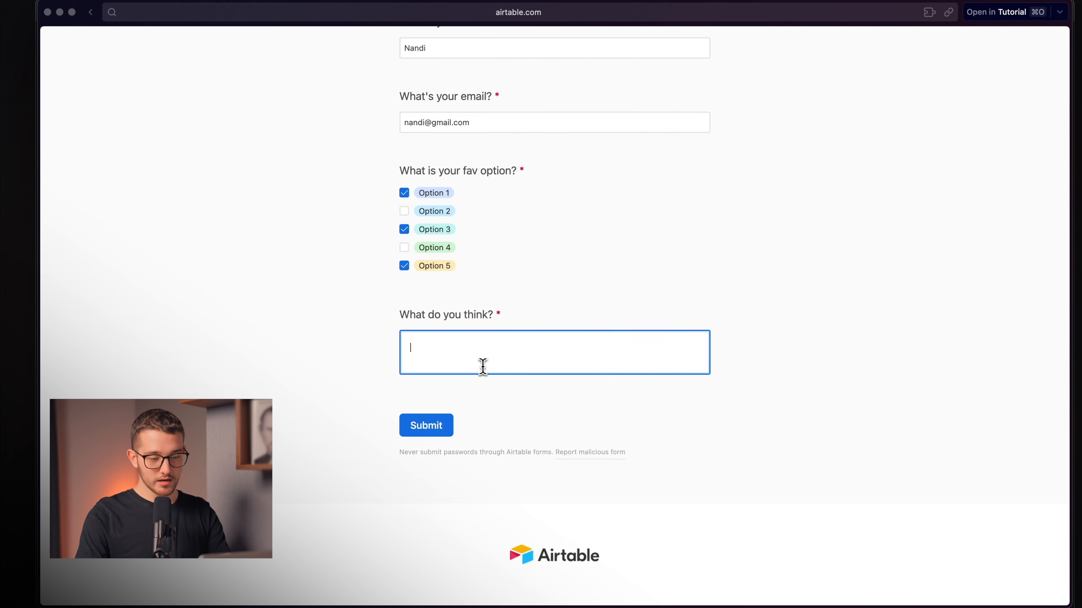
text(I think)
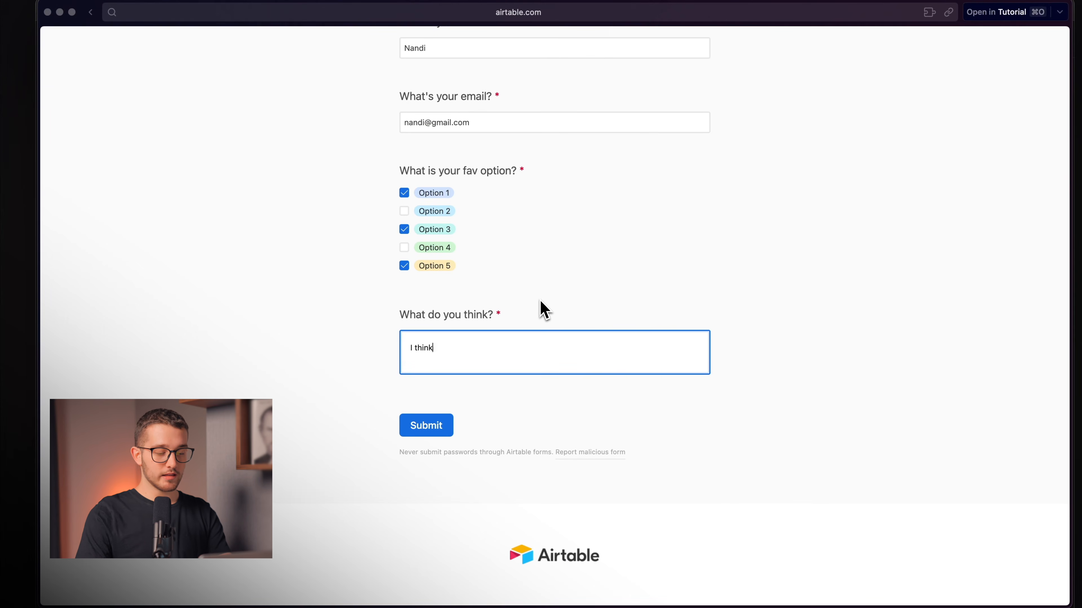
text( that this thing )
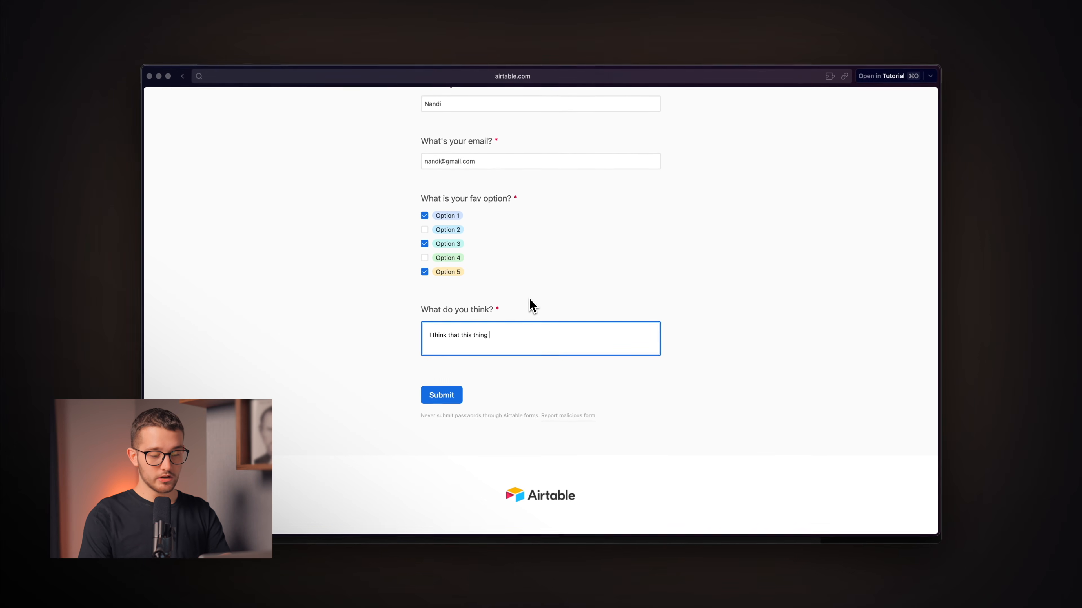
text(is good.)
click(442, 395)
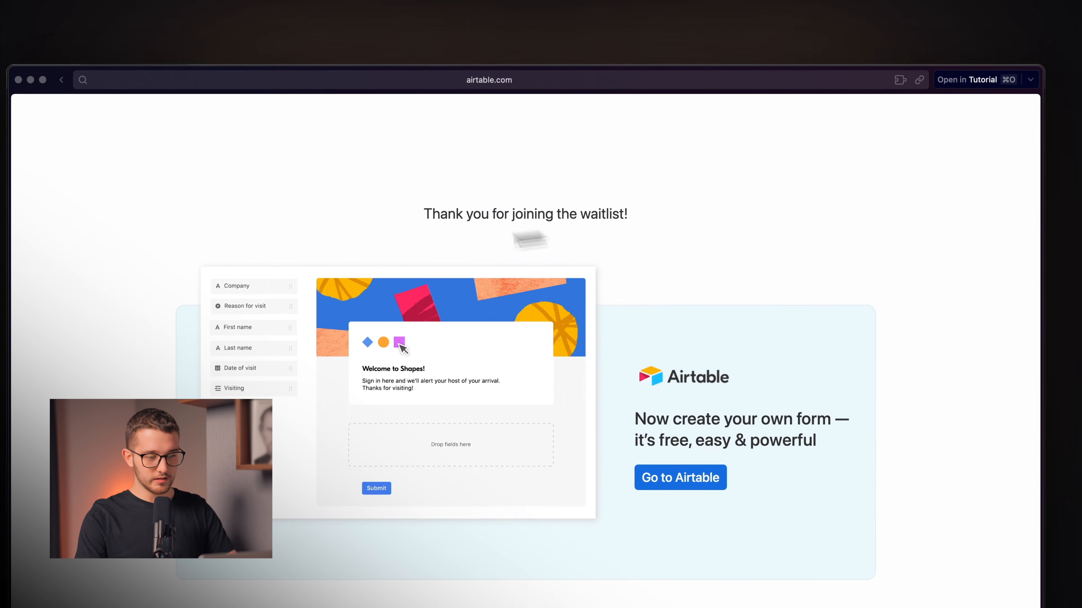
triple_click(476, 215)
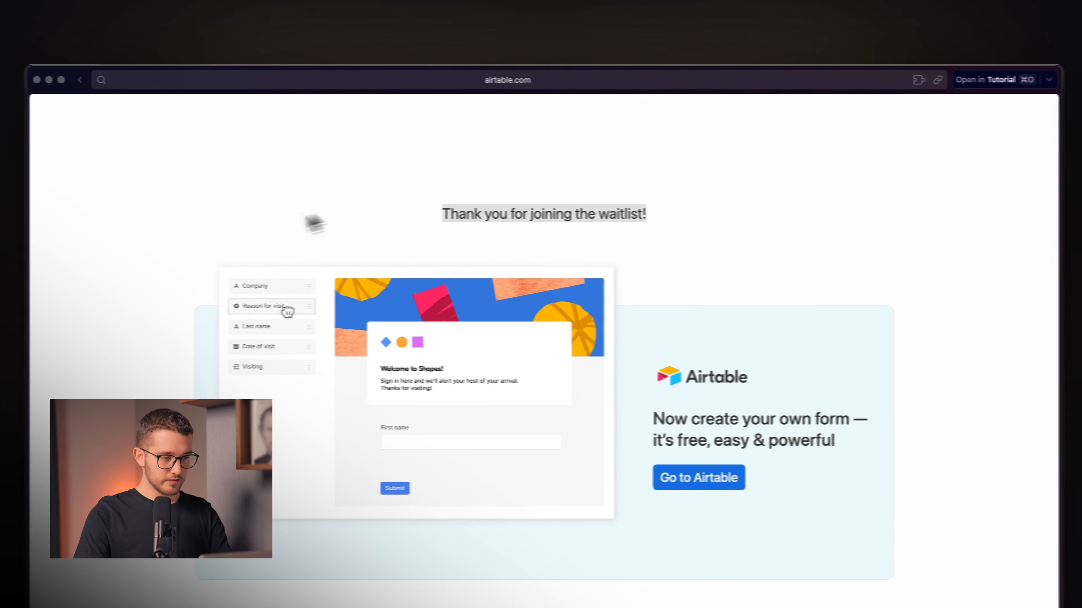
click(18, 80)
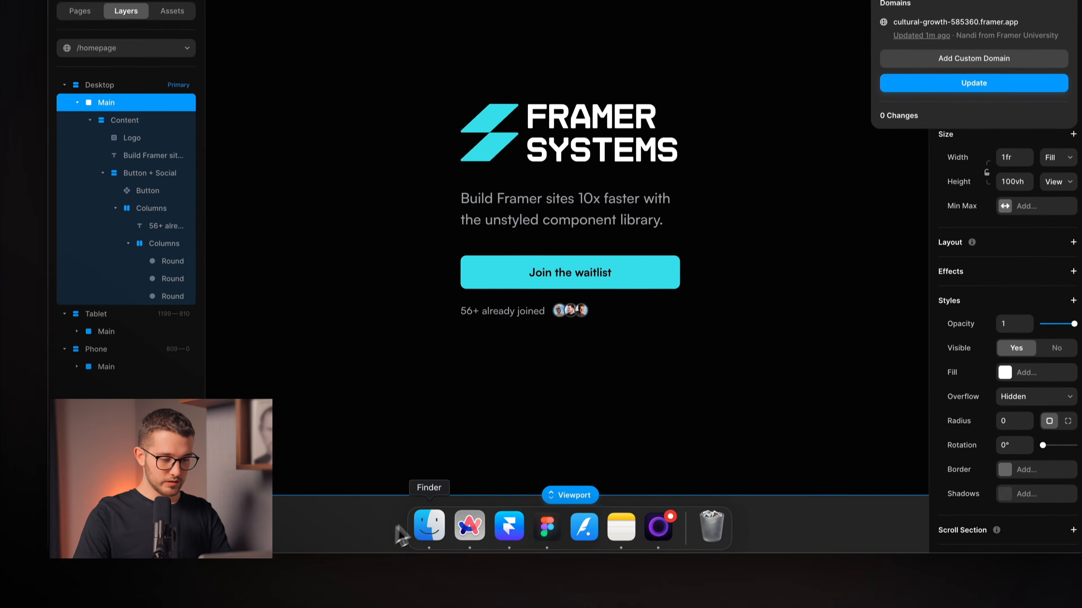
Switch back to Airtable in Arc and check the test signup in the Tutorial table's grid view
click(466, 521)
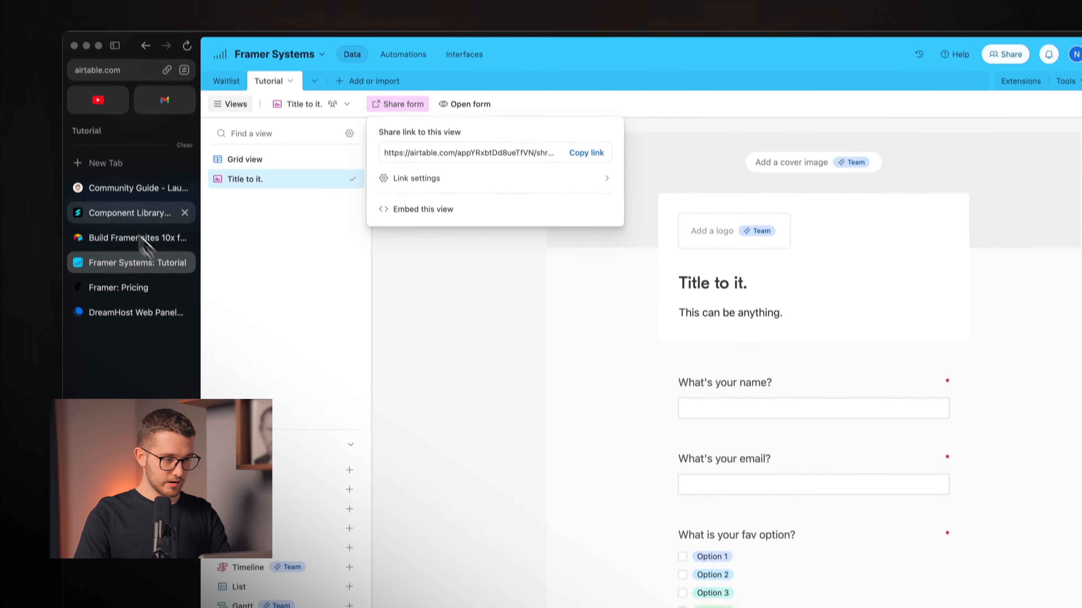
click(276, 99)
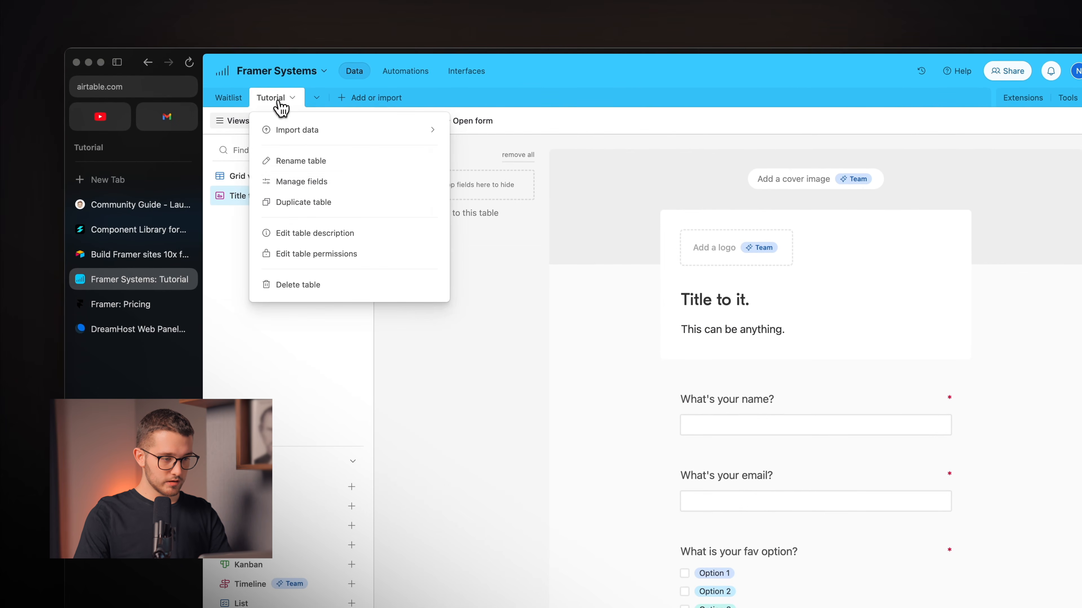
click(260, 177)
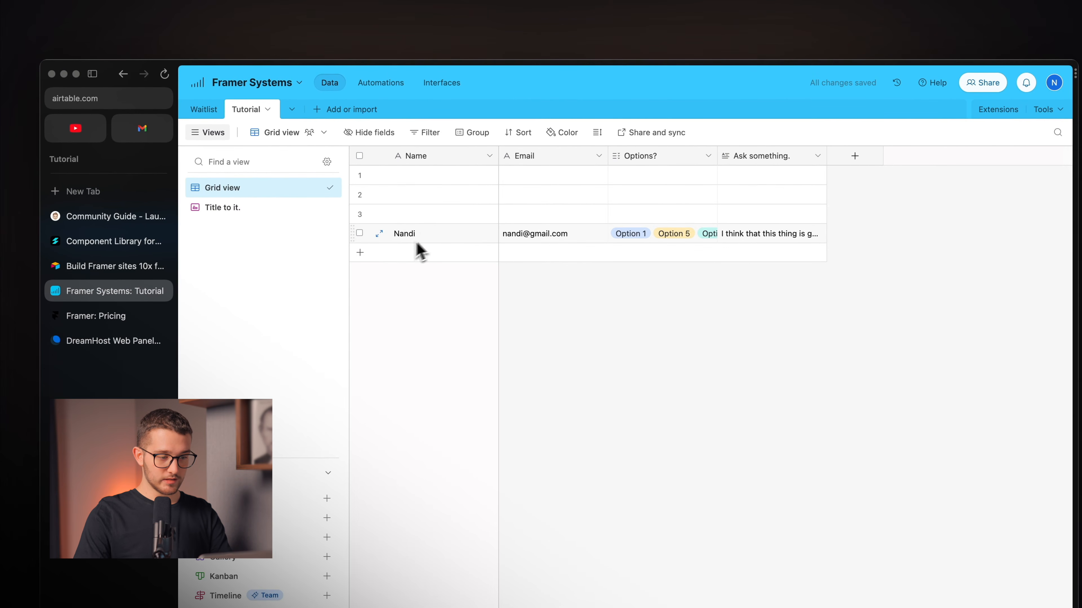
click(397, 211)
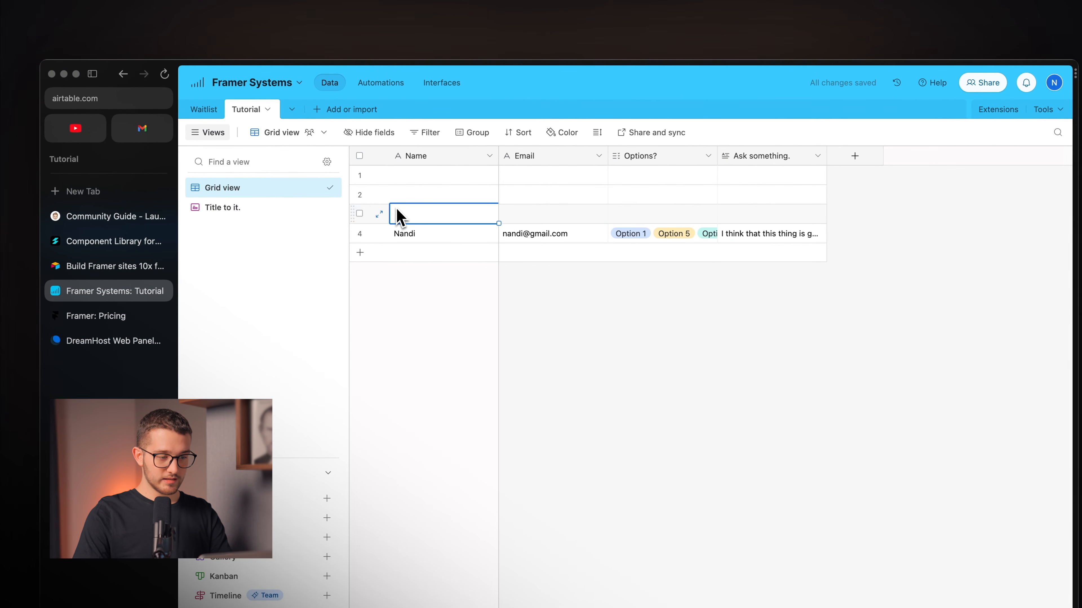
Delete the three empty records above the test signup in the Tutorial table
click(359, 214)
click(360, 194)
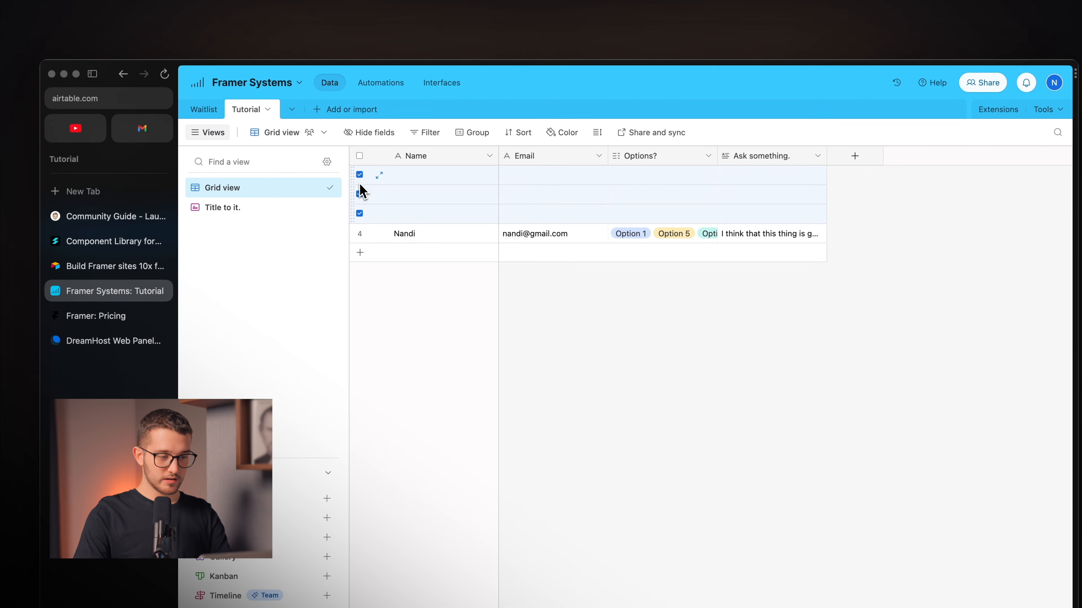
click(359, 174)
right_click(415, 180)
click(455, 229)
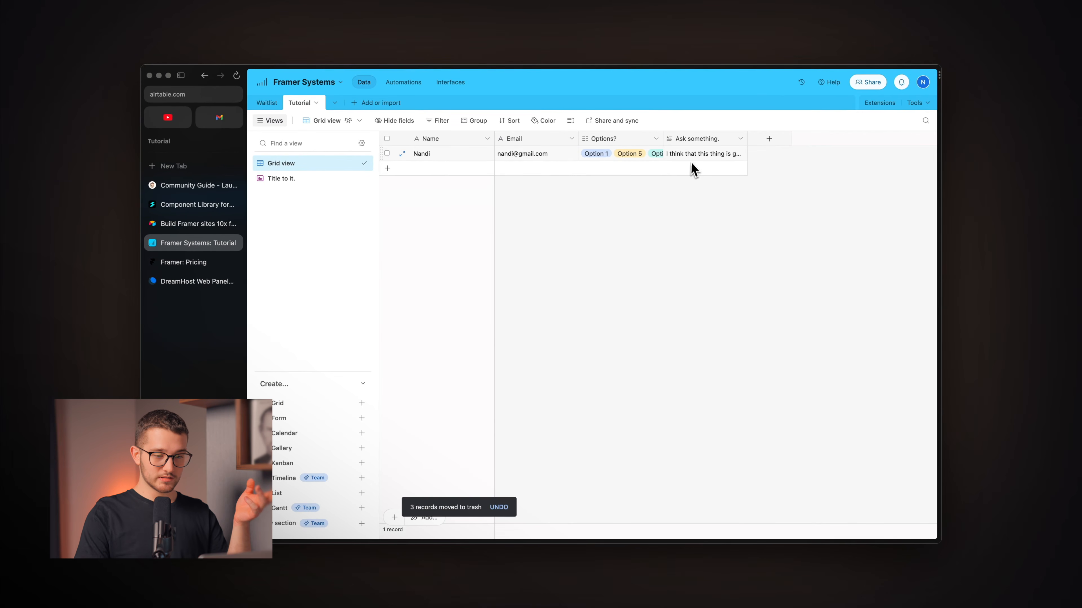
View the full "Ask something." answer of the test signup
click(698, 157)
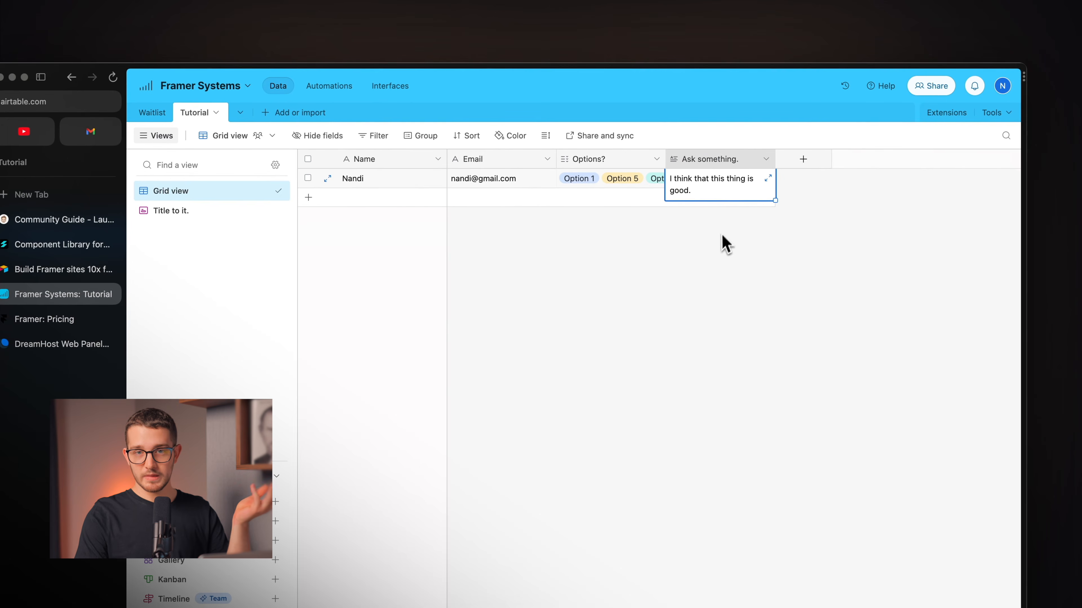
click(708, 279)
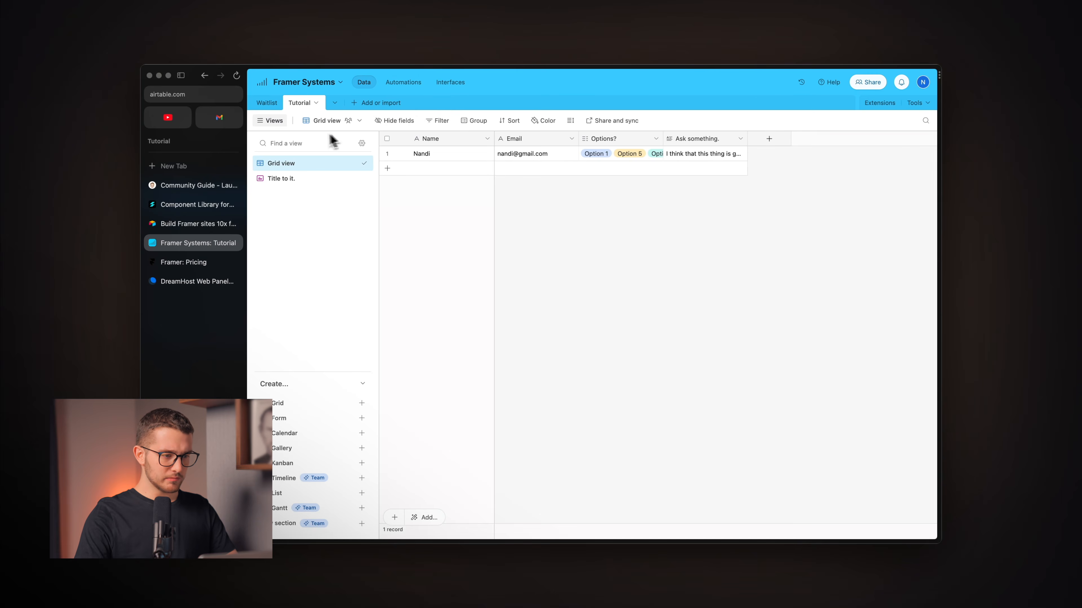
click(359, 121)
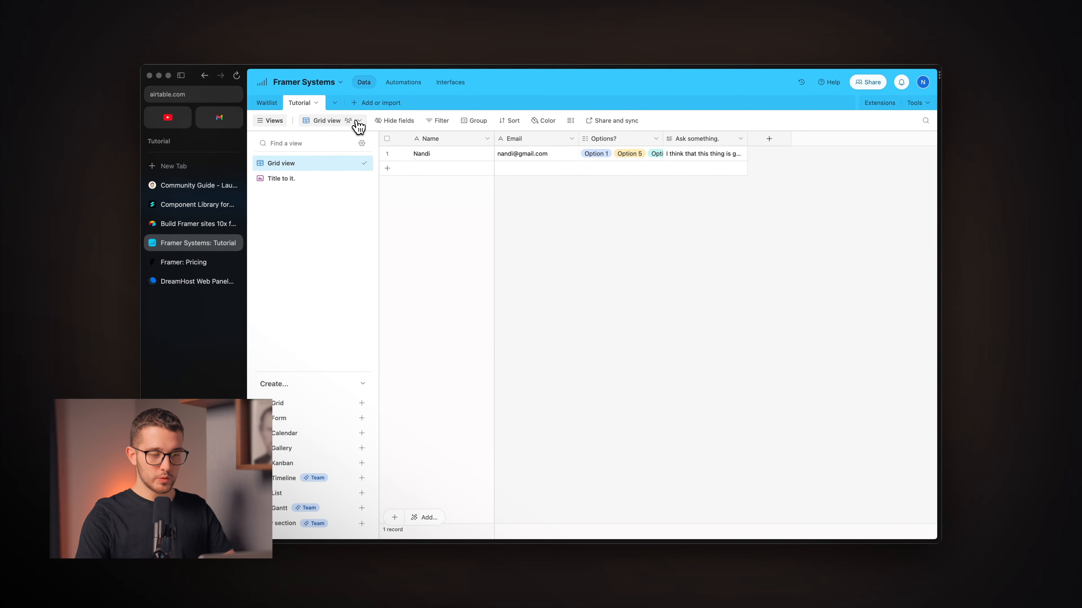
Open the Waitlist table's grid view and show the base's extensions
click(267, 102)
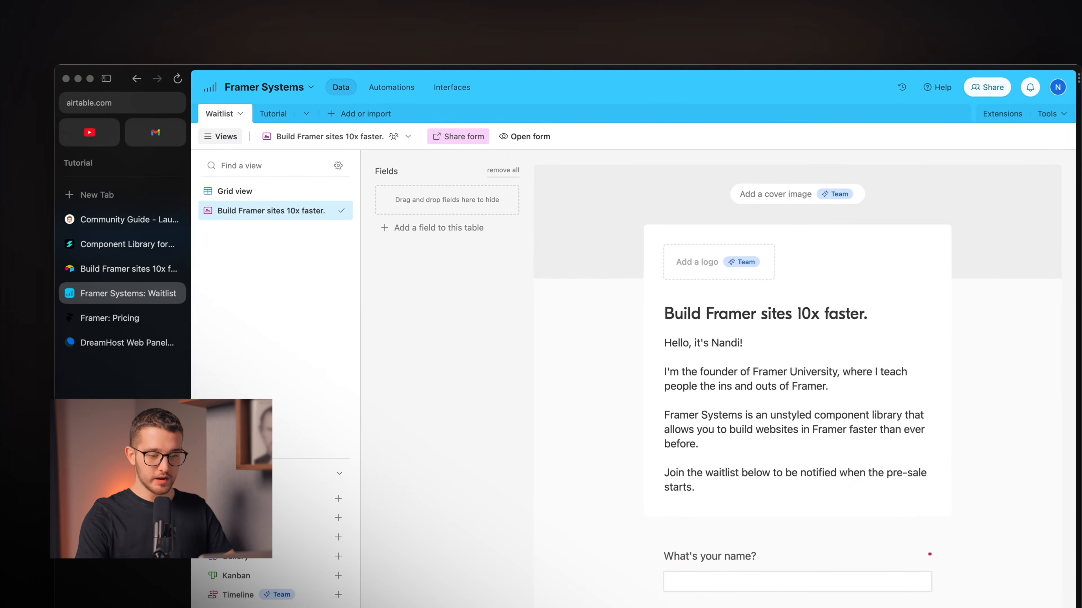
click(196, 177)
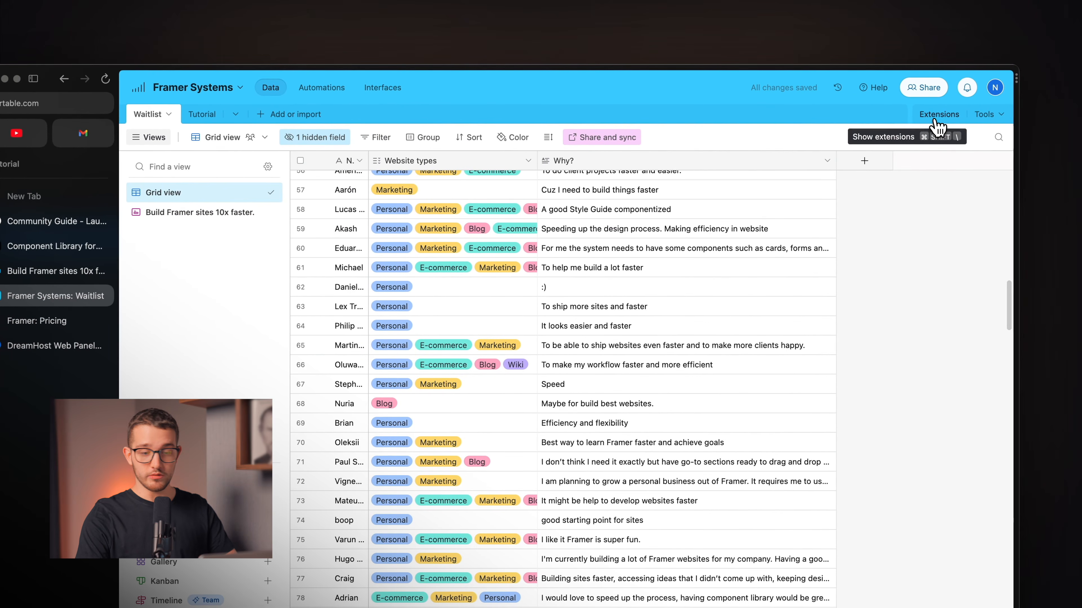
click(935, 127)
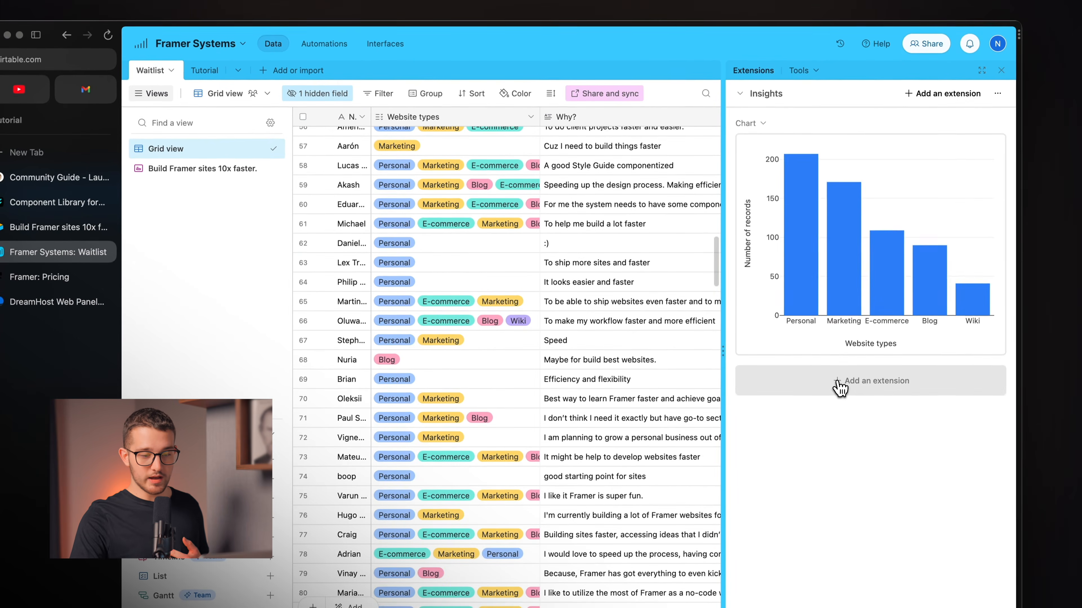
Search the extension marketplace for "chart" and close it without adding an extension
click(837, 388)
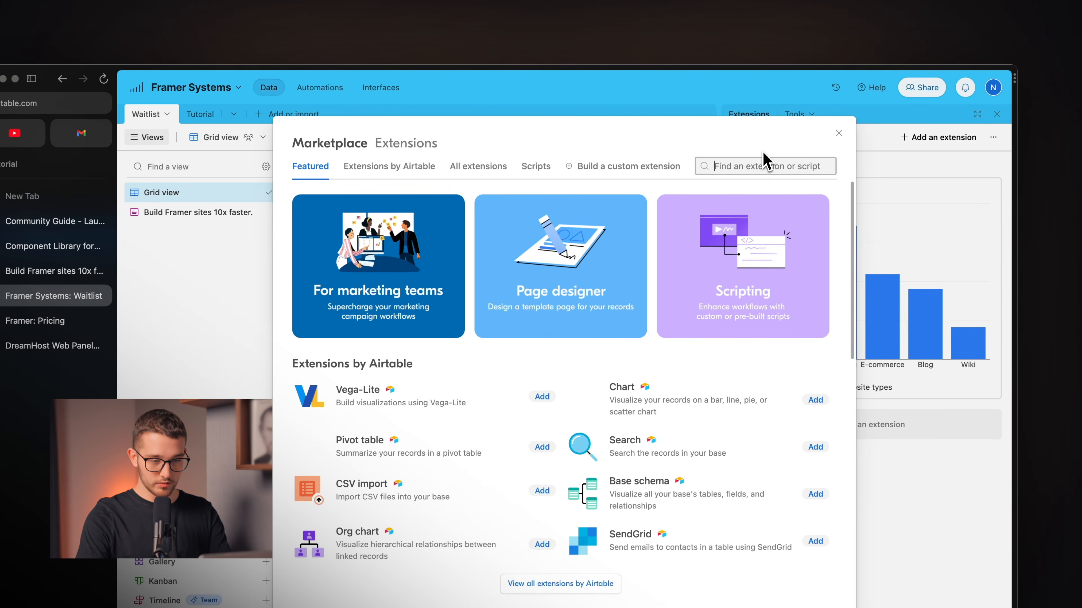
click(761, 166)
text(chart)
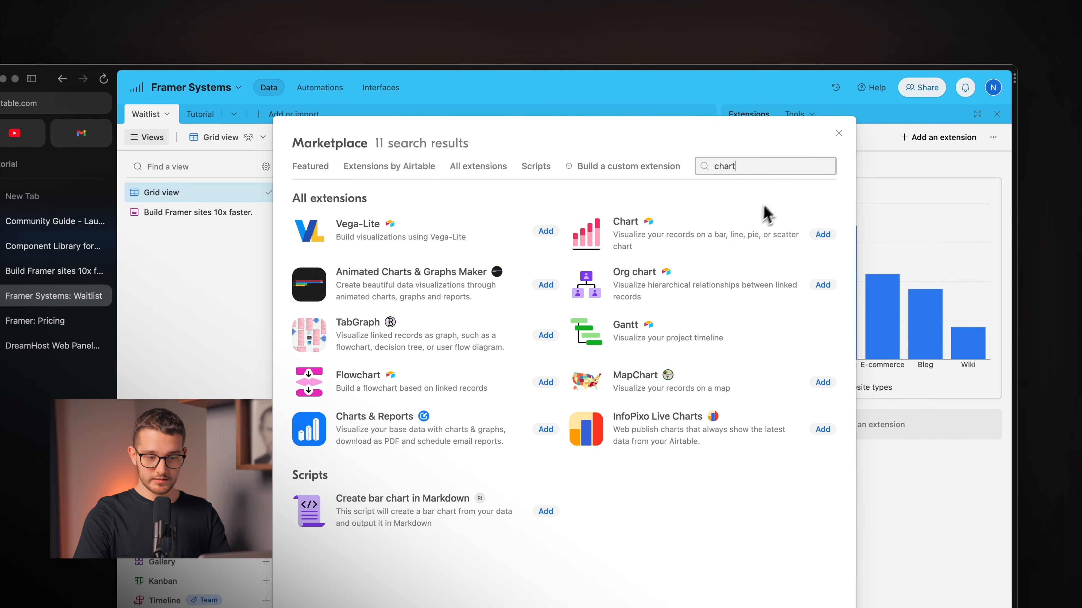
click(839, 133)
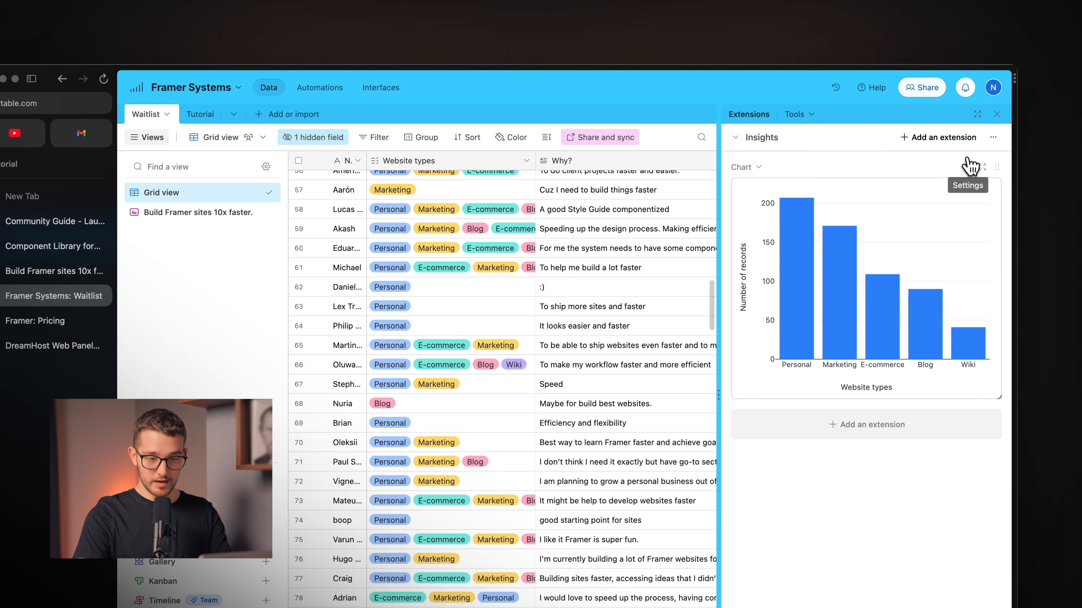
Review the settings of the existing Website types chart, keeping Waitlist as its table
click(967, 166)
click(876, 200)
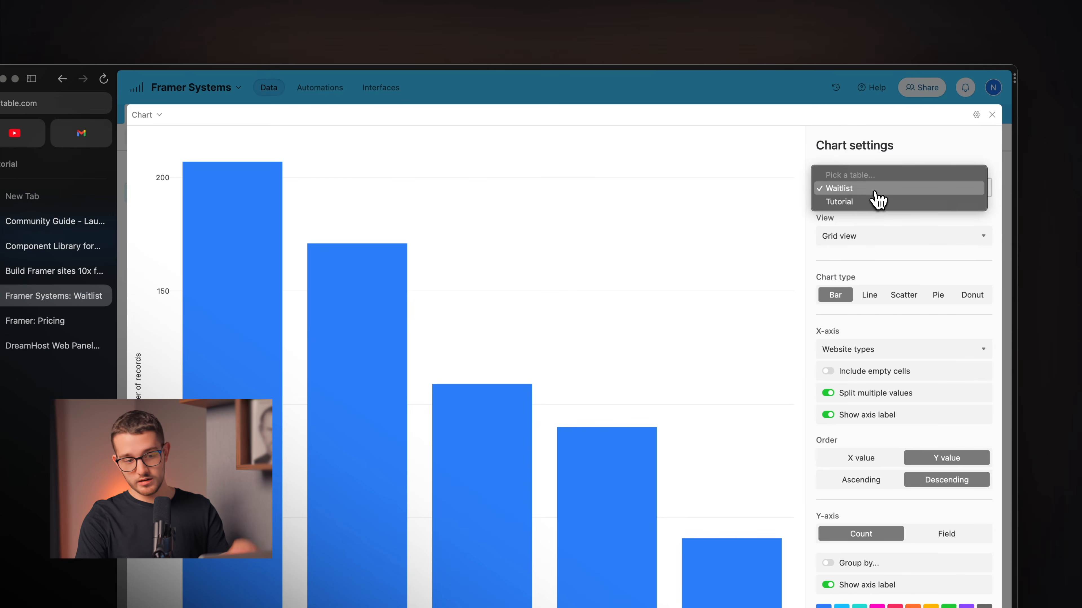
click(874, 192)
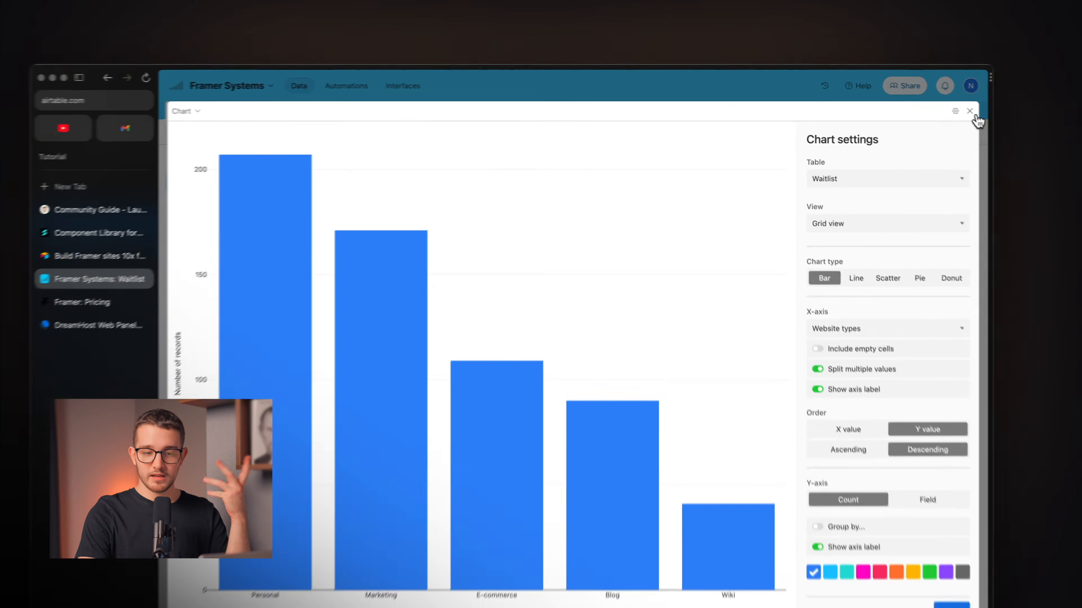
click(921, 103)
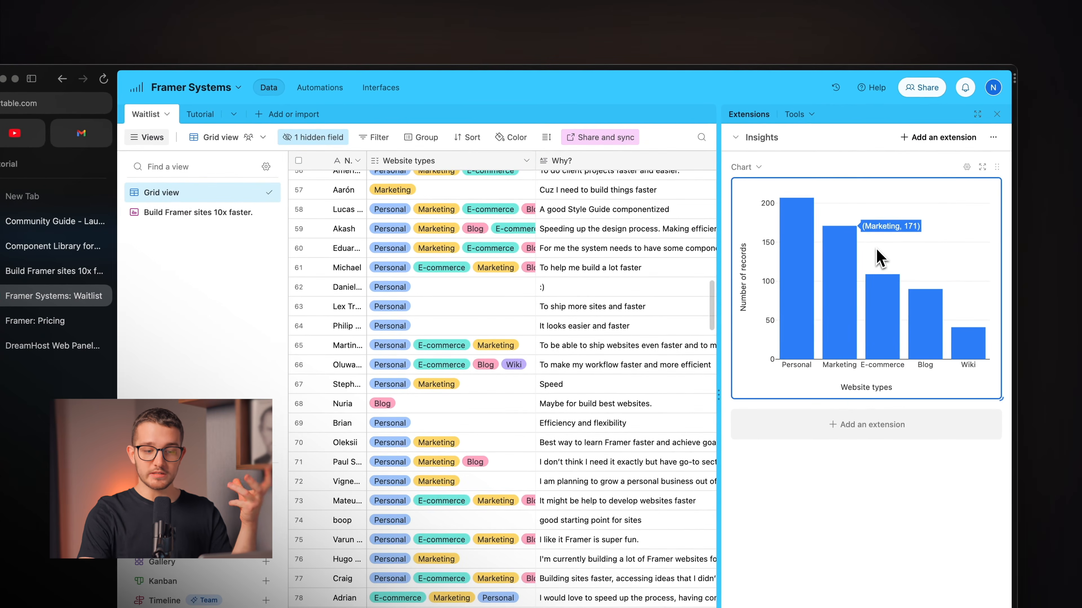
Examine the first Waitlist records and compare the Personal, Marketing and E-commerce bars of the Website types chart
scroll(428, 374, up, 18)
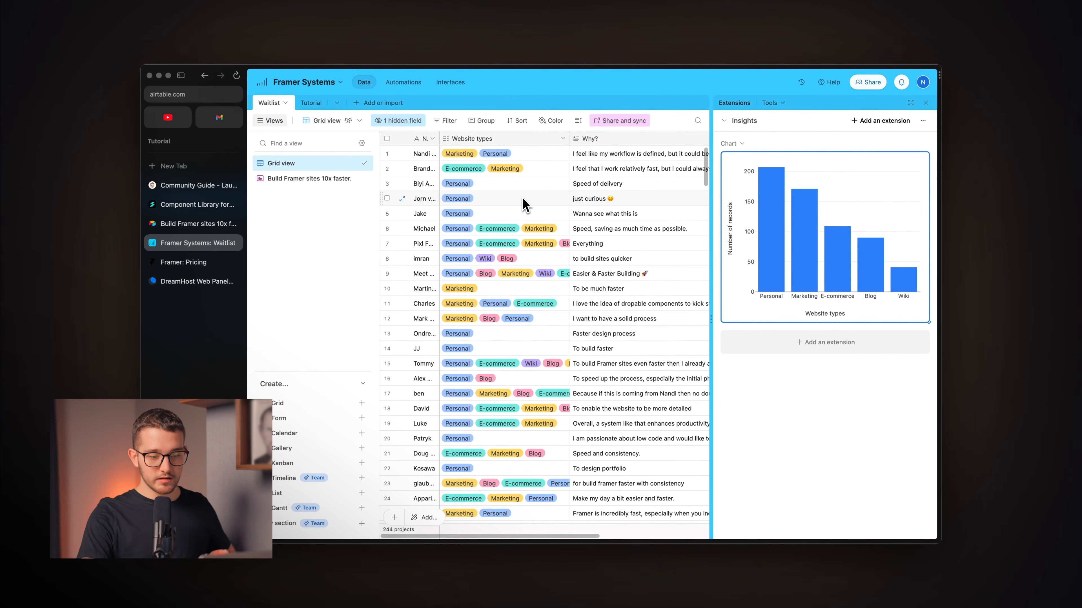
mouse_move(764, 233)
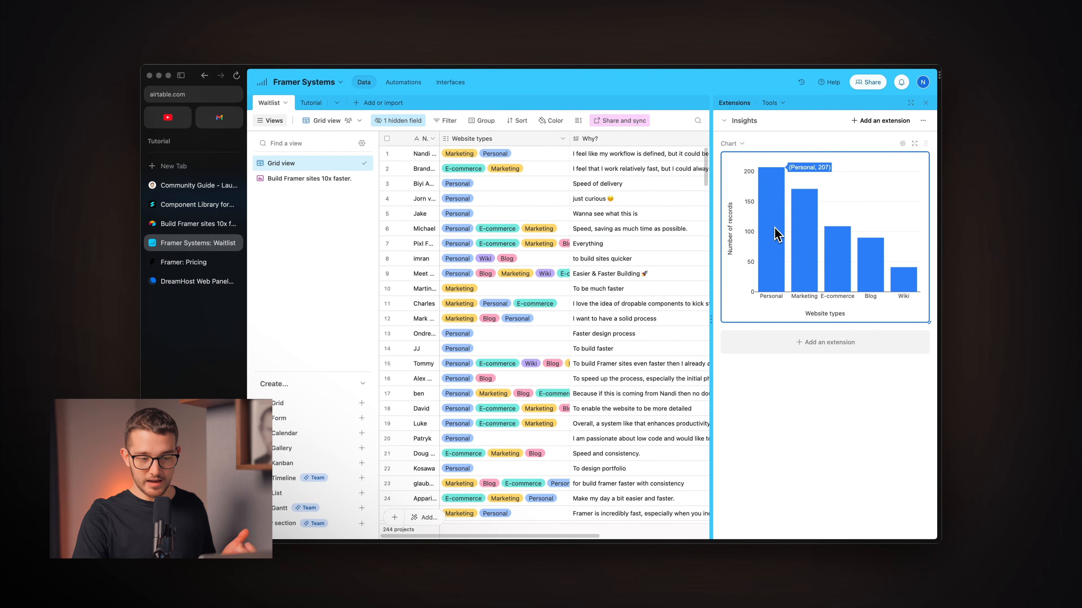
mouse_move(799, 230)
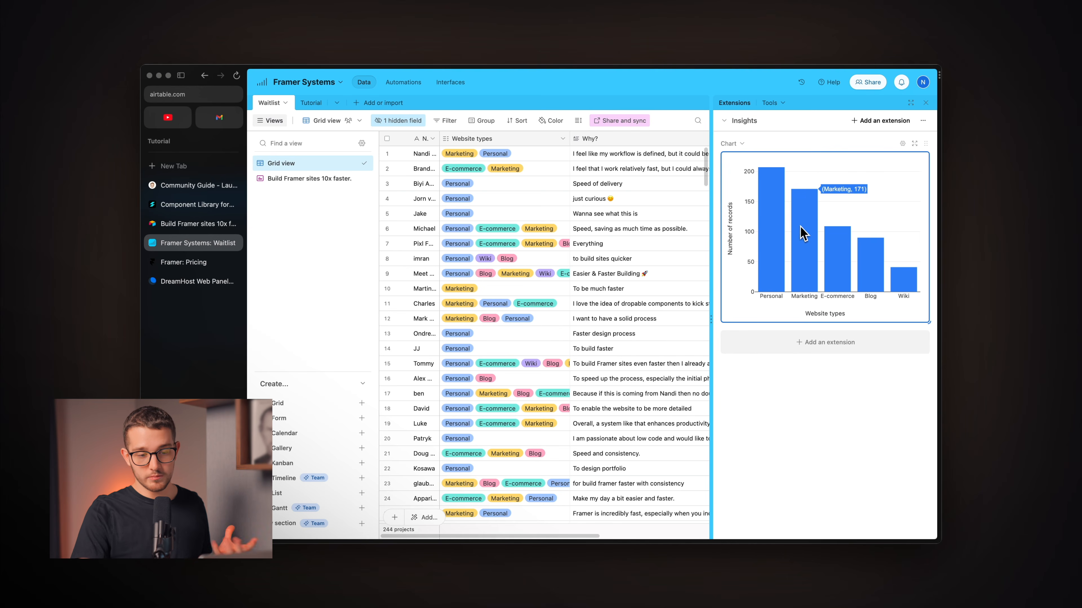
mouse_move(834, 235)
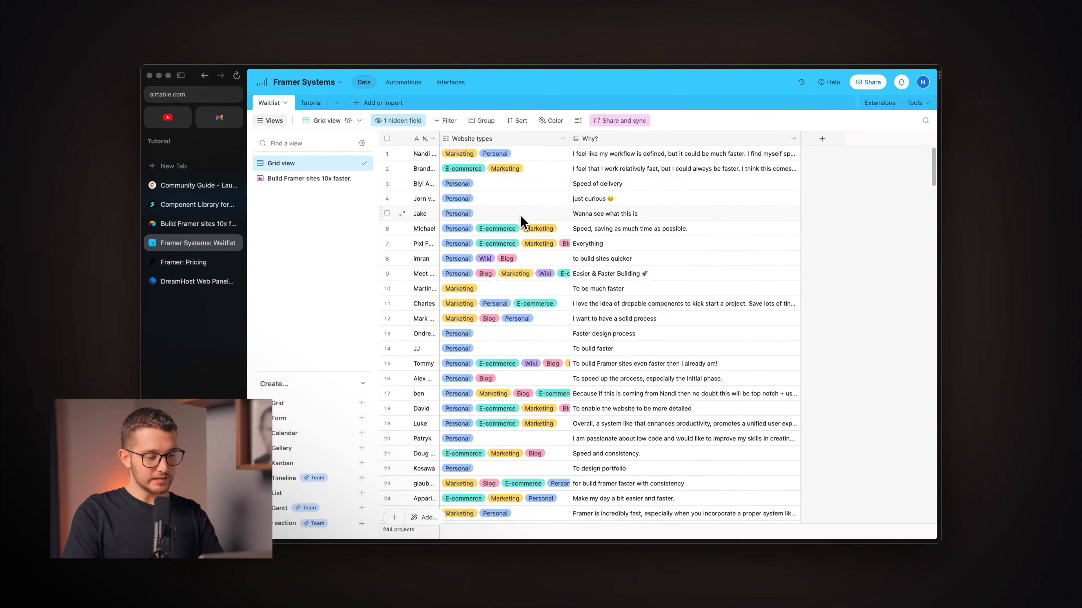
Switch to Framer and open the published site's custom domain settings
mouse_move(468, 551)
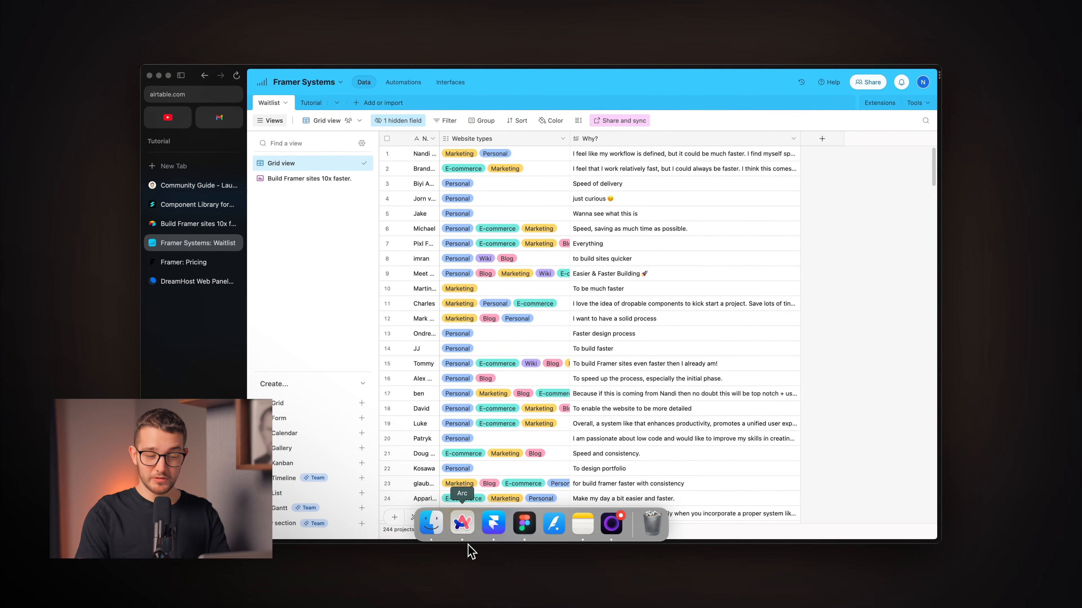
click(493, 523)
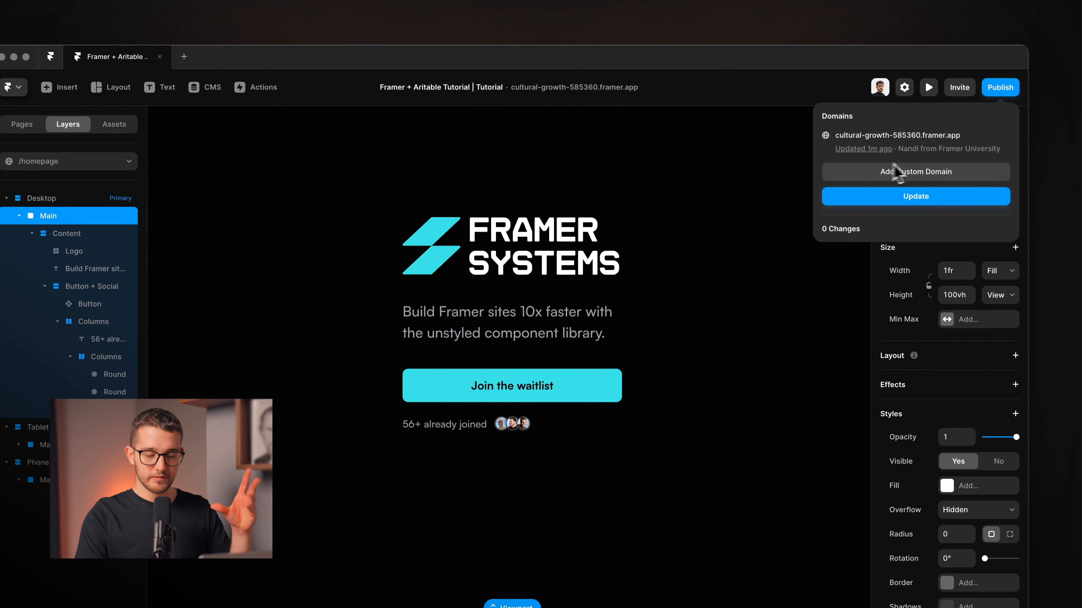
click(905, 172)
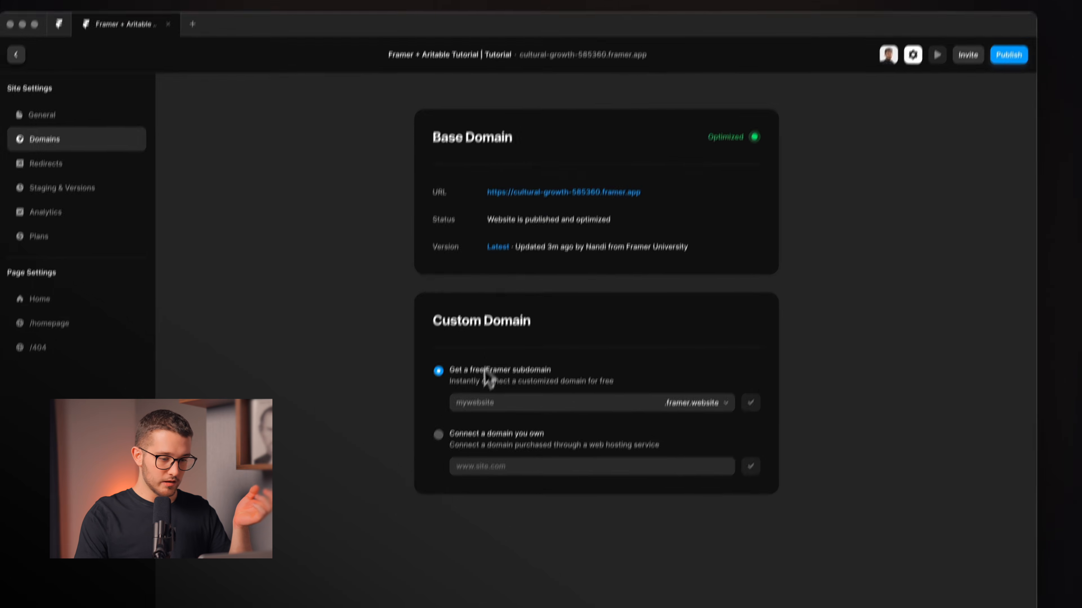
Try to connect the free Framer subdomain something.framer.ai
click(489, 363)
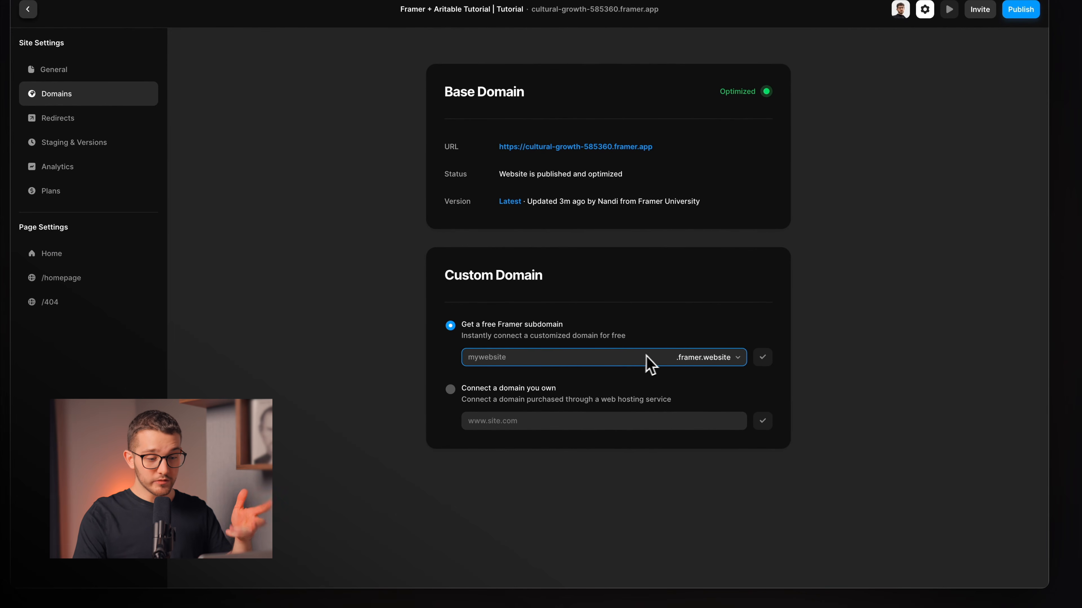
click(692, 360)
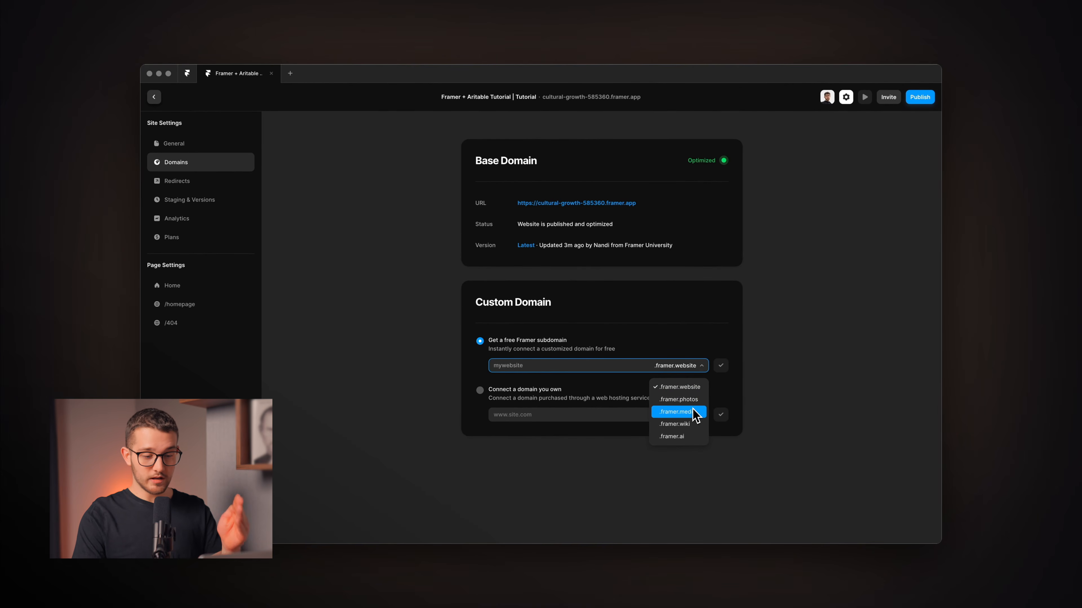
click(697, 437)
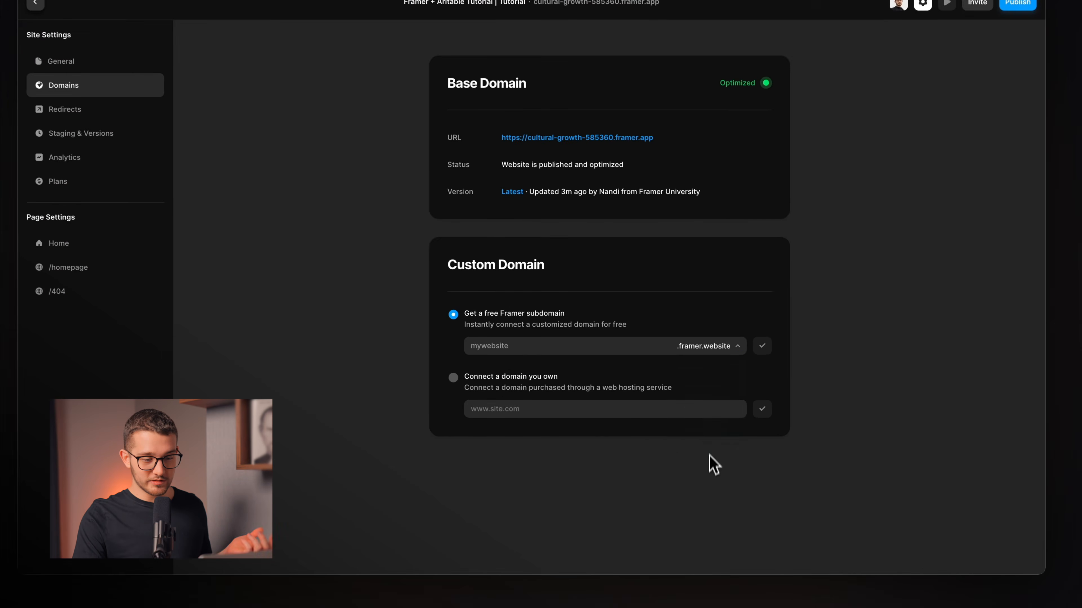
click(647, 344)
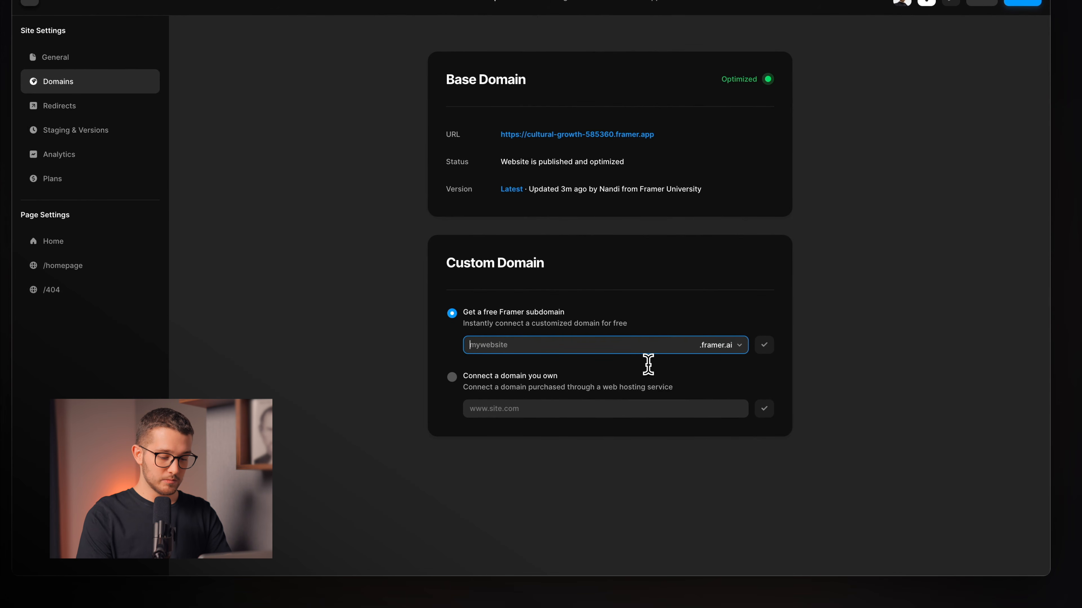
text(something)
click(764, 345)
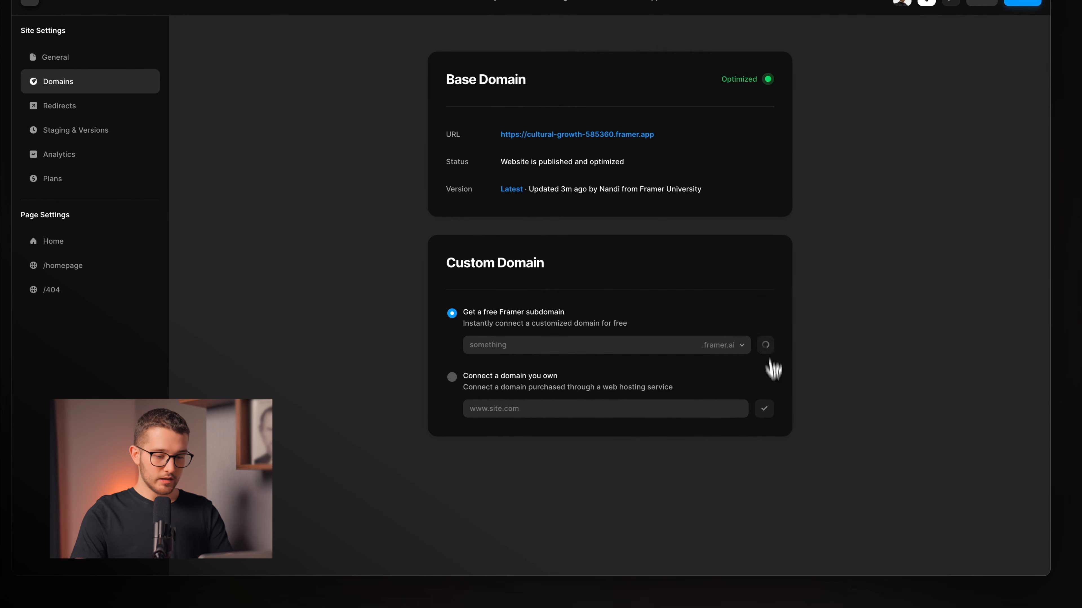
Replace the subdomain name with "tutorial" and try to connect tutorial.framer.ai
double_click(543, 340)
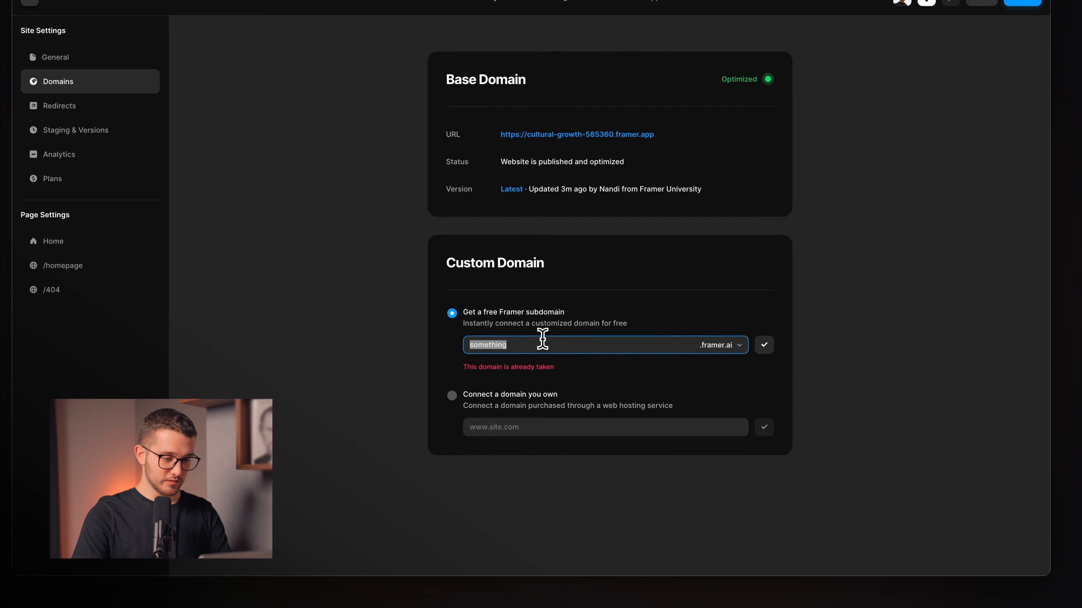
key(BackSpace)
text(tutor)
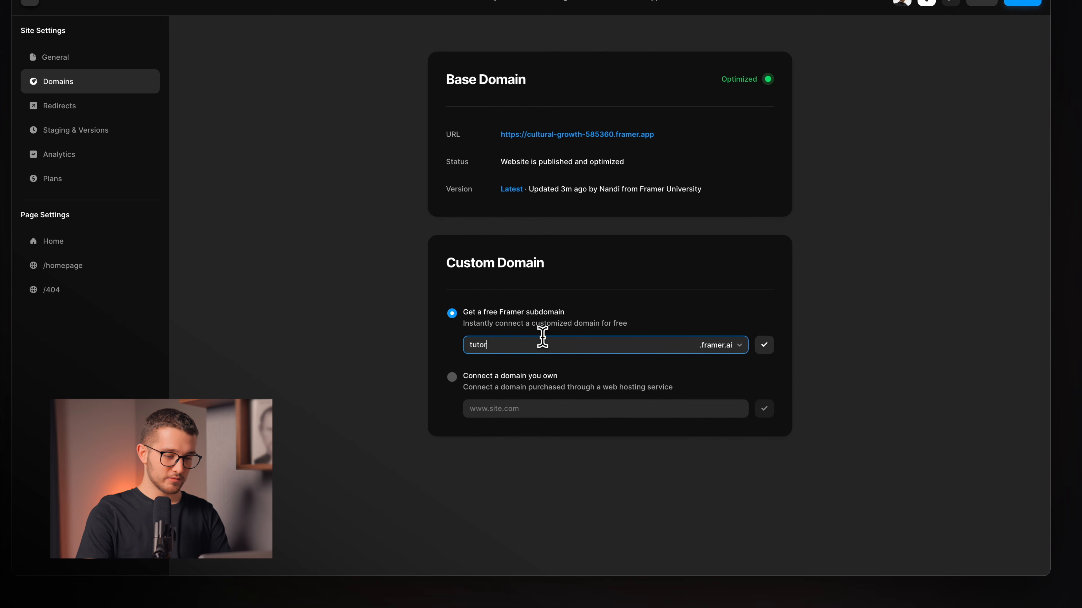
text(ial)
key(Return)
Connect the free subdomain saysomething.framer.ai to the site and open its link
double_click(529, 344)
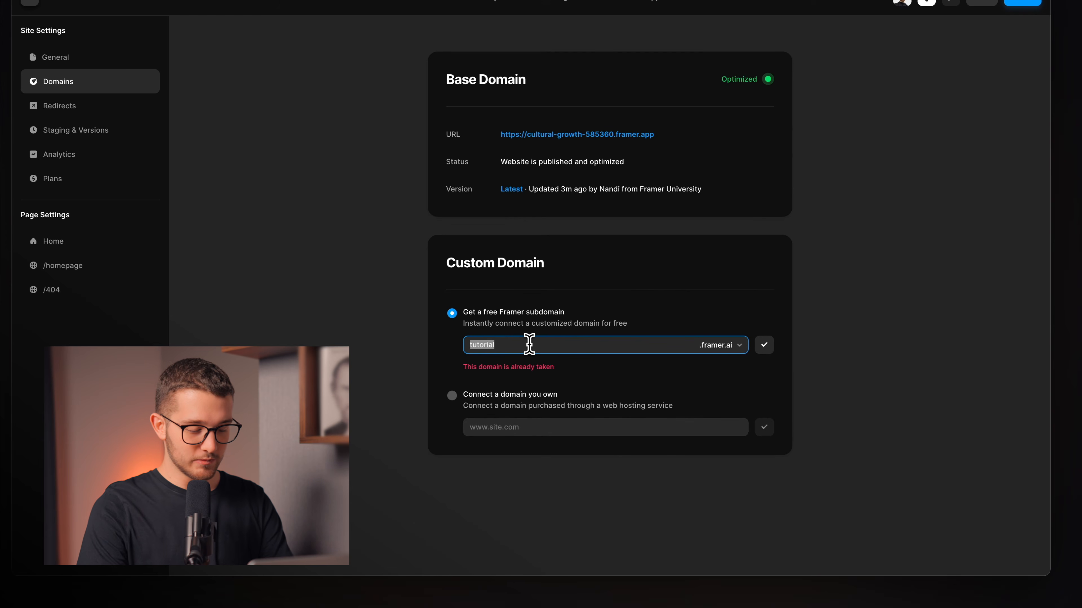
key(BackSpace)
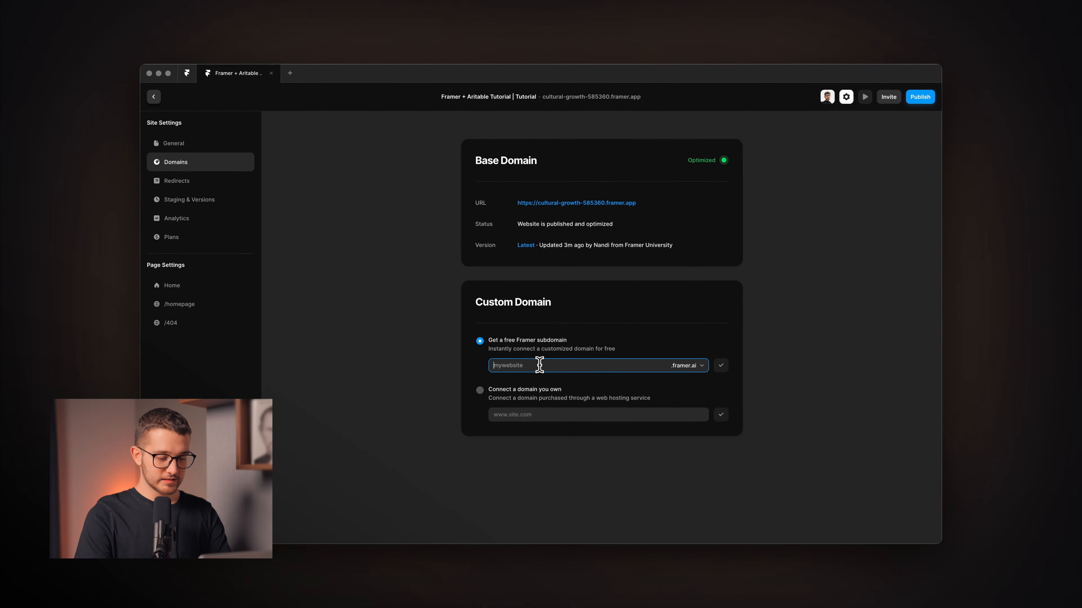
text(saysomething)
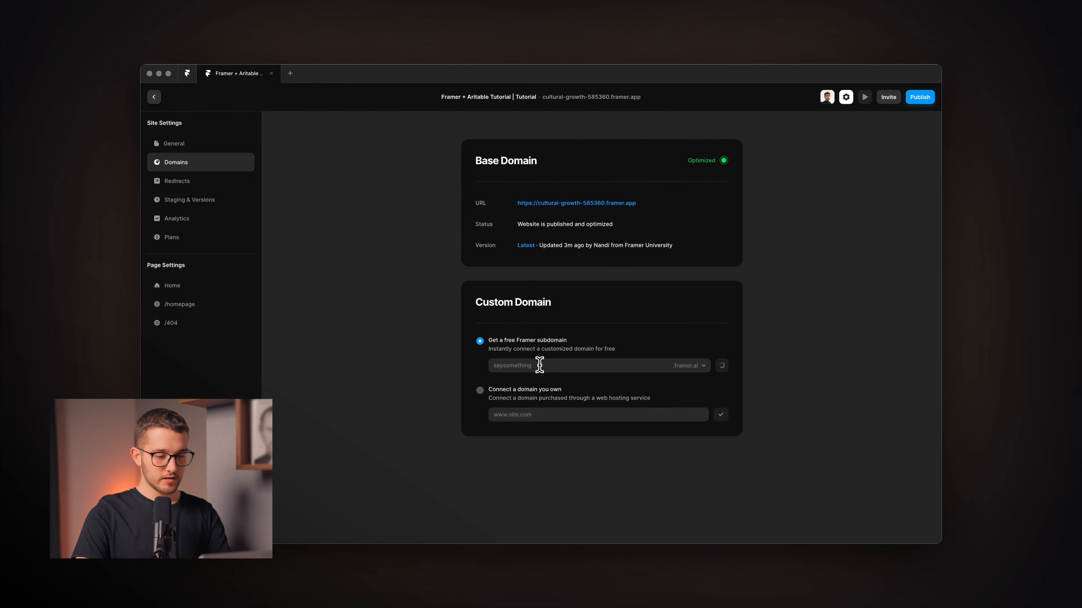
key(Return)
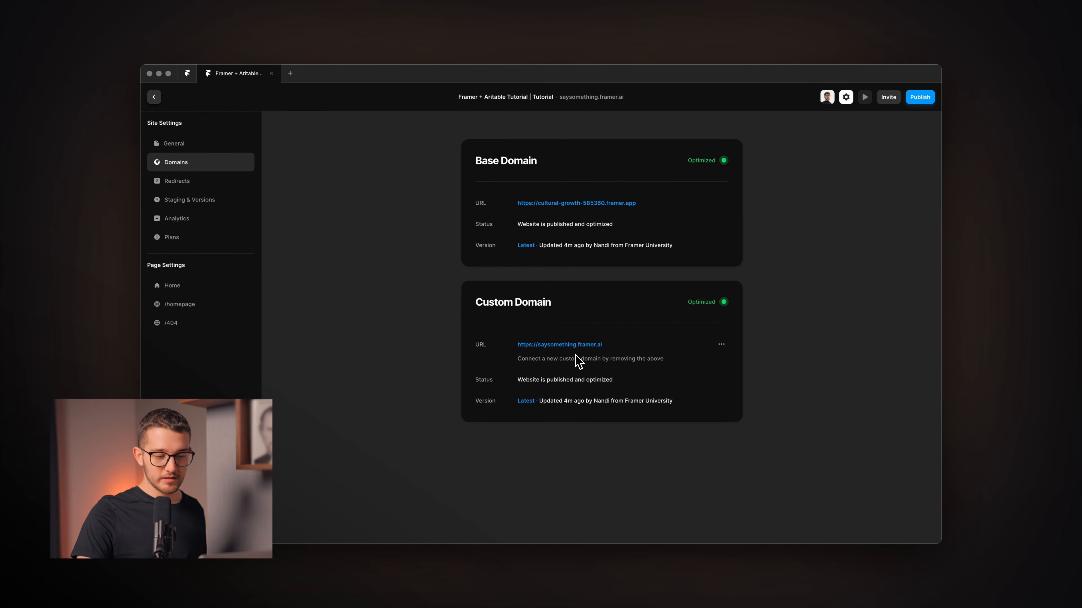
click(581, 345)
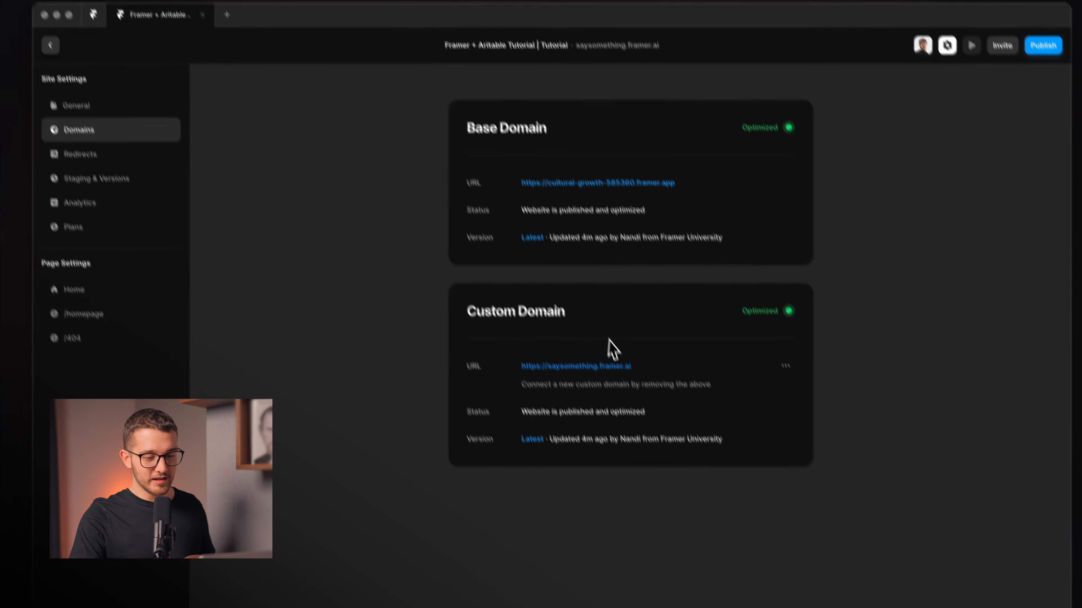
Remove the saysomething.framer.ai custom domain from the site
click(785, 366)
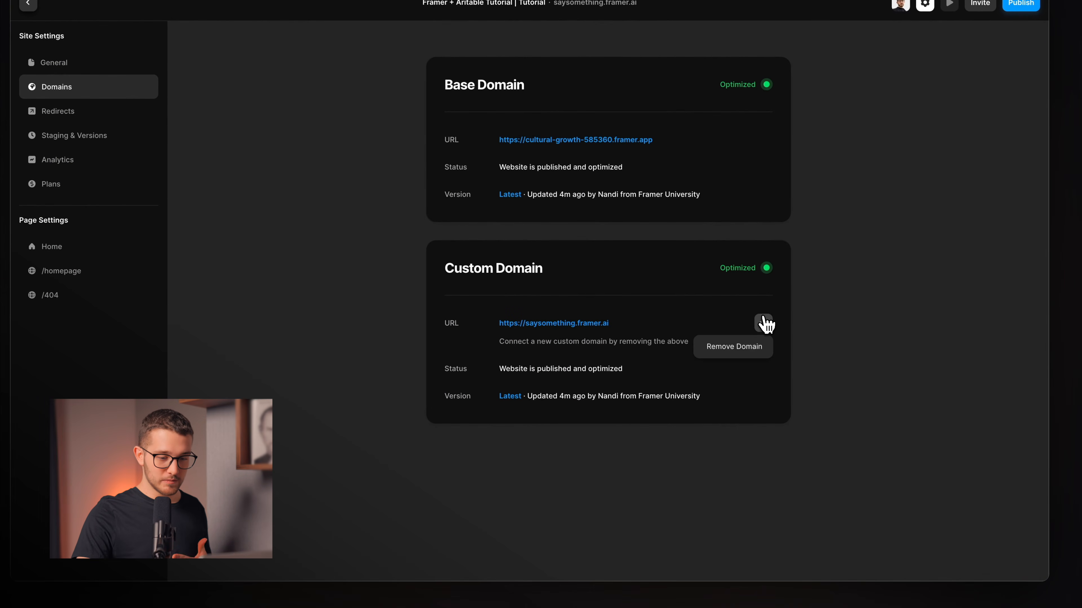
click(753, 354)
click(587, 328)
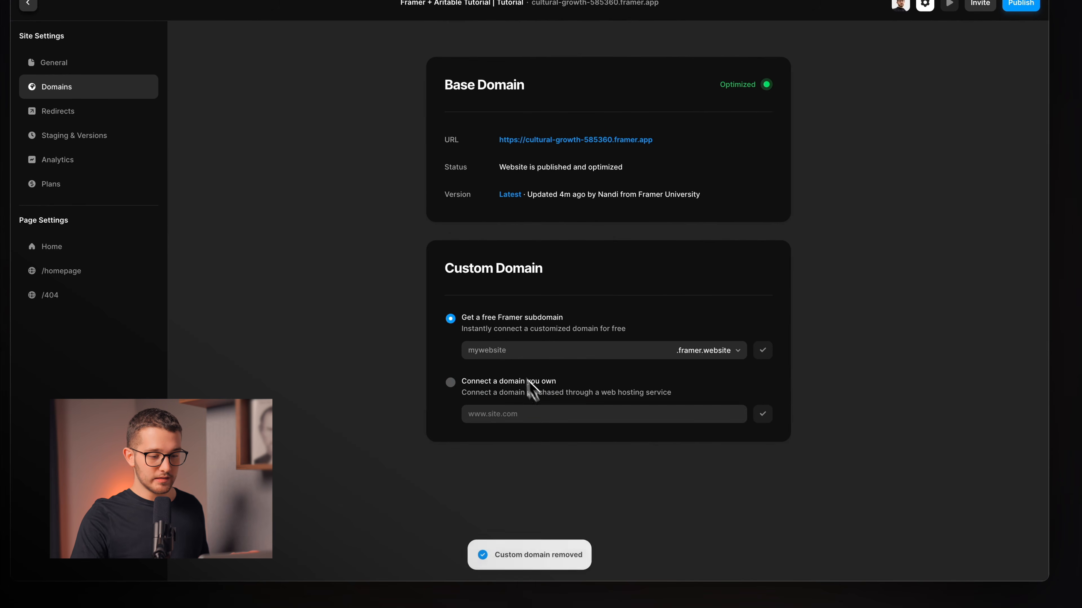
Choose the option to connect an owned domain, and switch to the browser's Framer pricing page
click(450, 382)
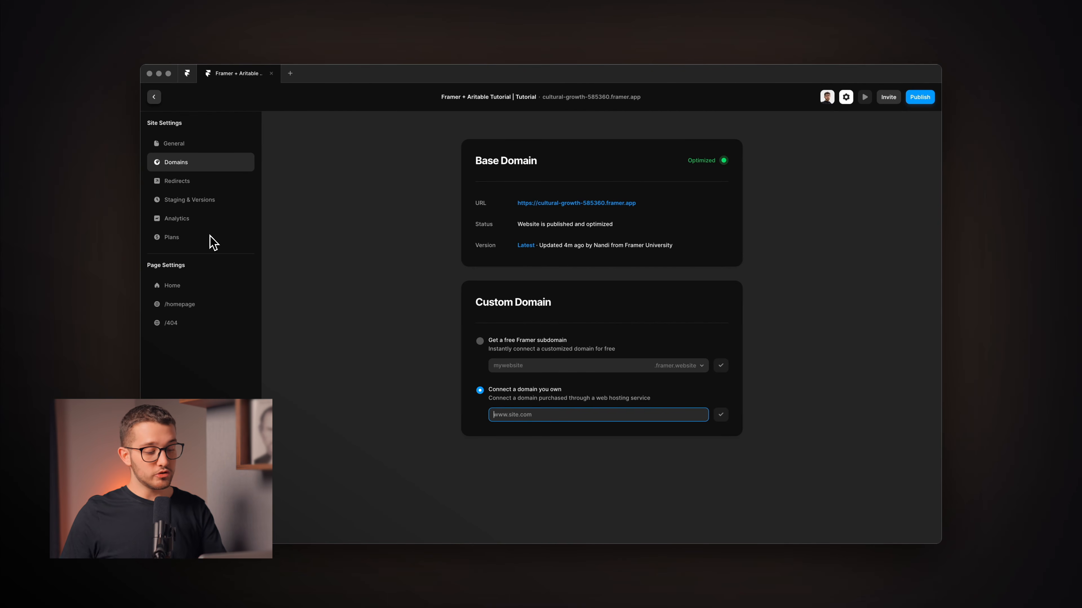
key(super+Tab)
key(super+shift+Tab)
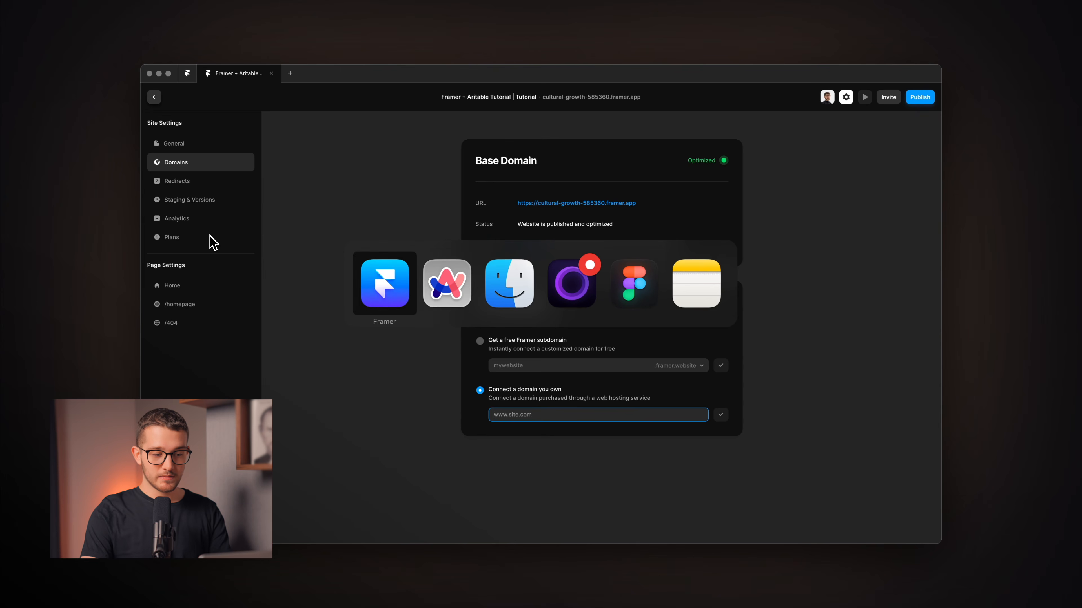
key(super+Tab)
click(184, 262)
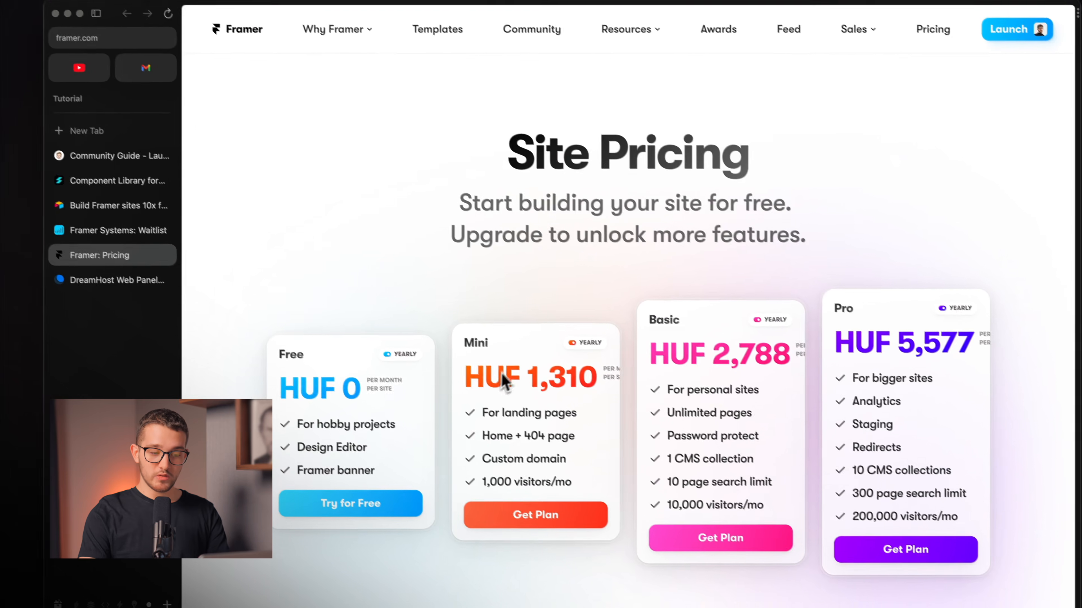
Examine the Mini plan's price, page allowance, custom domain support and monthly visitor limit
scroll(502, 378, down, 1)
drag(465, 332, 578, 332)
click(579, 332)
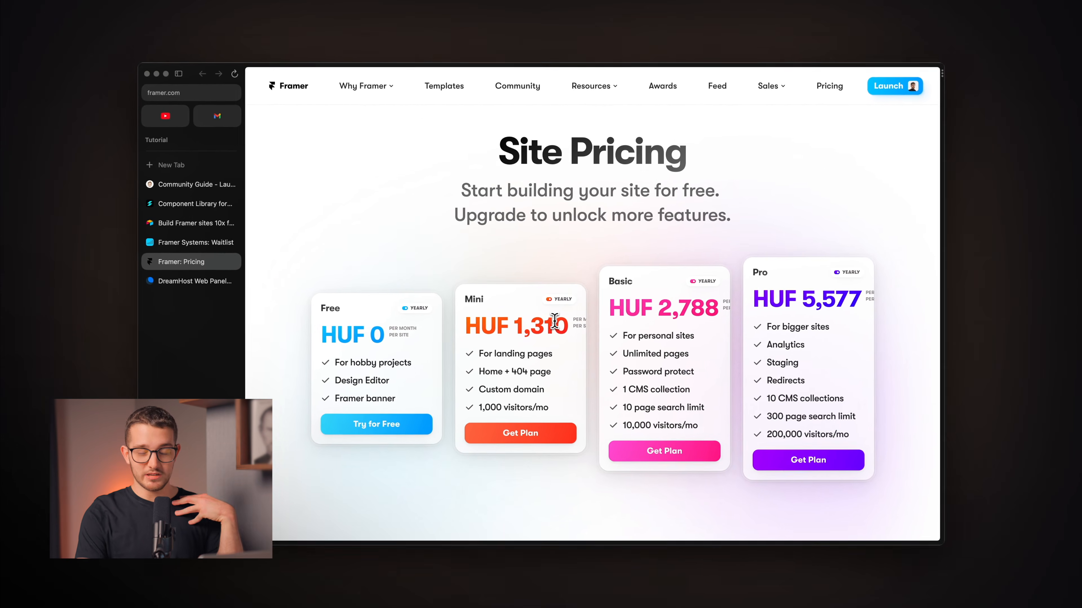
scroll(554, 323, down, 1)
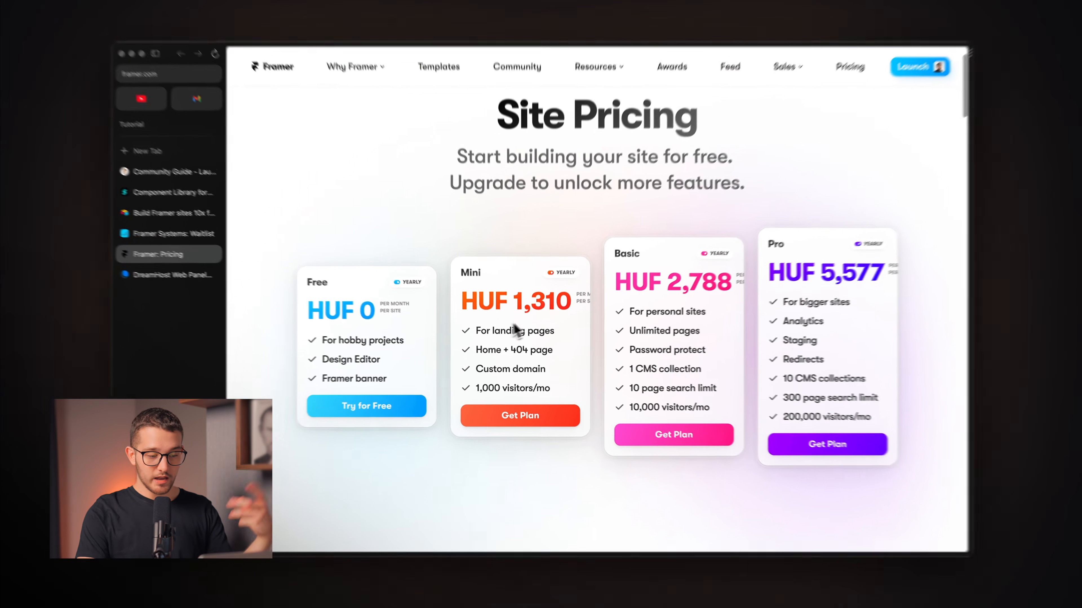
triple_click(501, 333)
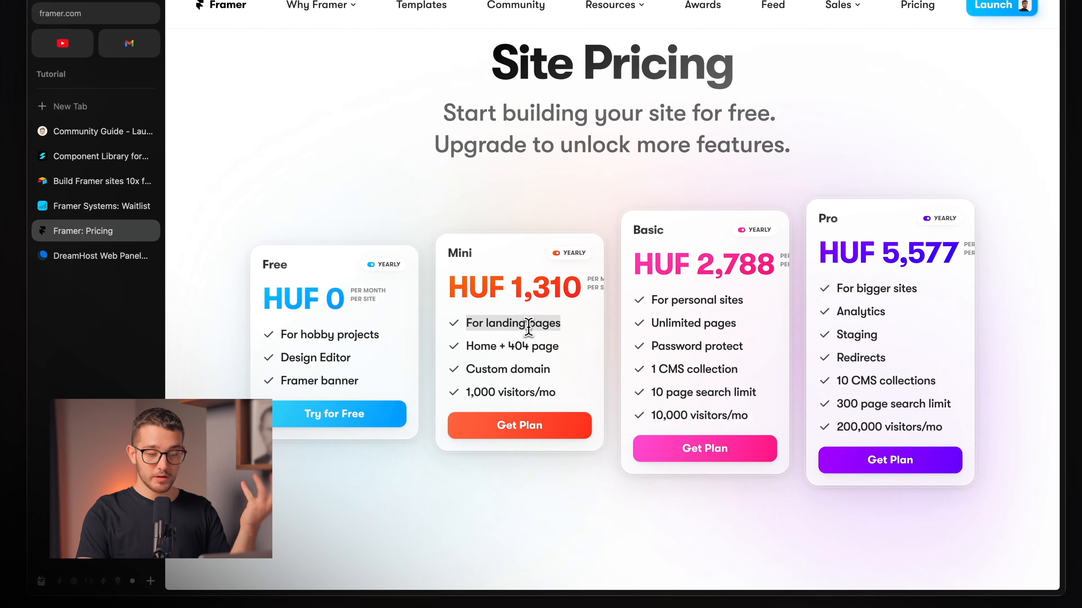
double_click(519, 345)
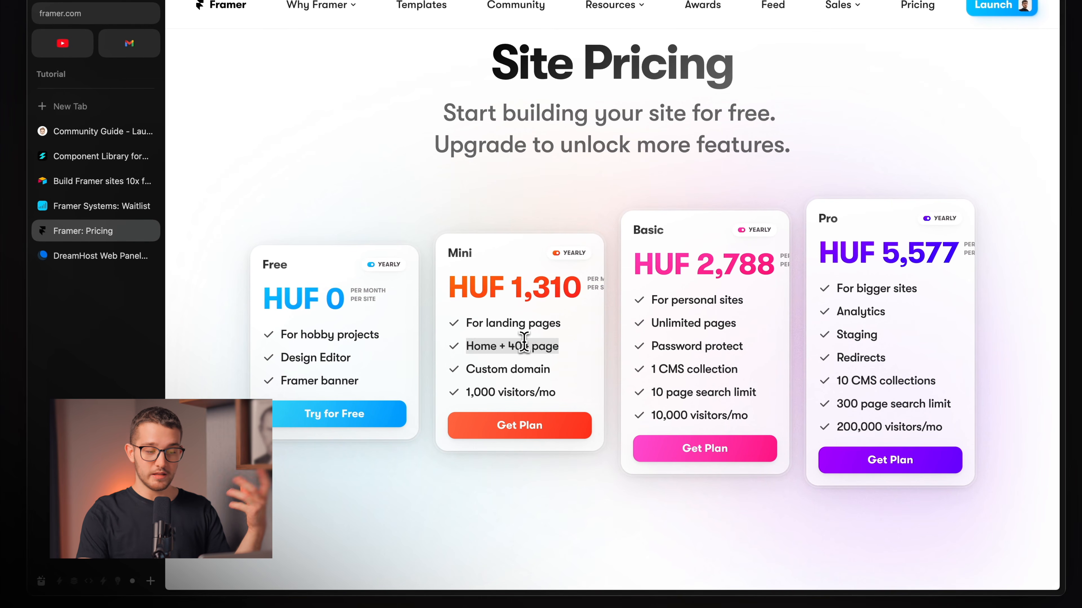
click(538, 340)
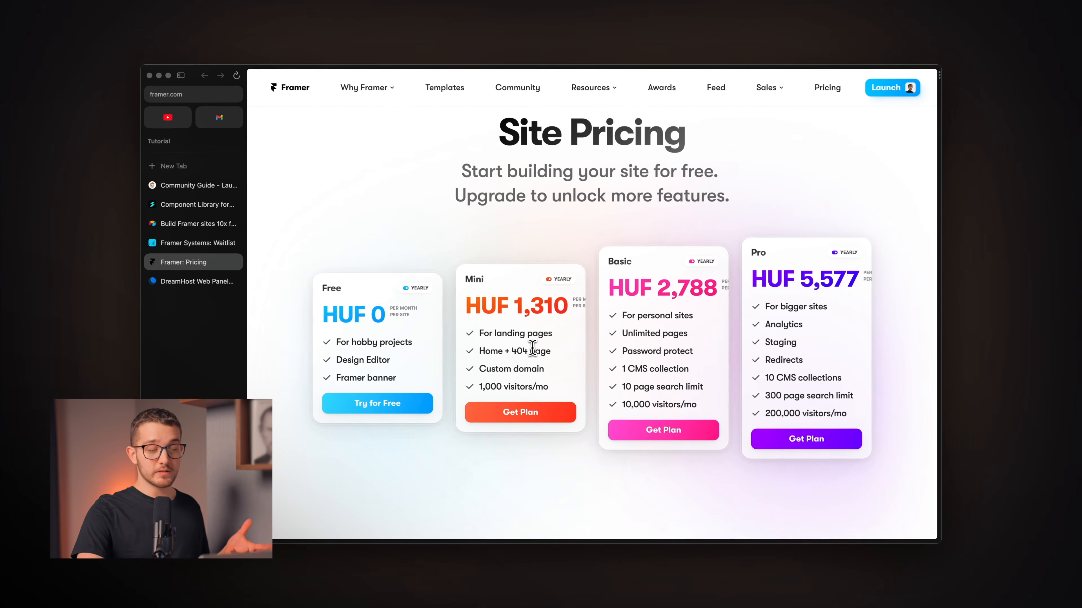
double_click(521, 368)
triple_click(498, 387)
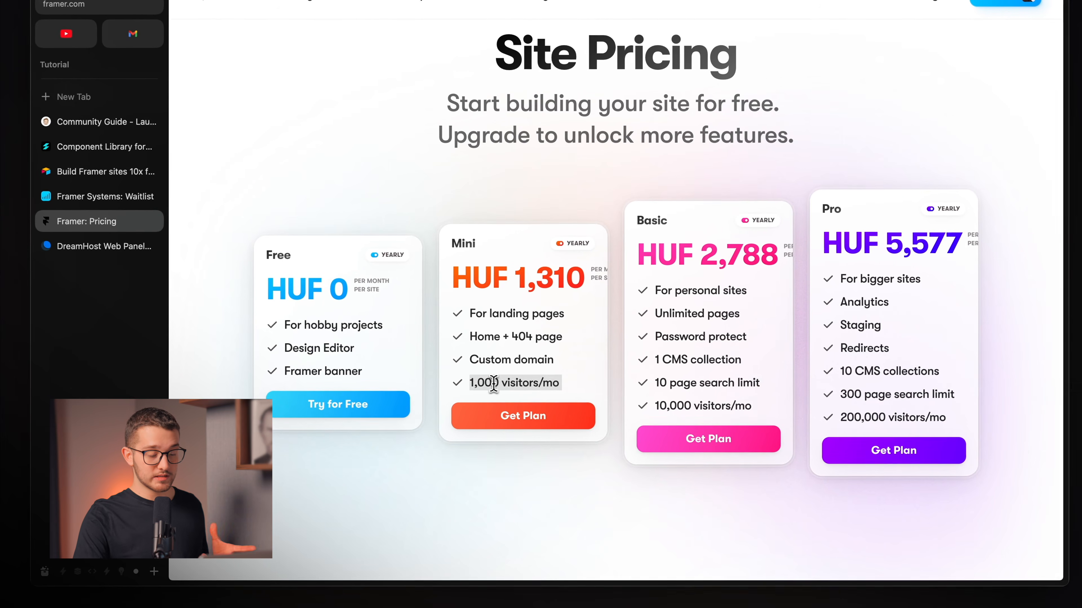
triple_click(504, 384)
double_click(528, 382)
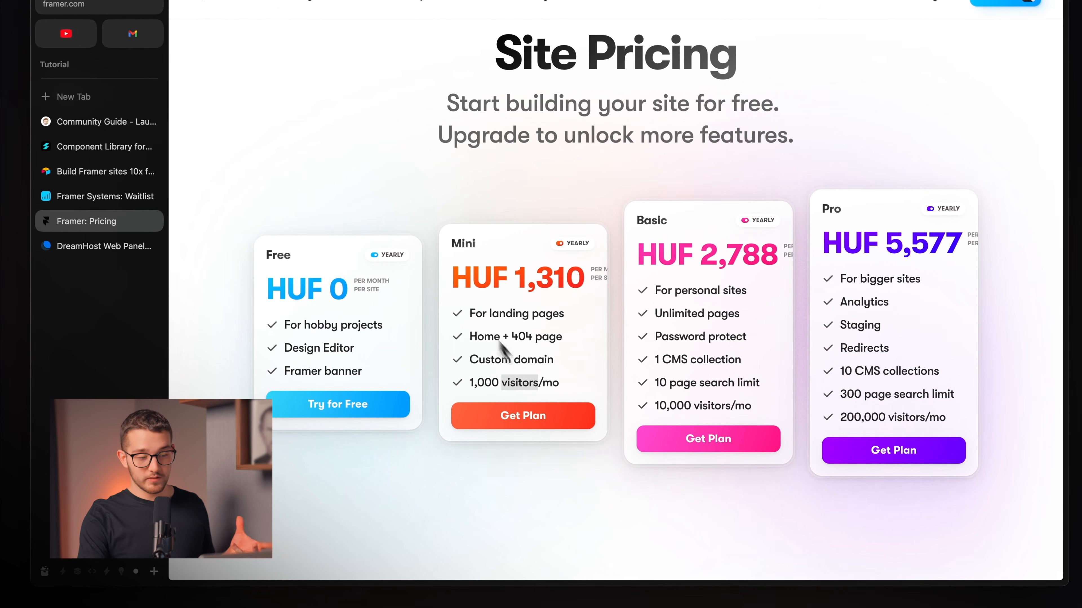
triple_click(475, 293)
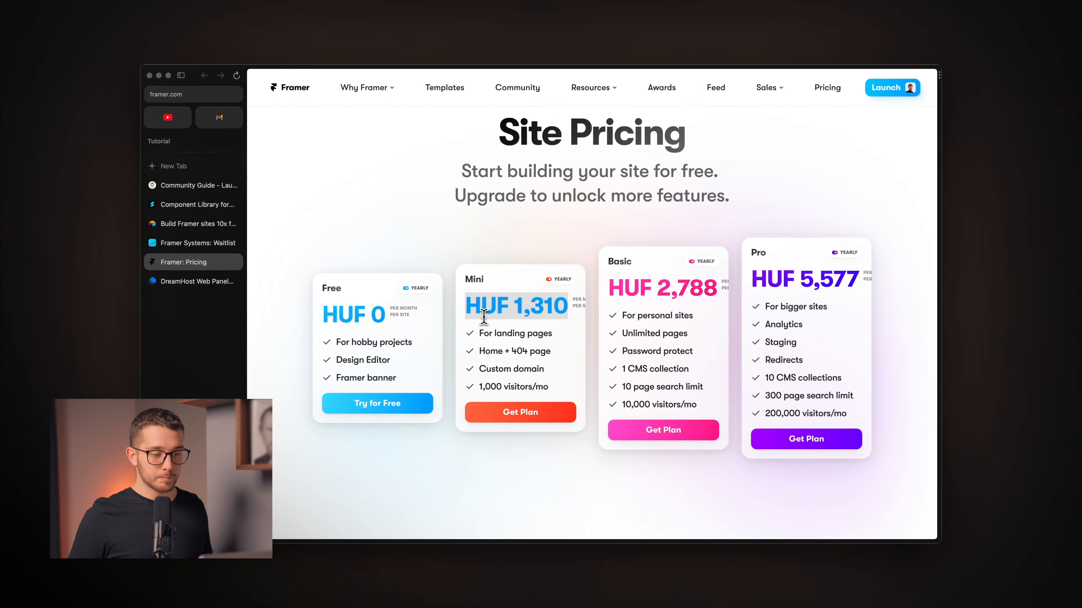
Compare the Basic, Free and Pro plans with the Mini plan's price and custom domain feature
double_click(678, 333)
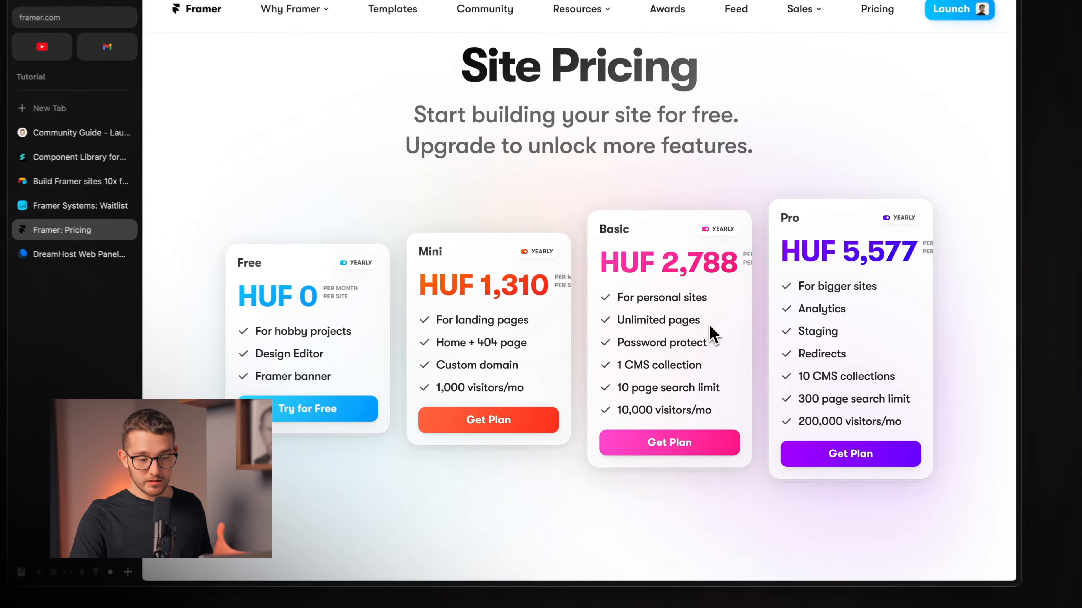
triple_click(645, 409)
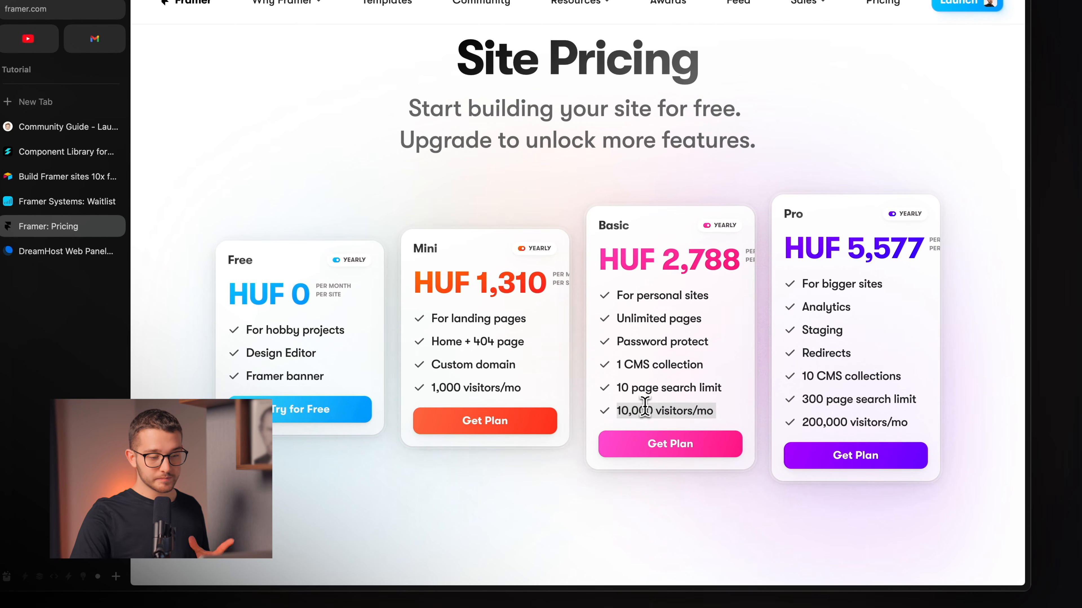
triple_click(653, 260)
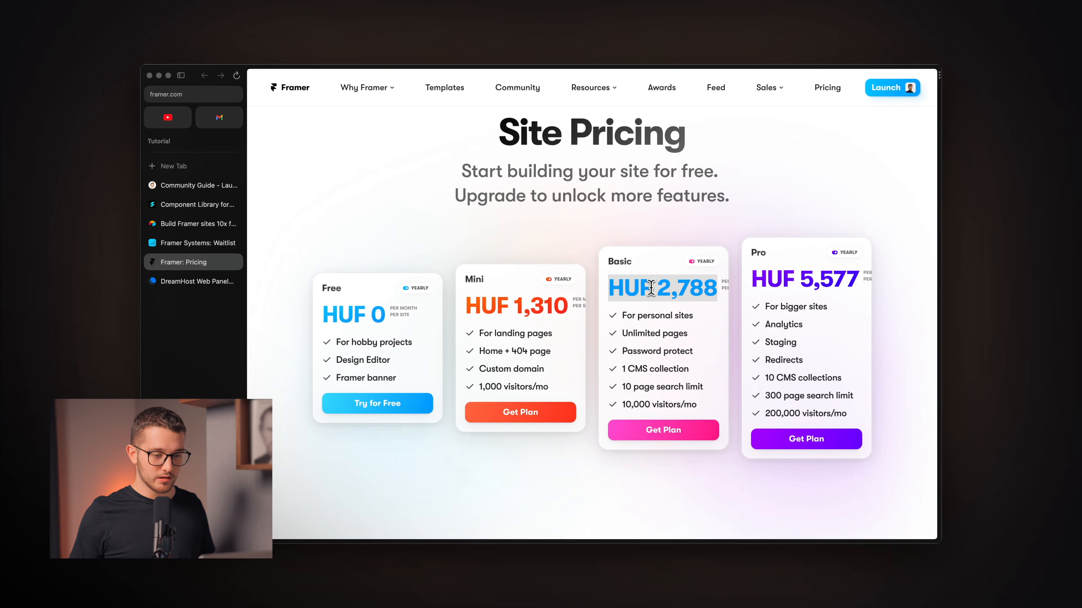
triple_click(535, 306)
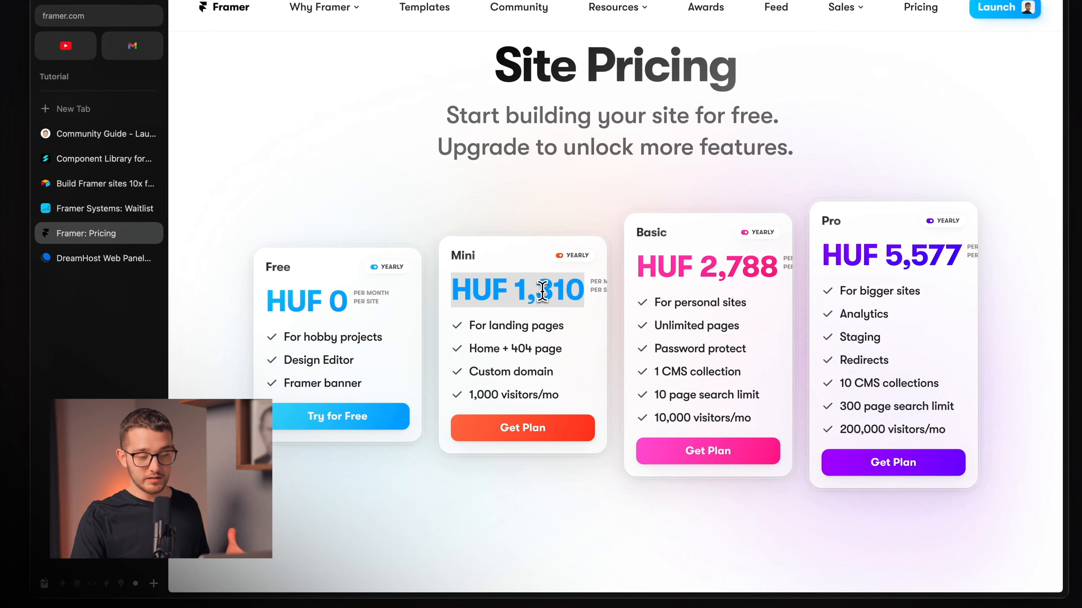
triple_click(339, 301)
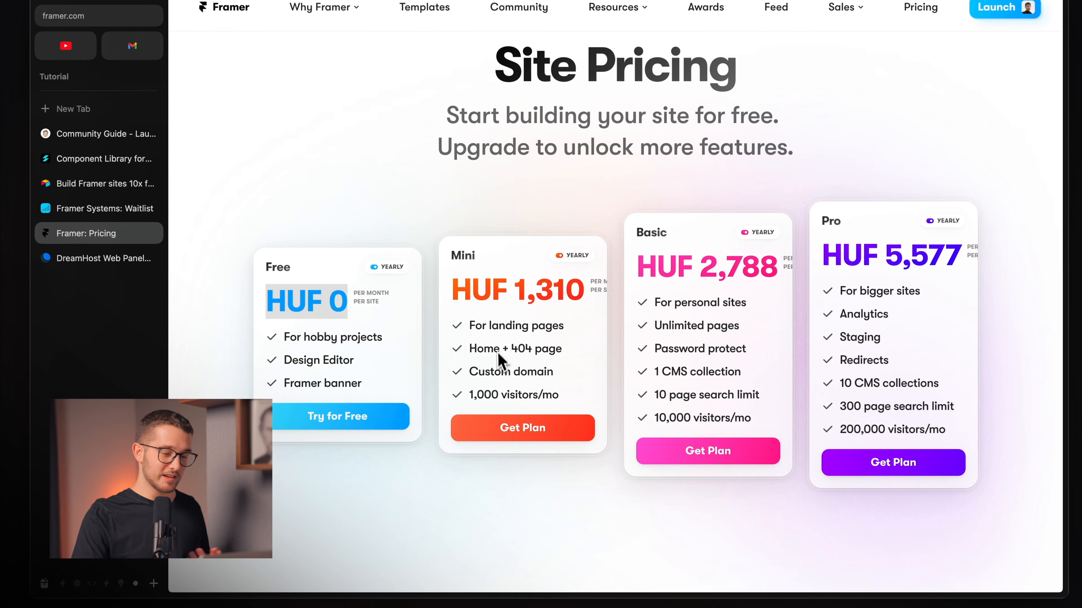
triple_click(495, 372)
triple_click(300, 305)
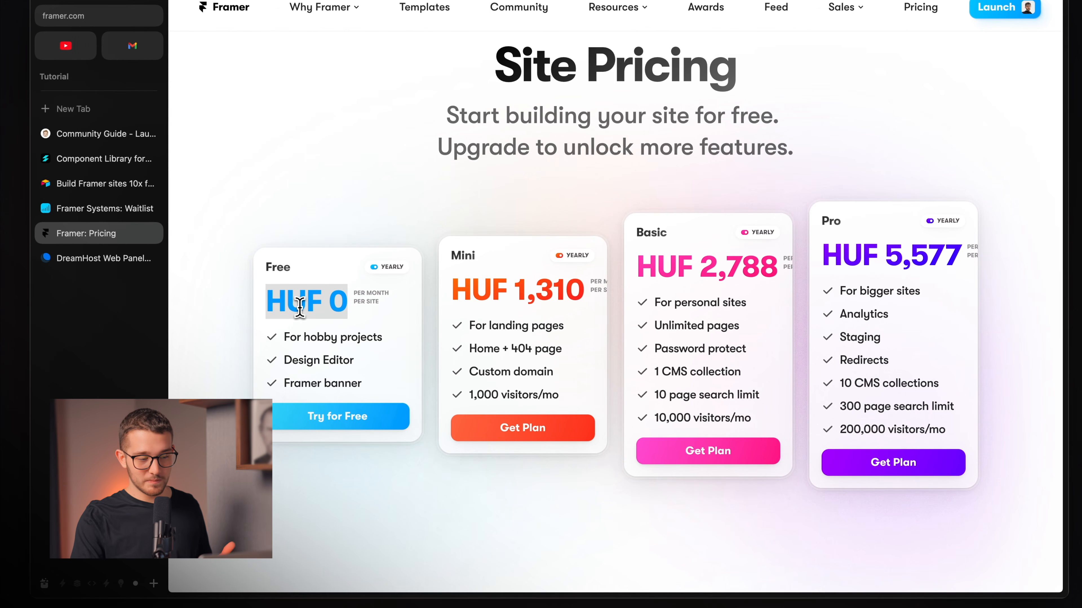
click(299, 306)
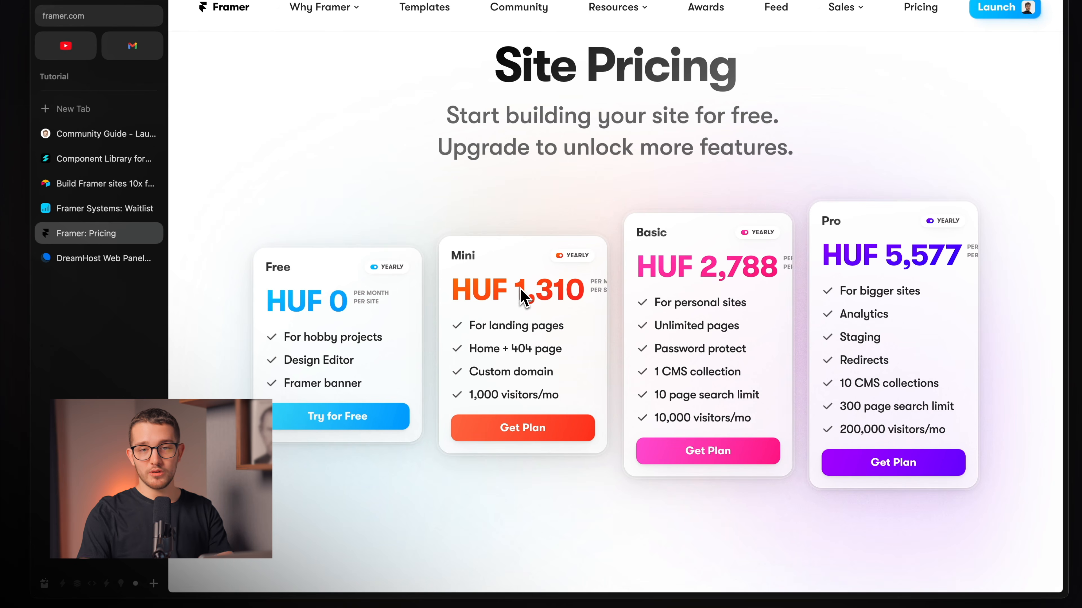
double_click(717, 268)
double_click(904, 256)
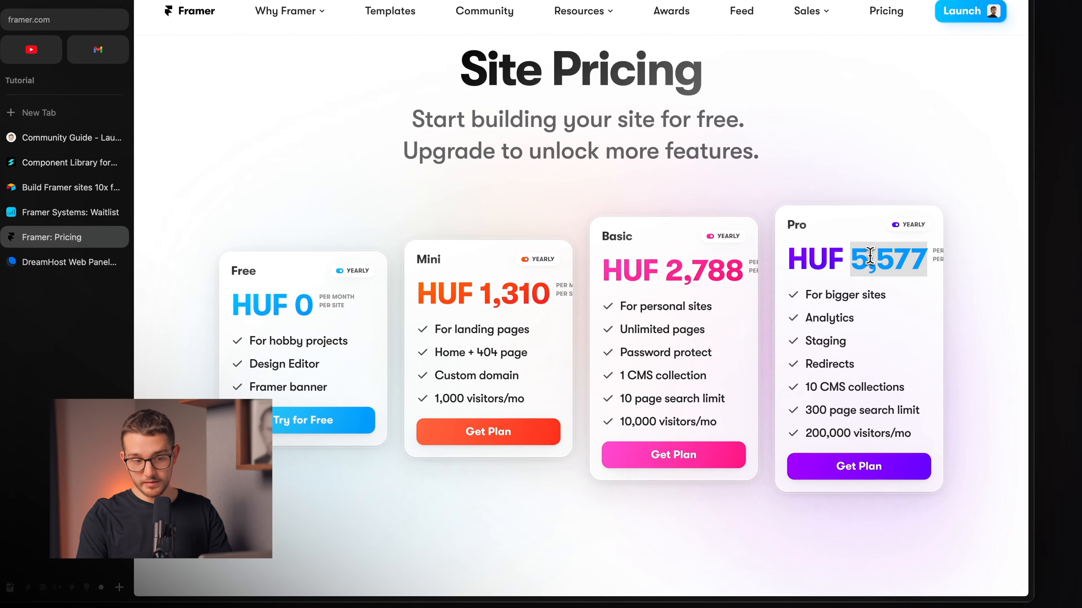
triple_click(490, 376)
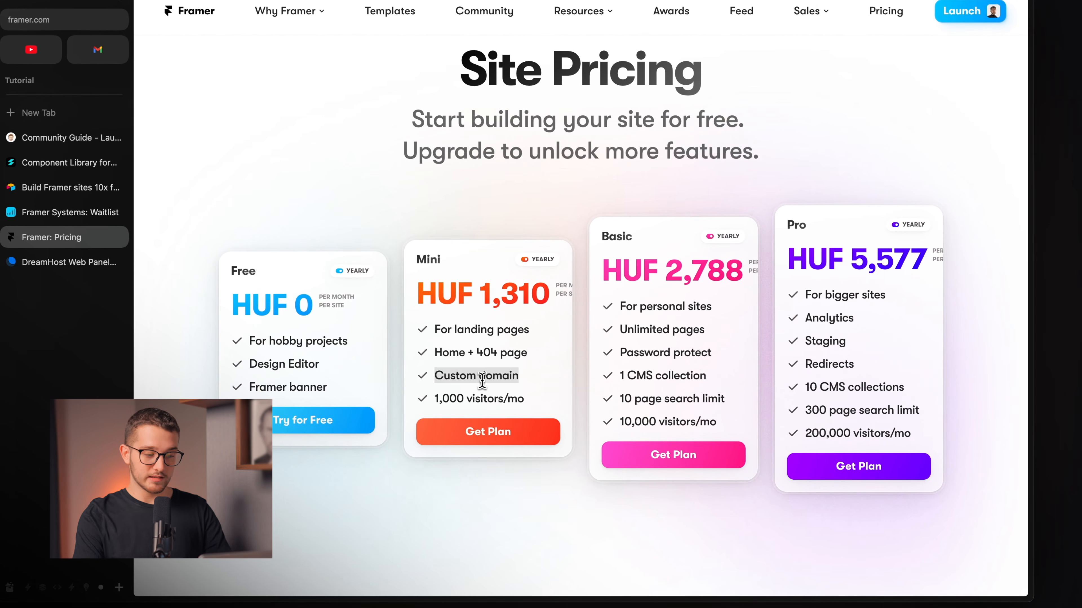
Switch back to Framer and connect the owned domain ui-kickstarter.com to the site
key(super+Tab)
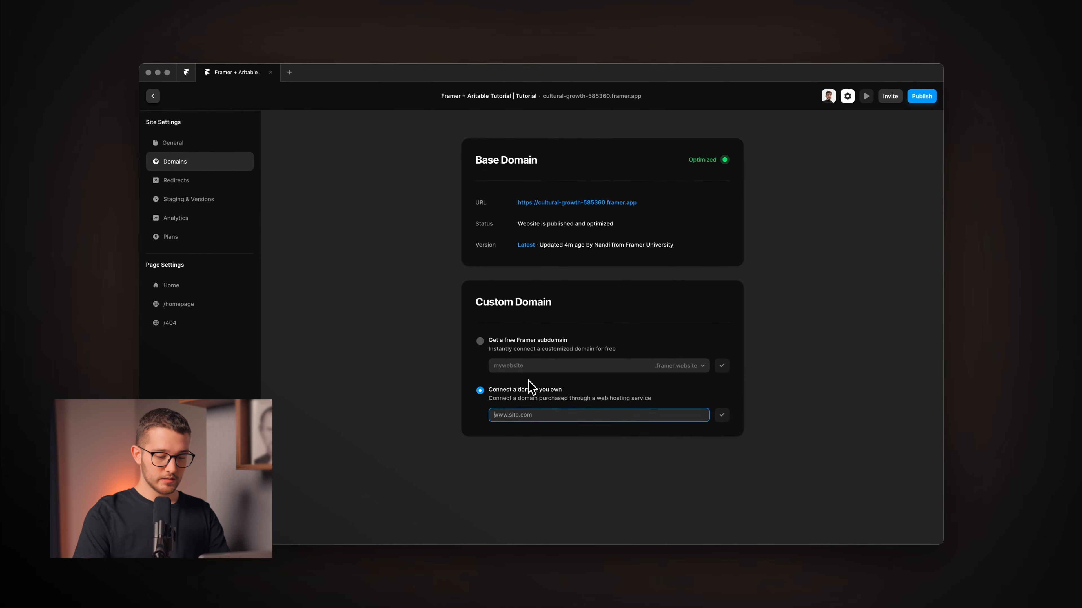
text(ui-kickstarter.com)
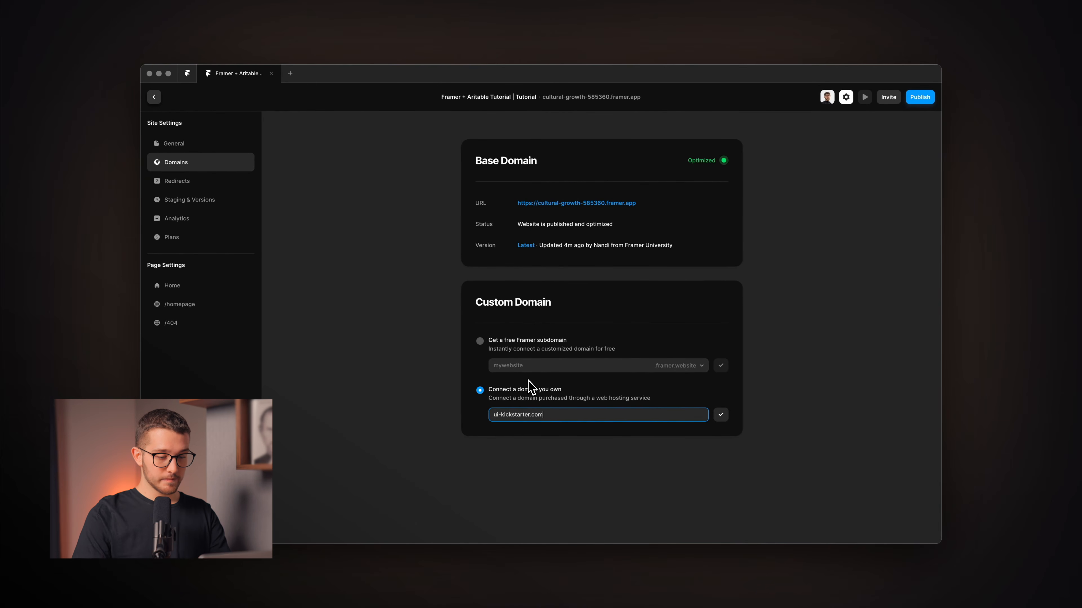
key(Return)
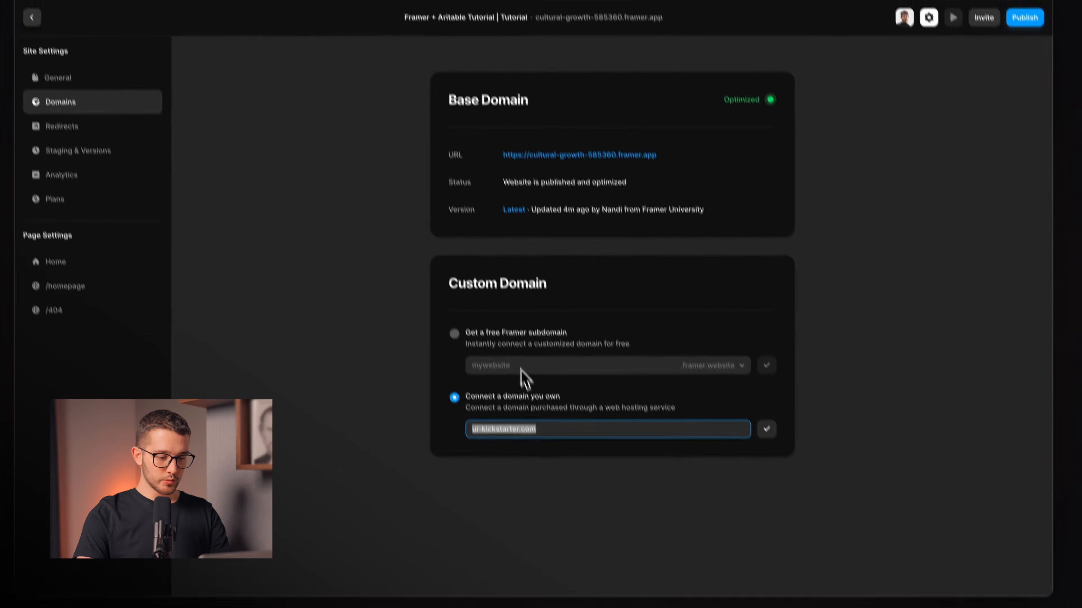
click(590, 419)
click(755, 393)
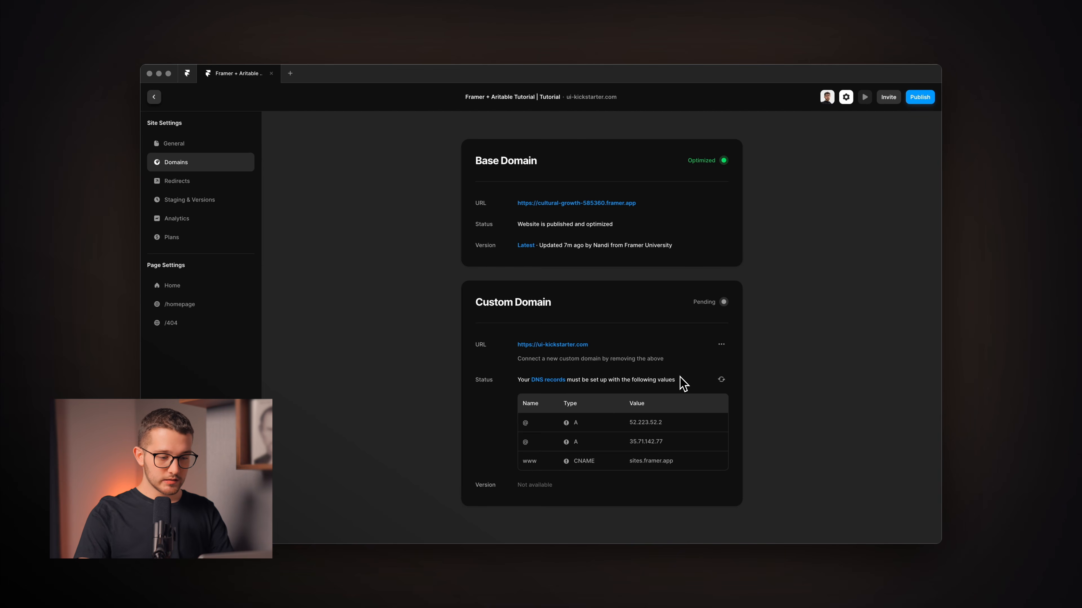
Switch to DreamHost in the browser and add a root A record for ui-kickstarter.com pointing to 52.223.52.2
key(super+Tab)
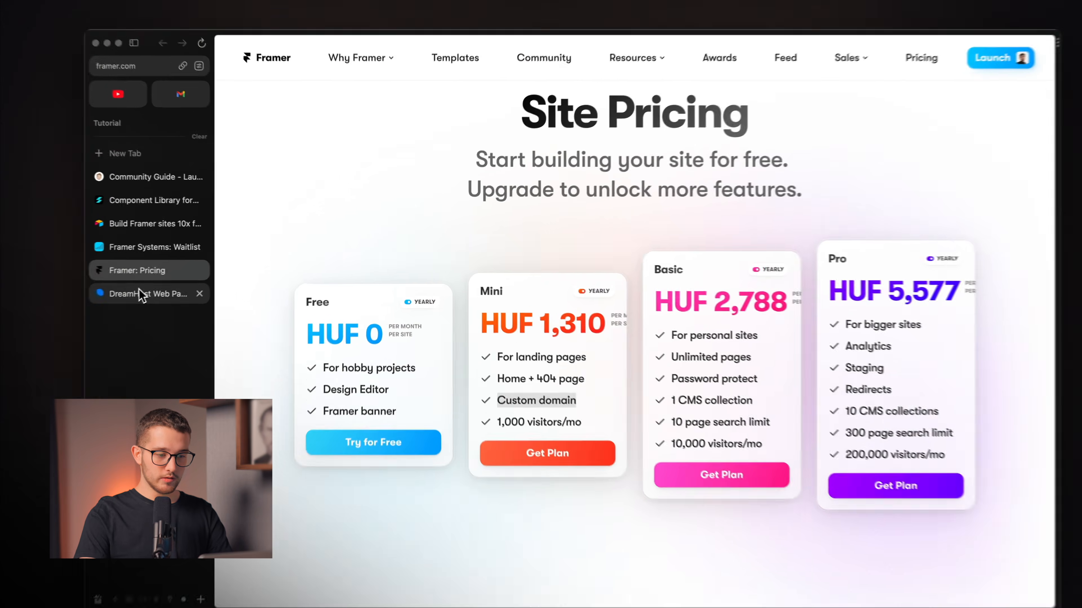
click(188, 281)
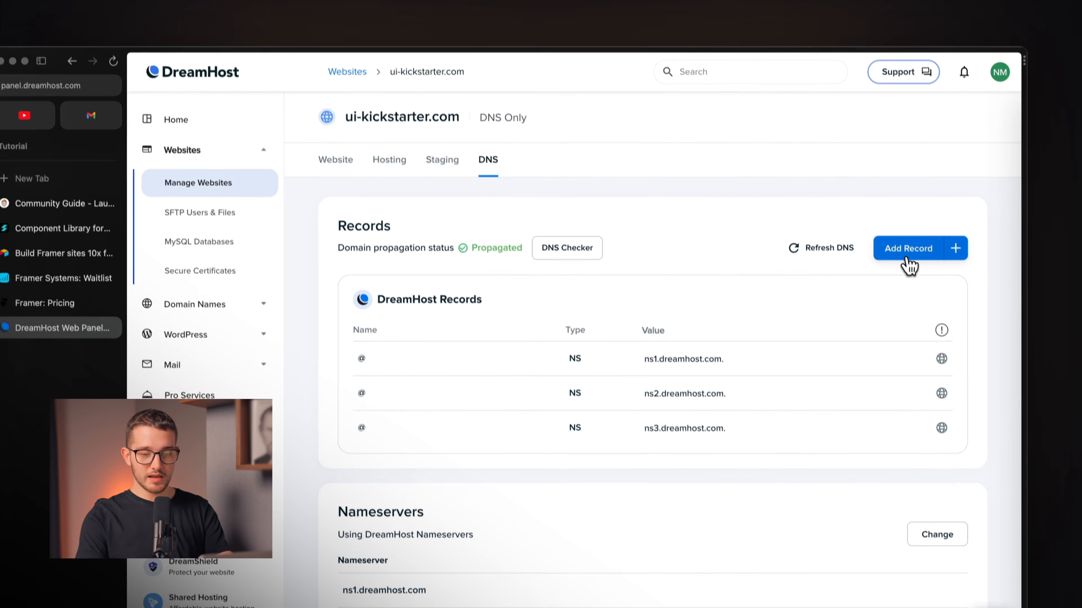
click(912, 266)
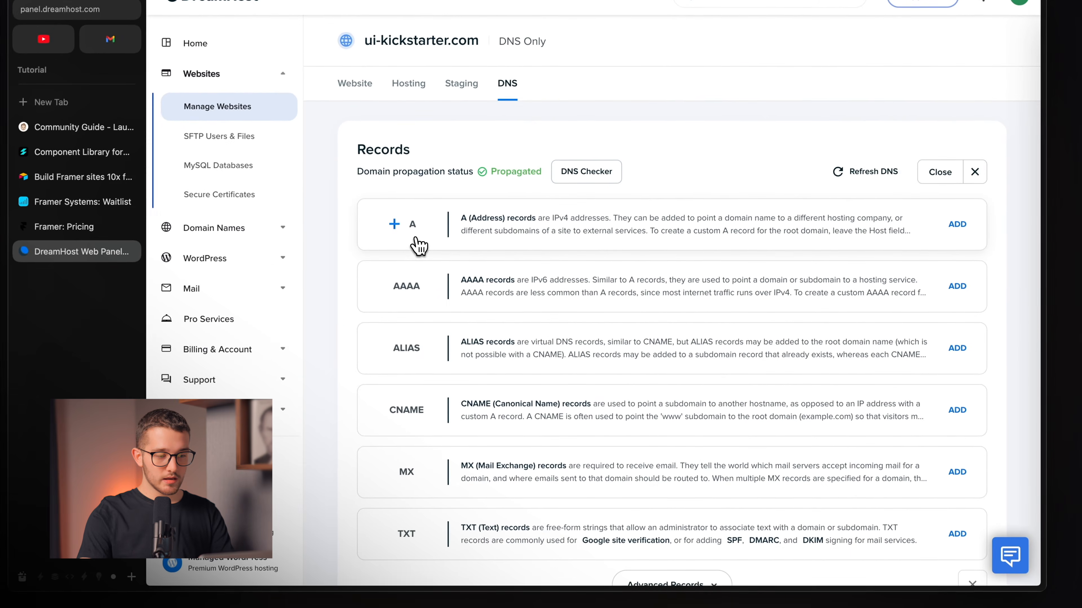
click(395, 305)
click(496, 337)
key(Tab)
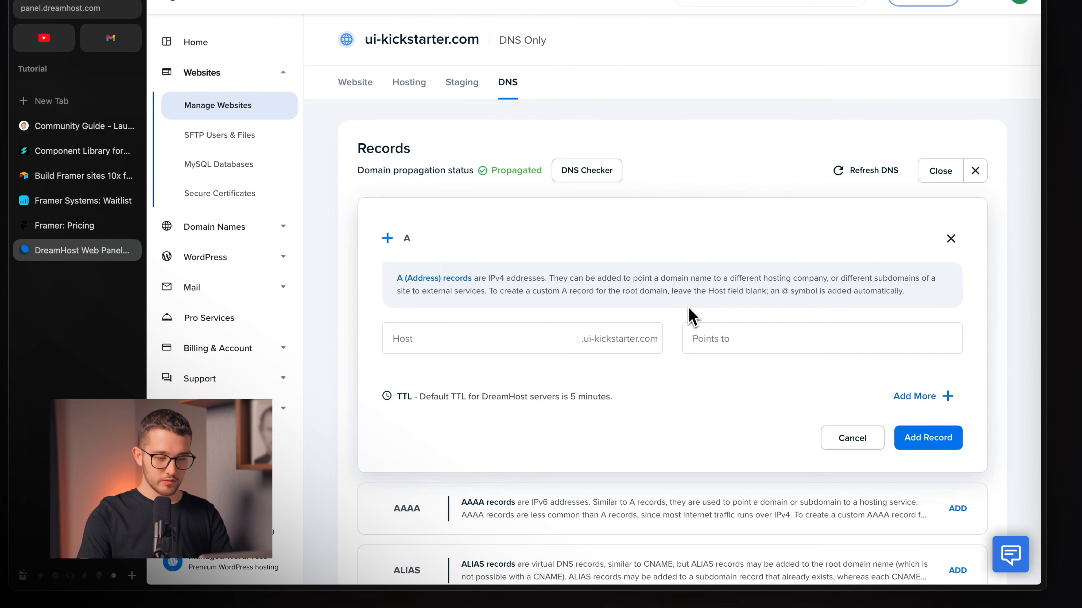
click(696, 338)
text(52.223.52.2)
click(913, 439)
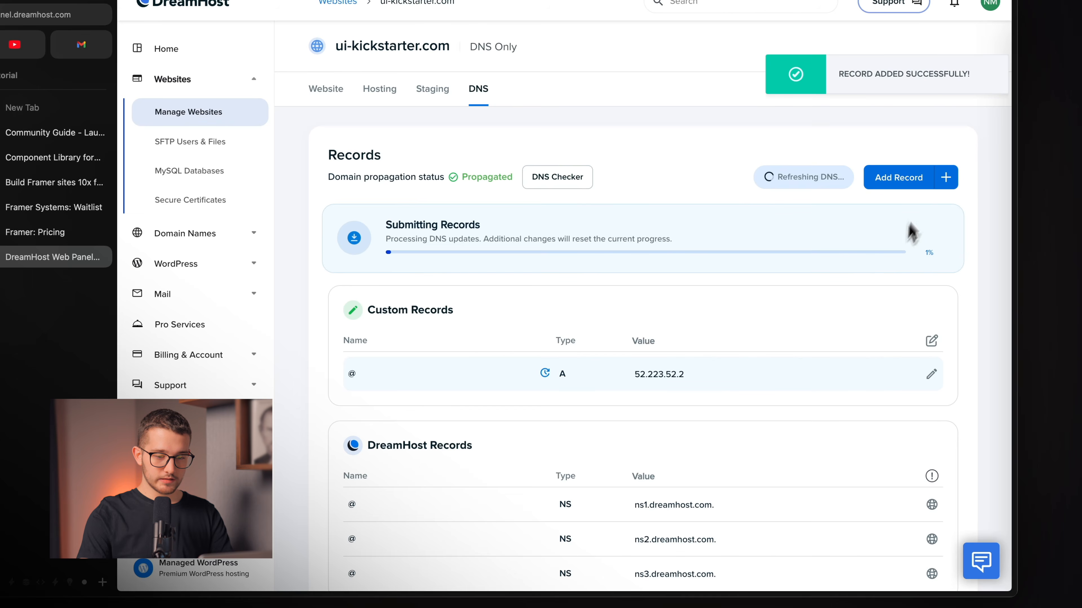
Add a second root A record for ui-kickstarter.com pointing to 35.71.142.77
click(898, 177)
click(520, 317)
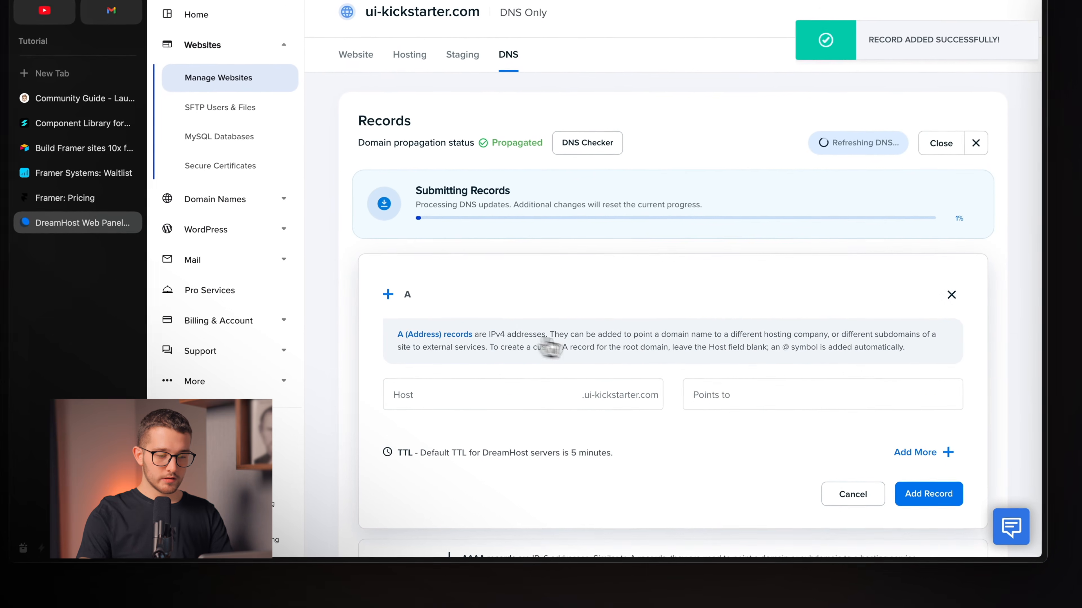
click(687, 430)
text(35.71.142.77)
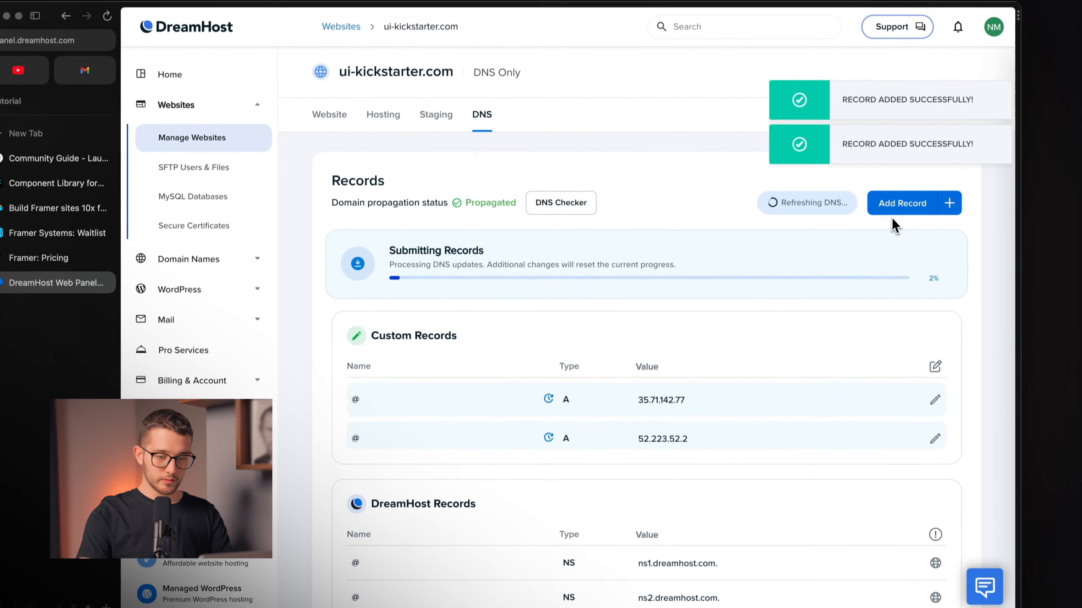
Add a CNAME record with host www pointing to sites.framer.app, and return to Framer's domain settings
click(915, 211)
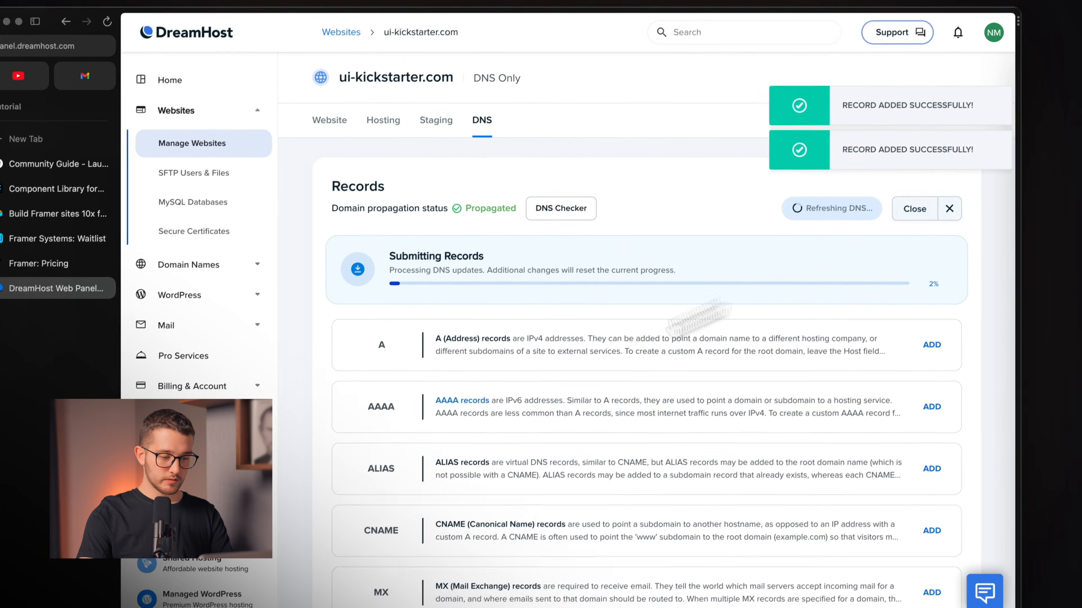
click(406, 484)
scroll(524, 484, down, 10)
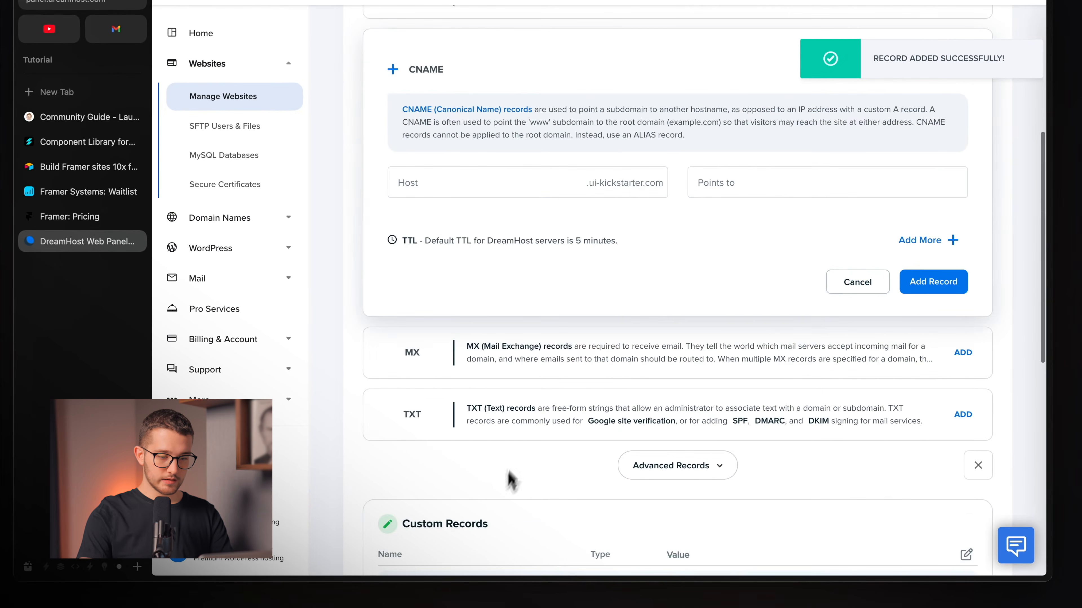
click(761, 200)
text(sites.framer.app)
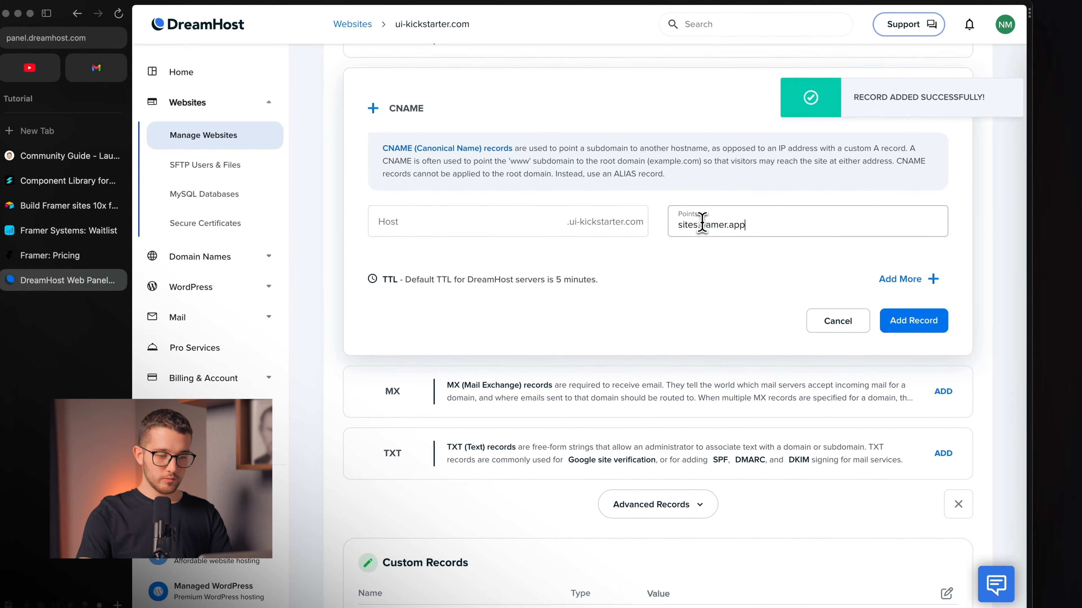
scroll(681, 230, up, 2)
click(494, 287)
text(www)
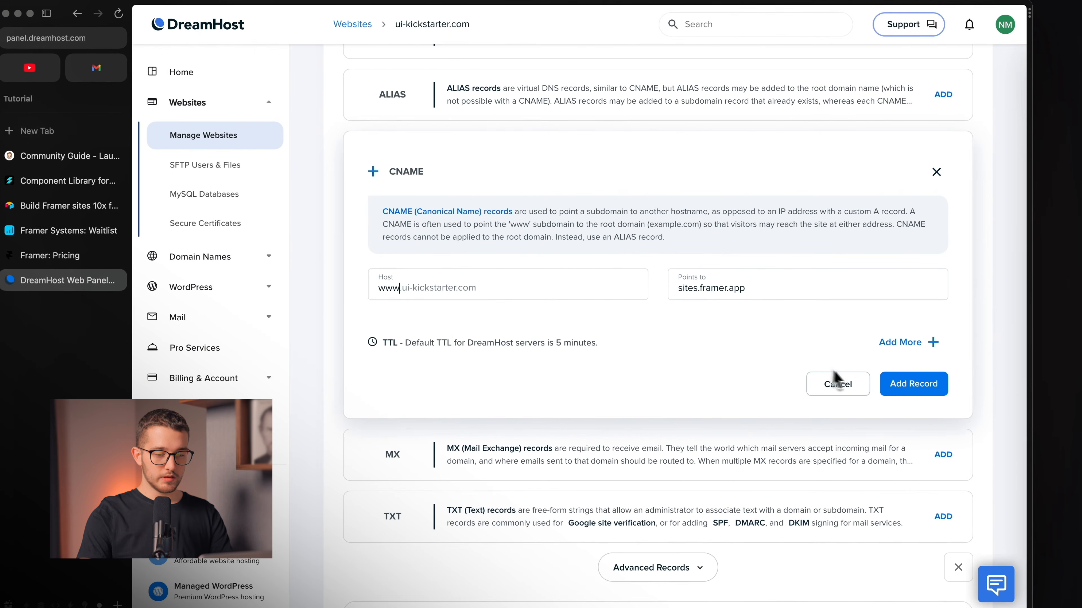
click(914, 385)
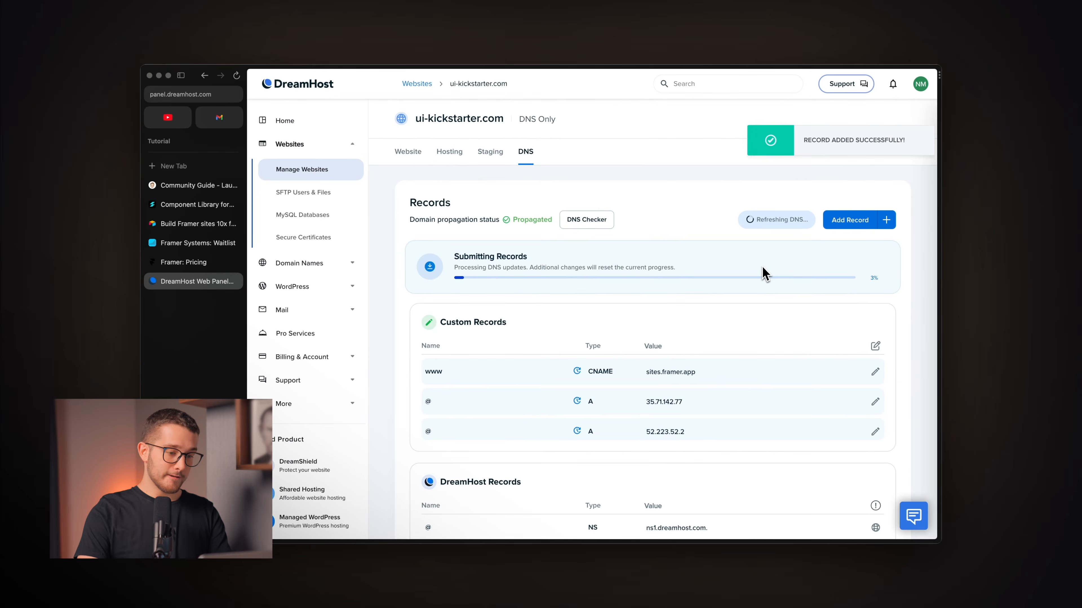
key(super+Tab)
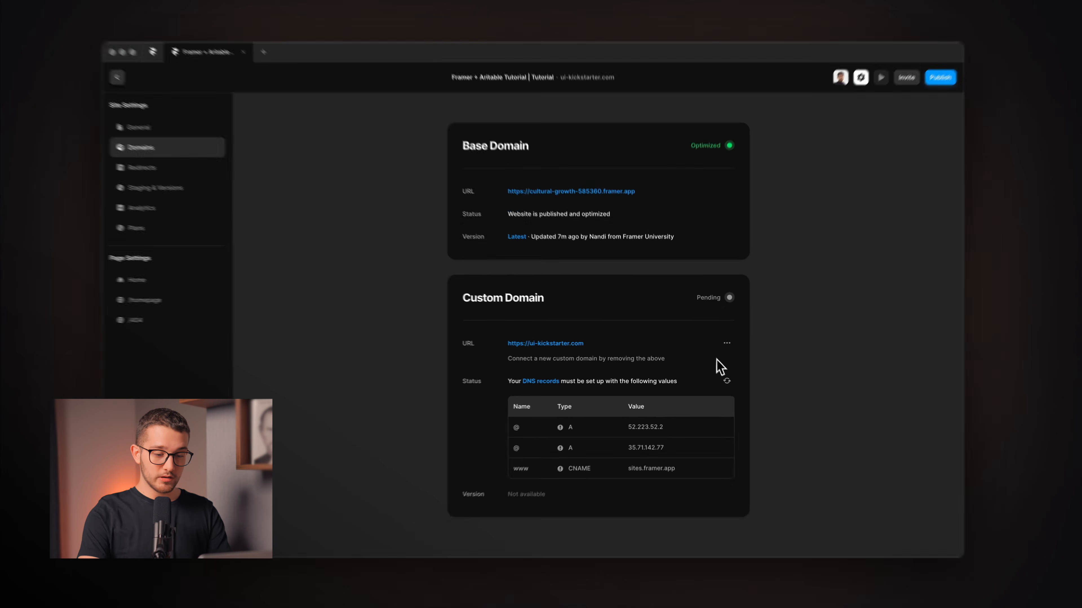